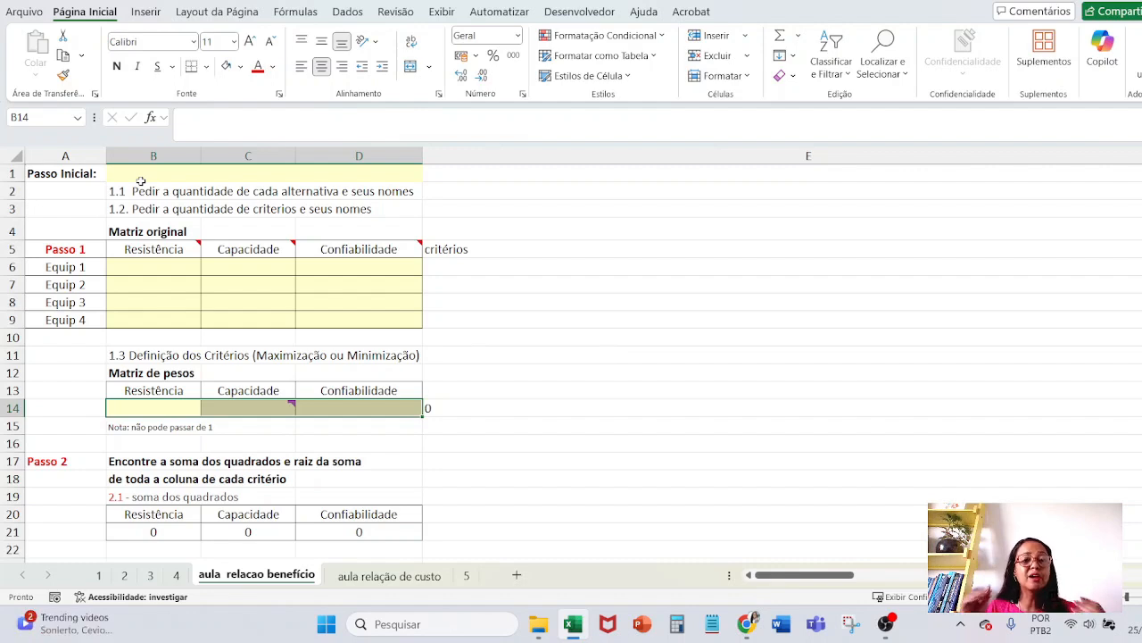
# Step: Undo the last three clearings to restore the problem title, the original matrix scores and the criteria weights
pyautogui.click(138, 179)
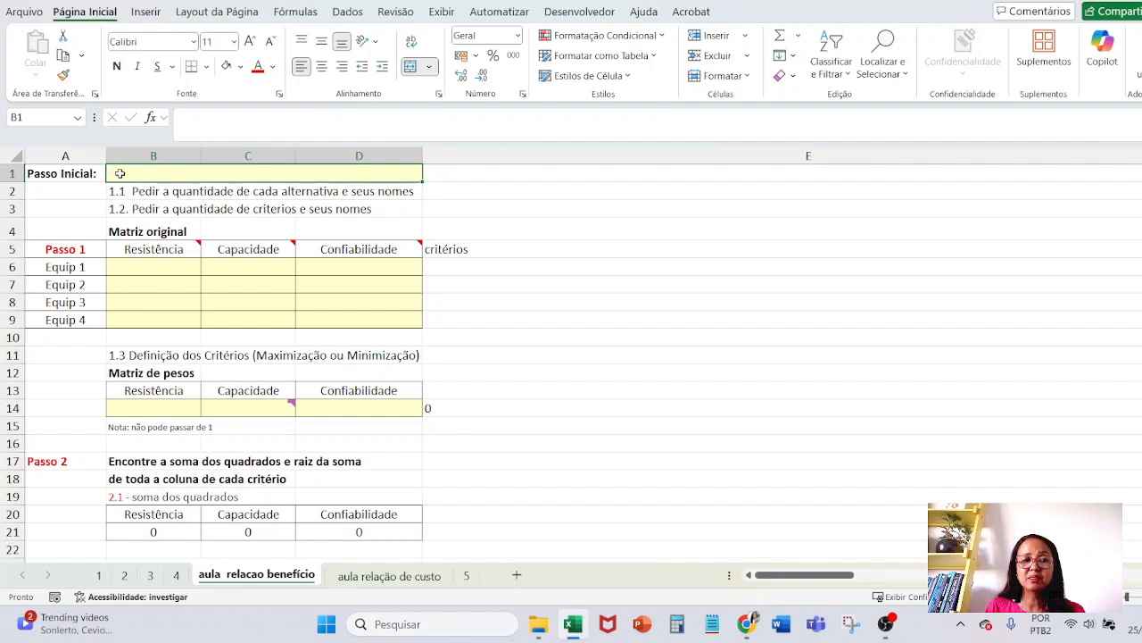
pyautogui.hotkey('ctrl', 'z')
pyautogui.hotkey('ctrl', 'z')
pyautogui.hotkey('ctrl', 'z')
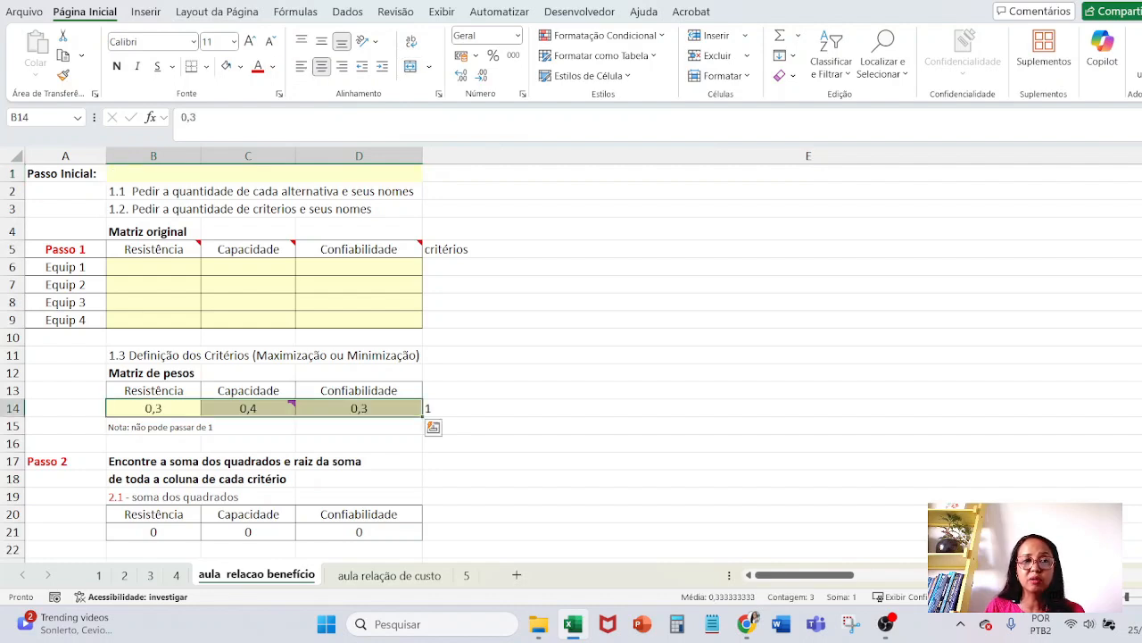
pyautogui.click(491, 271)
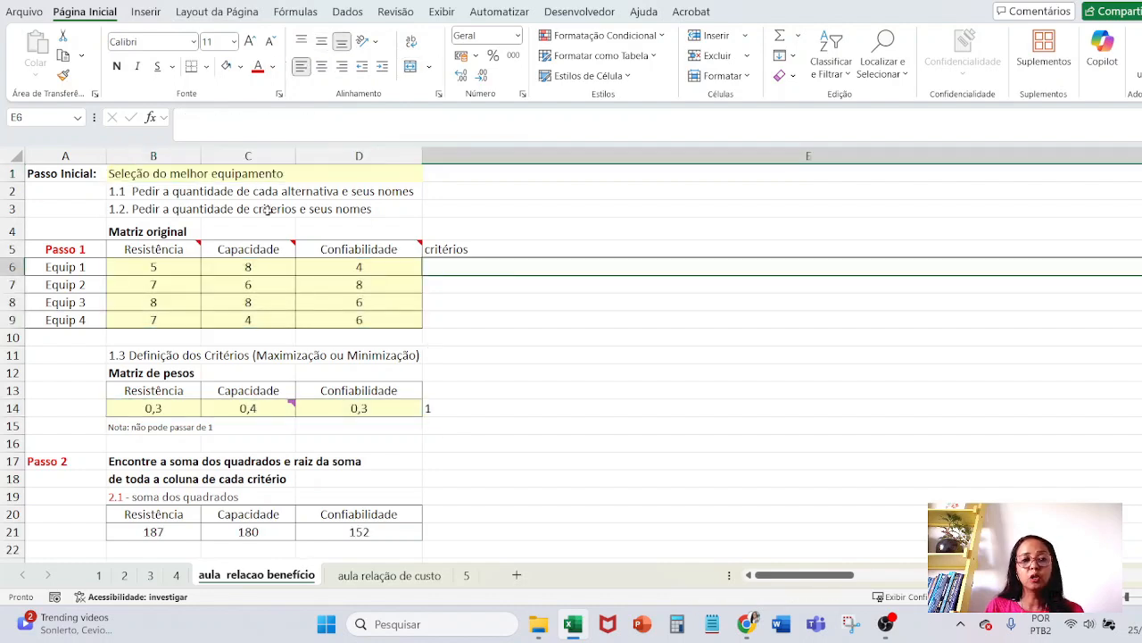
# Step: Examine the problem title, the criteria headings with their notes, and the four equipment alternatives in the original matrix
pyautogui.click(141, 173)
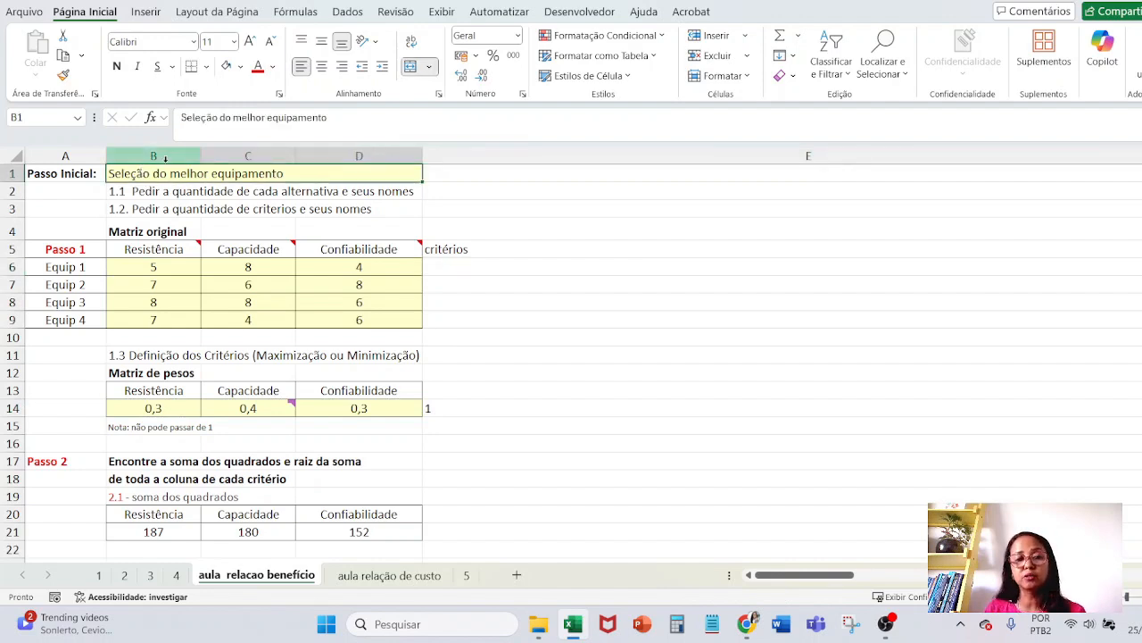
pyautogui.click(140, 250)
pyautogui.click(546, 304)
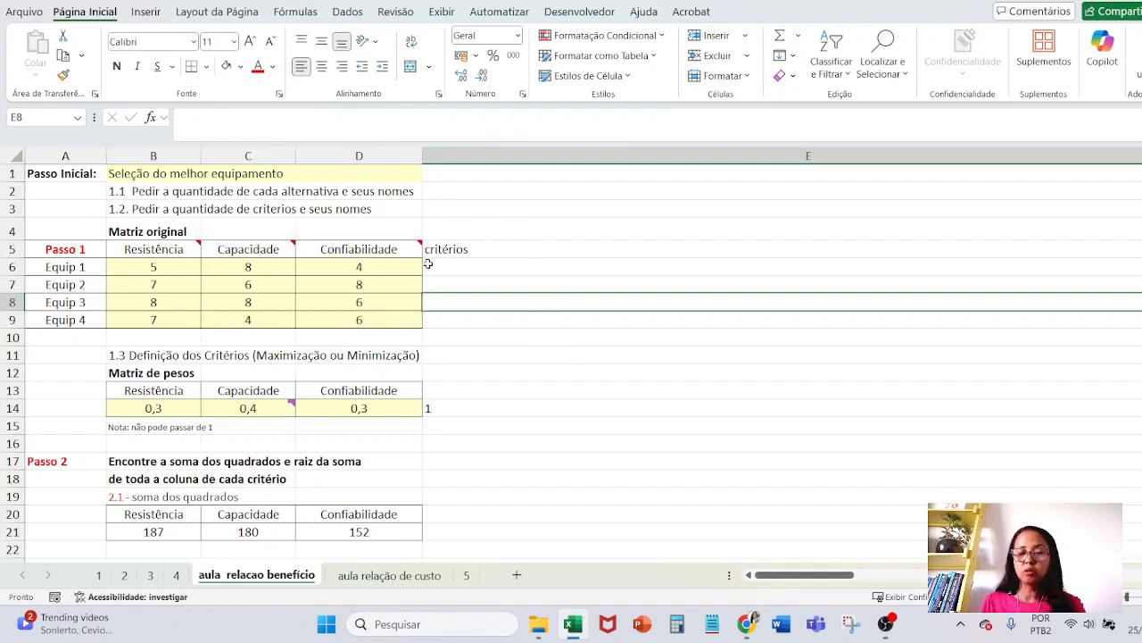
pyautogui.moveTo(393, 250)
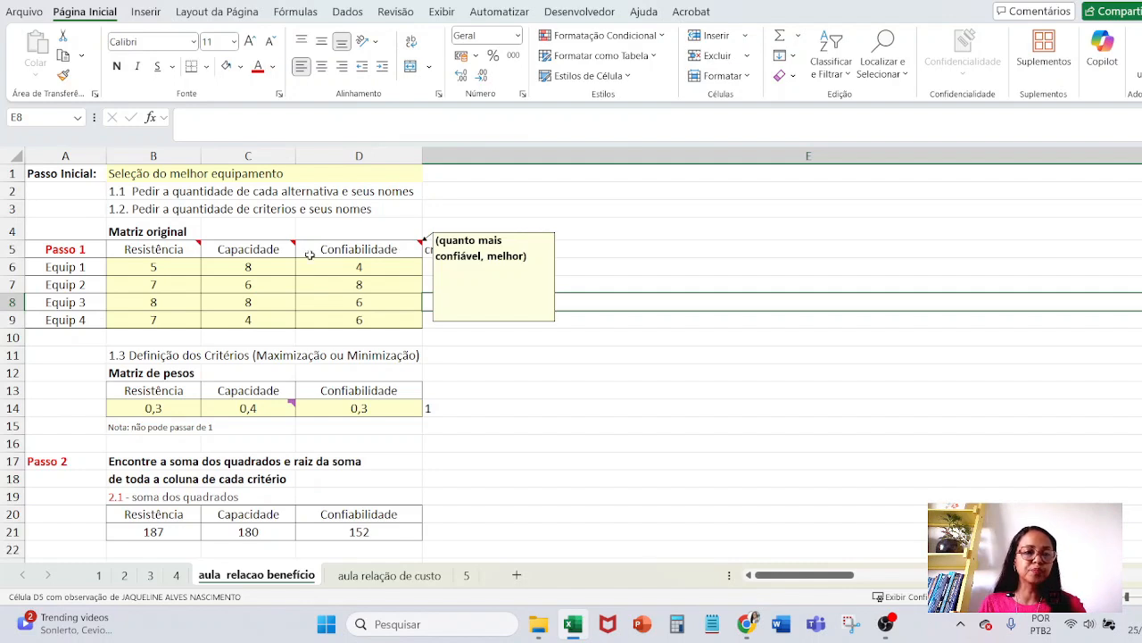
pyautogui.click(517, 357)
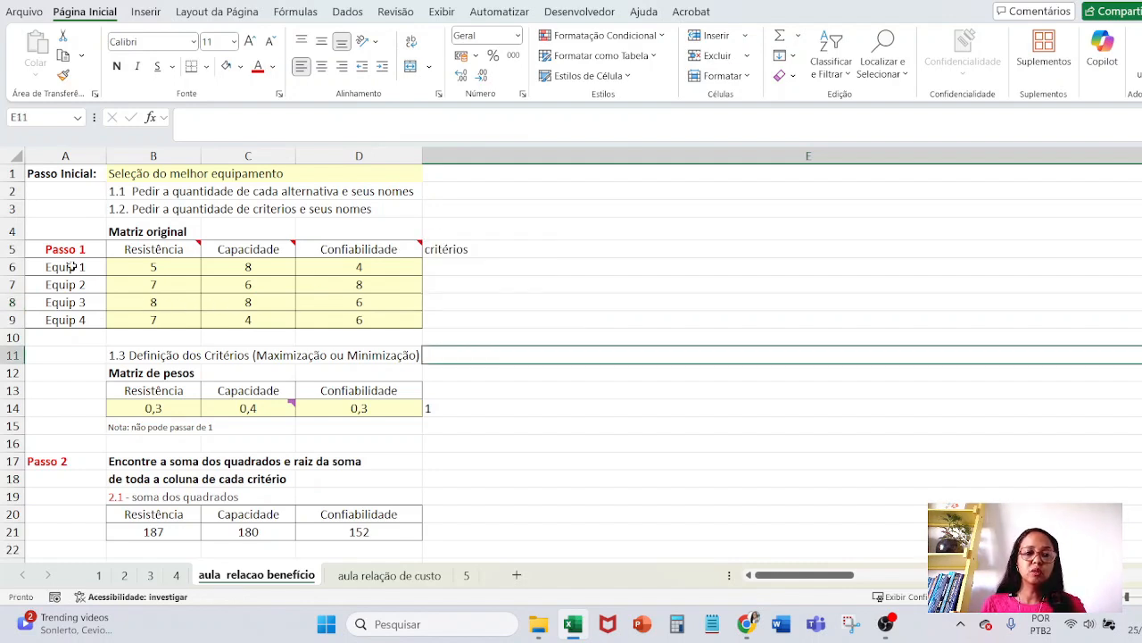
pyautogui.moveTo(72, 266); pyautogui.dragTo(71, 318)
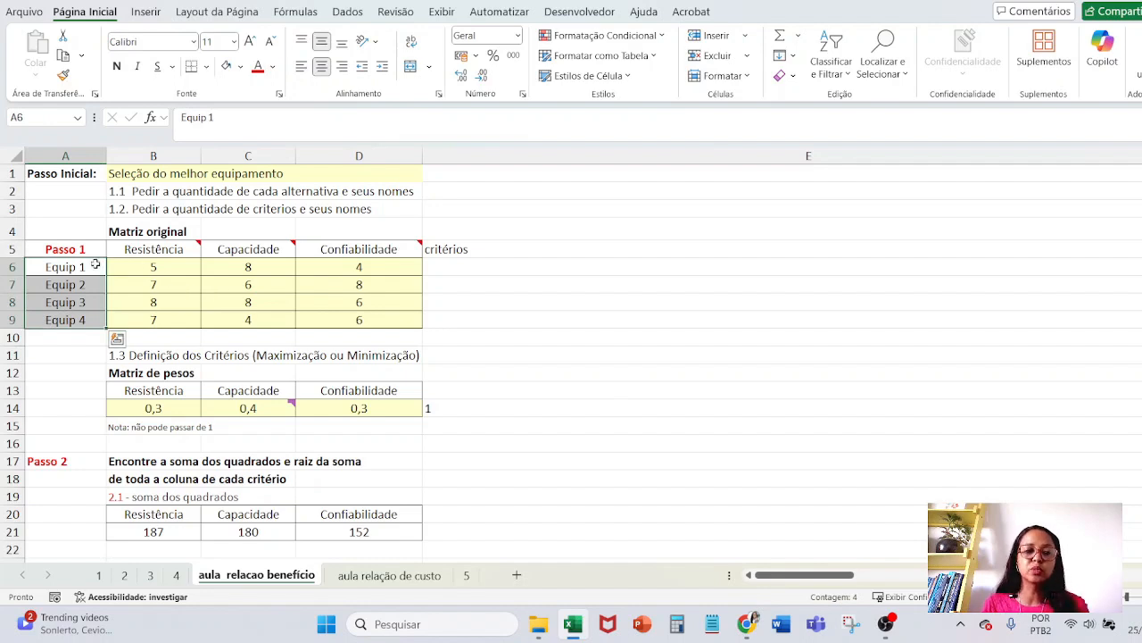
pyautogui.moveTo(95, 266); pyautogui.dragTo(79, 316)
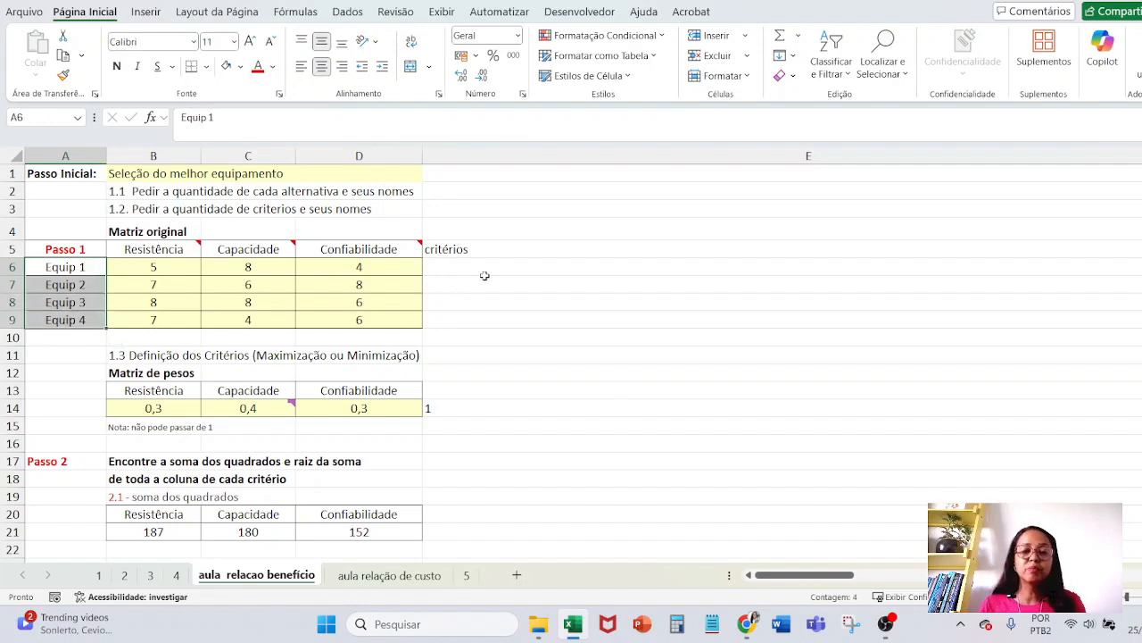
pyautogui.click(544, 307)
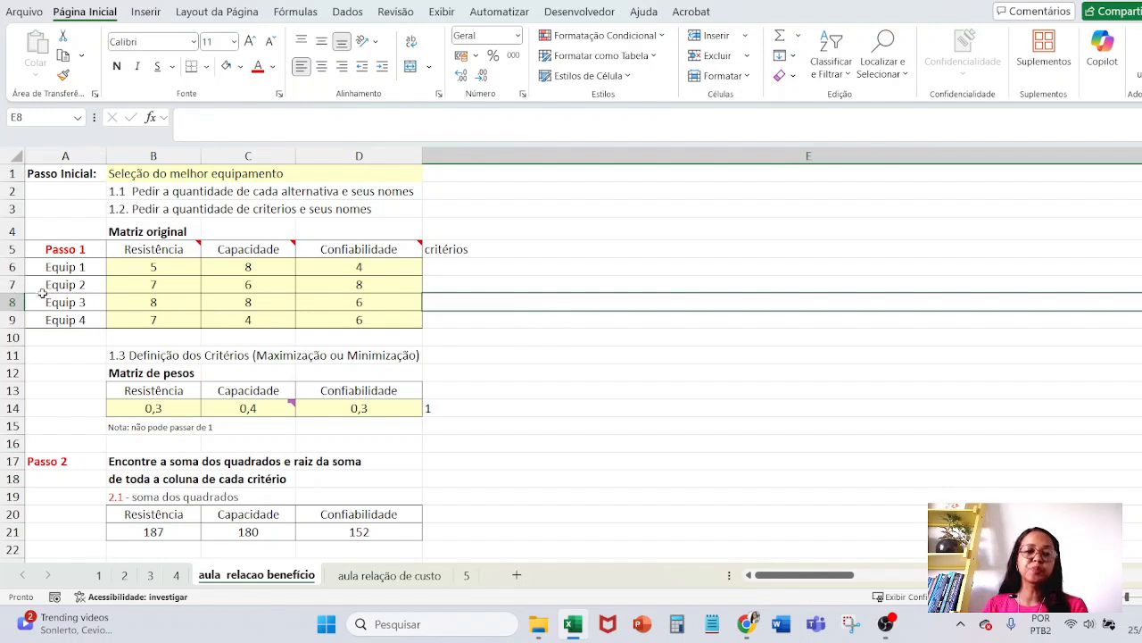
pyautogui.moveTo(13, 266); pyautogui.dragTo(11, 314)
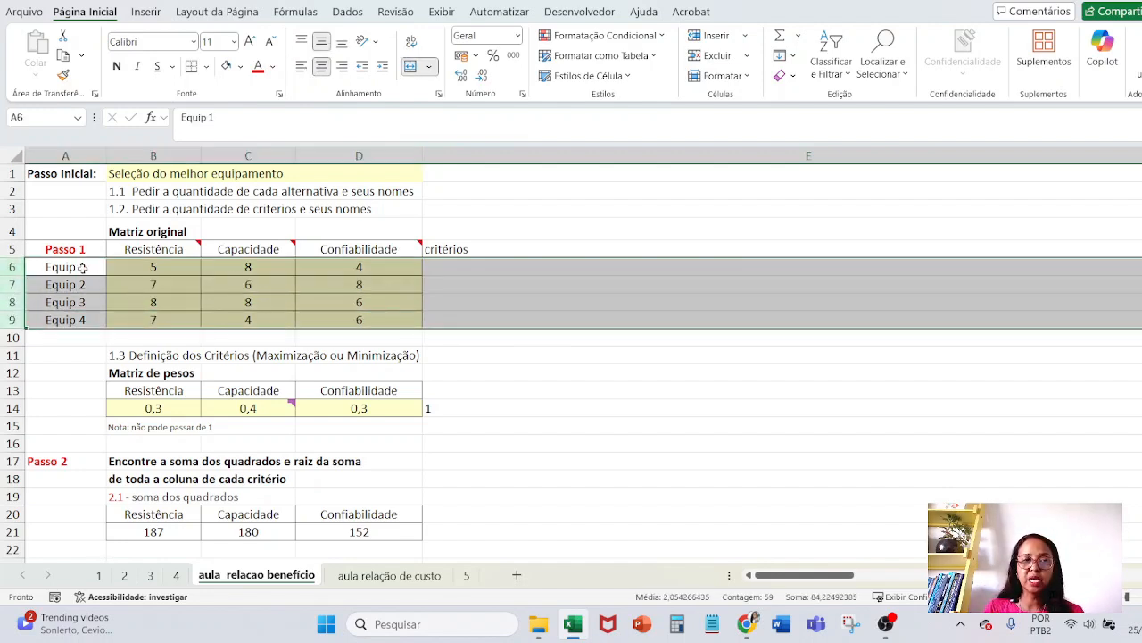
pyautogui.moveTo(131, 250); pyautogui.dragTo(357, 237)
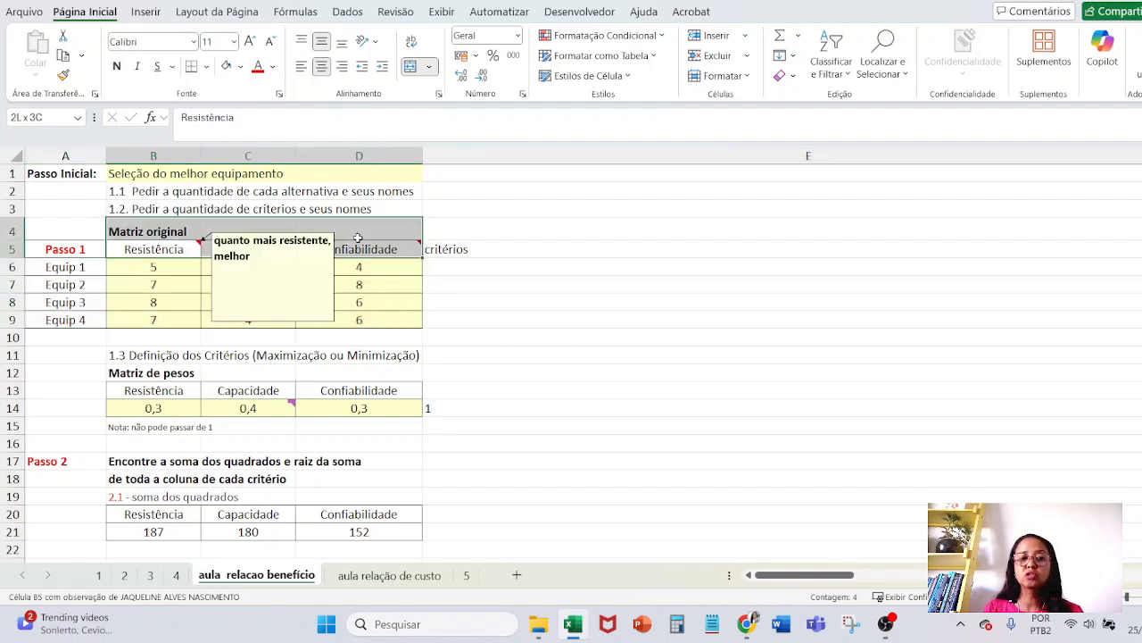
pyautogui.click(536, 284)
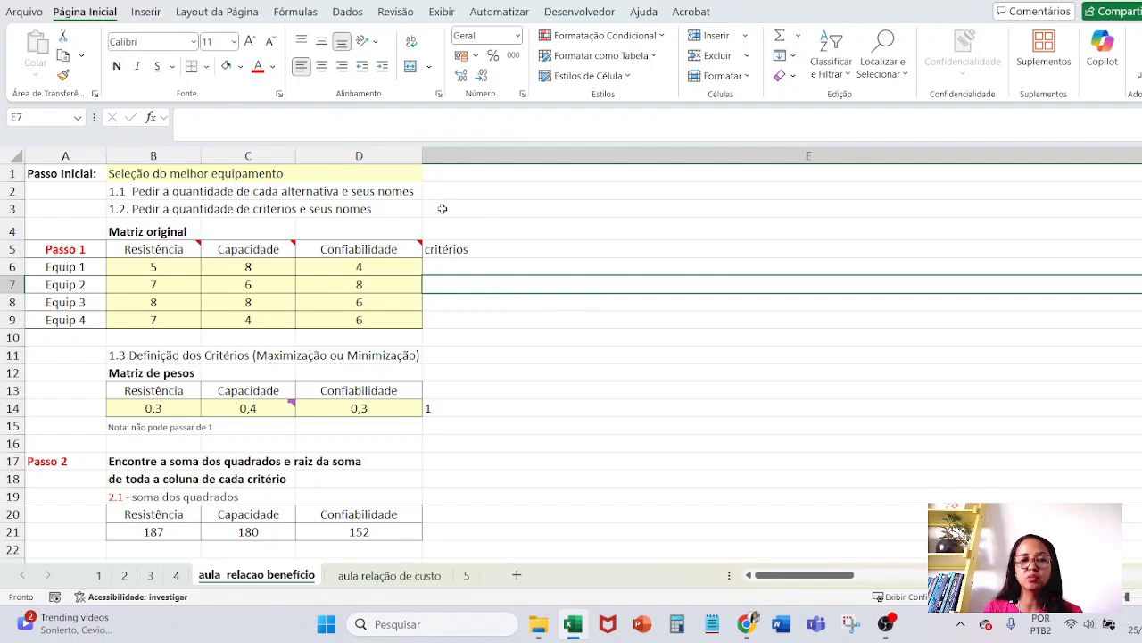
pyautogui.click(357, 227)
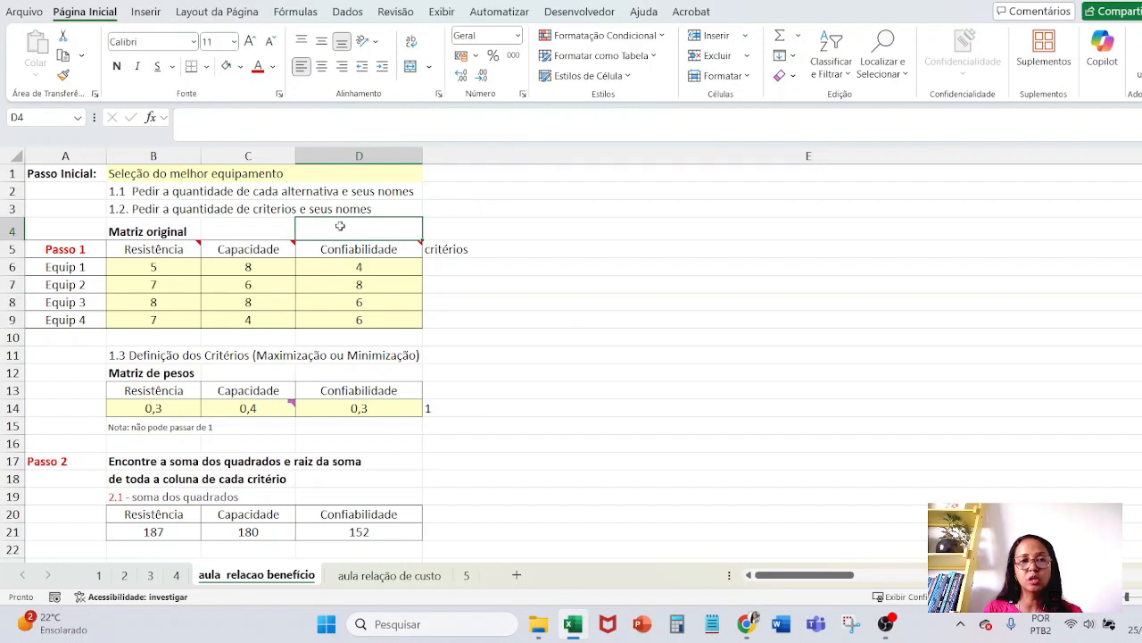
pyautogui.click(133, 224)
pyautogui.rightClick(133, 225)
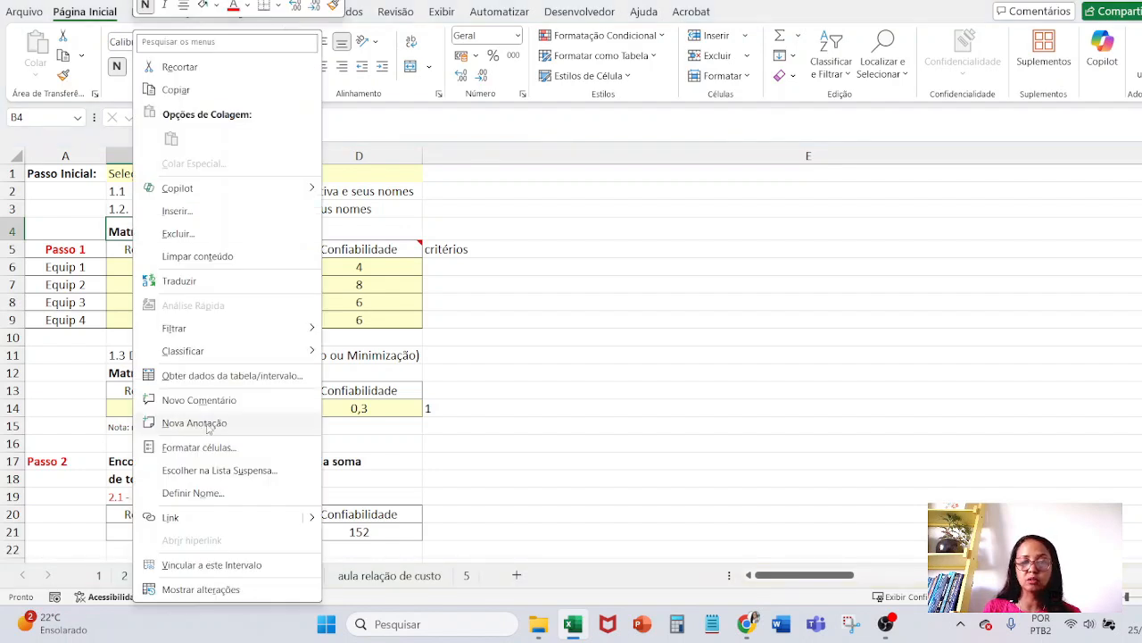
pyautogui.press('Escape')
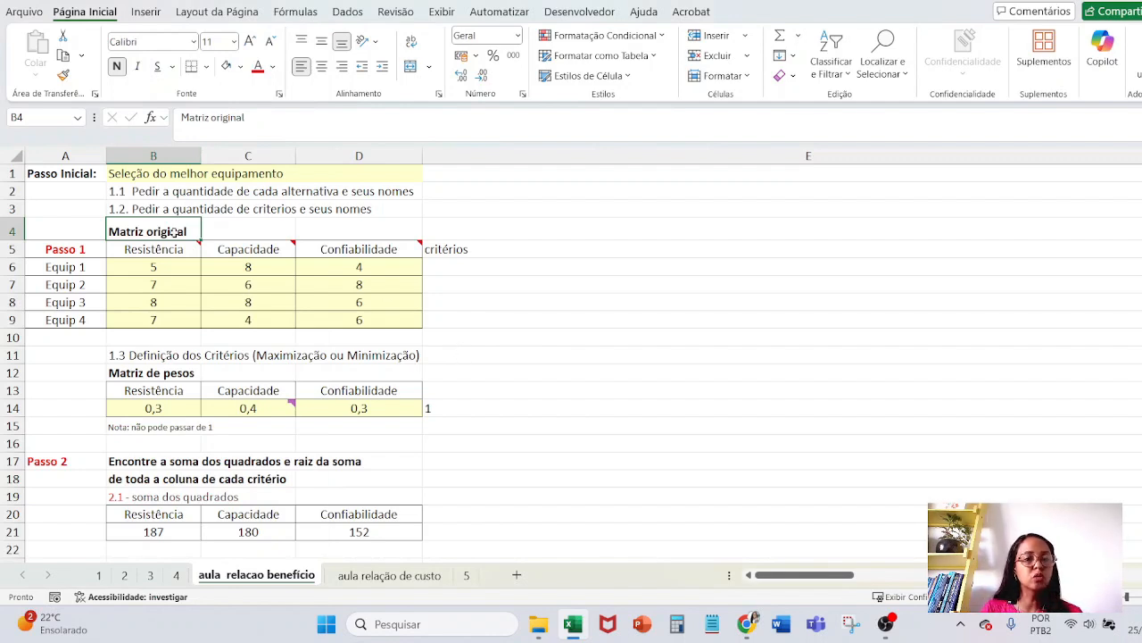
# Step: Read the notes on the criteria headings and review the original matrix's title, alternatives and scores
pyautogui.moveTo(152, 251)
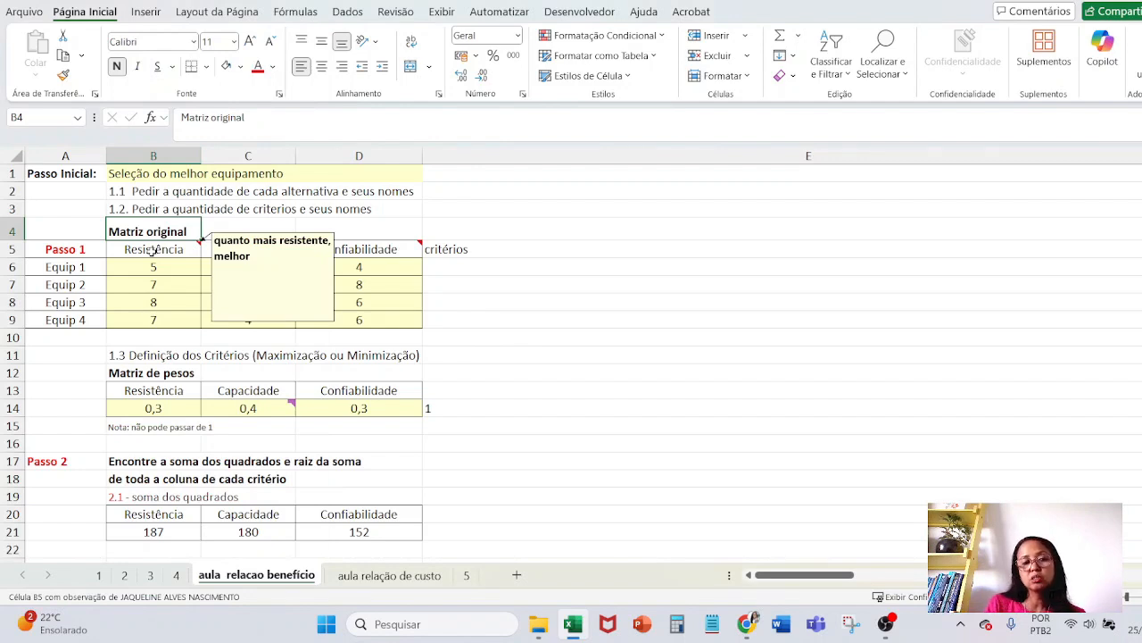
pyautogui.moveTo(230, 248)
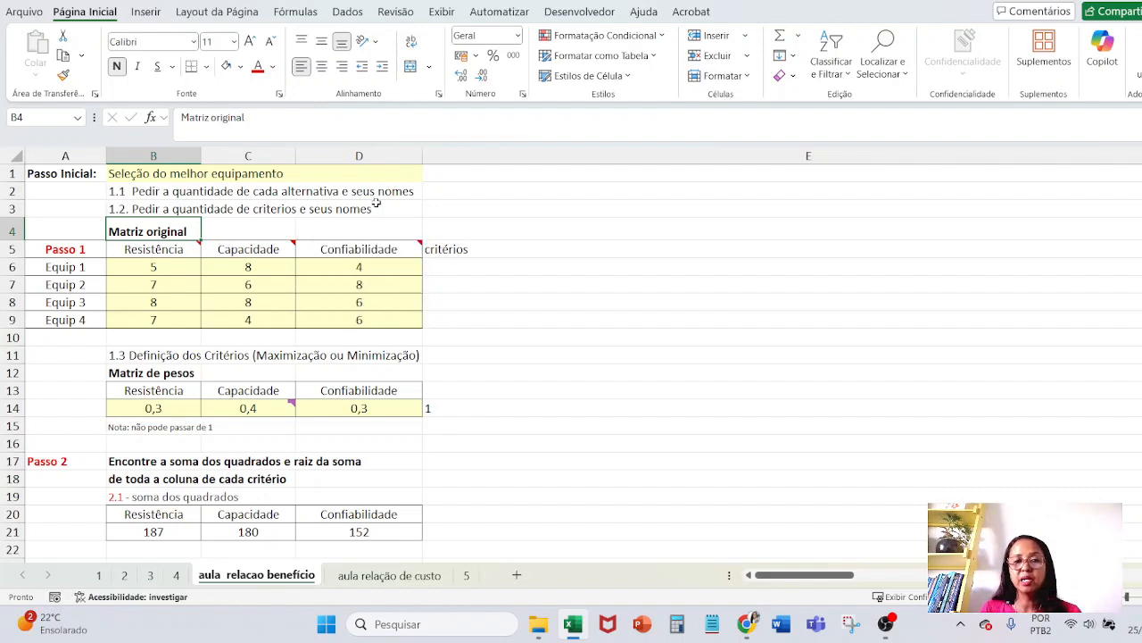
pyautogui.moveTo(347, 249)
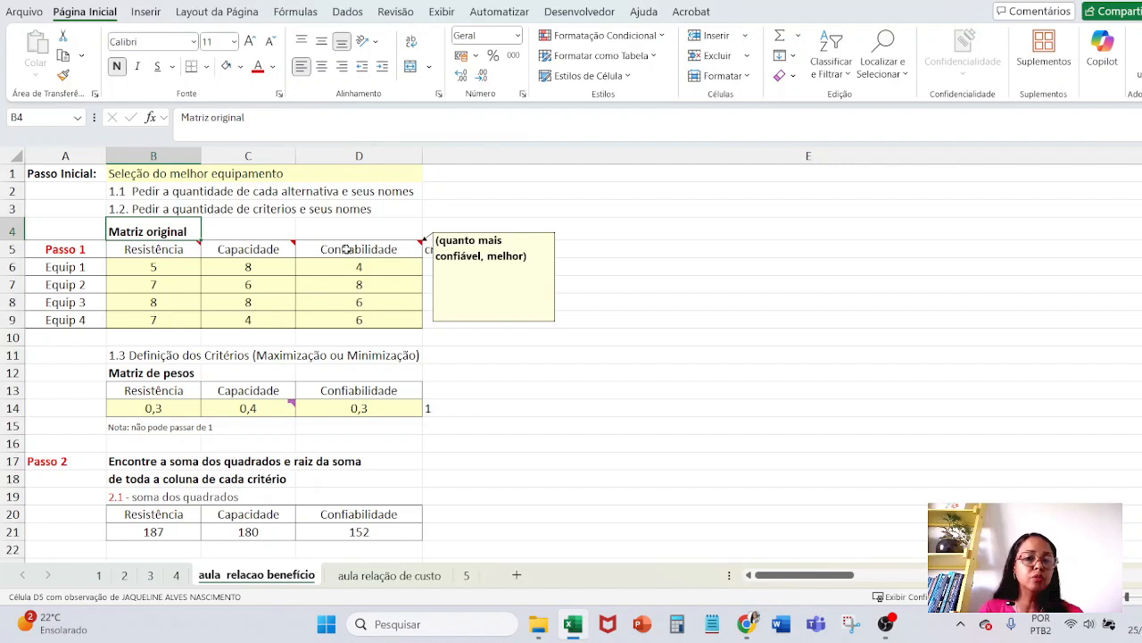
pyautogui.click(484, 316)
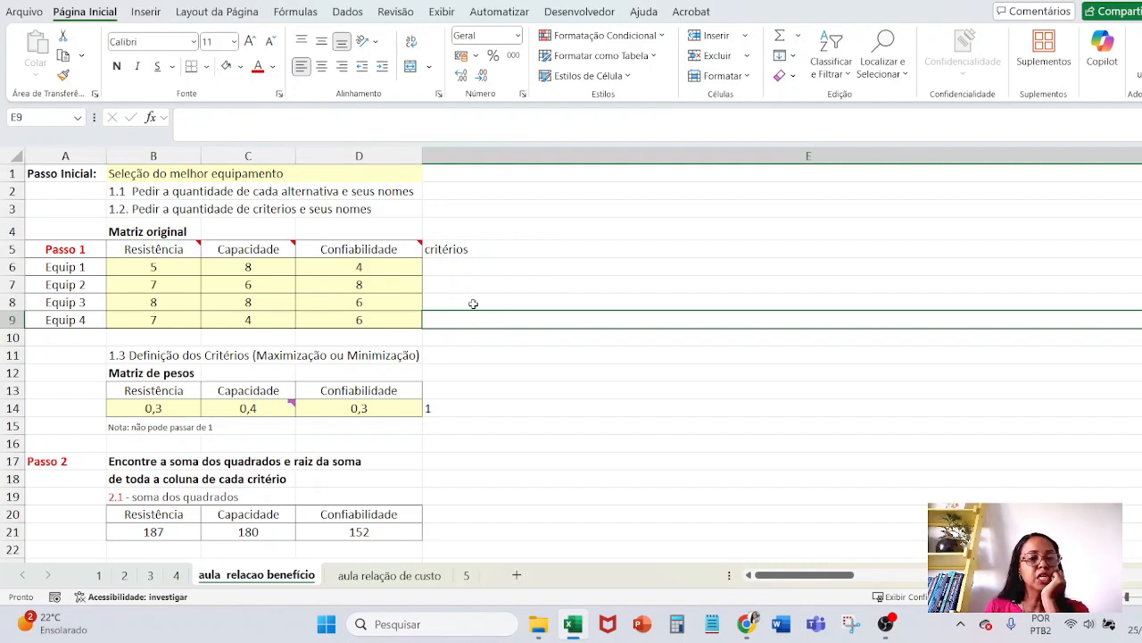
pyautogui.click(132, 175)
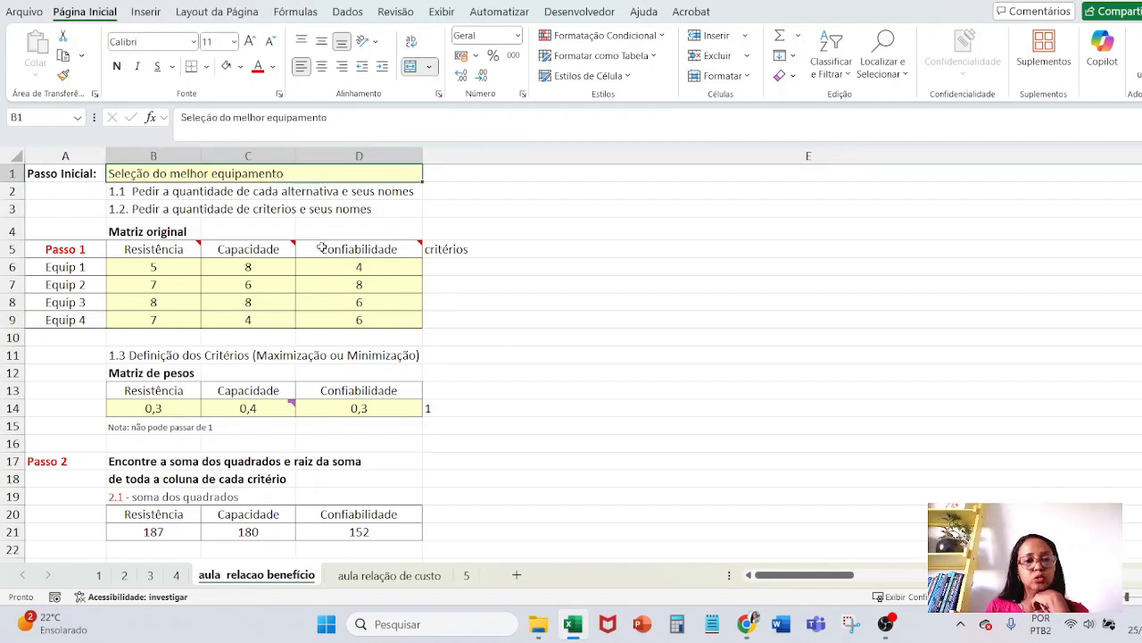
pyautogui.moveTo(343, 243); pyautogui.dragTo(165, 251)
pyautogui.moveTo(66, 267); pyautogui.dragTo(80, 321)
pyautogui.click(461, 301)
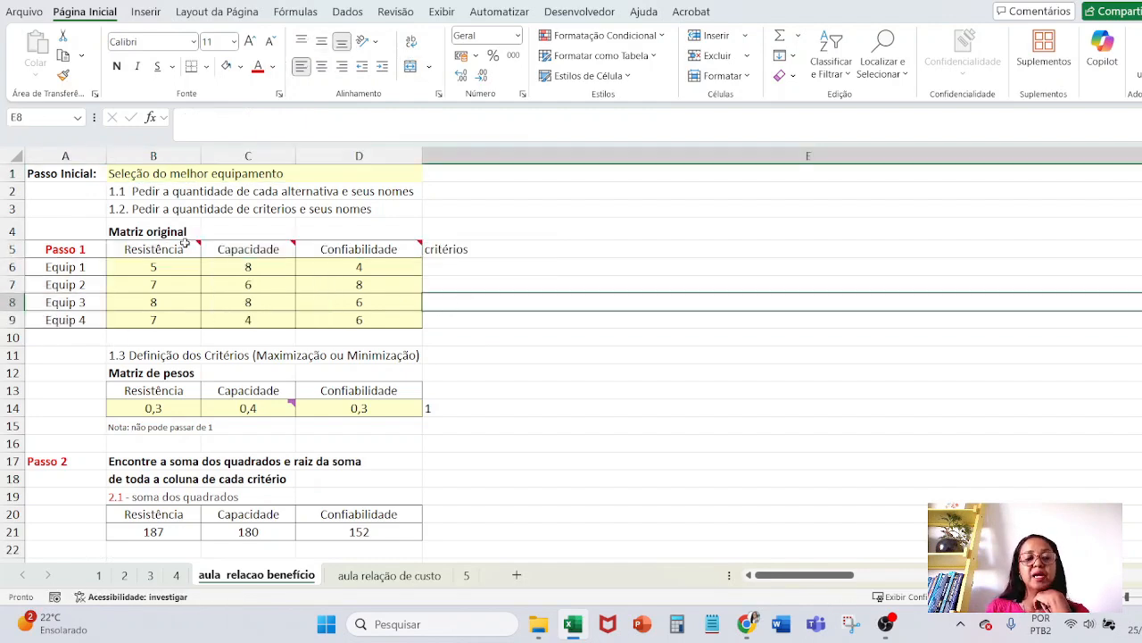
pyautogui.click(166, 266)
pyautogui.moveTo(166, 266); pyautogui.dragTo(366, 321)
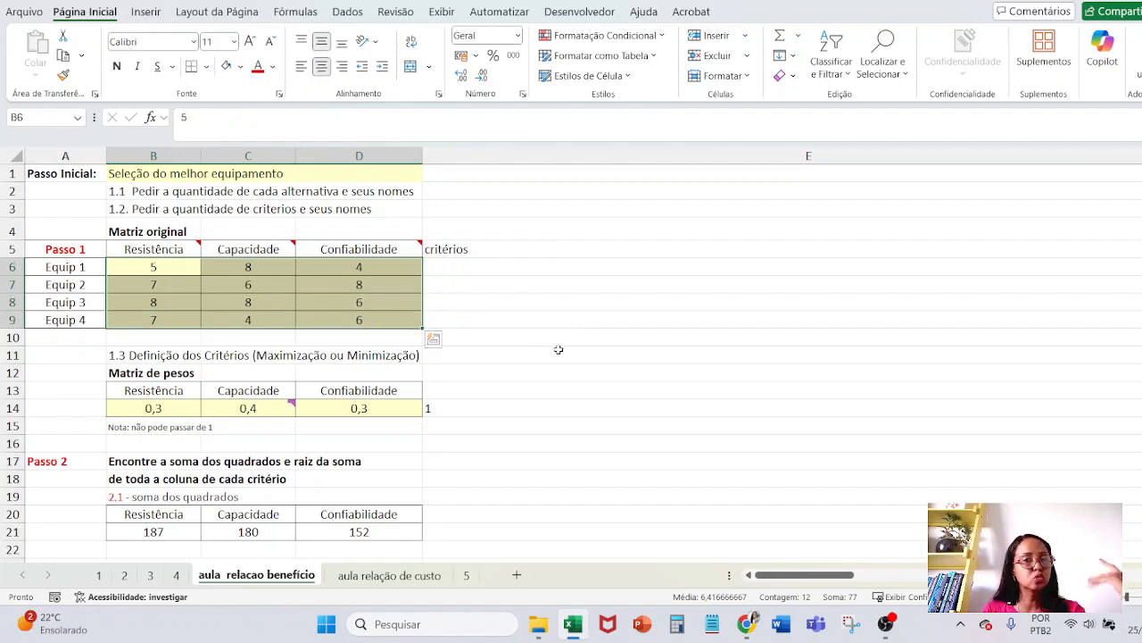
# Step: Examine each criterion's weight in the Matriz de pesos, the comment on the Capacidade weight, and the weights' total cell
pyautogui.scroll(-1, 559, 349)
pyautogui.scroll(-1, 559, 349)
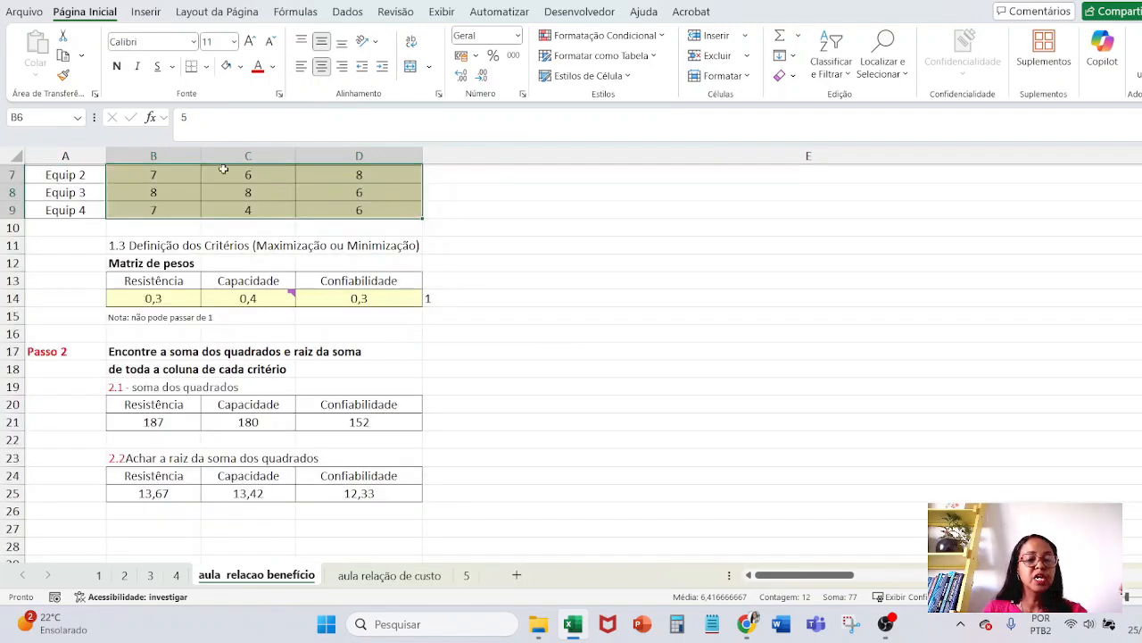
pyautogui.click(126, 264)
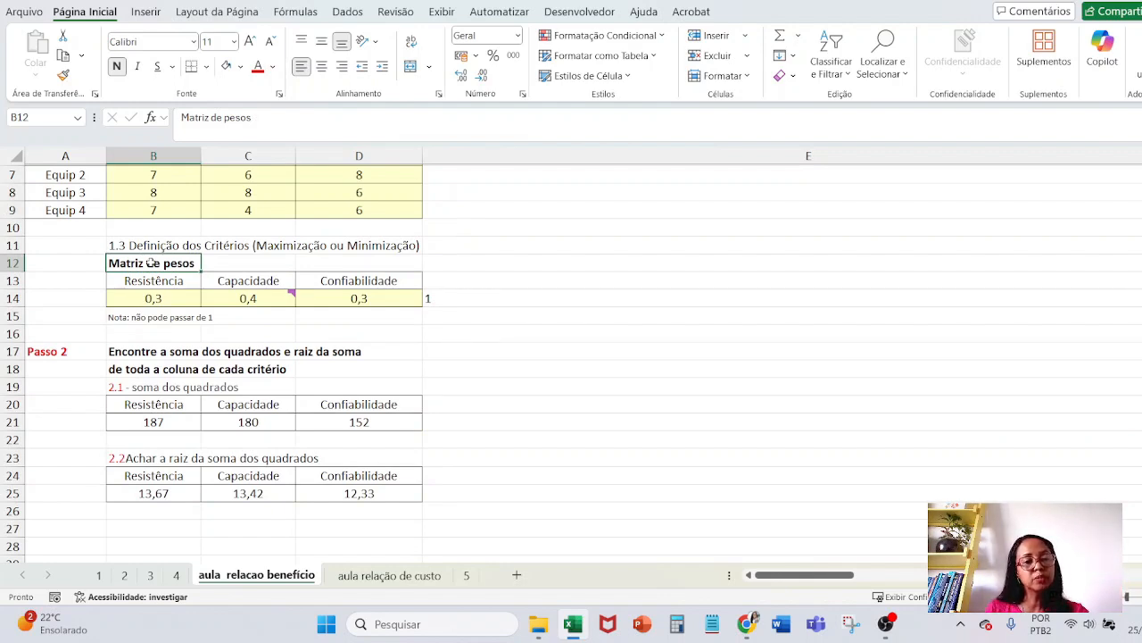
pyautogui.click(159, 284)
pyautogui.moveTo(159, 290); pyautogui.dragTo(155, 300)
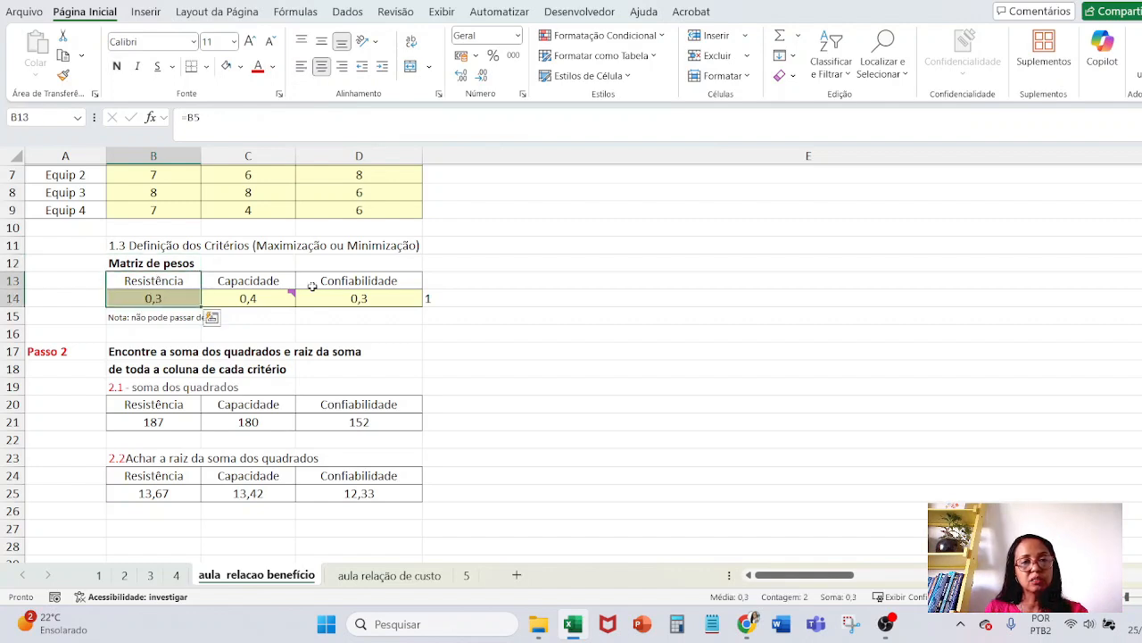
pyautogui.moveTo(340, 282); pyautogui.dragTo(361, 300)
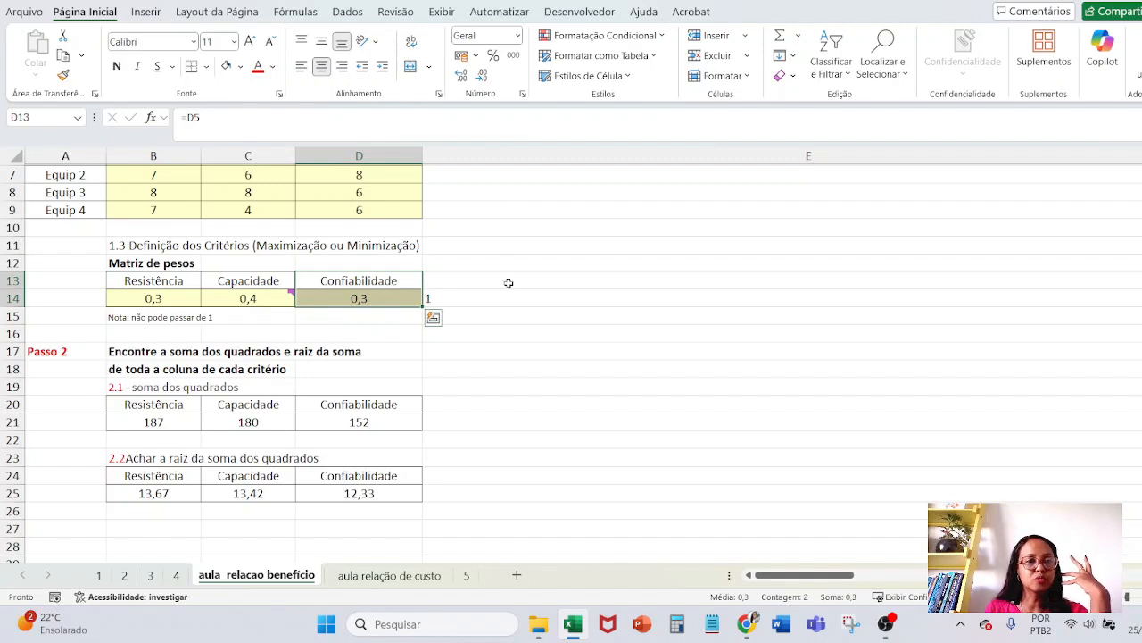
pyautogui.moveTo(245, 298)
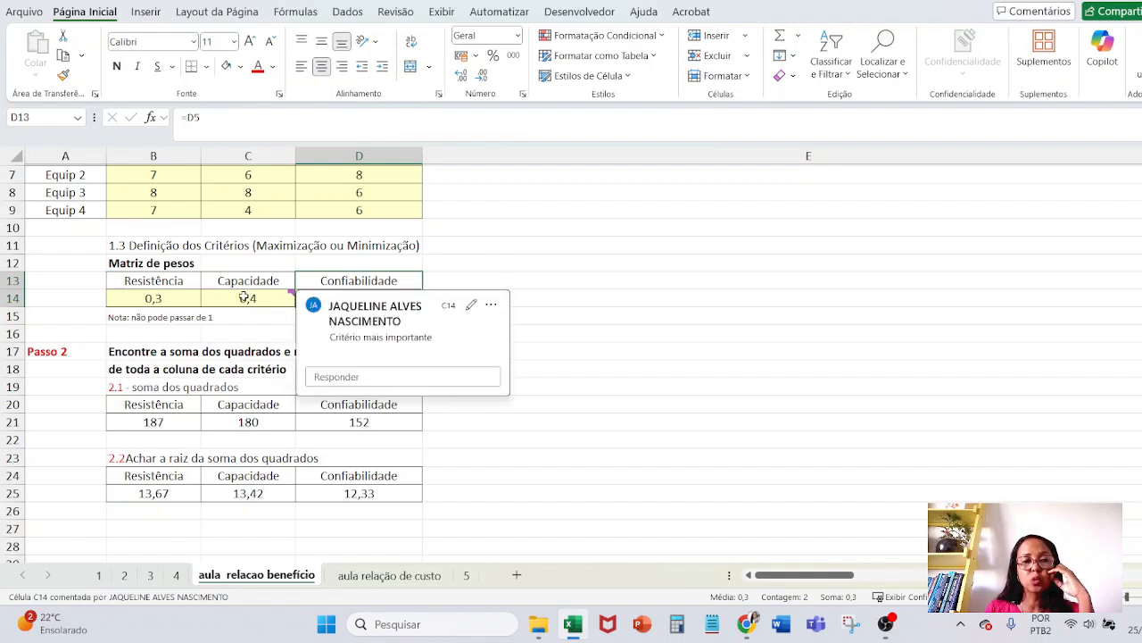
pyautogui.click(545, 299)
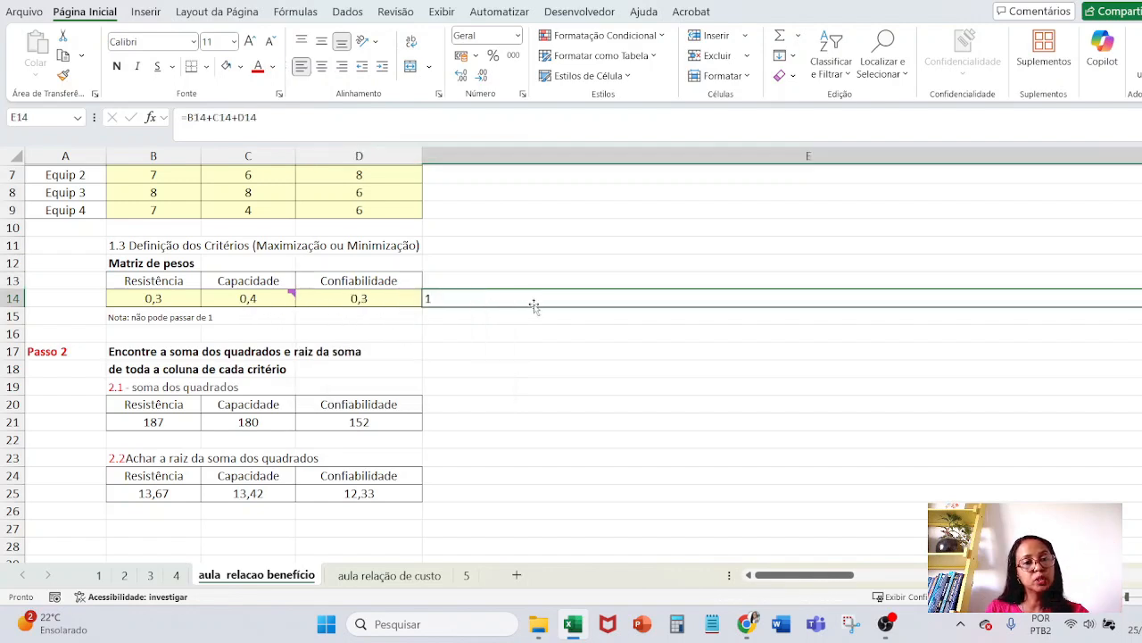
pyautogui.click(620, 334)
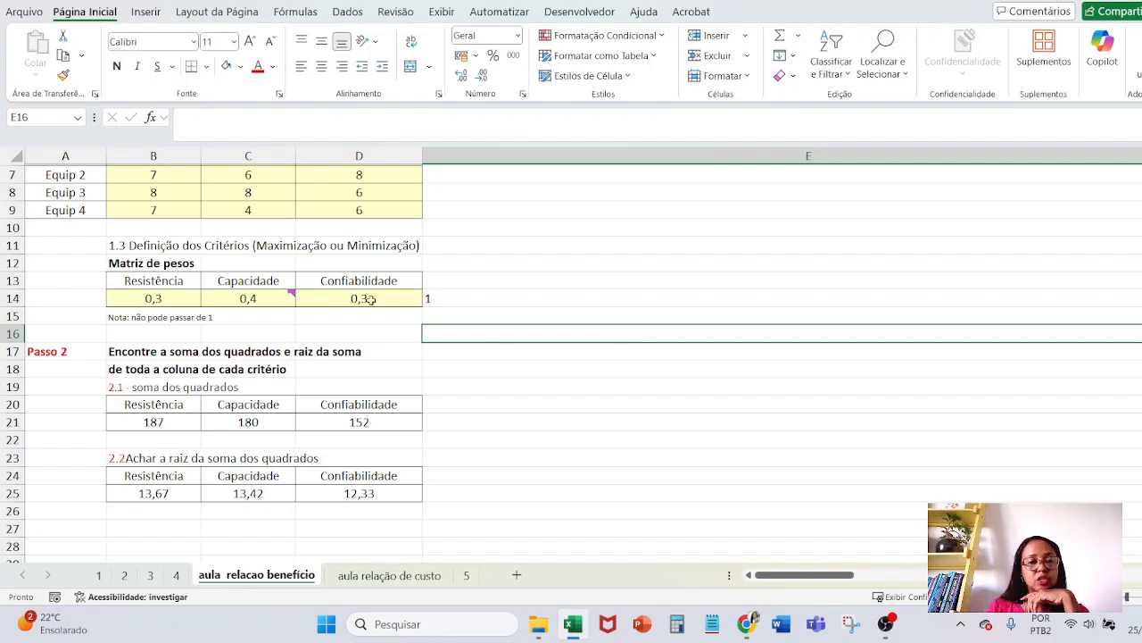
# Step: Color the note "Nota: não pode passar de 1" below the weights matrix red
pyautogui.click(116, 315)
pyautogui.click(259, 67)
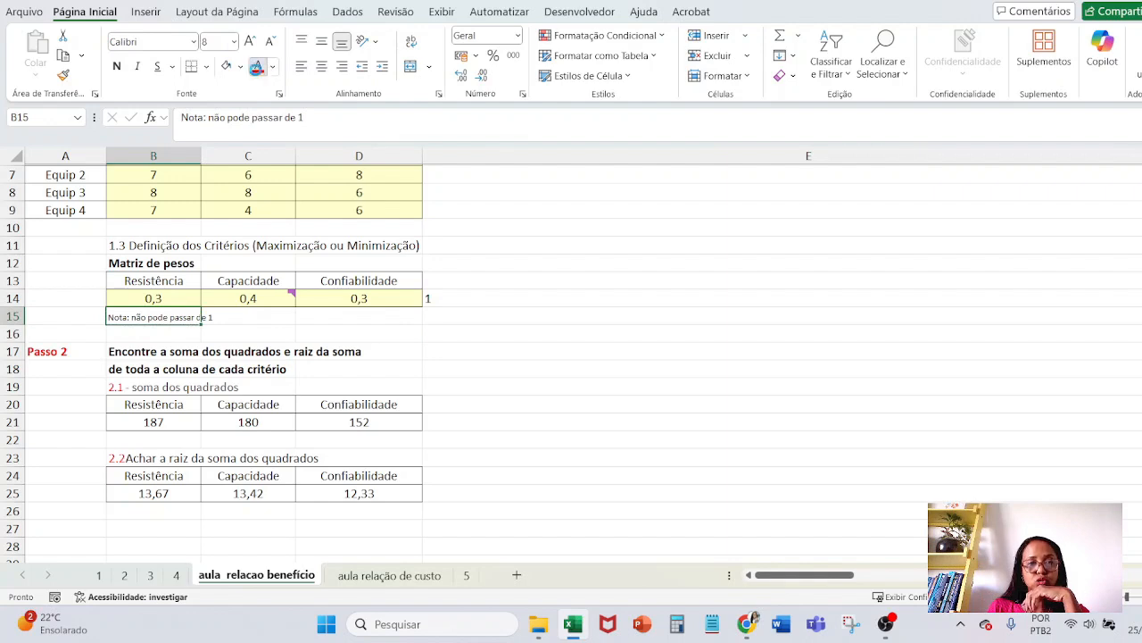
# Step: Inspect the three weights in row 14 and the formula in E14 that adds them
pyautogui.moveTo(147, 298); pyautogui.dragTo(351, 299)
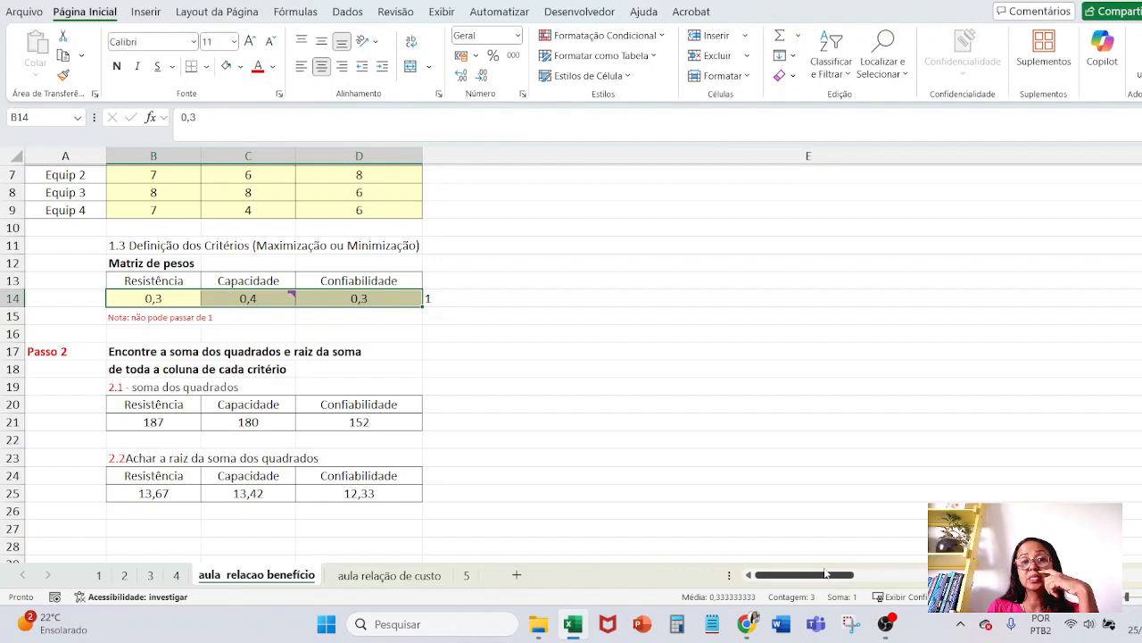
pyautogui.click(462, 295)
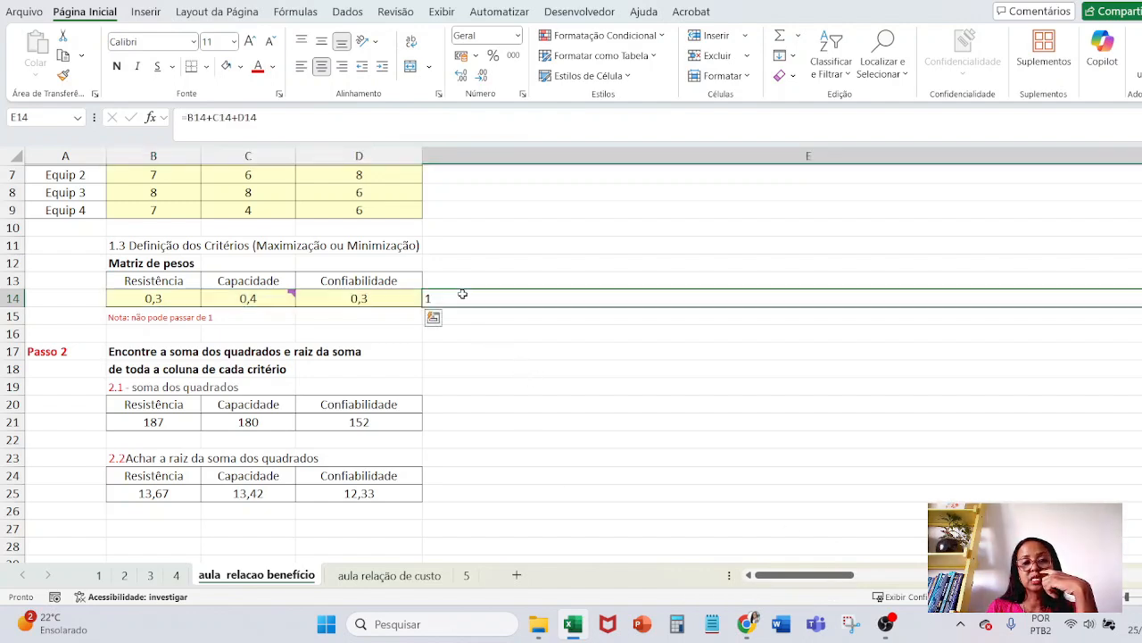
pyautogui.click(312, 121)
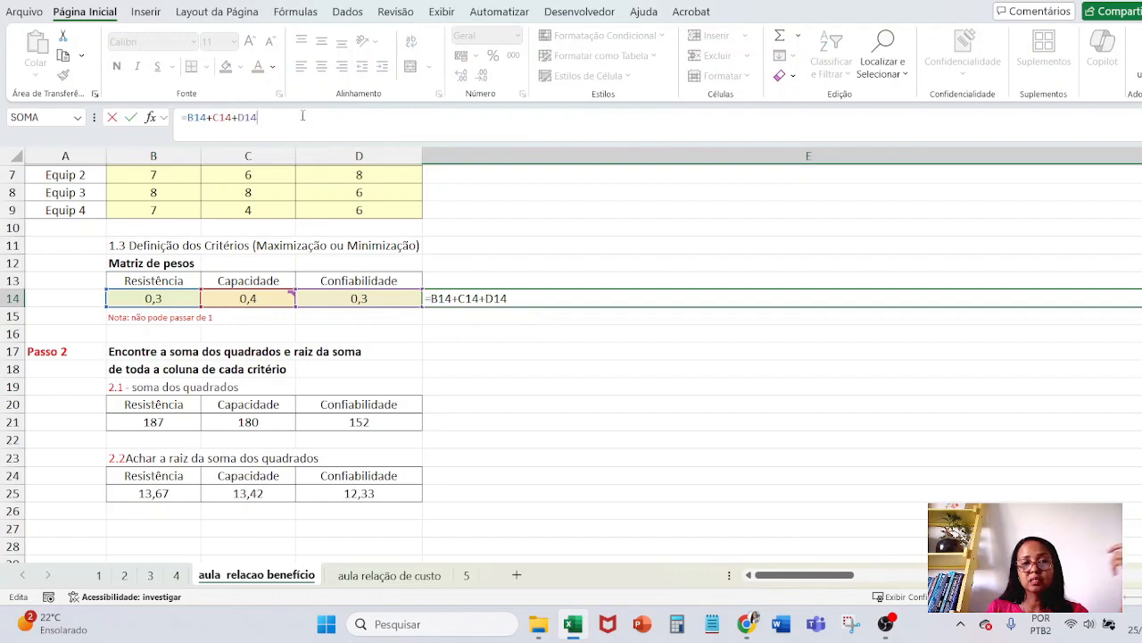
pyautogui.click(542, 351)
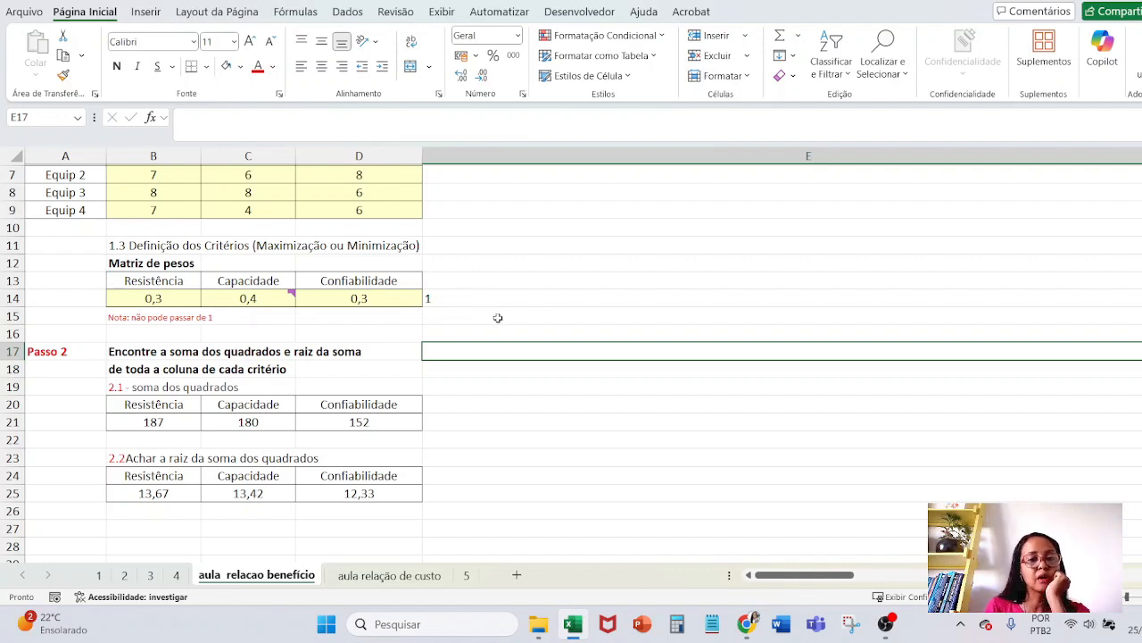
# Step: Review the Passo 2 tables and examine the Resistência sum-of-squares formula in B21 together with its source range in the original matrix
pyautogui.scroll(-1, 498, 317)
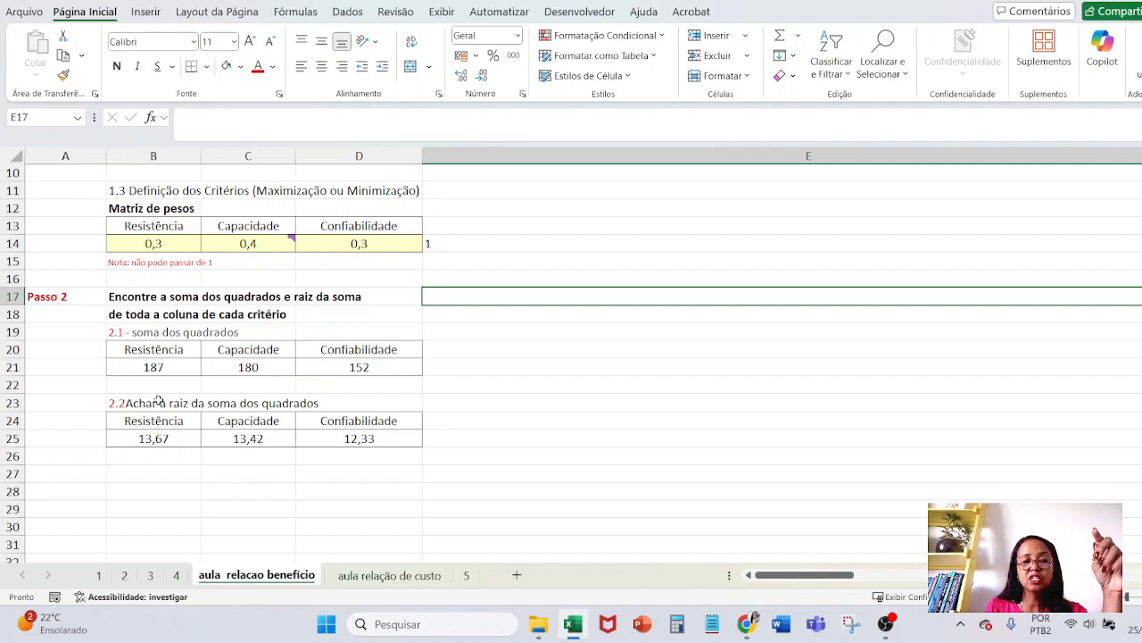
pyautogui.moveTo(150, 401); pyautogui.dragTo(370, 443)
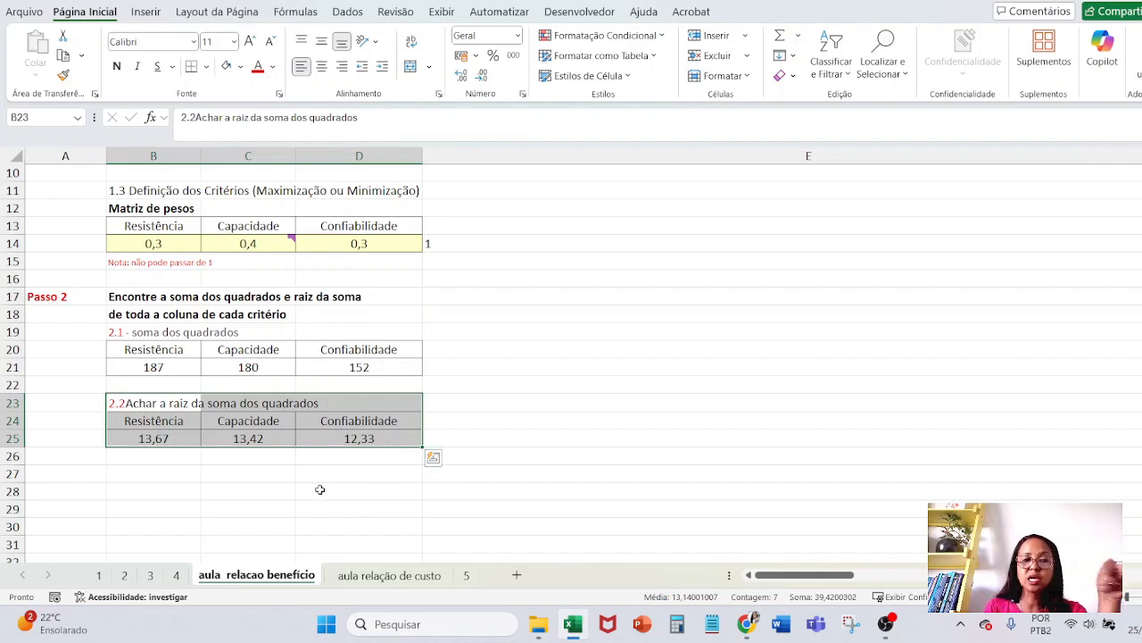
pyautogui.click(288, 490)
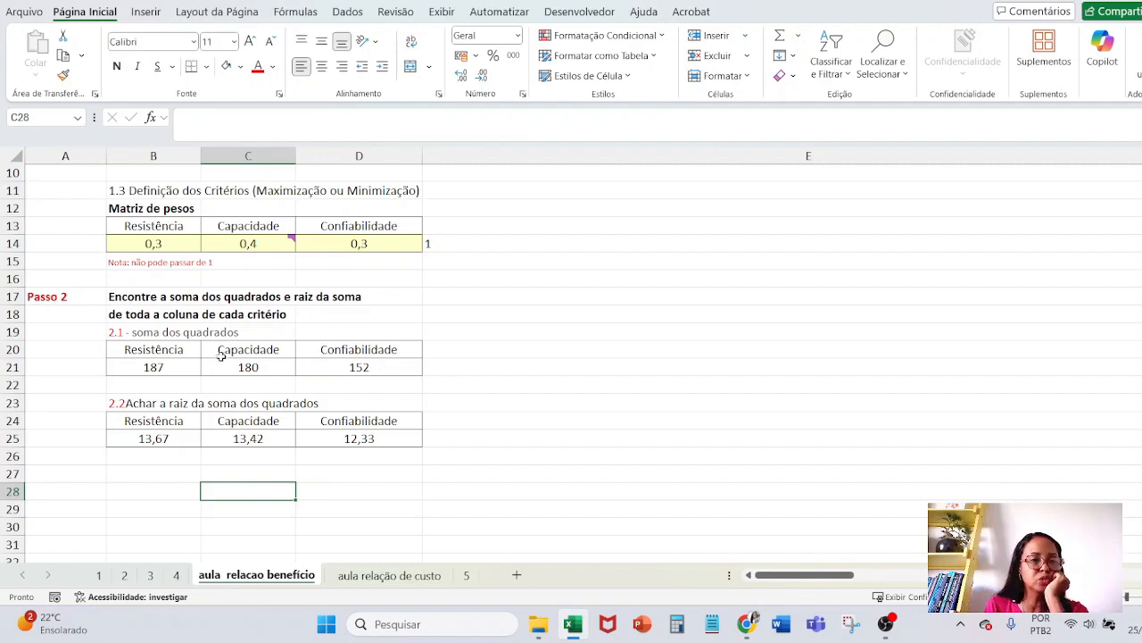
pyautogui.click(155, 364)
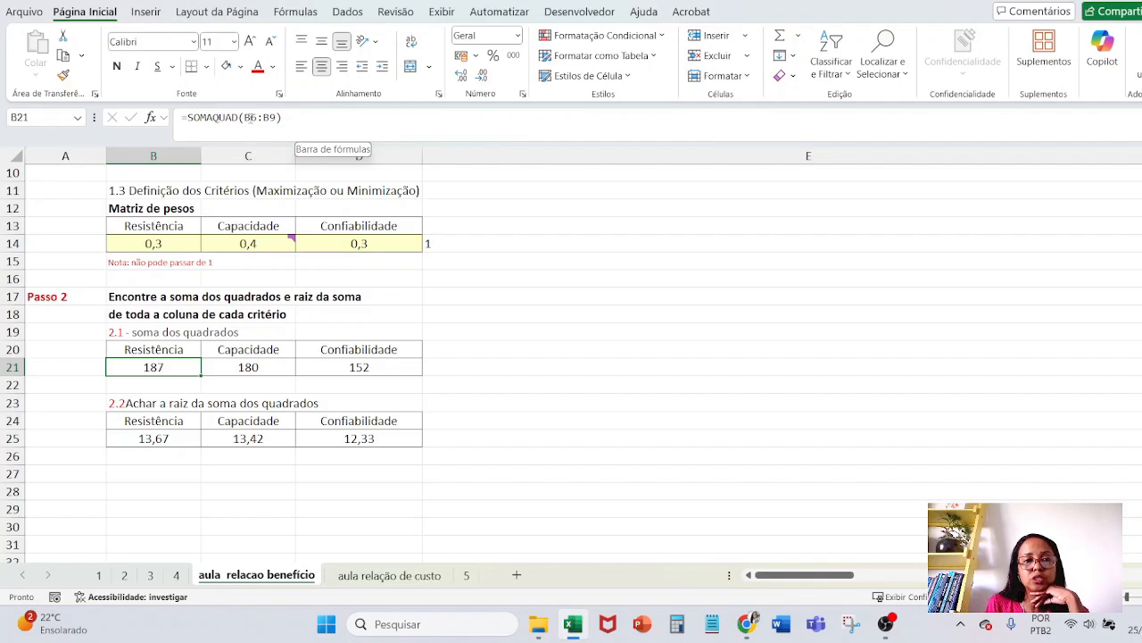
pyautogui.click(248, 117)
pyautogui.moveTo(245, 117); pyautogui.dragTo(275, 121)
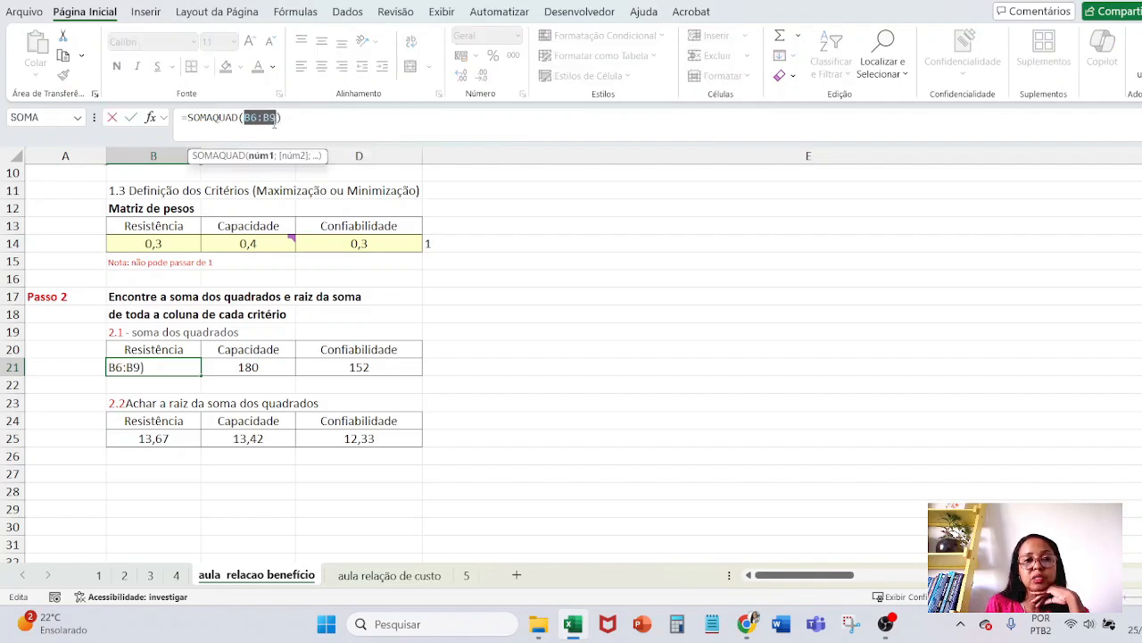
pyautogui.scroll(2, 372, 331)
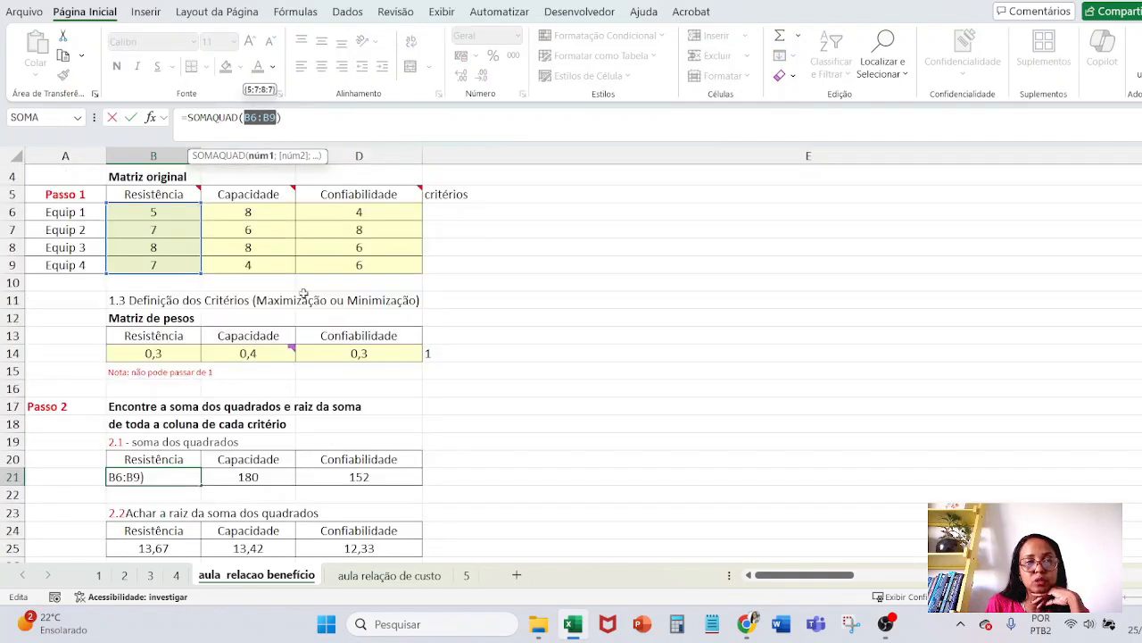
pyautogui.press('Escape')
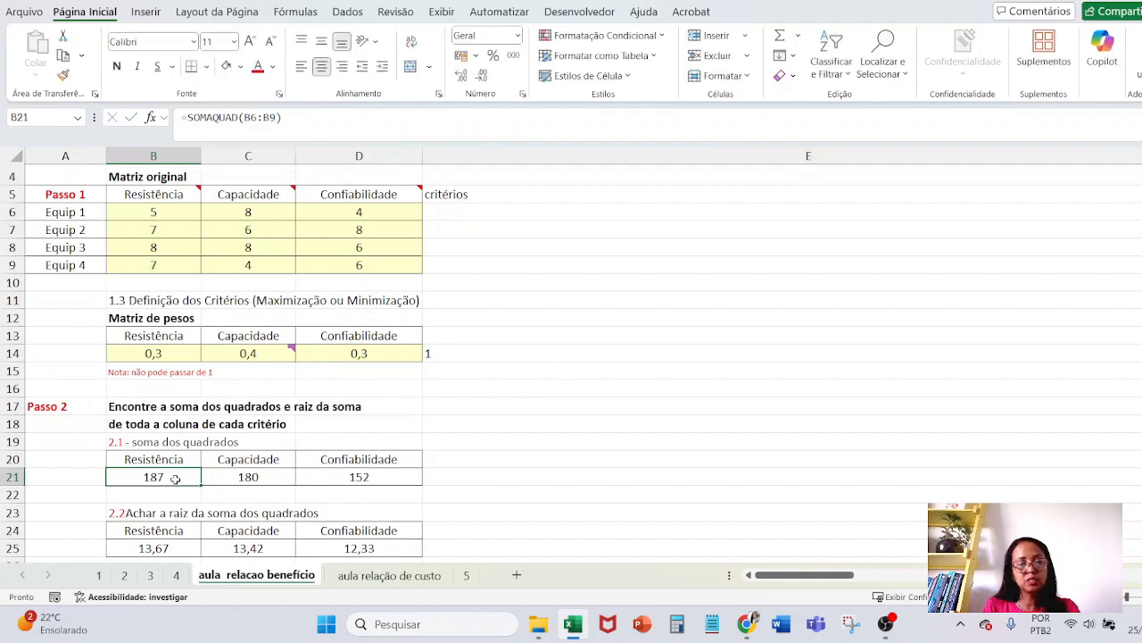
# Step: Re-enter the Resistência sum of squares in B21 with the SOMAQUAD function over the range B6:B9
pyautogui.write('=soma')
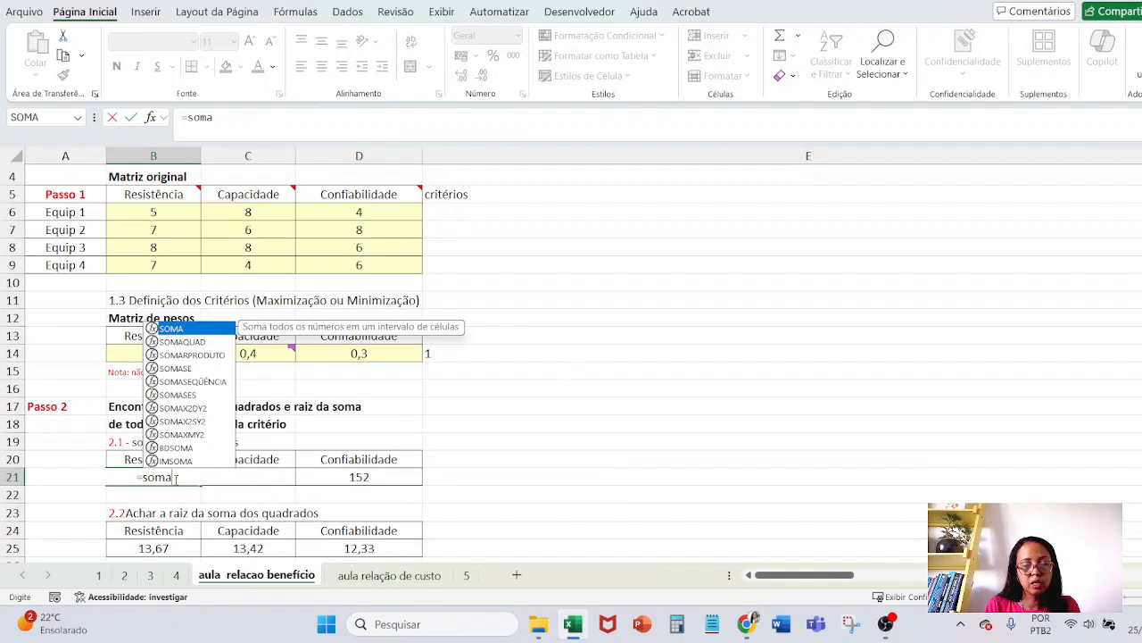
pyautogui.press('Down')
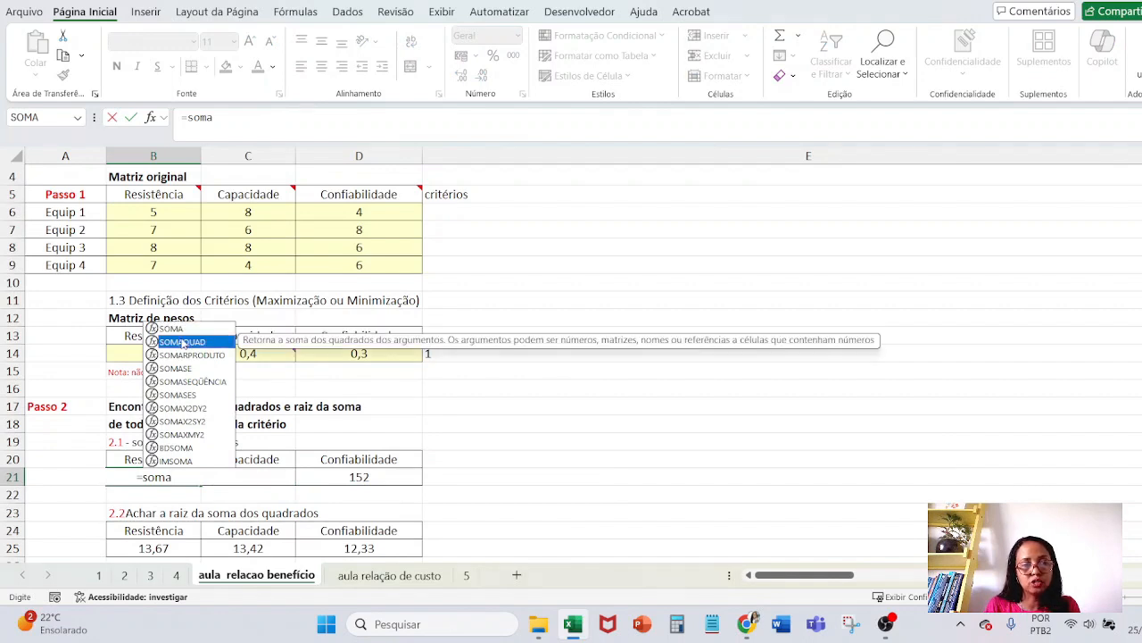
pyautogui.doubleClick(182, 343)
pyautogui.moveTo(152, 214); pyautogui.dragTo(154, 263)
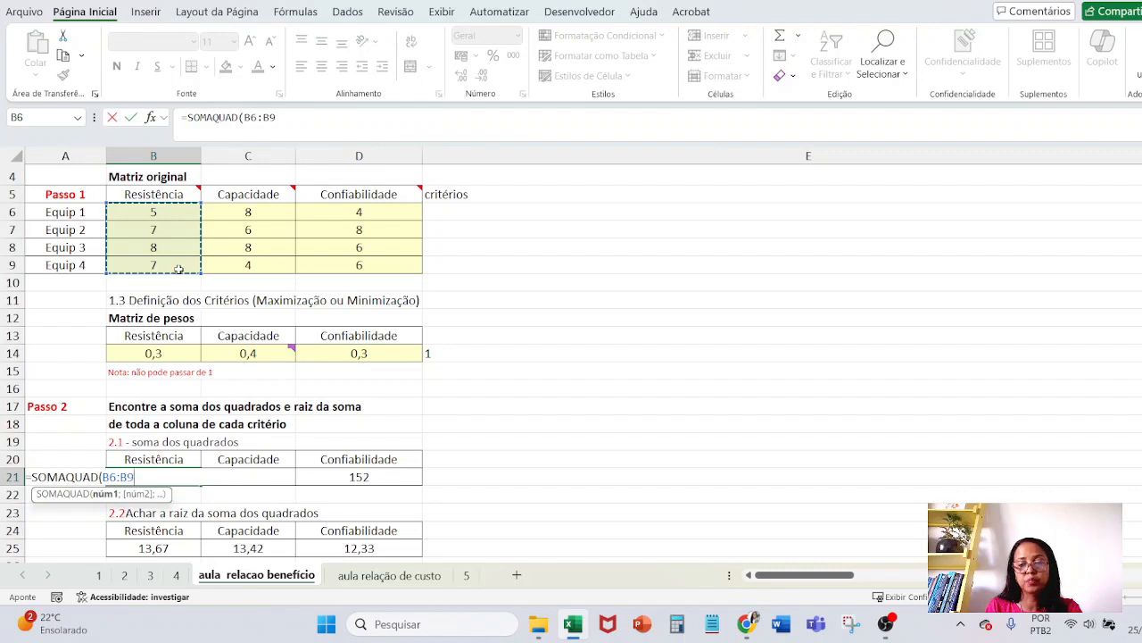
pyautogui.press('Return')
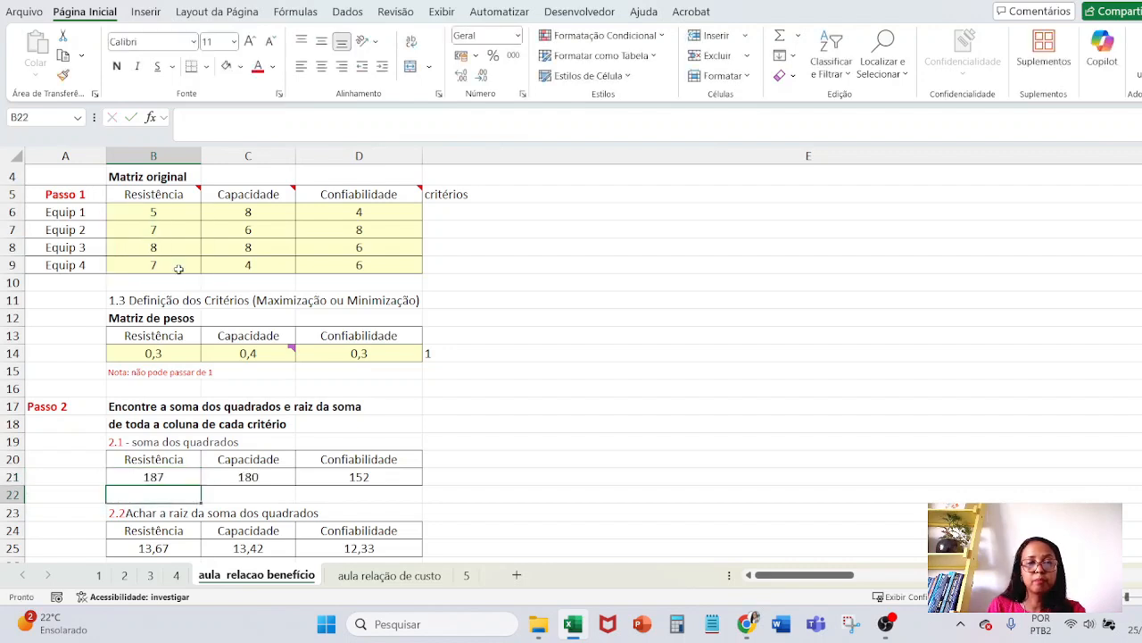
# Step: Inspect the SOMAQUAD formulas for Capacidade in C21 and Confiabilidade in D21 and the matrix columns they cover
pyautogui.click(268, 478)
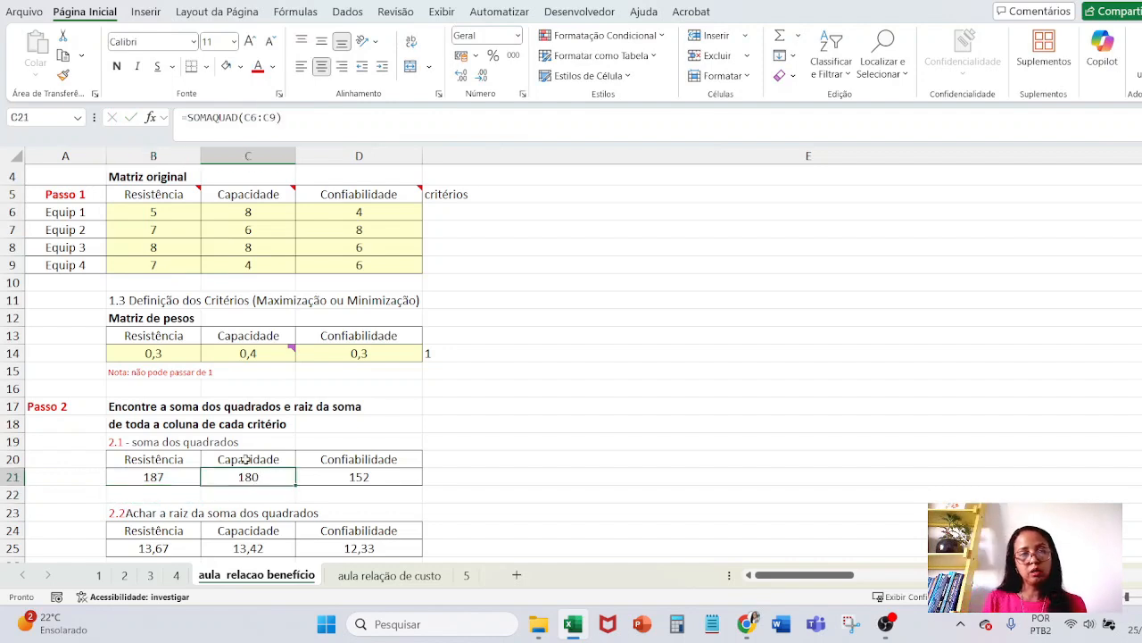
pyautogui.click(300, 117)
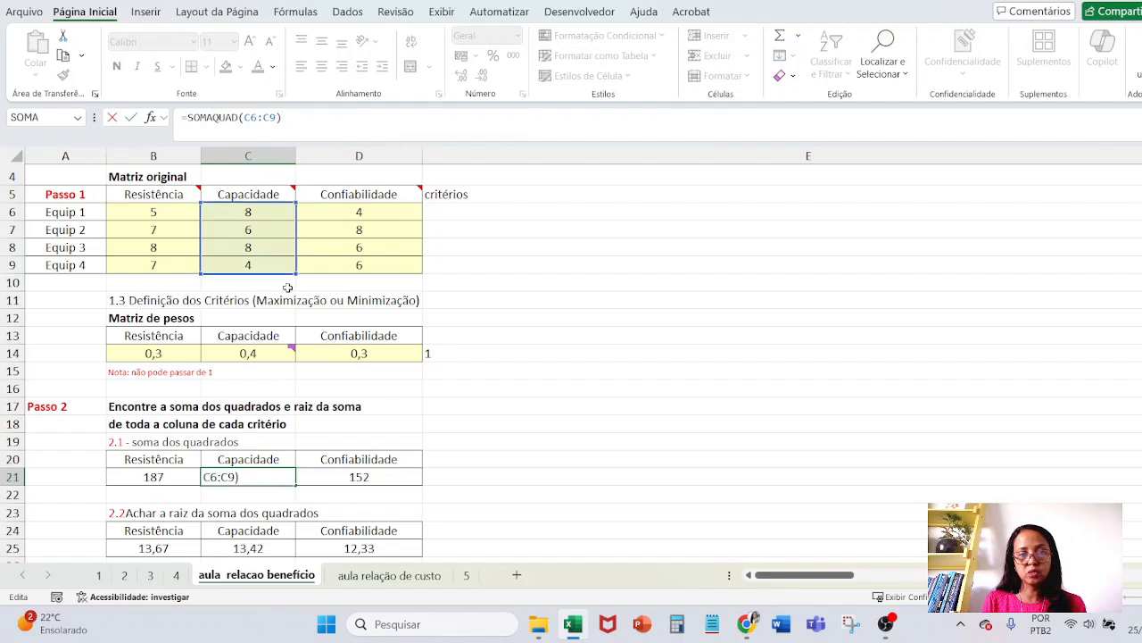
pyautogui.click(332, 480)
pyautogui.doubleClick(332, 480)
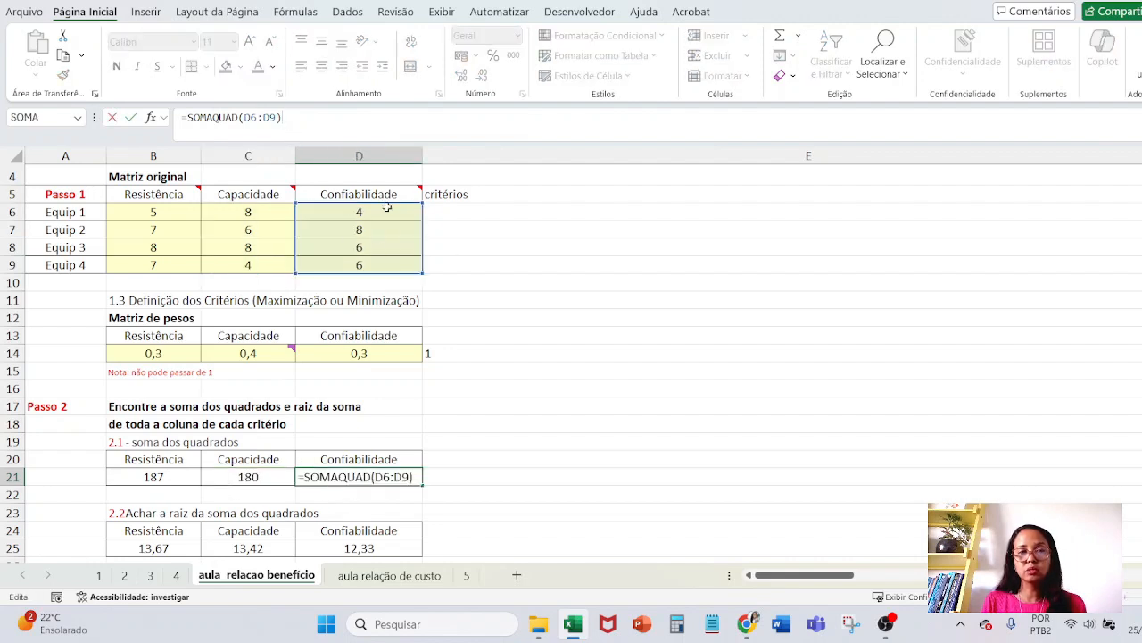
pyautogui.click(526, 419)
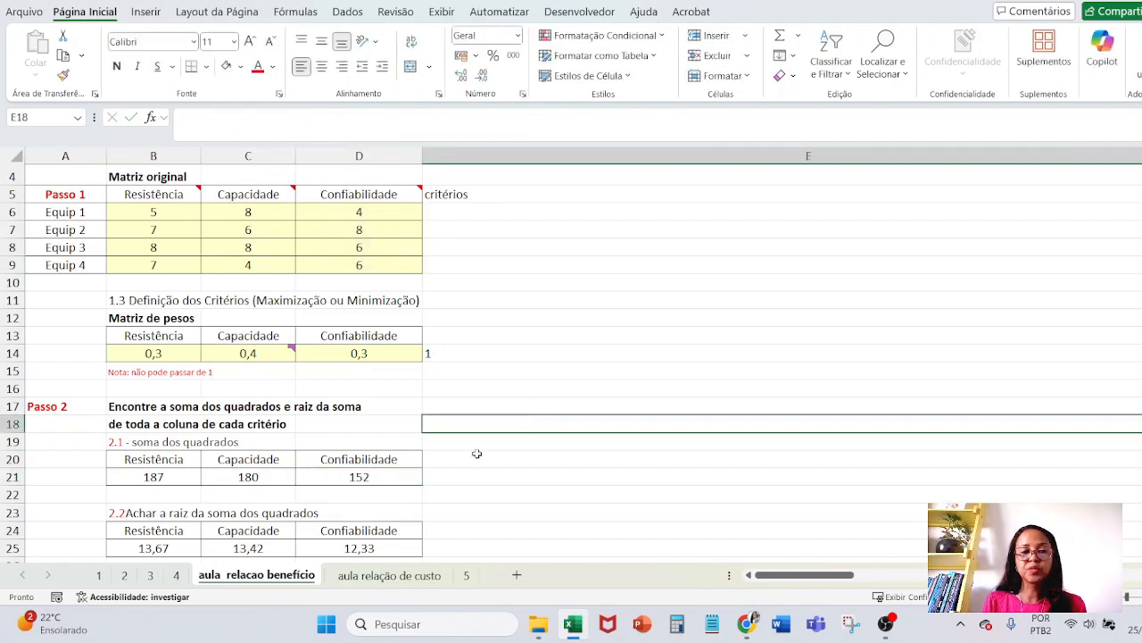
# Step: Clear the sums of squares in C21:D21 and refill them by copying the Resistência formula from B21 across the row
pyautogui.moveTo(292, 477); pyautogui.dragTo(373, 475)
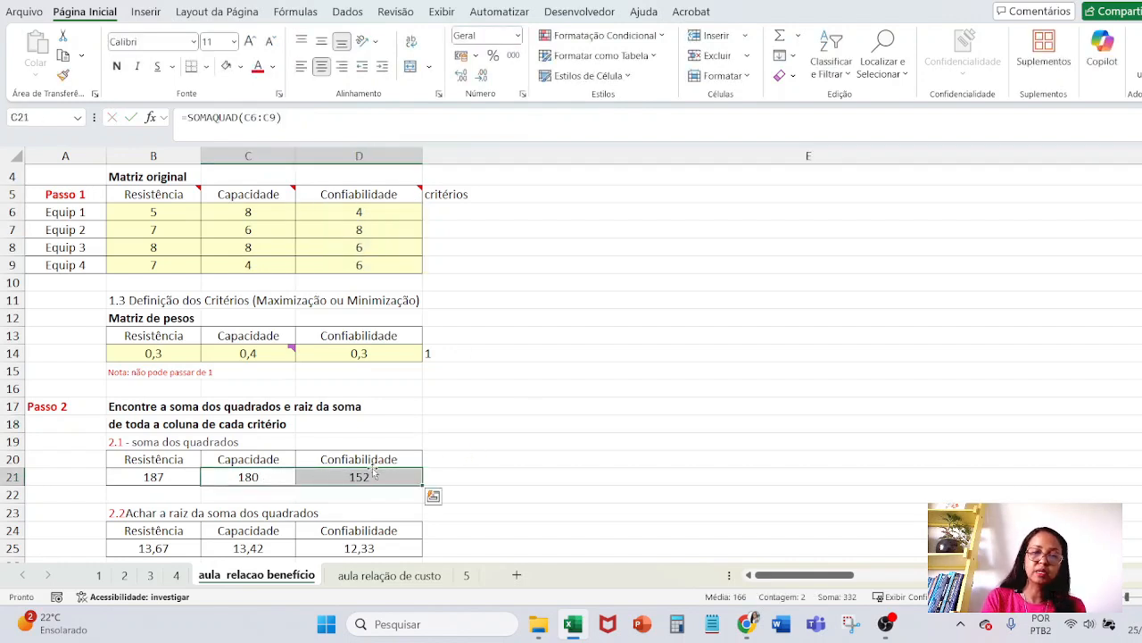
pyautogui.press('Delete')
pyautogui.click(165, 480)
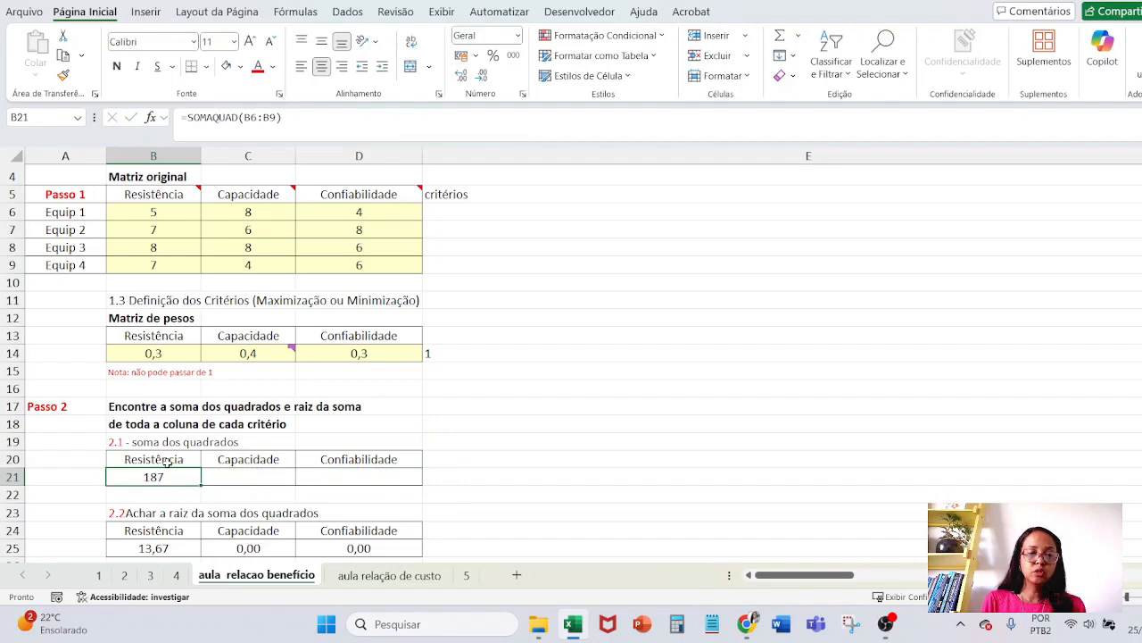
pyautogui.keyDown('ctrl'); pyautogui.scroll(2, 245, 384); pyautogui.keyUp('ctrl')
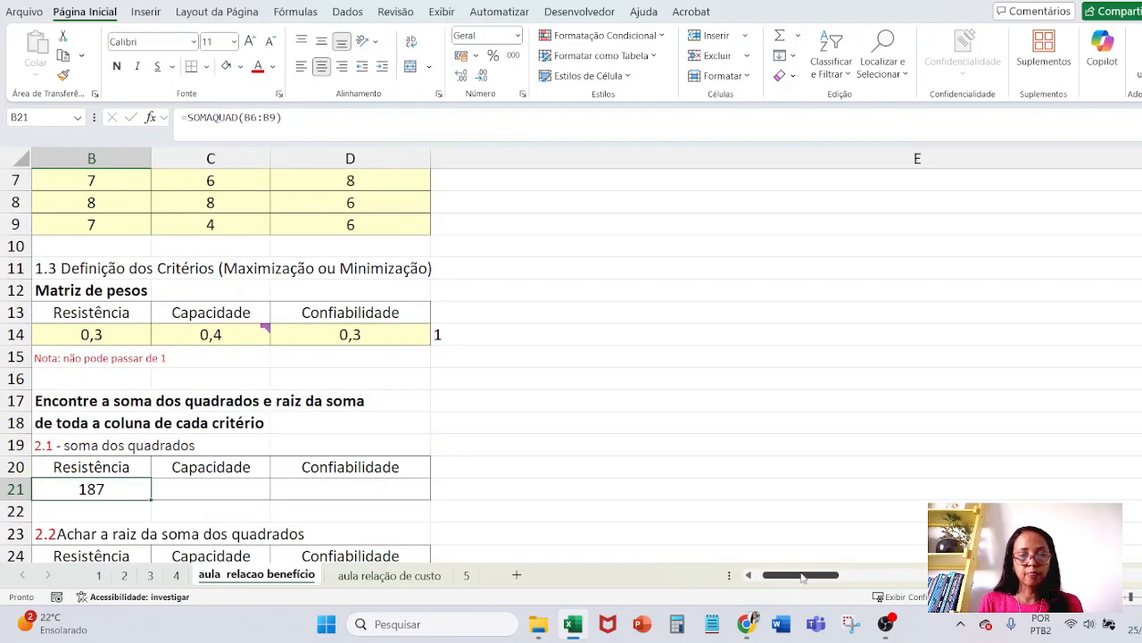
pyautogui.moveTo(804, 578); pyautogui.dragTo(795, 577)
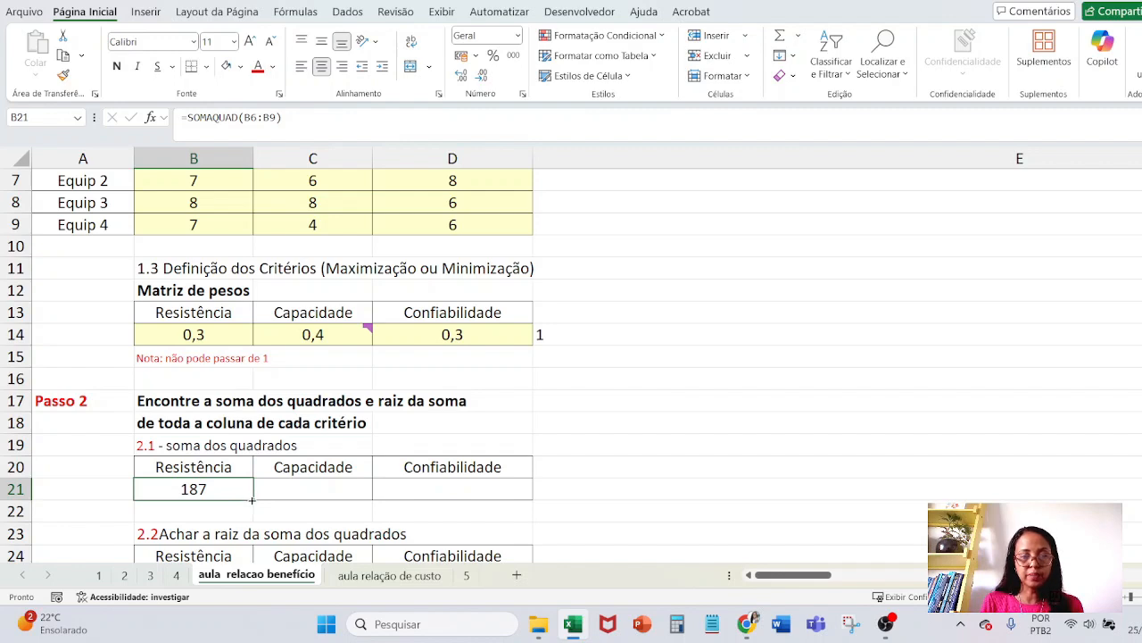
pyautogui.moveTo(251, 500); pyautogui.dragTo(457, 516)
pyautogui.moveTo(531, 509); pyautogui.dragTo(532, 510)
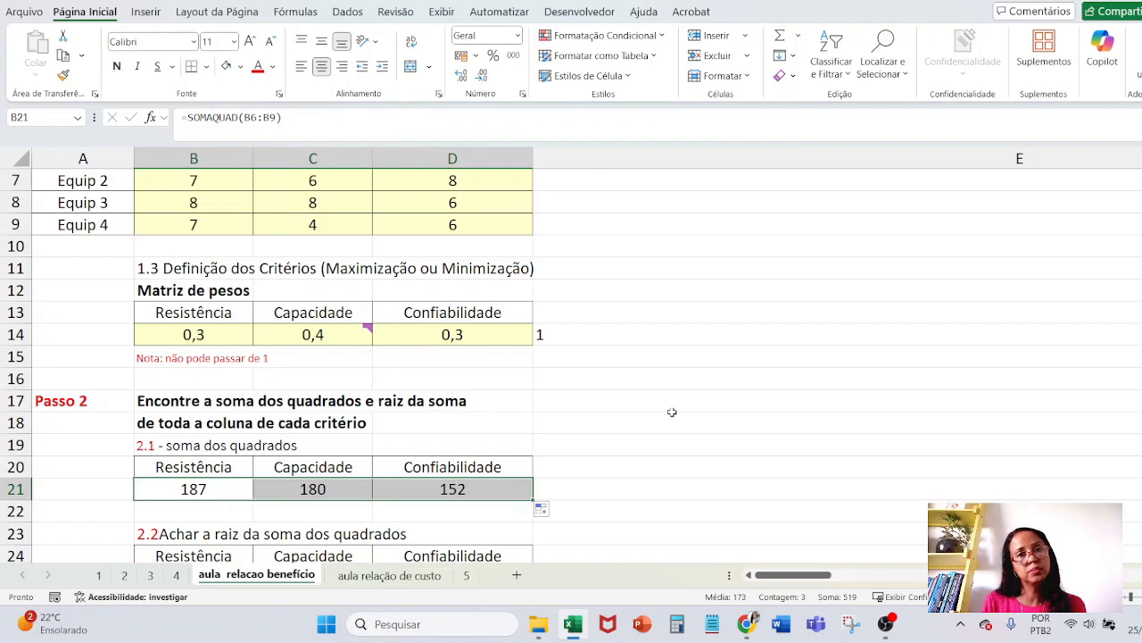
# Step: Inspect the RAIZ formulas for Resistência, Capacidade and Confiabilidade in row 25 and the sums of squares they reference
pyautogui.scroll(-2, 672, 411)
pyautogui.click(641, 381)
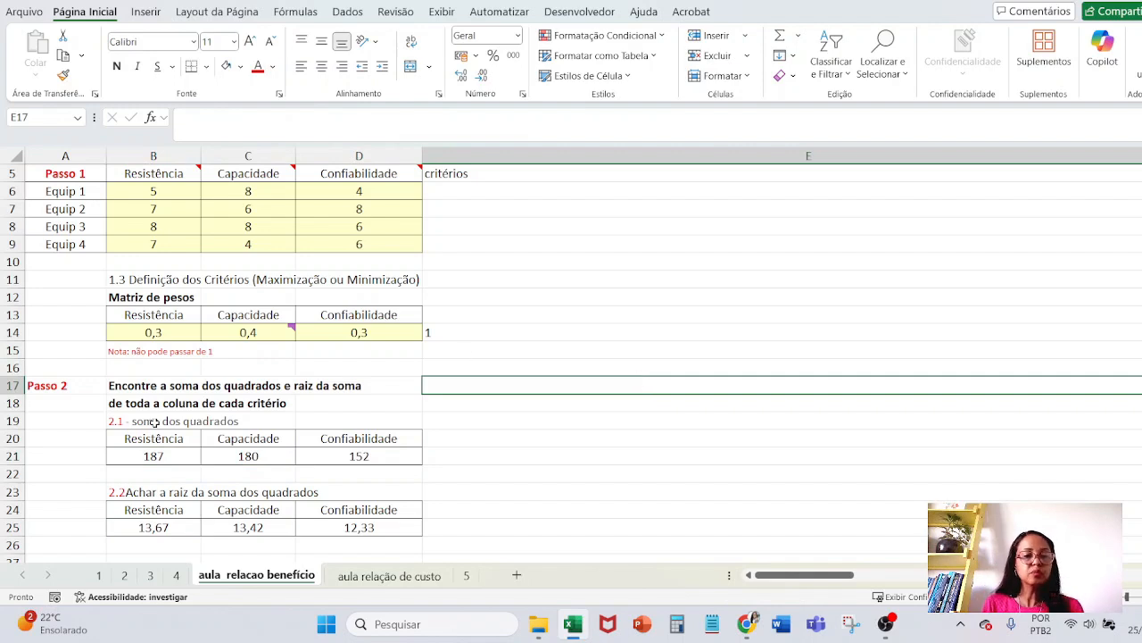
pyautogui.scroll(-1, 293, 467)
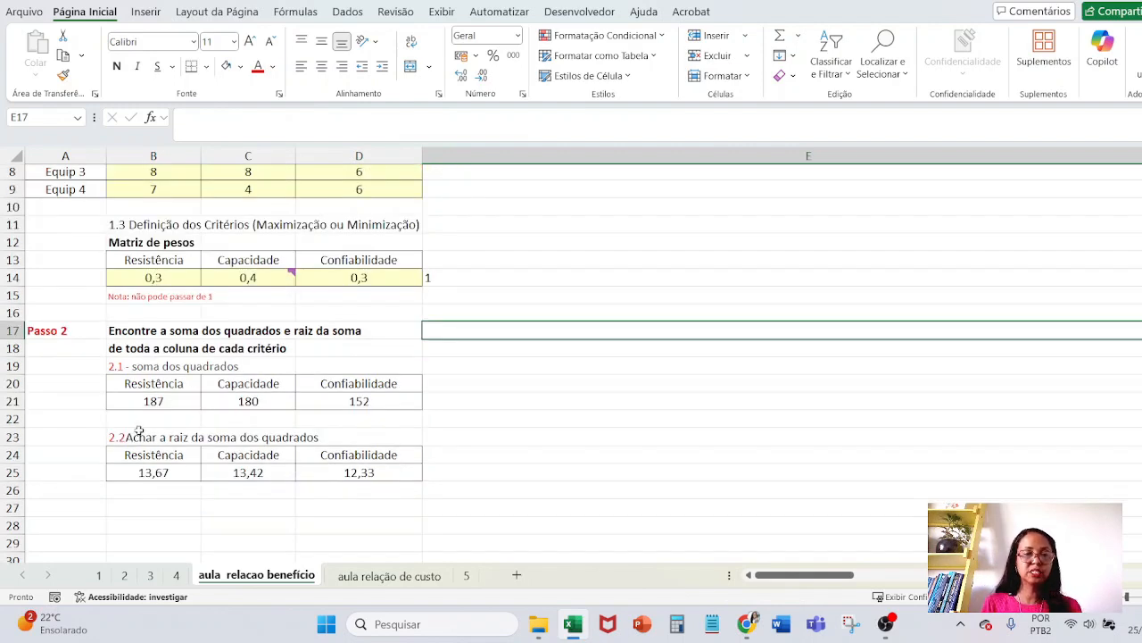
pyautogui.click(165, 472)
pyautogui.click(263, 120)
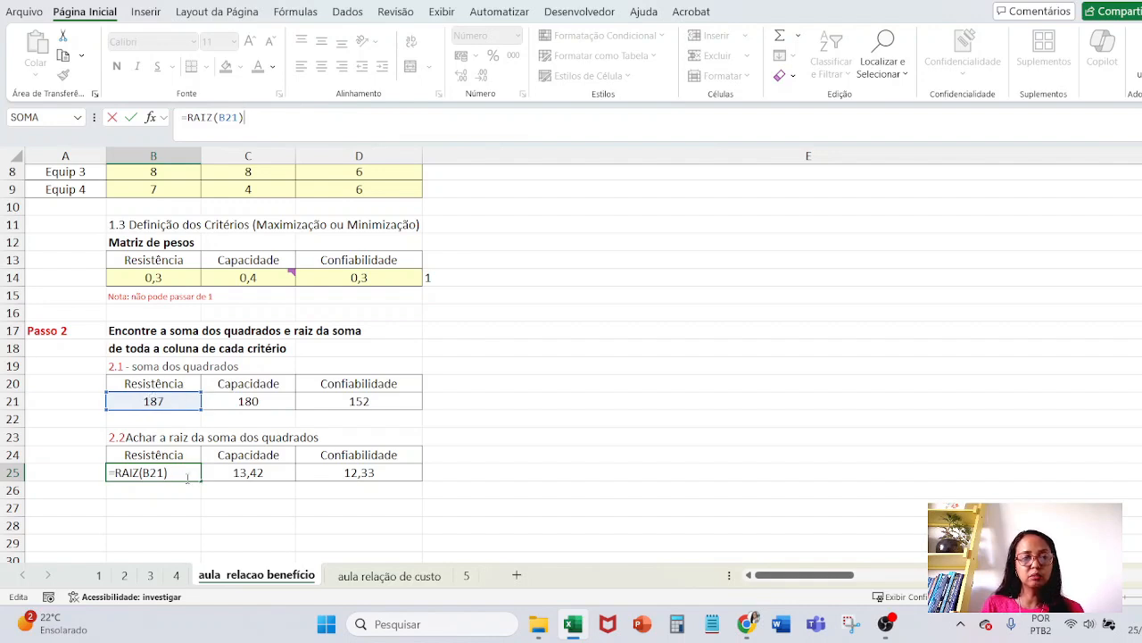
pyautogui.press('Return')
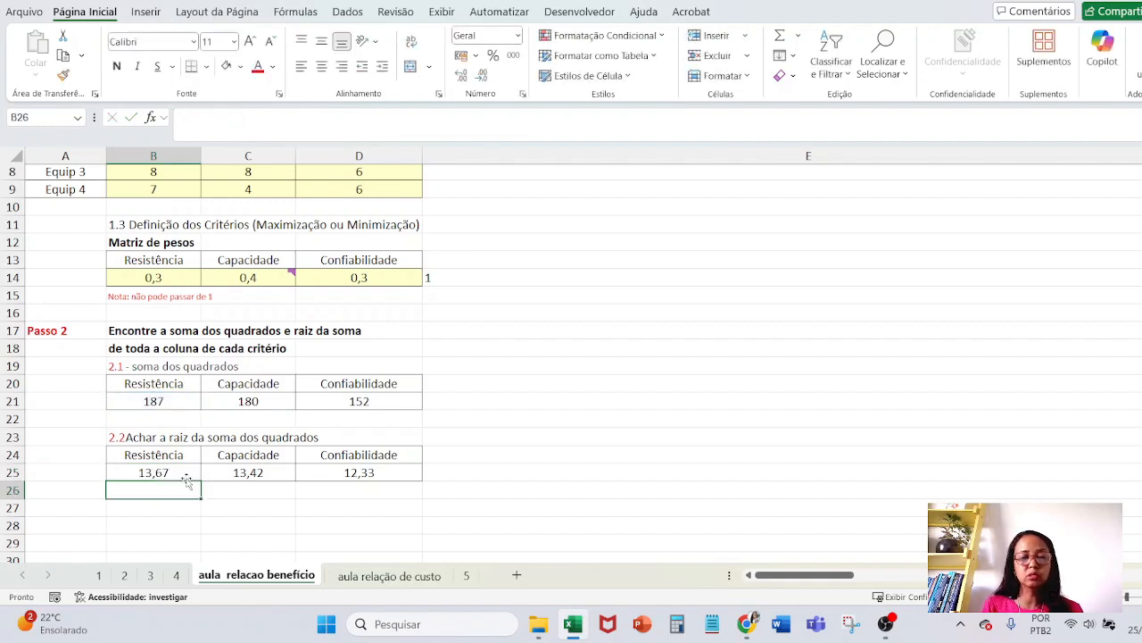
pyautogui.click(232, 466)
pyautogui.click(279, 116)
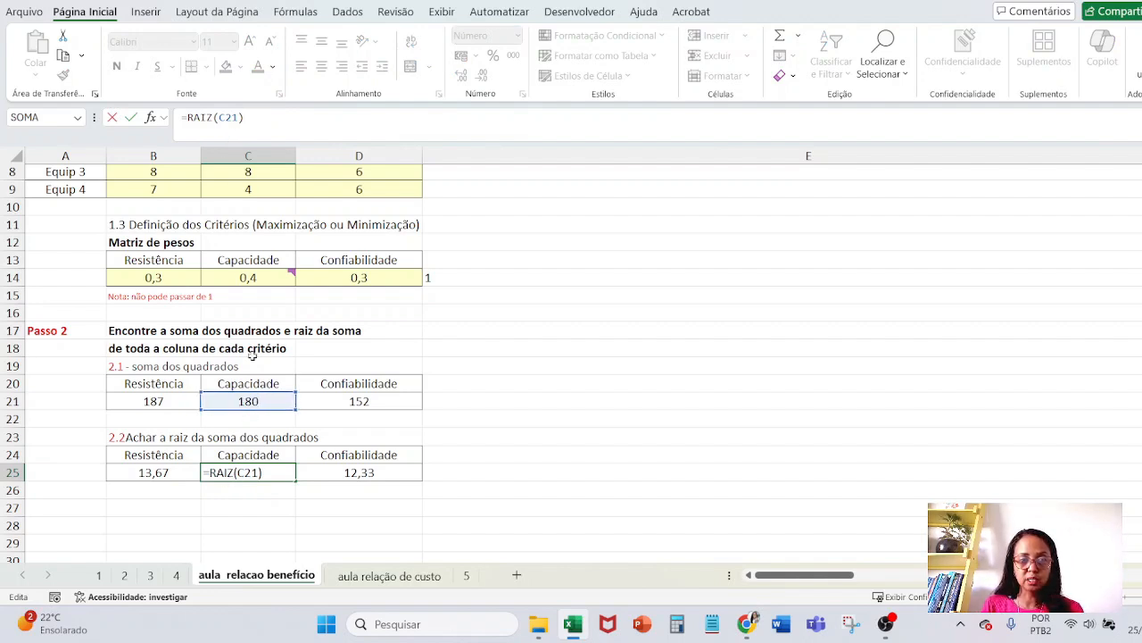
pyautogui.click(364, 471)
pyautogui.press('F2')
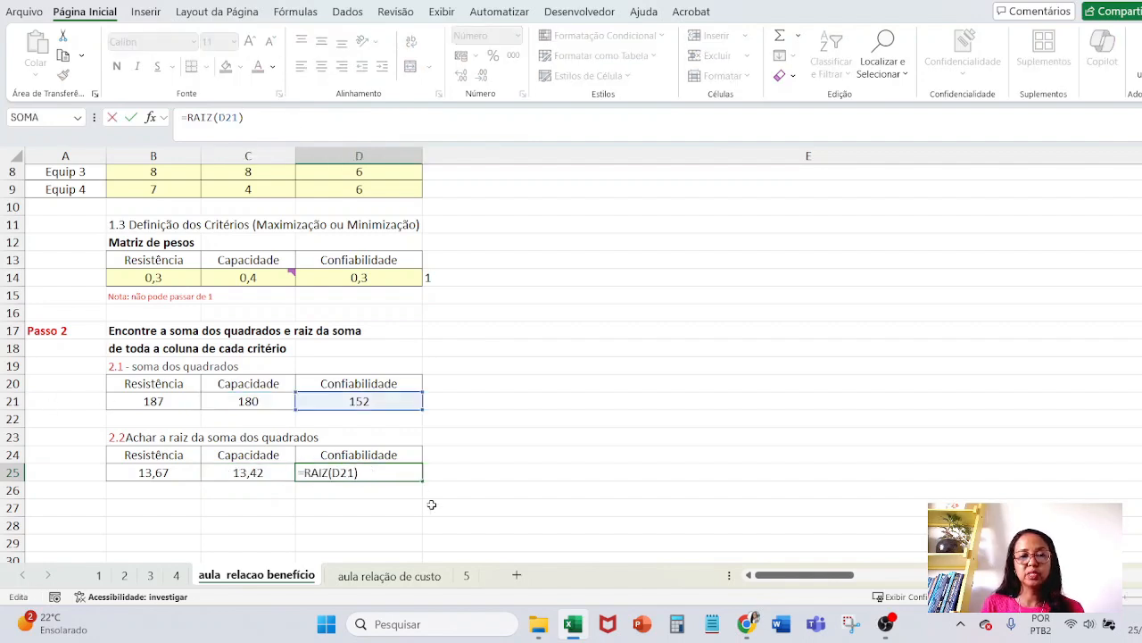
pyautogui.click(473, 431)
# Step: Resize column E to a moderate width so the Passo 3 and Passo 4 tables sit near the original matrix
pyautogui.scroll(2, 528, 434)
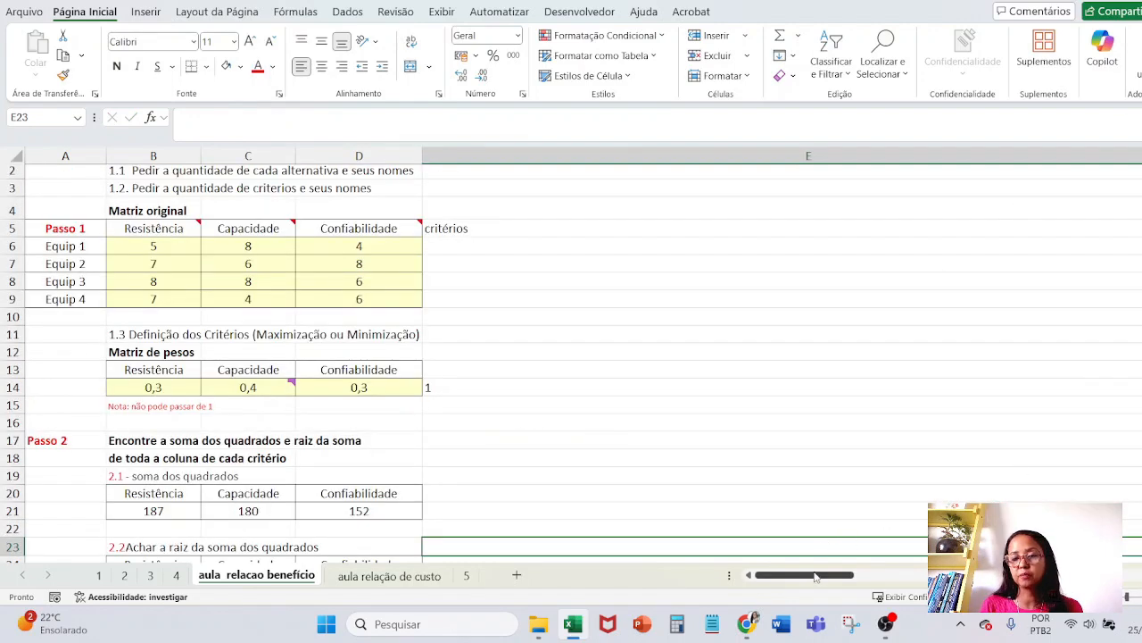
pyautogui.moveTo(815, 575); pyautogui.dragTo(818, 579)
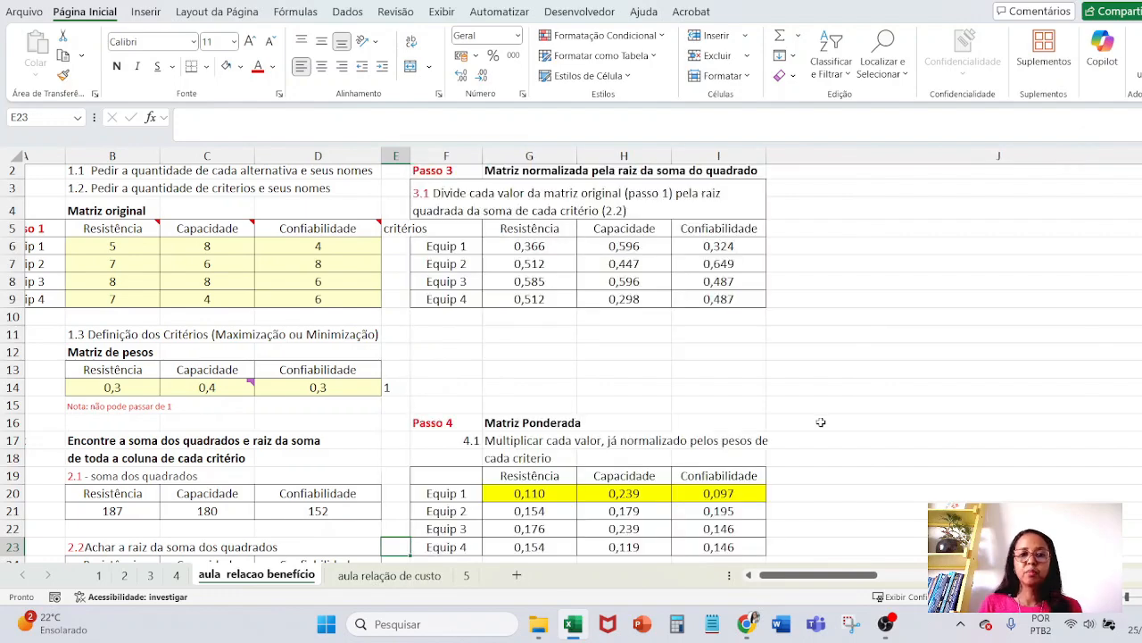
pyautogui.moveTo(843, 584); pyautogui.dragTo(845, 586)
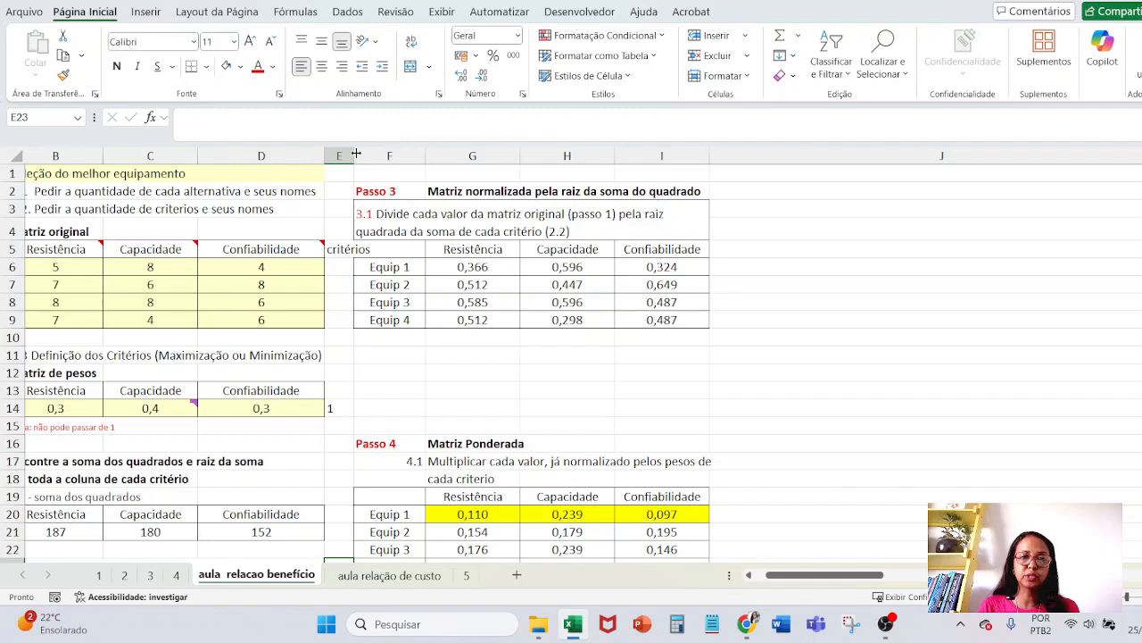
pyautogui.moveTo(355, 154); pyautogui.dragTo(445, 153)
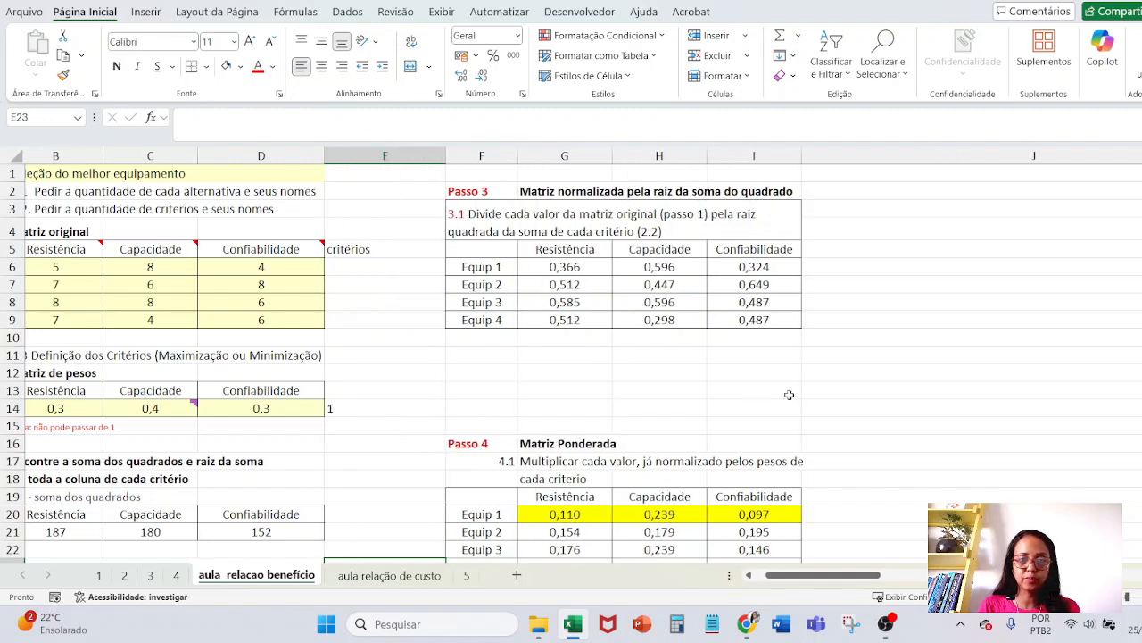
pyautogui.click(560, 375)
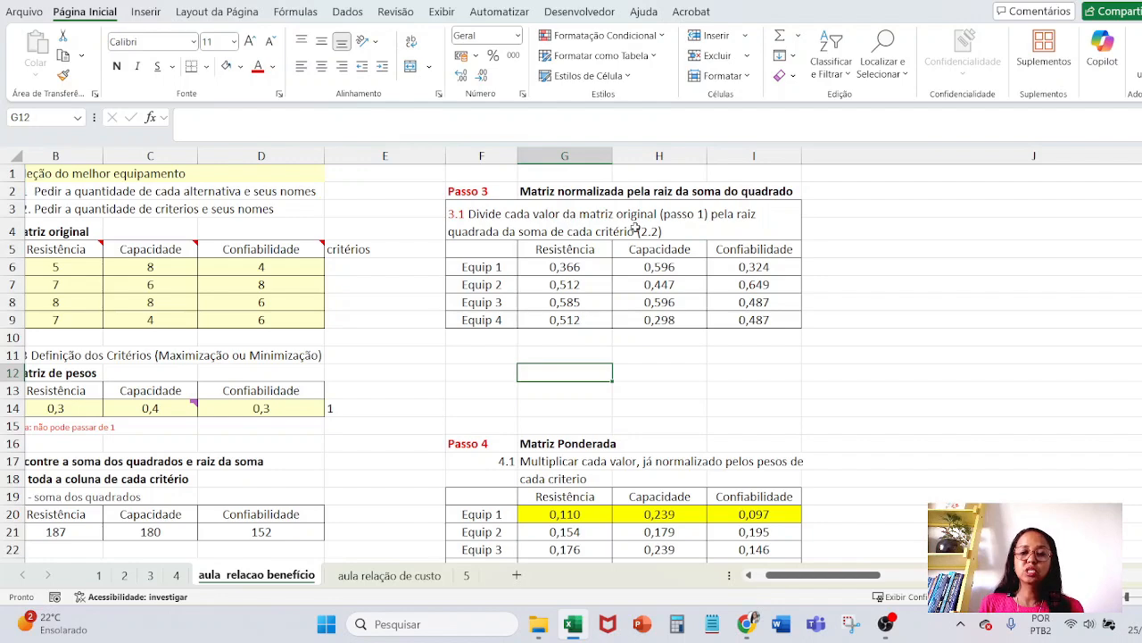
# Step: Inspect the Passo 3 normalization formula for Equip 1 Resistência in G6 and the matrix and square-root cells it references
pyautogui.moveTo(848, 575); pyautogui.dragTo(817, 578)
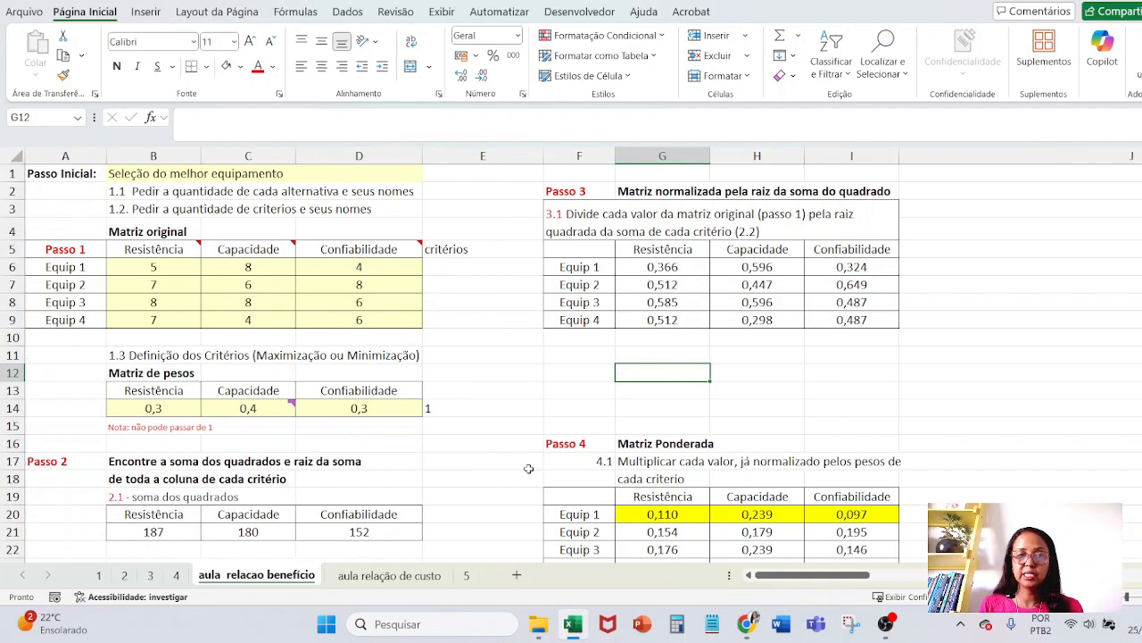
pyautogui.moveTo(89, 254); pyautogui.dragTo(343, 325)
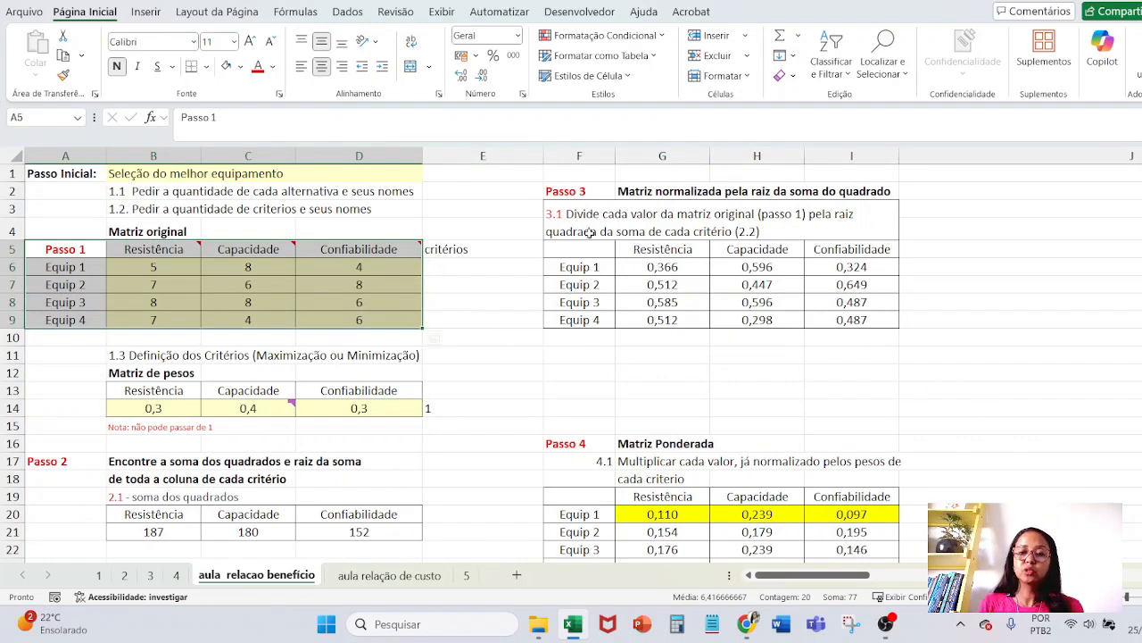
pyautogui.click(669, 268)
pyautogui.click(273, 127)
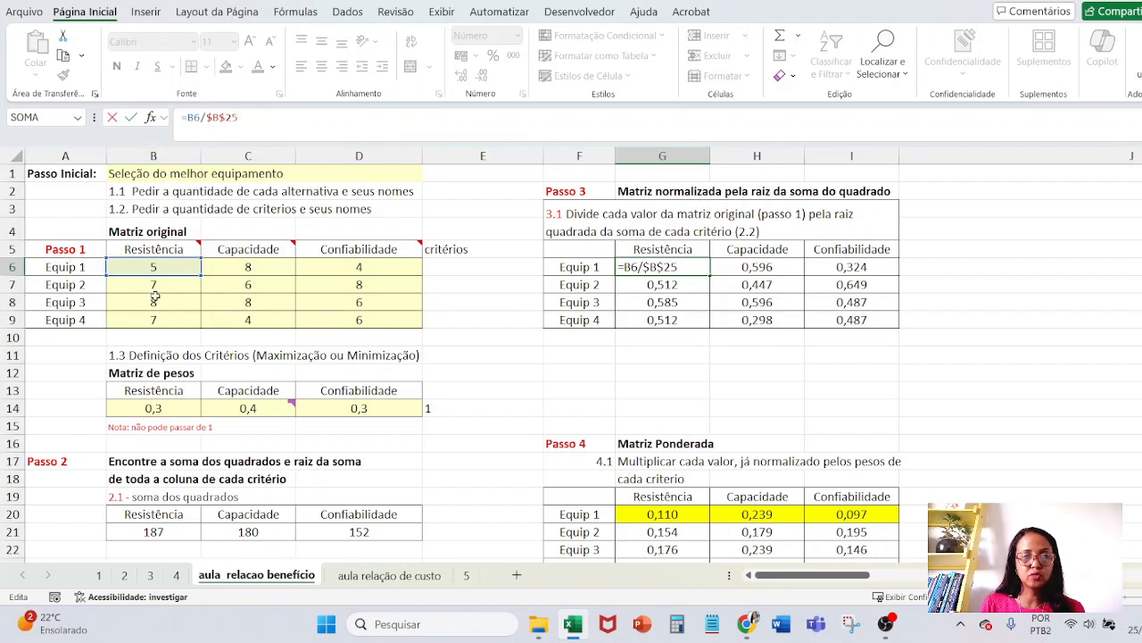
pyautogui.scroll(-2, 312, 289)
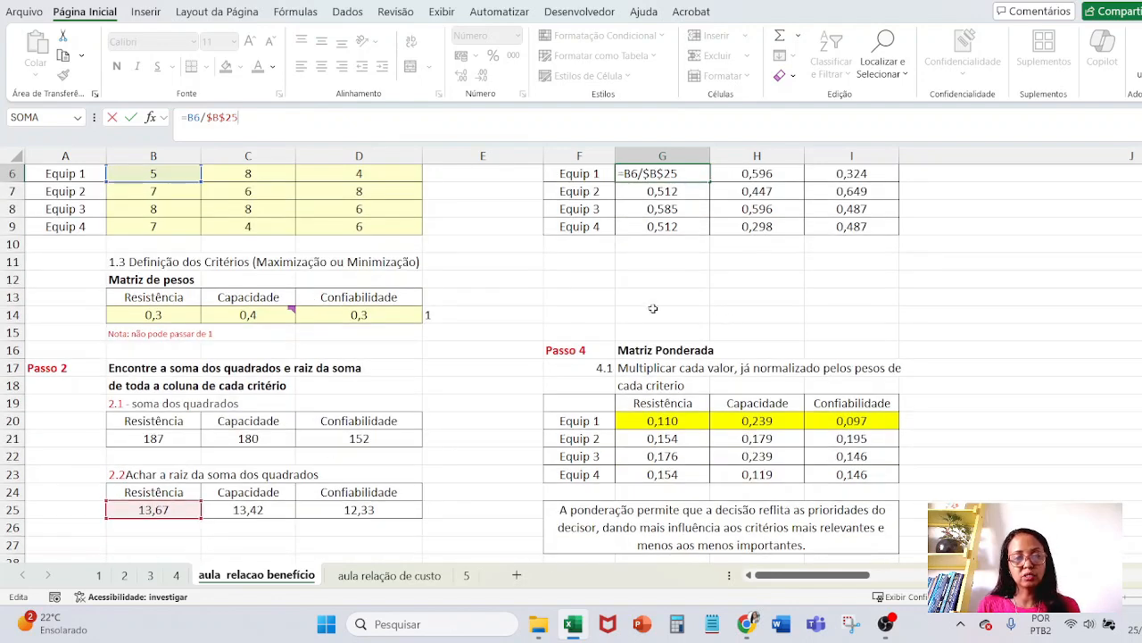
pyautogui.click(582, 298)
# Step: Re-enter the normalized Resistência of Equip 1 in G6 as =B6/B25, dividing the original value by the square root
pyautogui.keyDown('ctrl'); pyautogui.scroll(-1, 585, 294); pyautogui.keyUp('ctrl')
pyautogui.scroll(1, 585, 294)
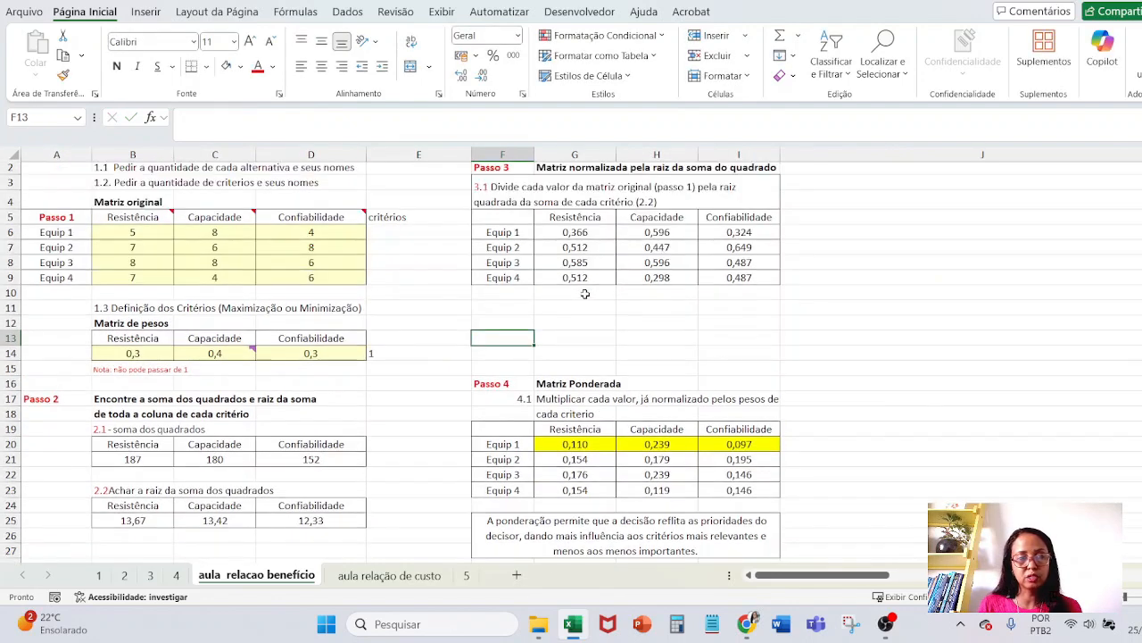
pyautogui.click(563, 229)
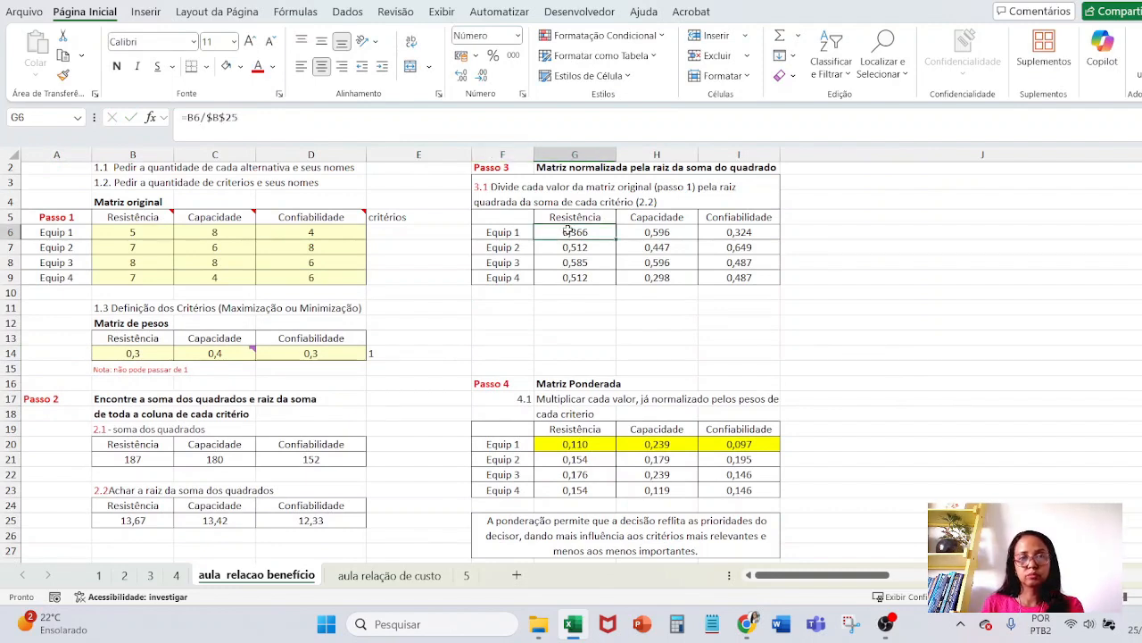
pyautogui.write('=')
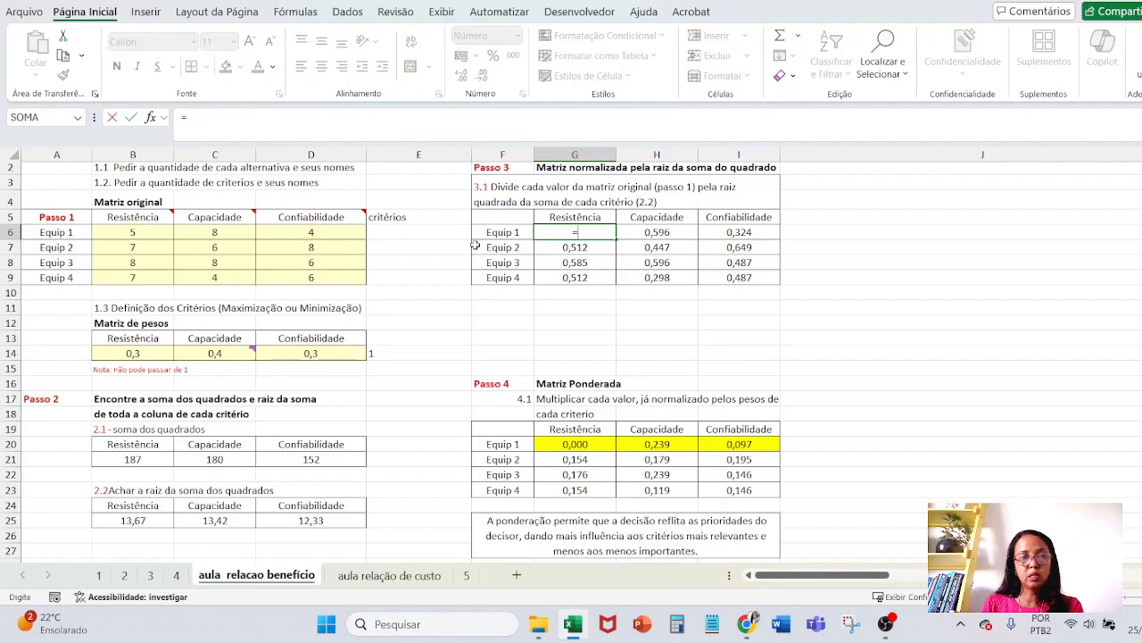
pyautogui.click(124, 235)
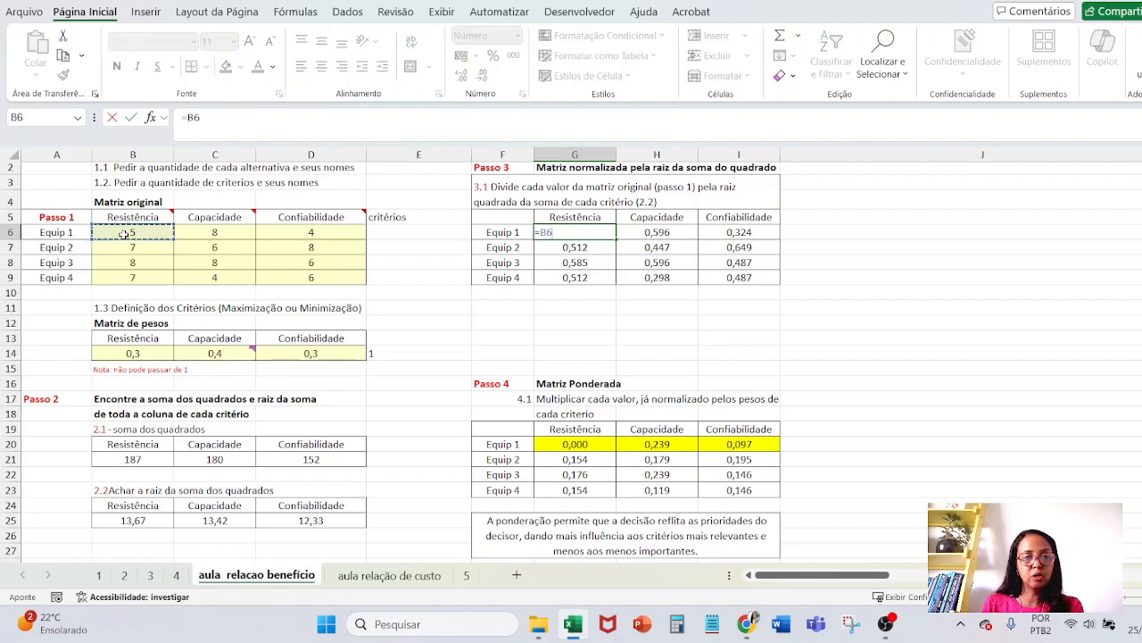
pyautogui.write('/')
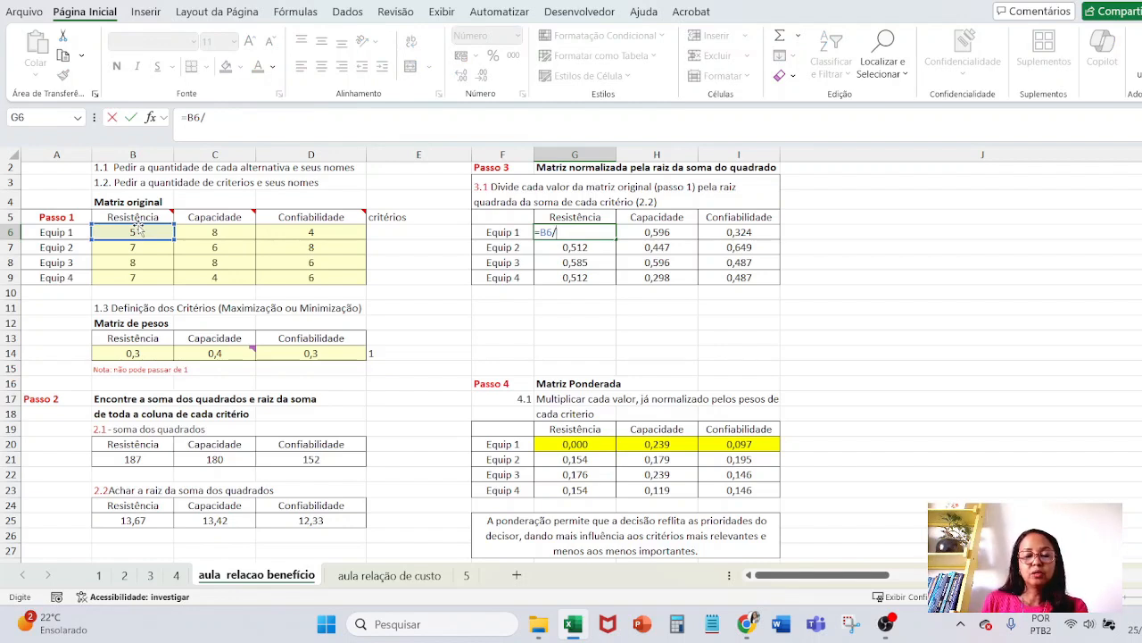
pyautogui.click(136, 521)
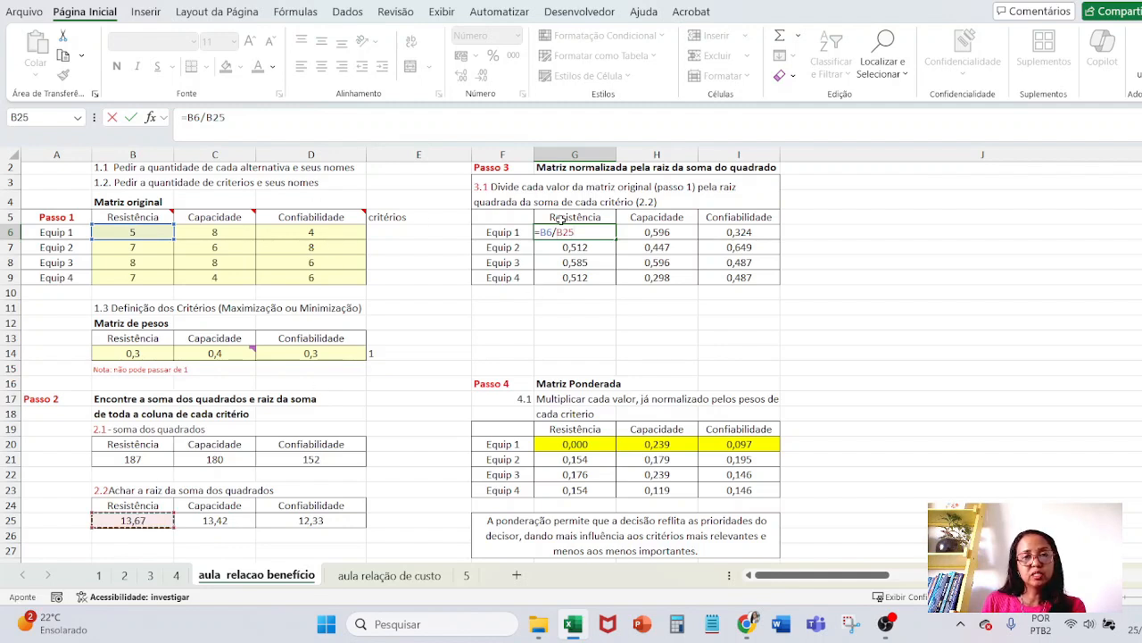
pyautogui.press('Return')
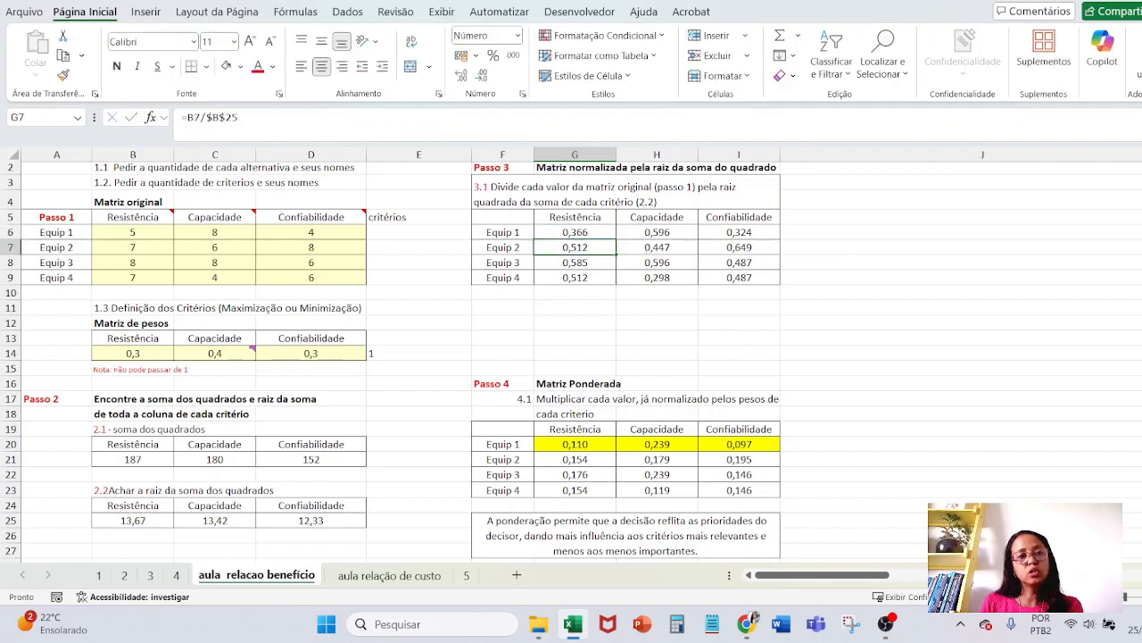
# Step: Make the divisor in G6 an absolute reference so the formula reads =B6/$B$25
pyautogui.hotkey('ctrl', 'z')
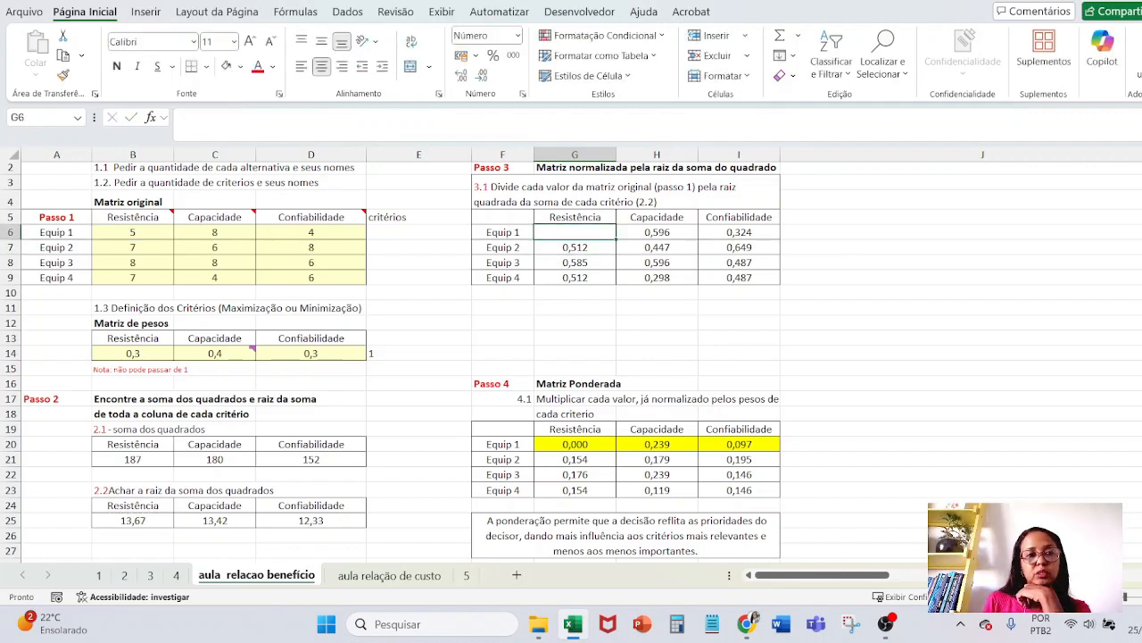
pyautogui.hotkey('ctrl', 'y')
pyautogui.click(207, 117)
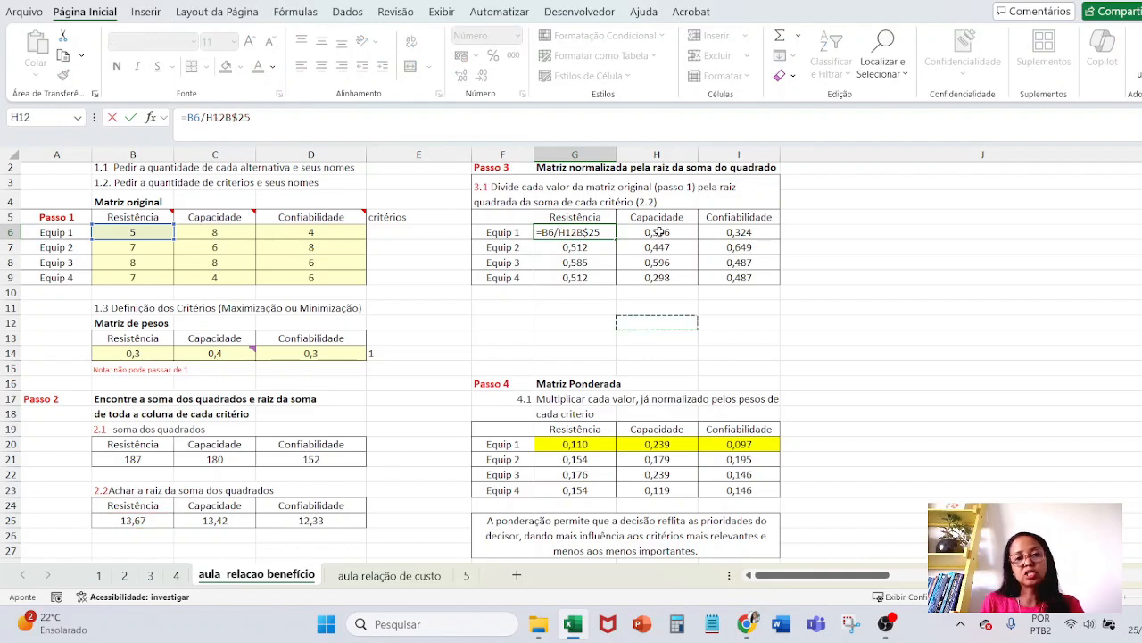
pyautogui.hotkey('ctrl', 'Return')
pyautogui.click(251, 113)
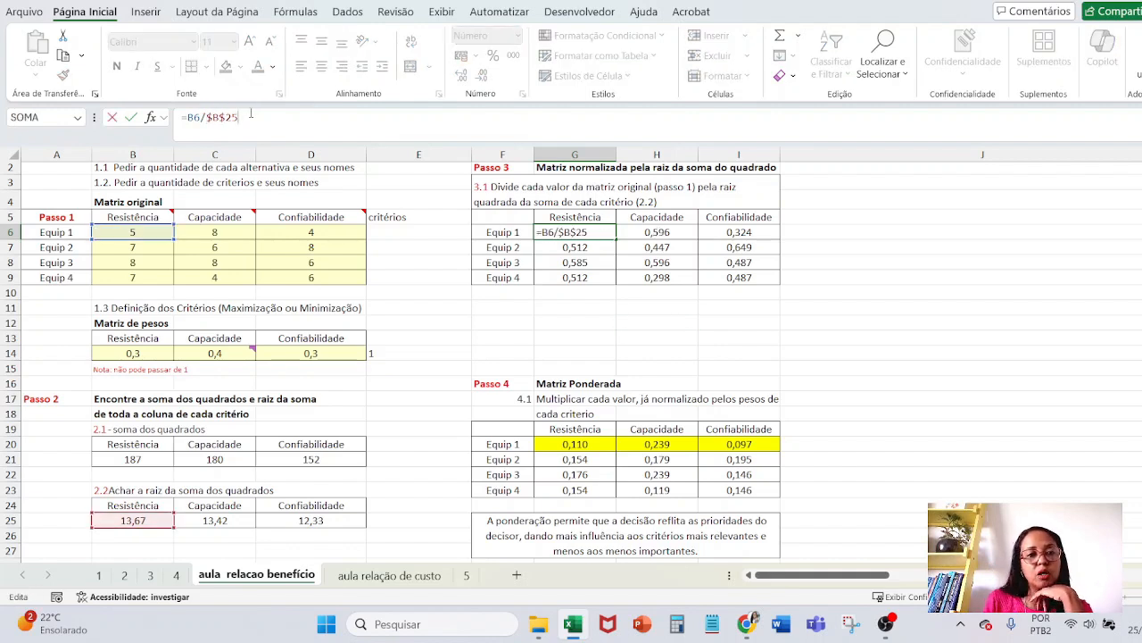
# Step: Clear the normalized Resistência values in G7:G9 and refill them by copying the G6 formula down the column
pyautogui.moveTo(577, 247); pyautogui.dragTo(592, 276)
pyautogui.press('Delete')
pyautogui.click(568, 231)
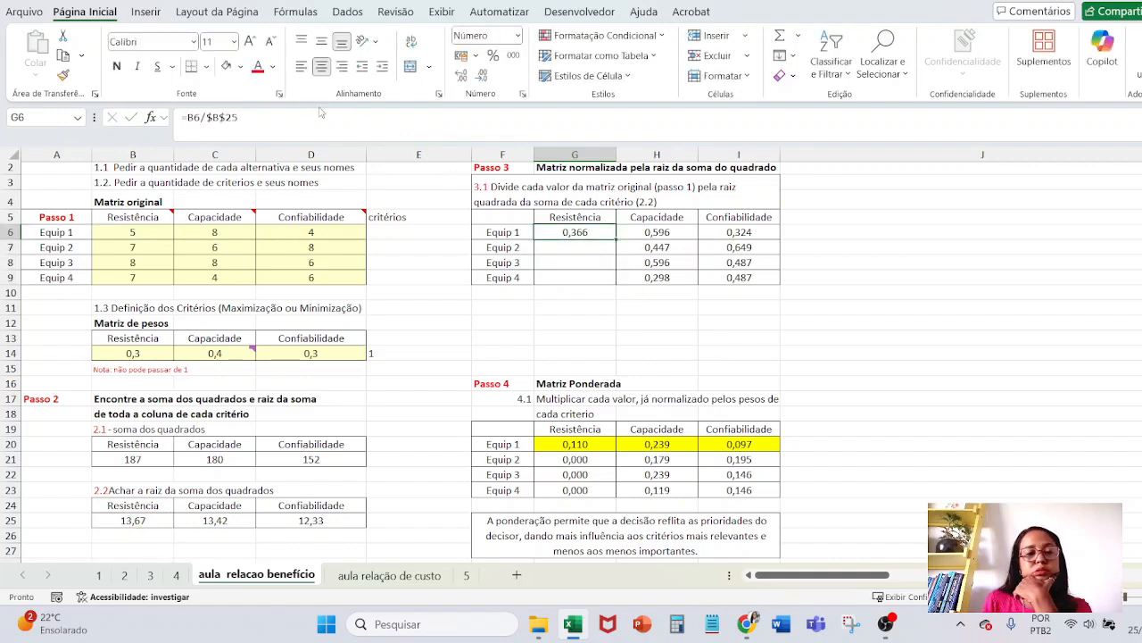
pyautogui.click(268, 114)
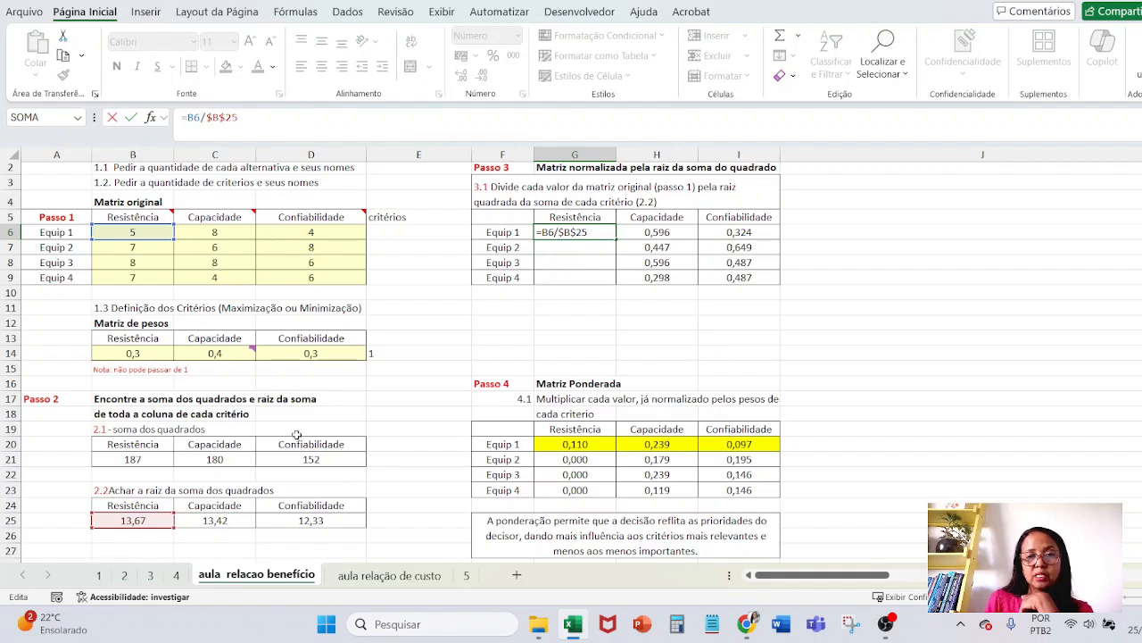
pyautogui.press('Return')
pyautogui.click(593, 234)
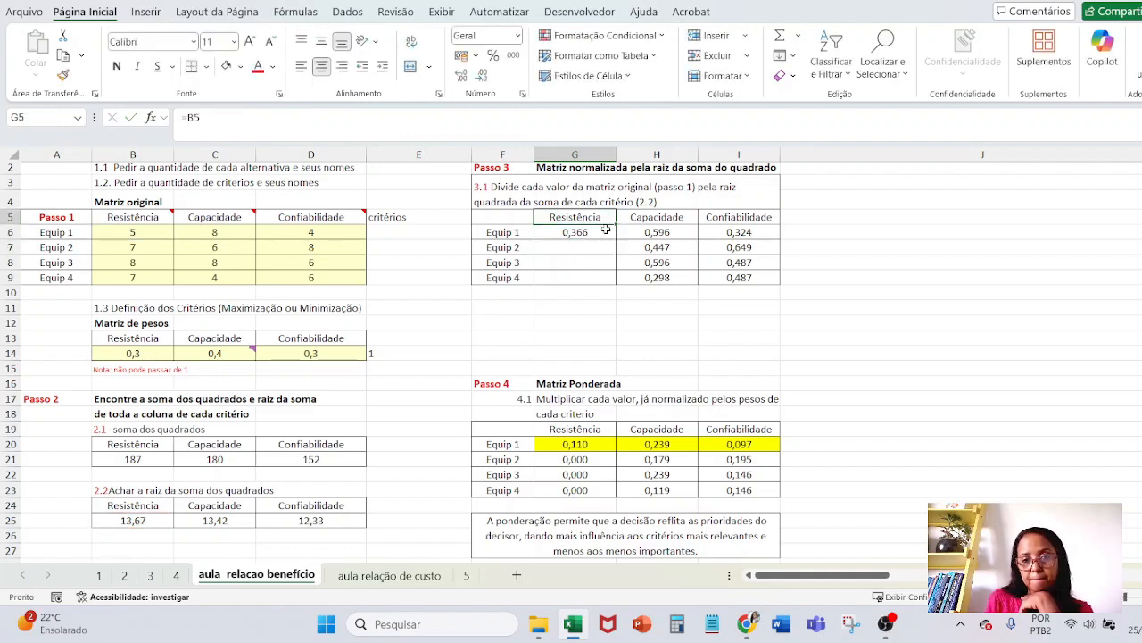
pyautogui.moveTo(616, 240); pyautogui.dragTo(619, 280)
# Step: Inspect the copied formula for Equip 4 in G9 and the cells it references
pyautogui.click(589, 278)
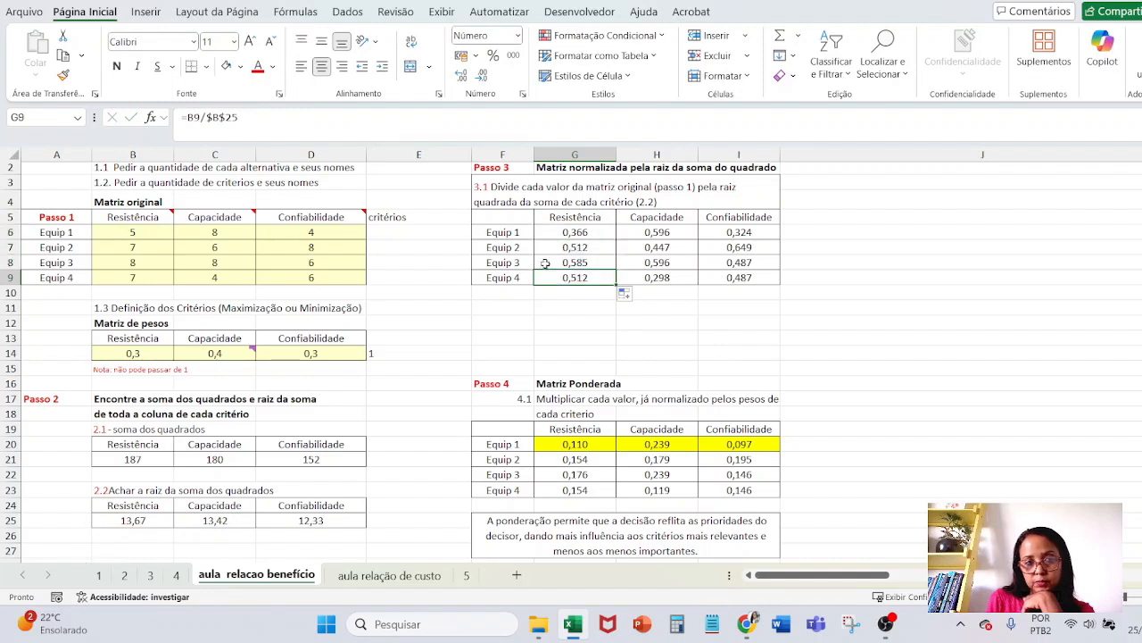
pyautogui.click(314, 131)
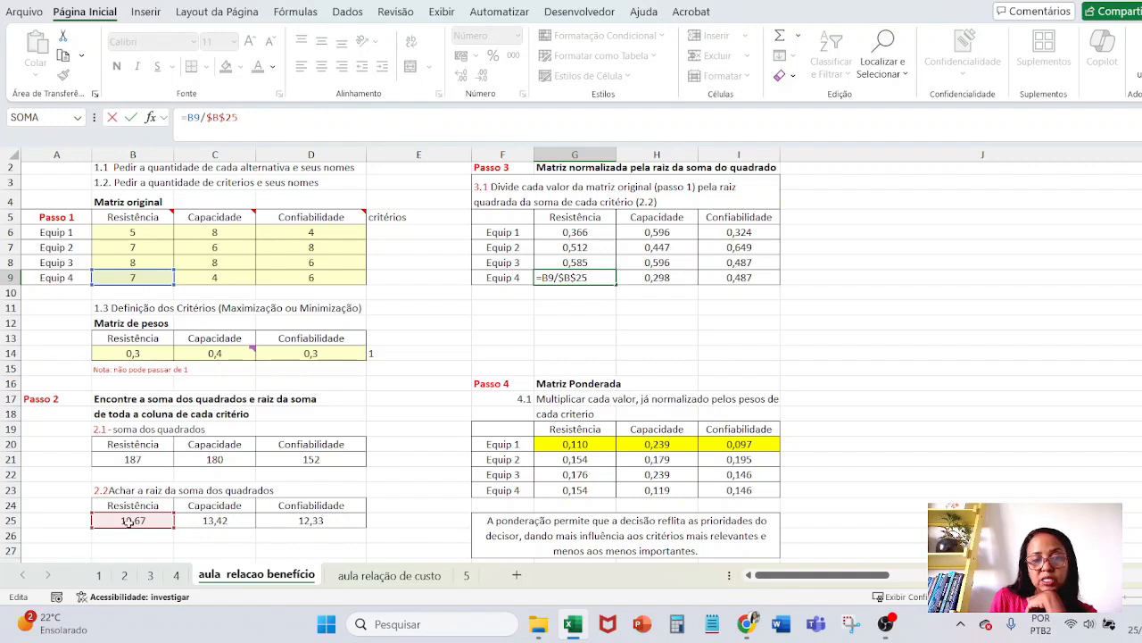
pyautogui.click(590, 336)
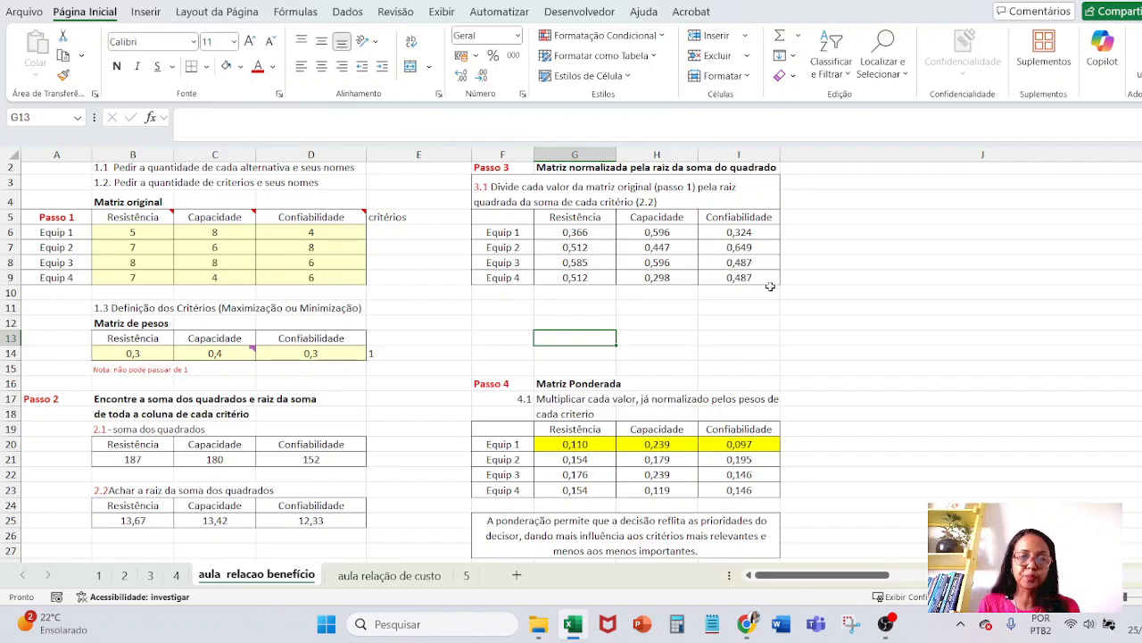
# Step: Inspect the Matriz Ponderada formula for Equip 1 Resistência in G20 and its normalized value and weight references
pyautogui.scroll(-2, 772, 286)
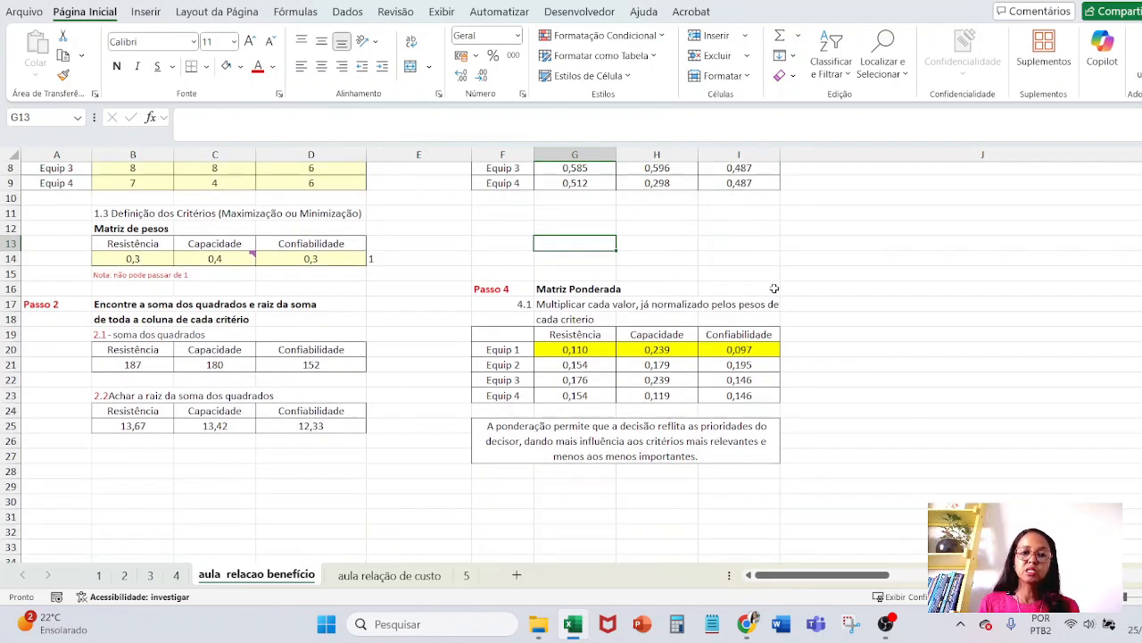
pyautogui.click(576, 349)
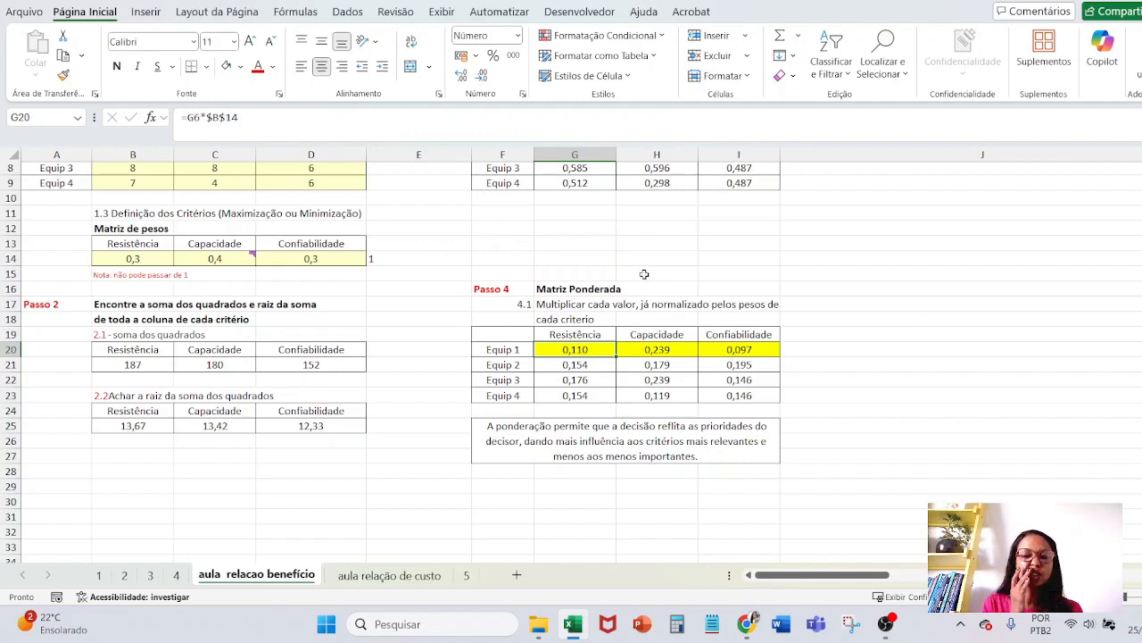
pyautogui.press('F2')
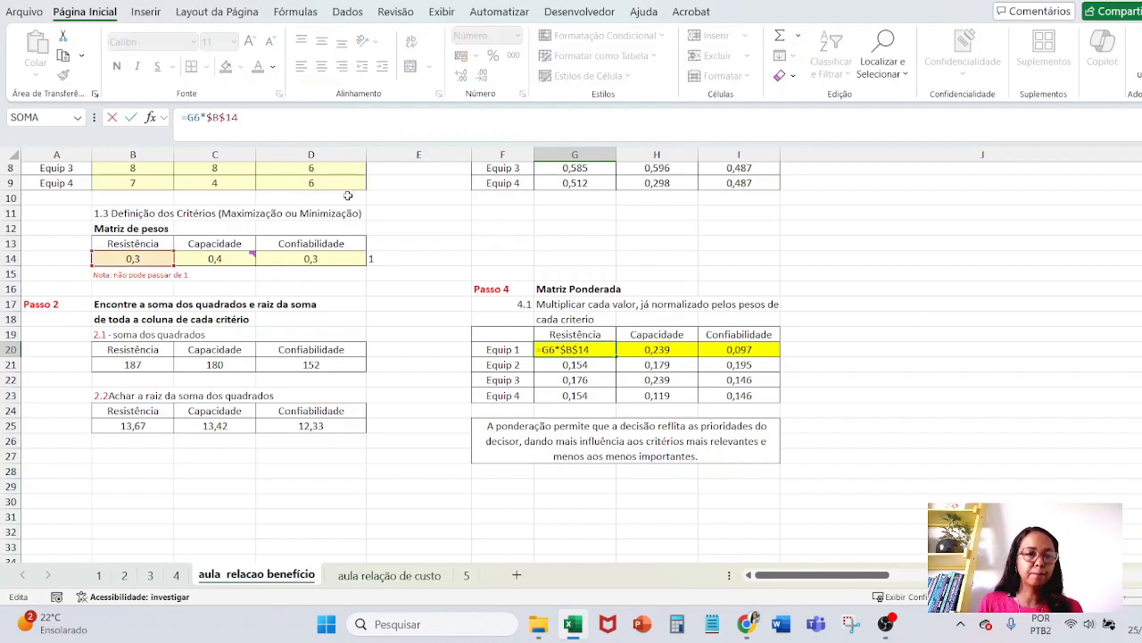
pyautogui.scroll(2, 393, 244)
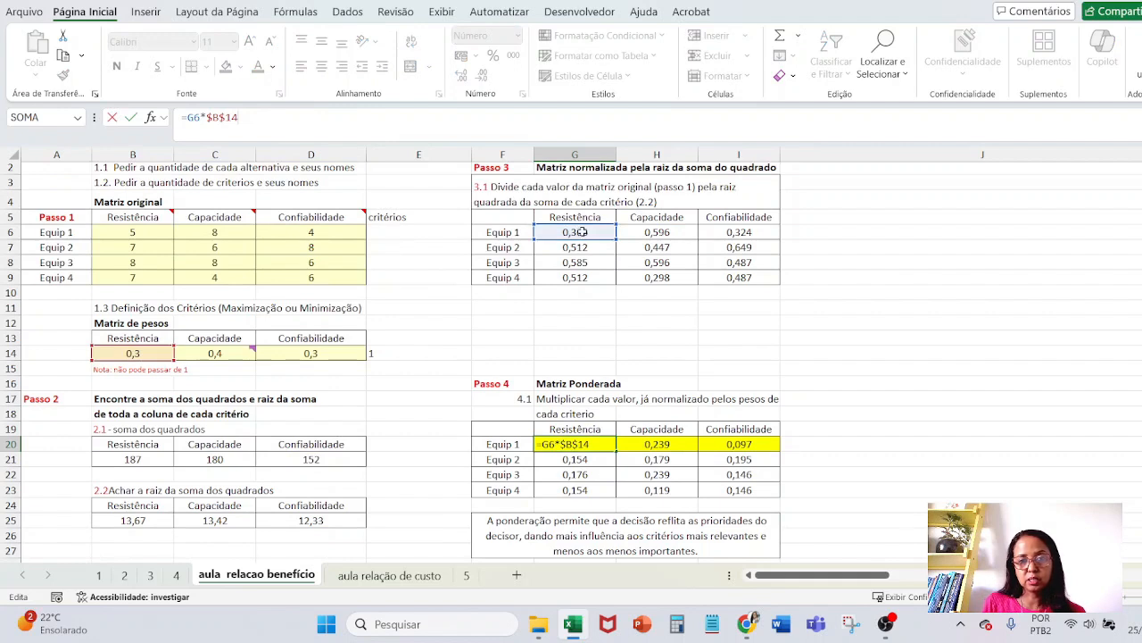
pyautogui.moveTo(202, 116); pyautogui.dragTo(188, 117)
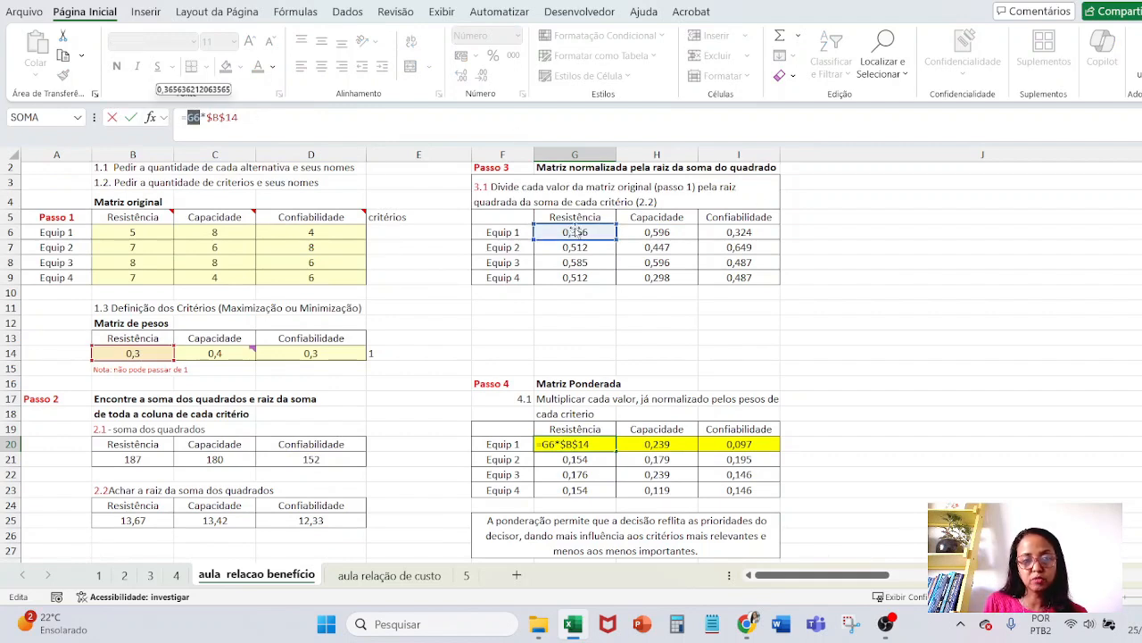
pyautogui.click(523, 321)
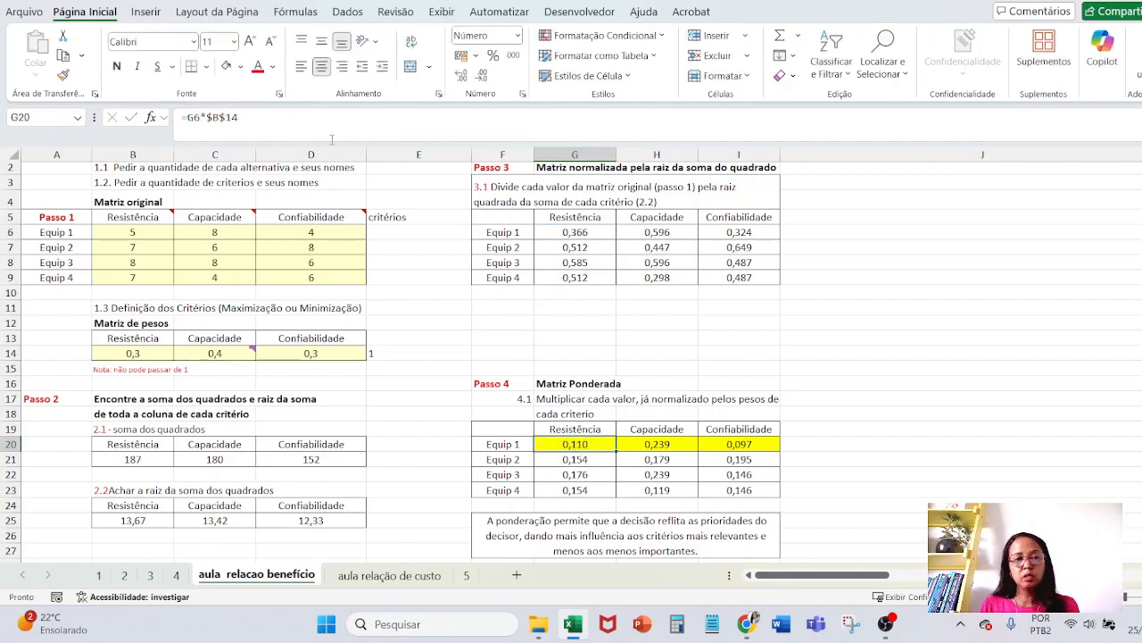
pyautogui.click(575, 231)
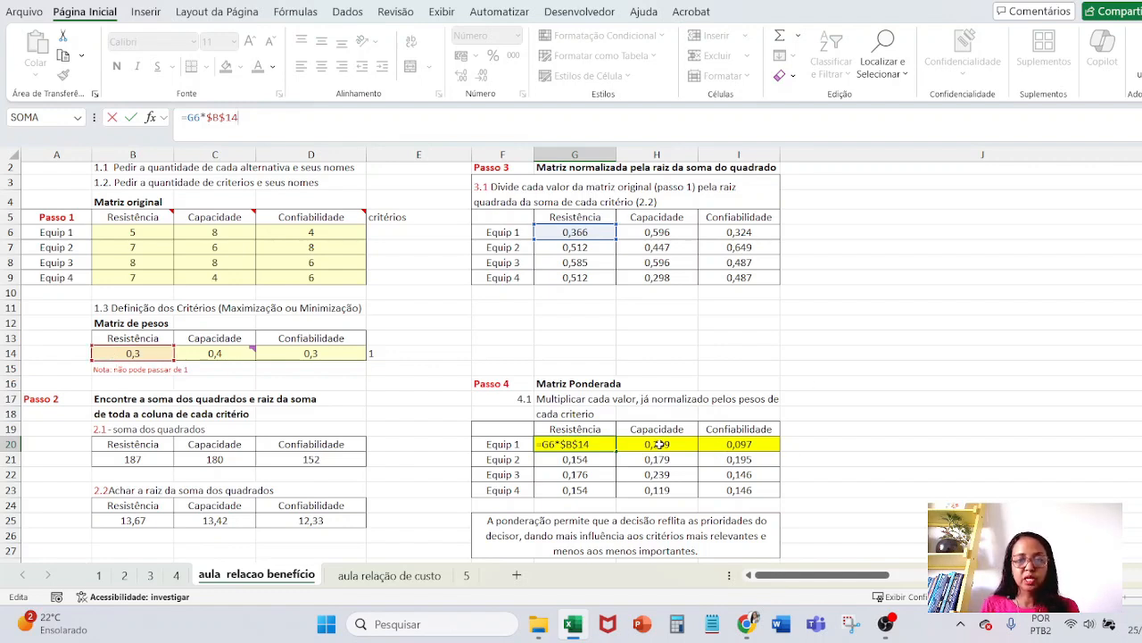
# Step: Inspect the Equip 1 weighted formulas for Capacidade in H20 and Confiabilidade in I20, including the weights they reference
pyautogui.click(659, 443)
pyautogui.click(356, 127)
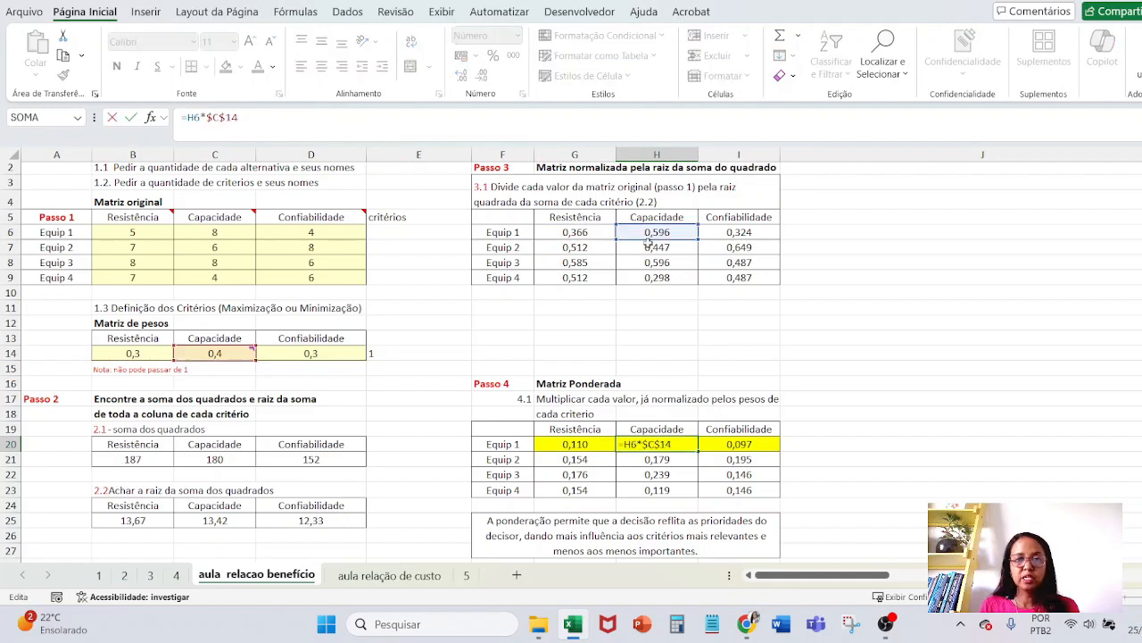
pyautogui.moveTo(216, 353)
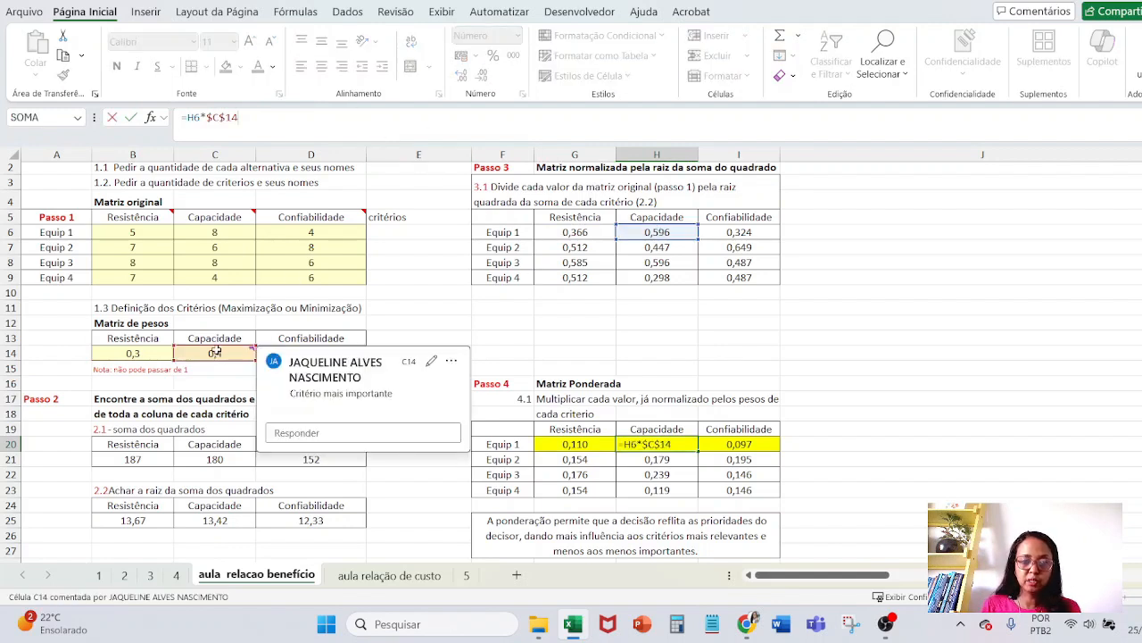
pyautogui.click(757, 445)
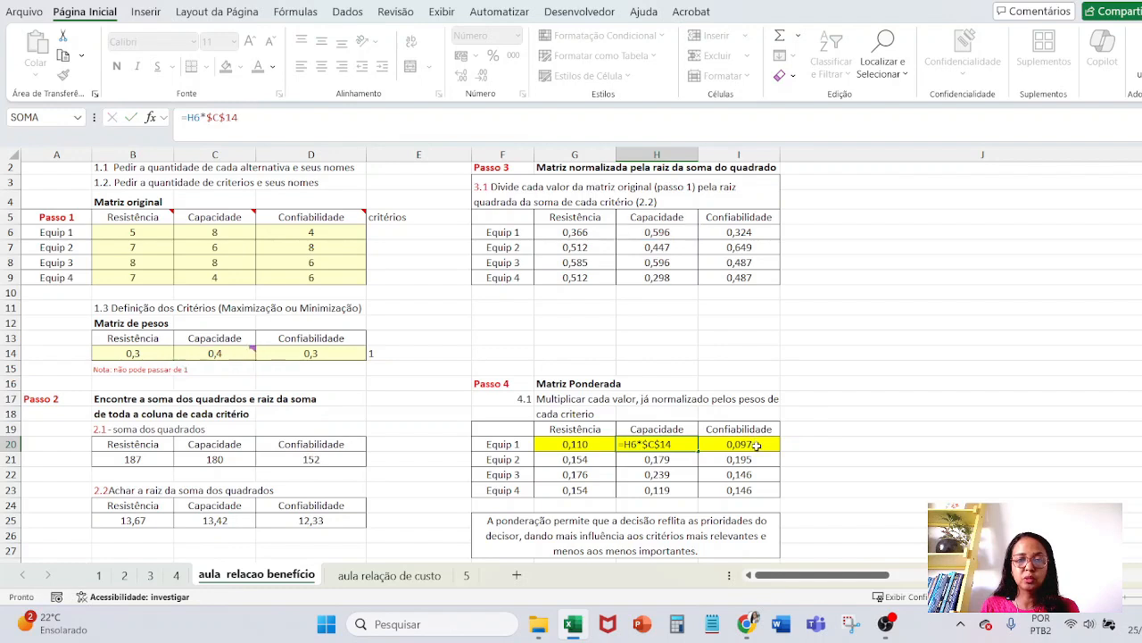
pyautogui.click(446, 119)
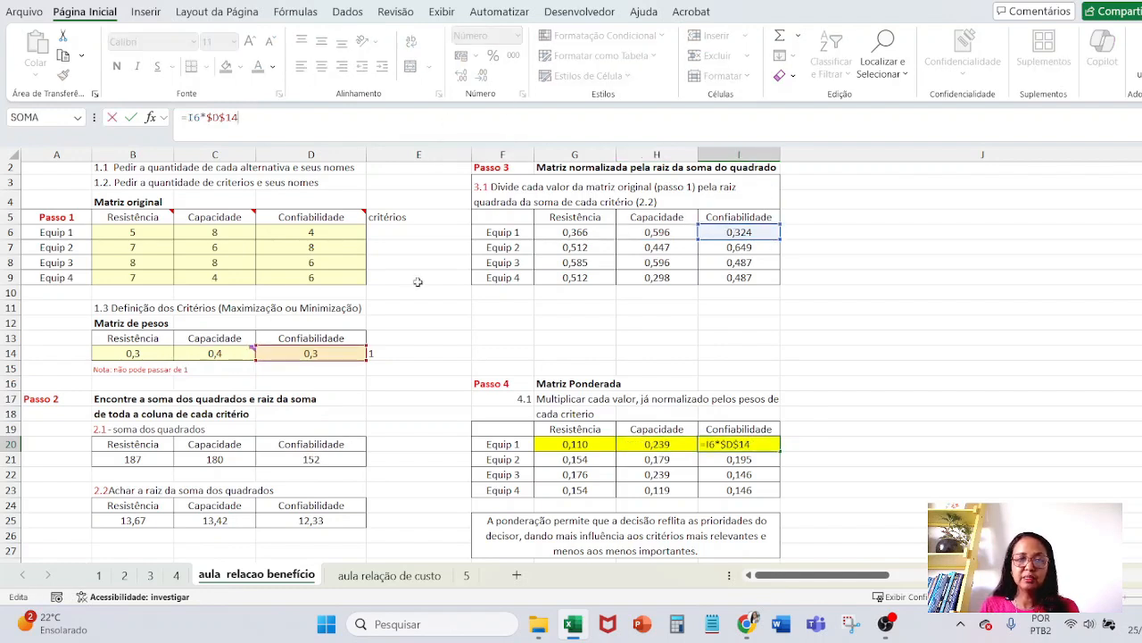
pyautogui.click(813, 384)
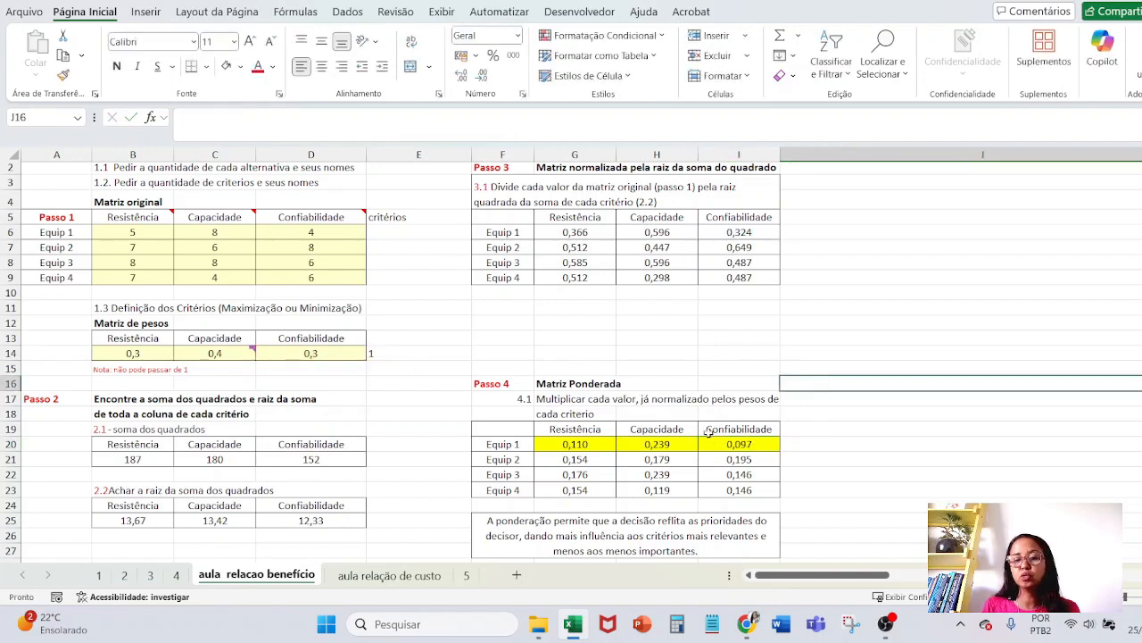
# Step: Inspect the weighted formulas for Equip 4 Confiabilidade in I23 and Equip 3 Capacidade in H22
pyautogui.click(751, 487)
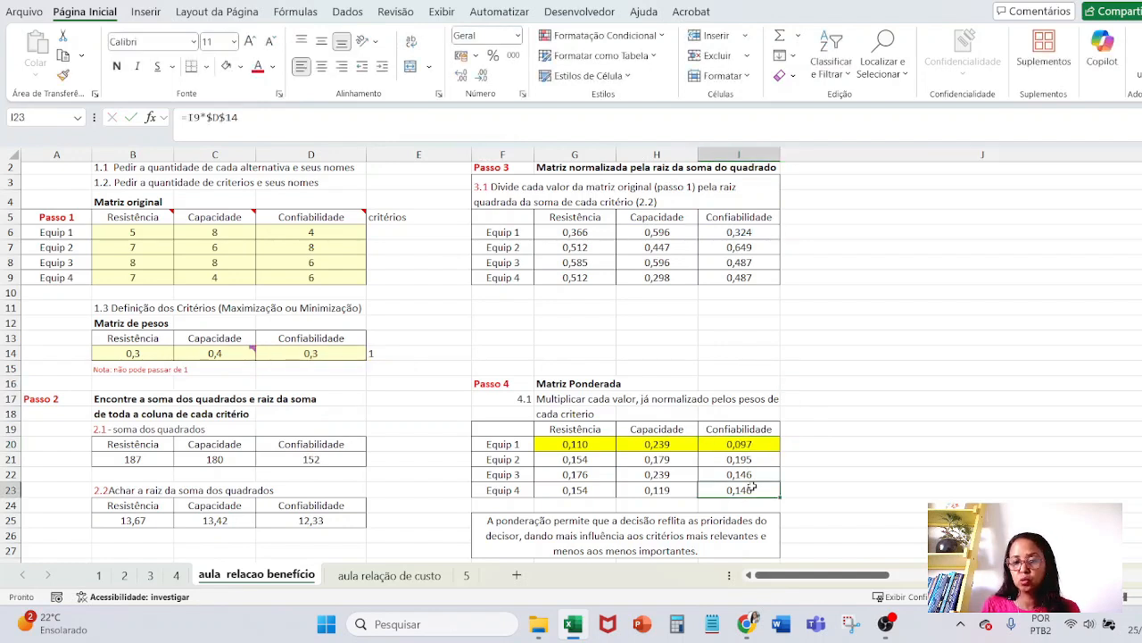
pyautogui.click(316, 127)
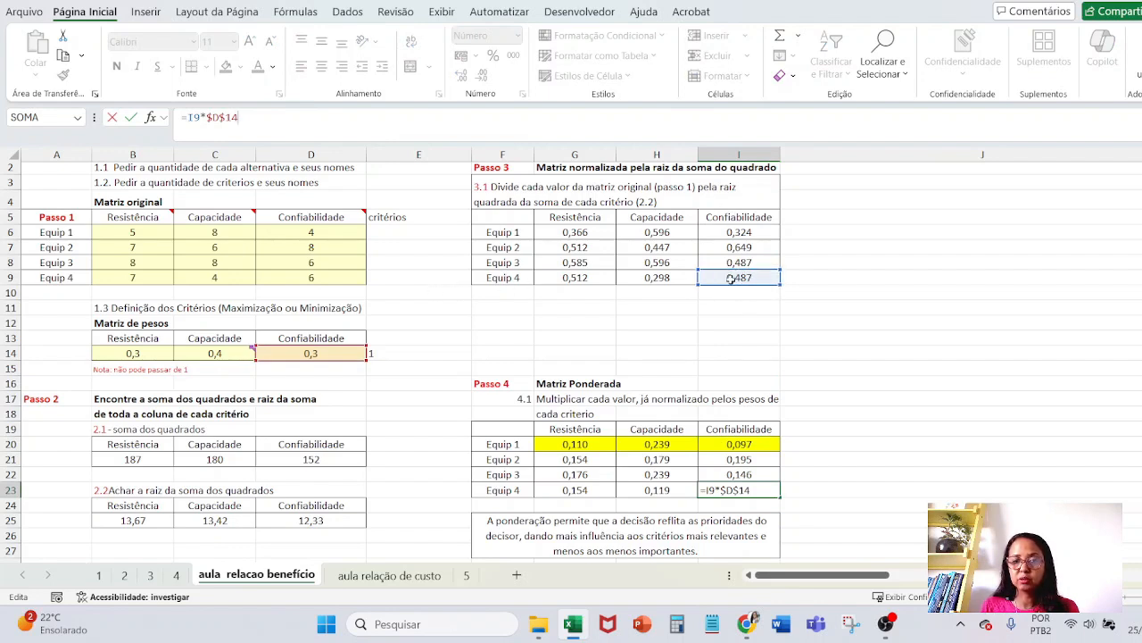
pyautogui.doubleClick(668, 475)
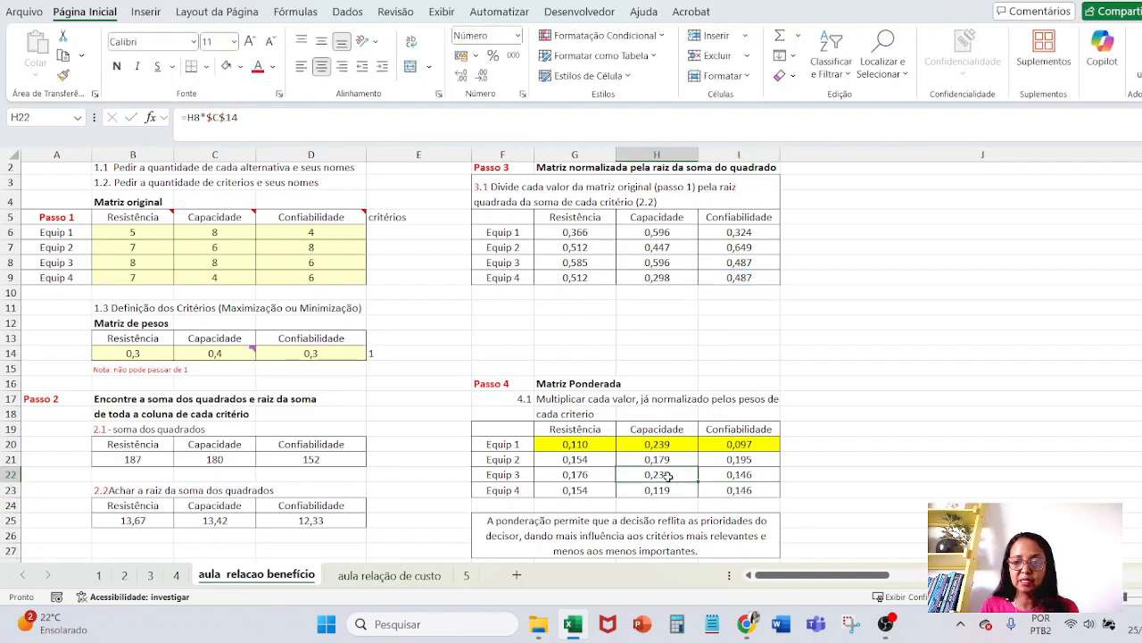
# Step: Examine the weighting note below the Matriz Ponderada and compare the weighted Capacidade column H19:H23 with the Capacidade weight
pyautogui.click(853, 382)
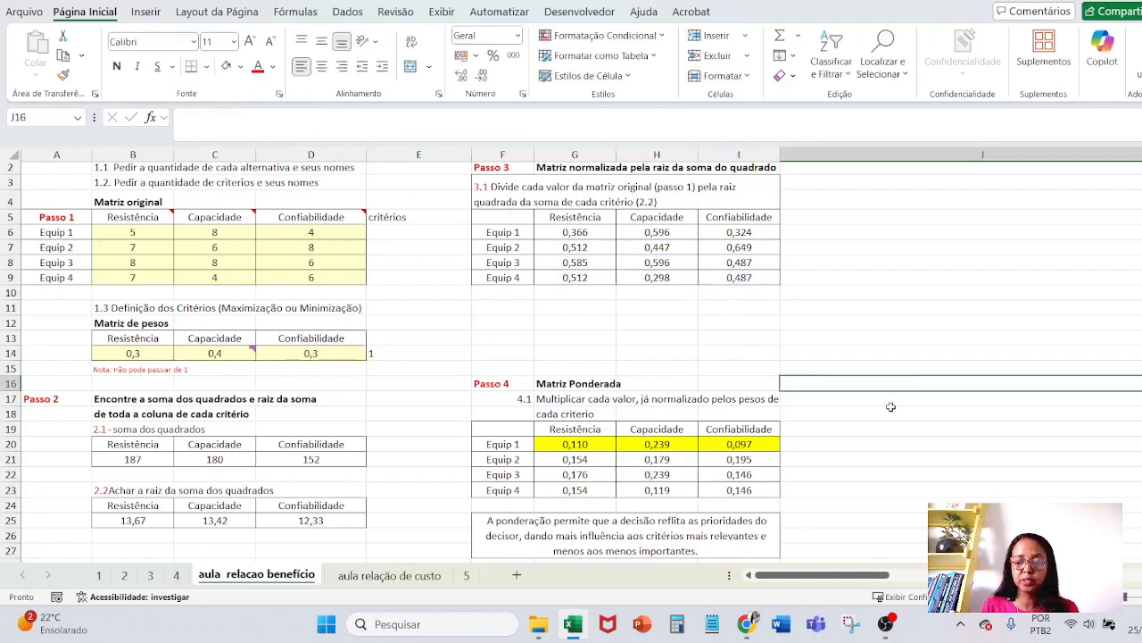
pyautogui.scroll(-2, 887, 403)
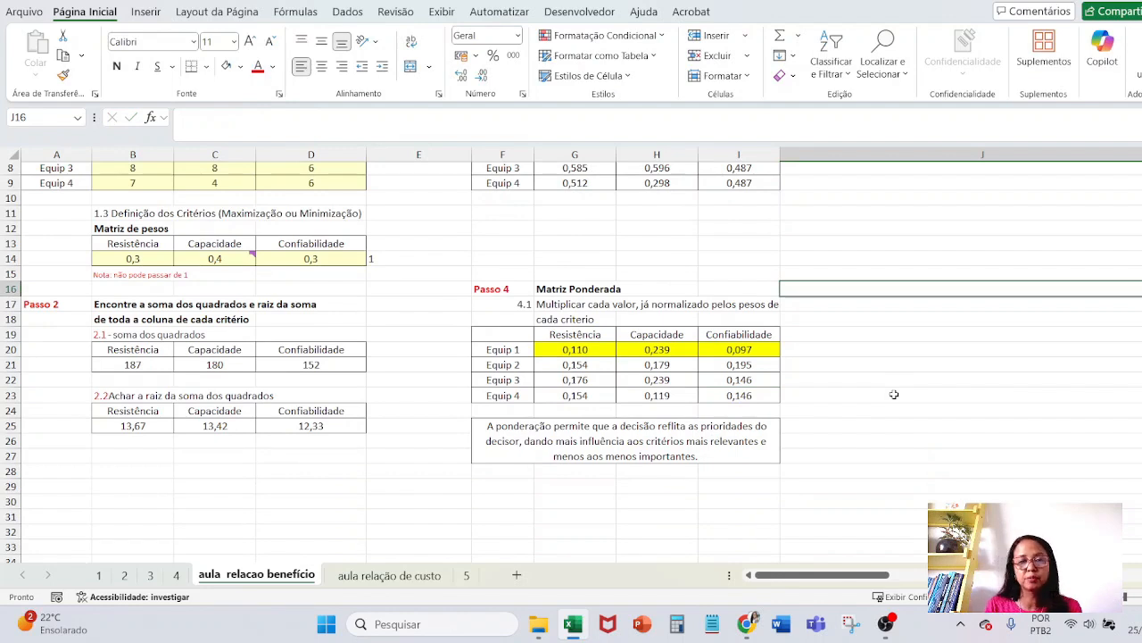
pyautogui.click(519, 439)
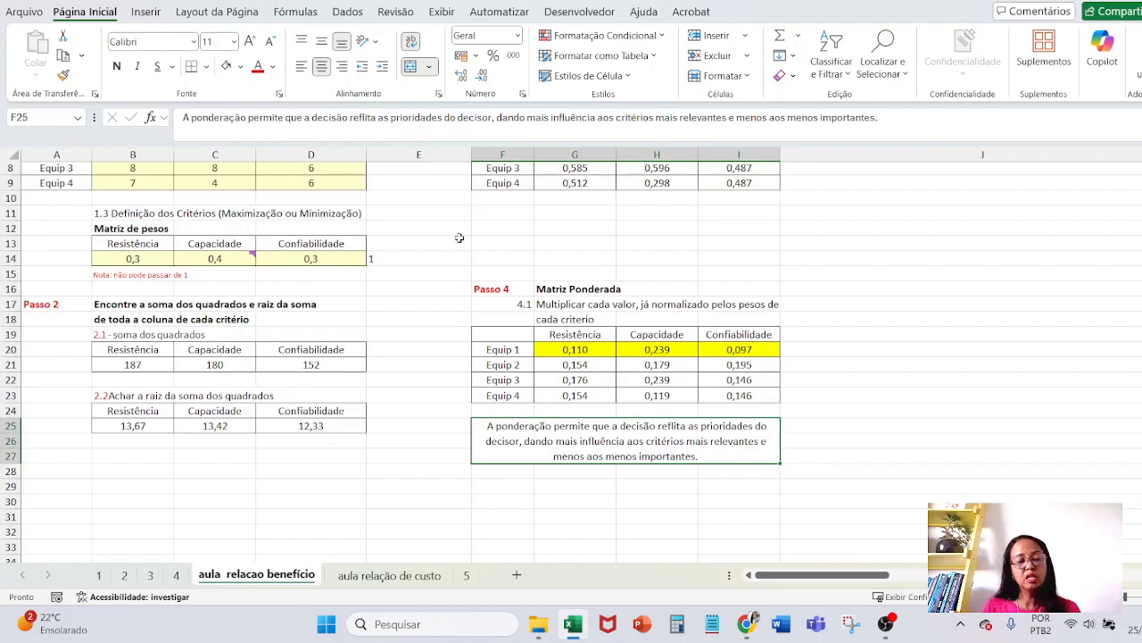
pyautogui.moveTo(223, 262)
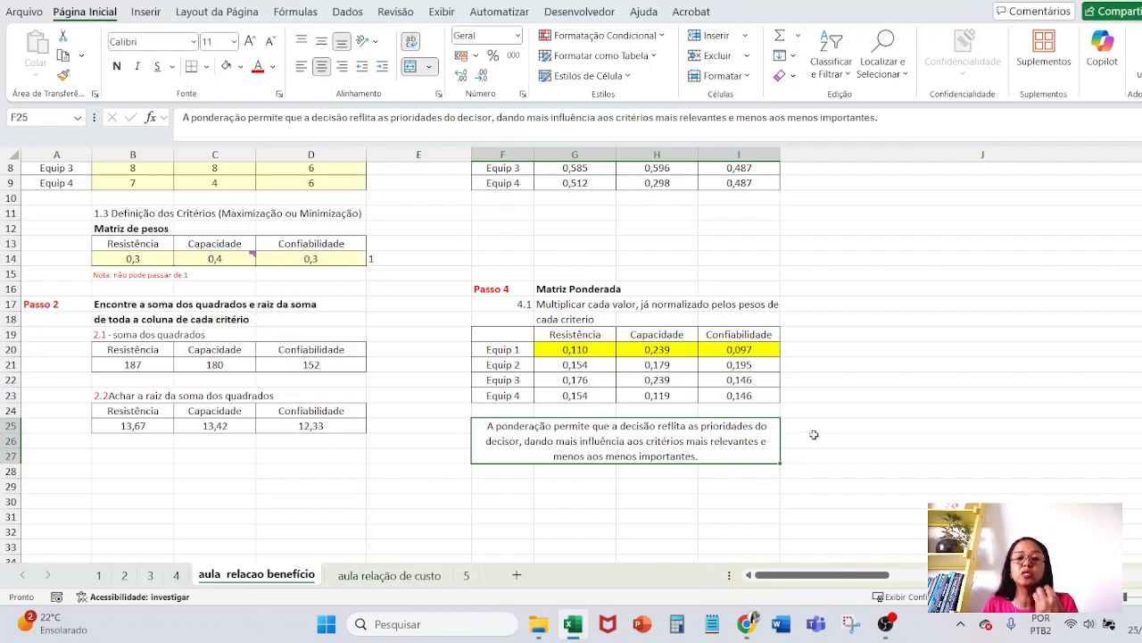
pyautogui.moveTo(657, 335); pyautogui.dragTo(664, 395)
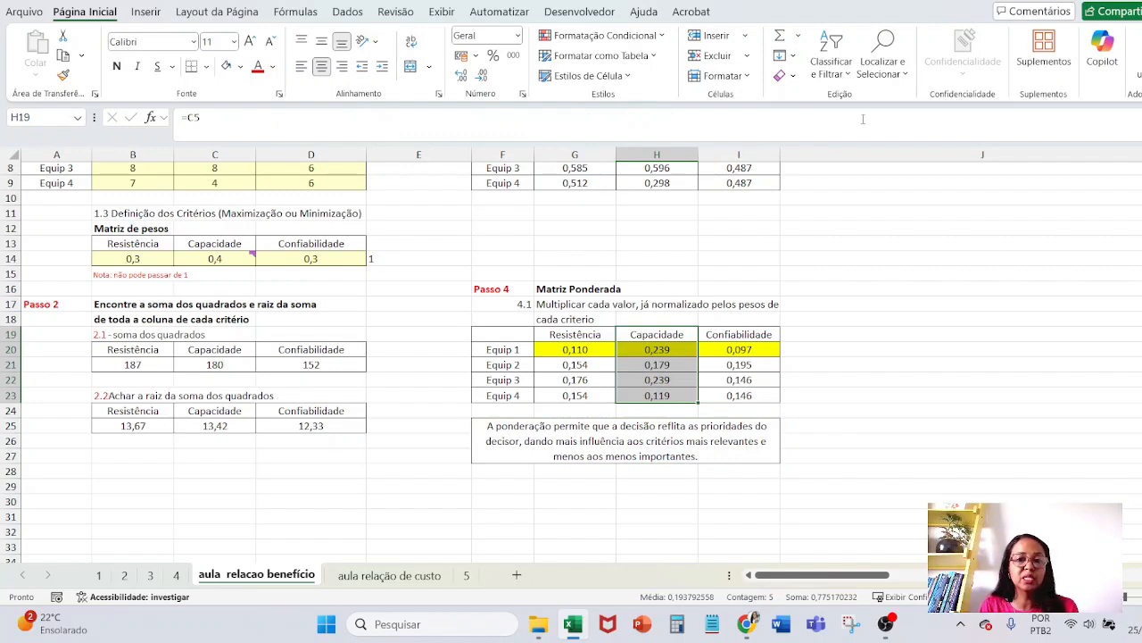
pyautogui.click(832, 287)
pyautogui.moveTo(215, 256)
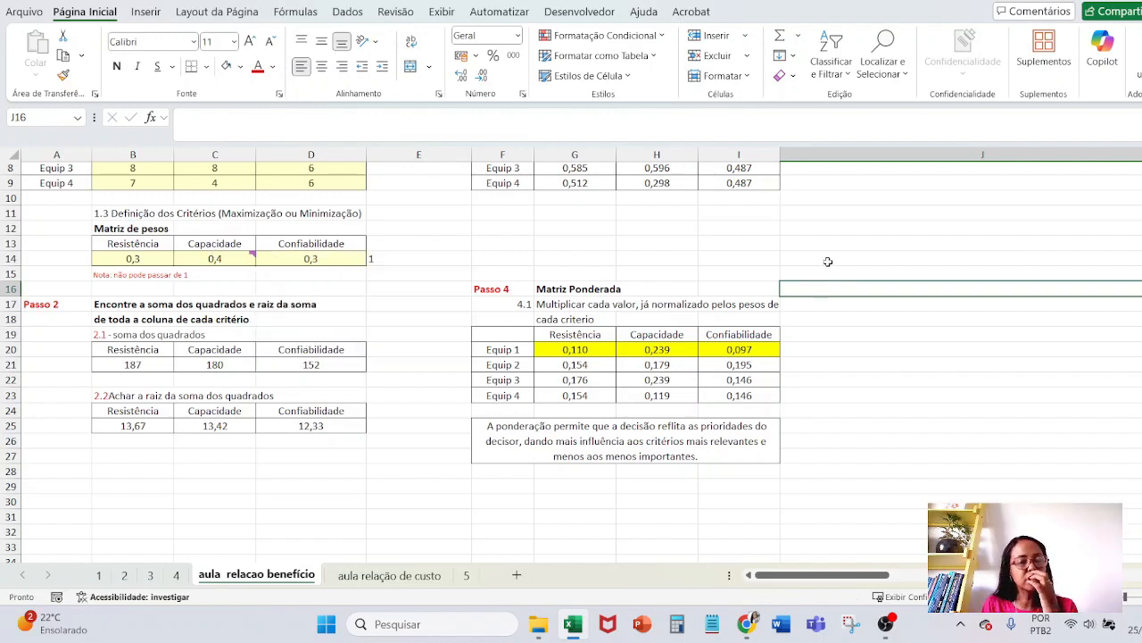
pyautogui.click(804, 246)
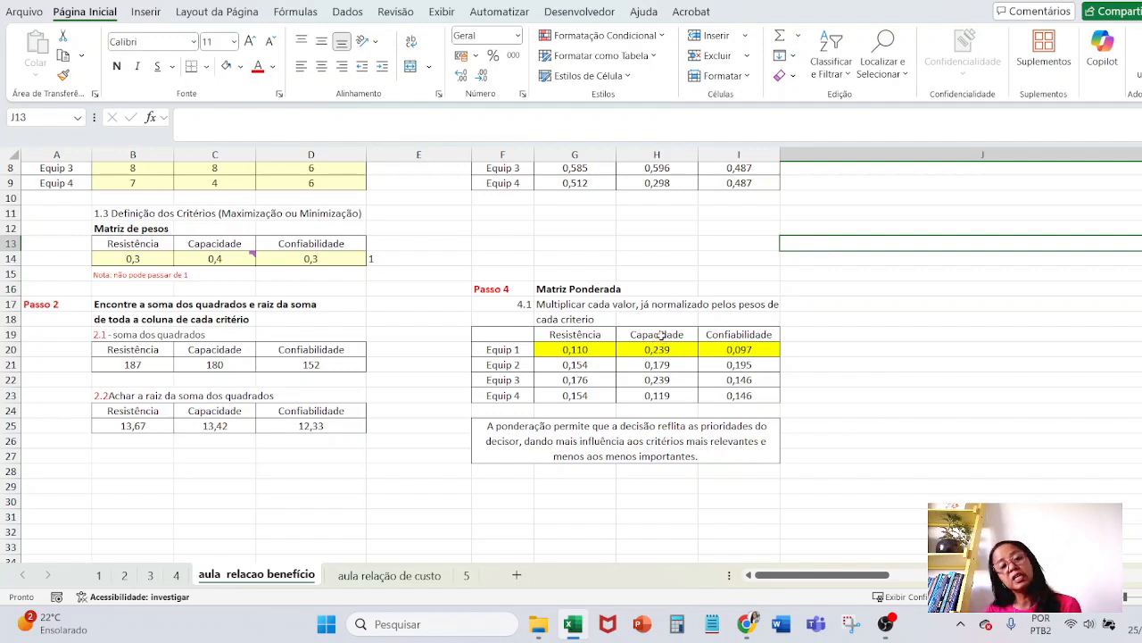
pyautogui.moveTo(660, 334); pyautogui.dragTo(662, 396)
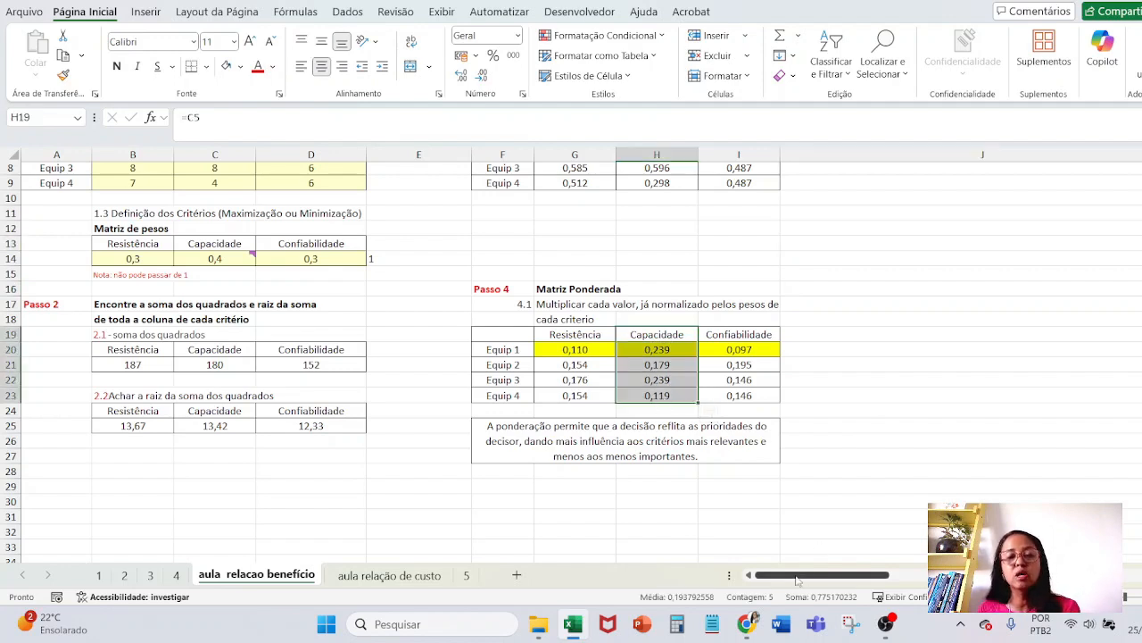
# Step: Review the Passo 5 definitions of minimization and maximization criteria and the directions set for Resistência and Capacidade
pyautogui.moveTo(797, 580); pyautogui.dragTo(905, 579)
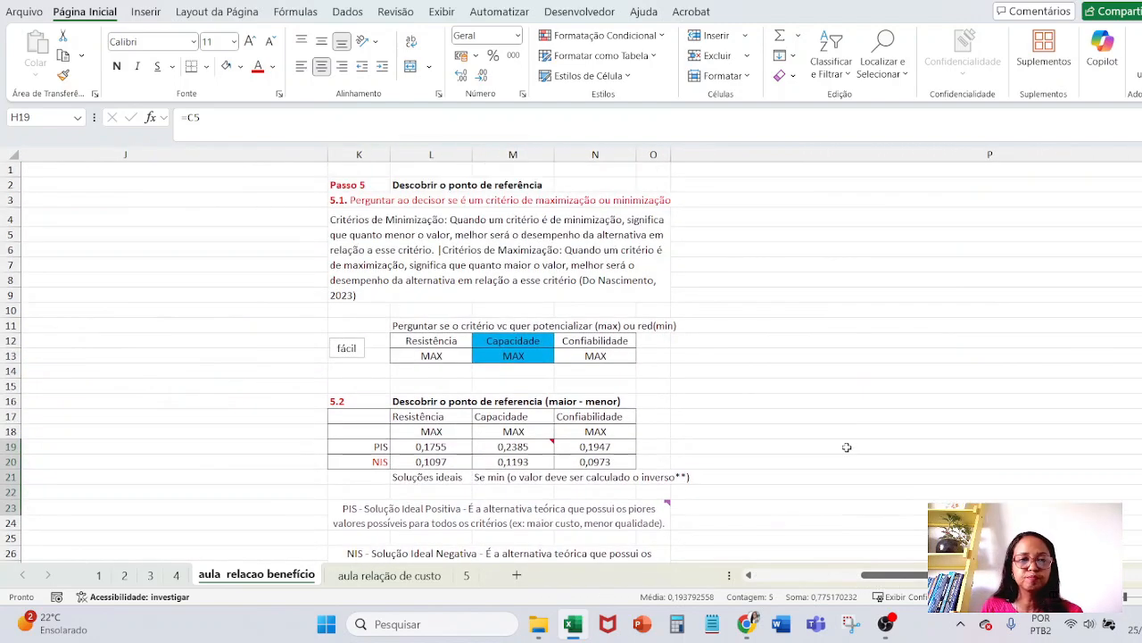
pyautogui.scroll(3, 848, 448)
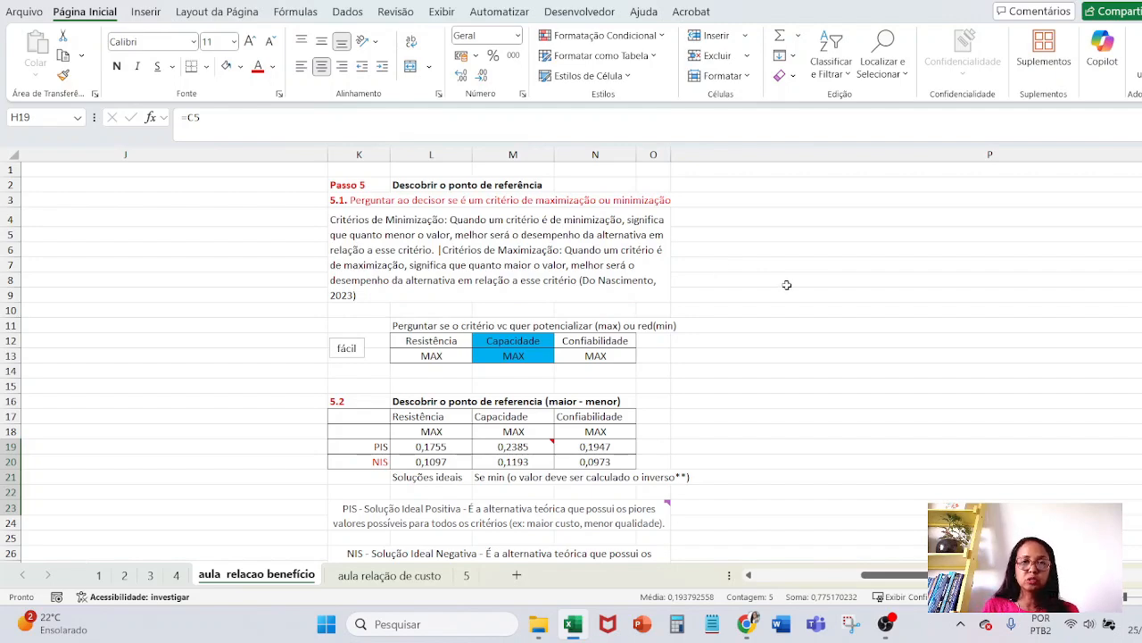
pyautogui.scroll(1, 785, 288)
pyautogui.moveTo(913, 575); pyautogui.dragTo(879, 572)
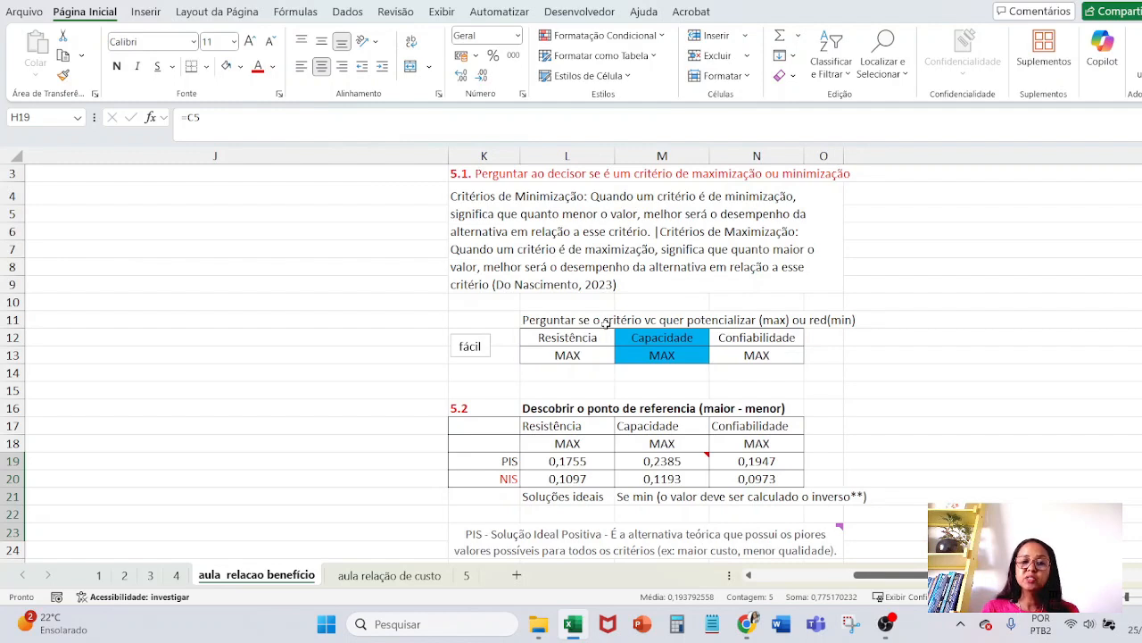
pyautogui.click(558, 321)
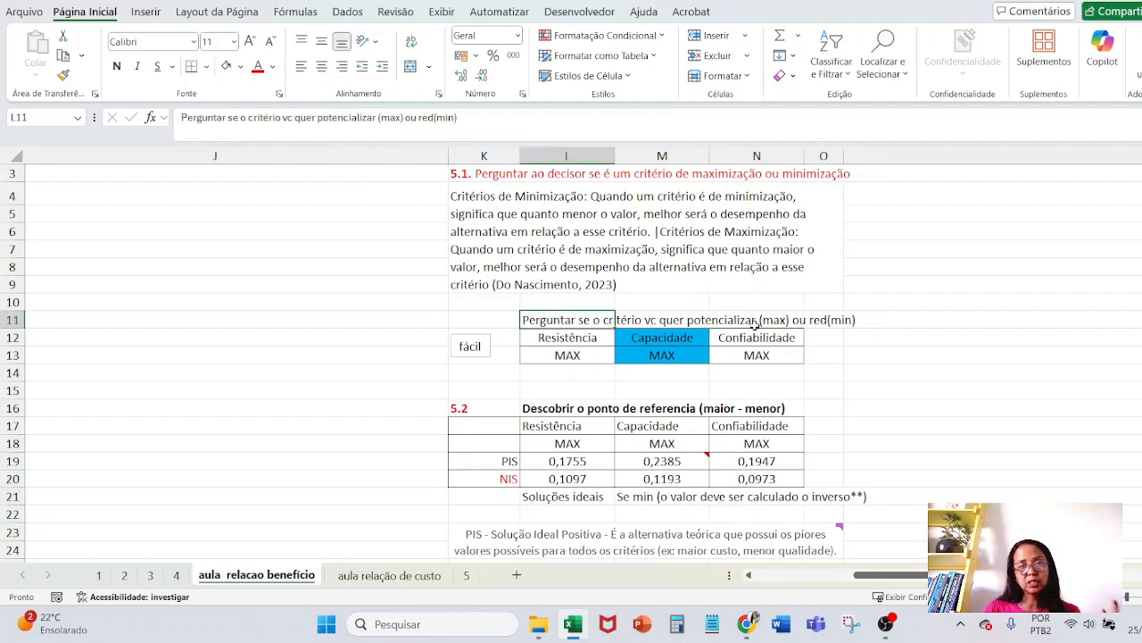
pyautogui.click(461, 209)
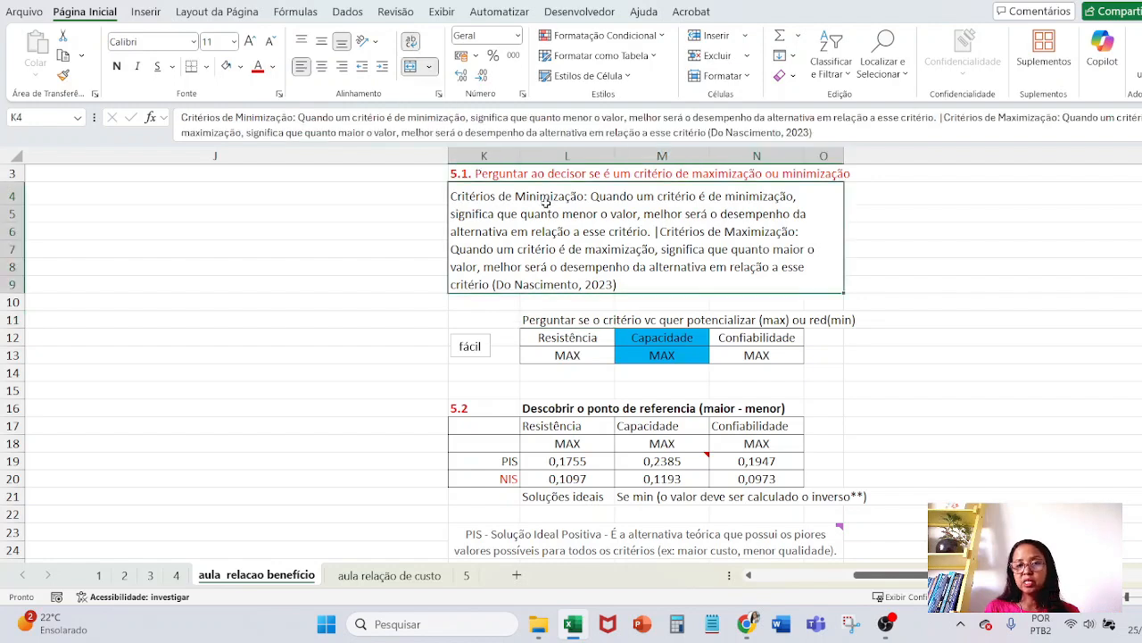
pyautogui.click(861, 319)
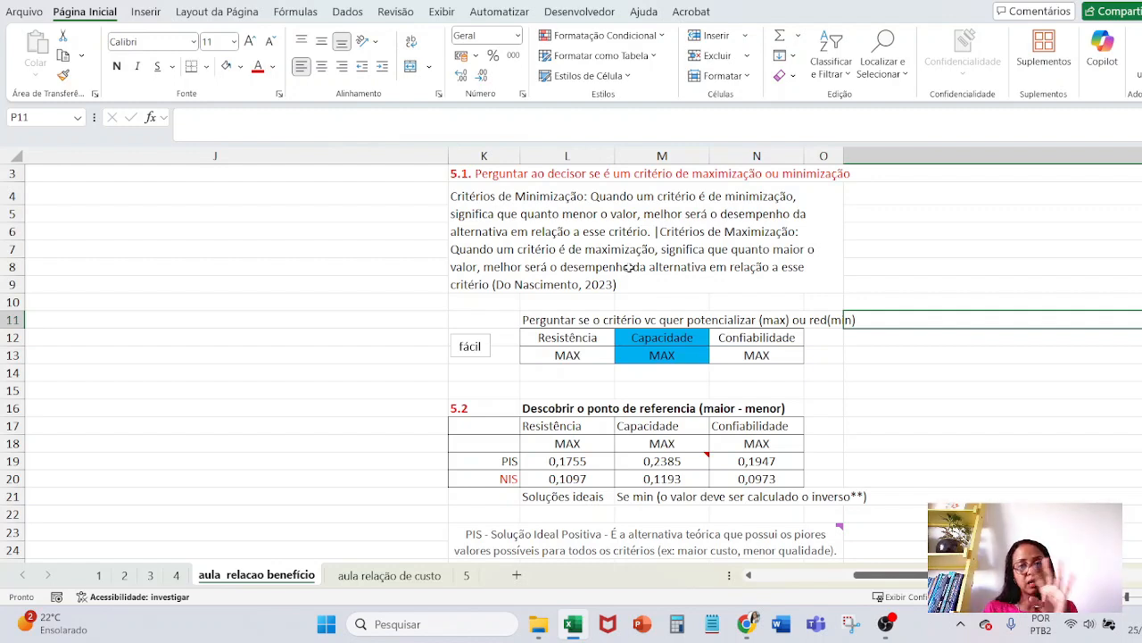
pyautogui.click(547, 354)
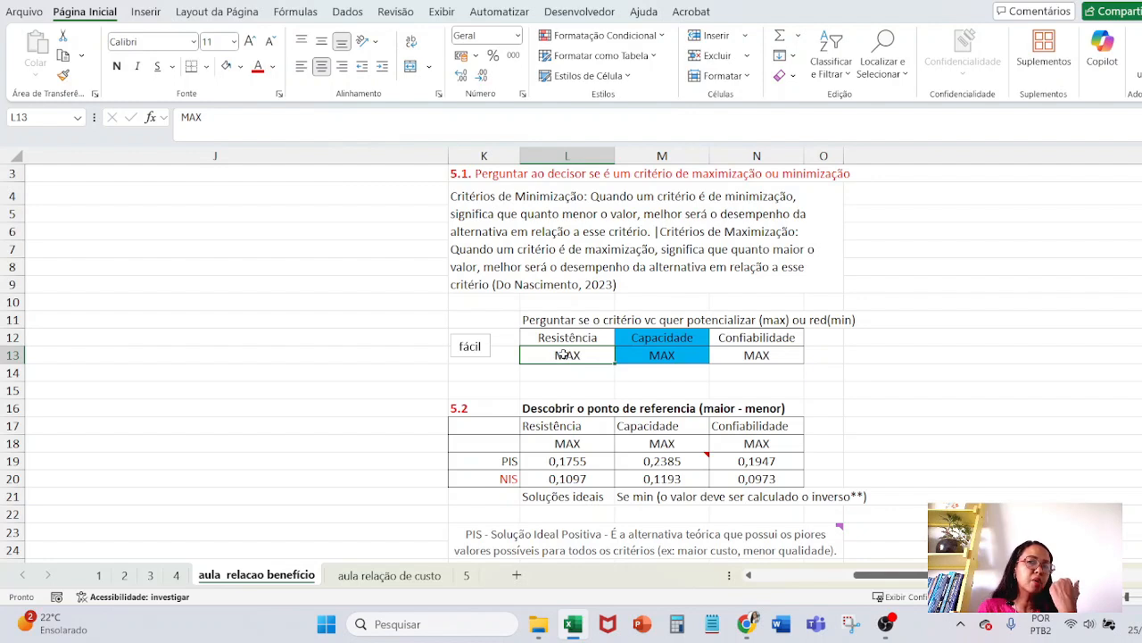
pyautogui.click(655, 354)
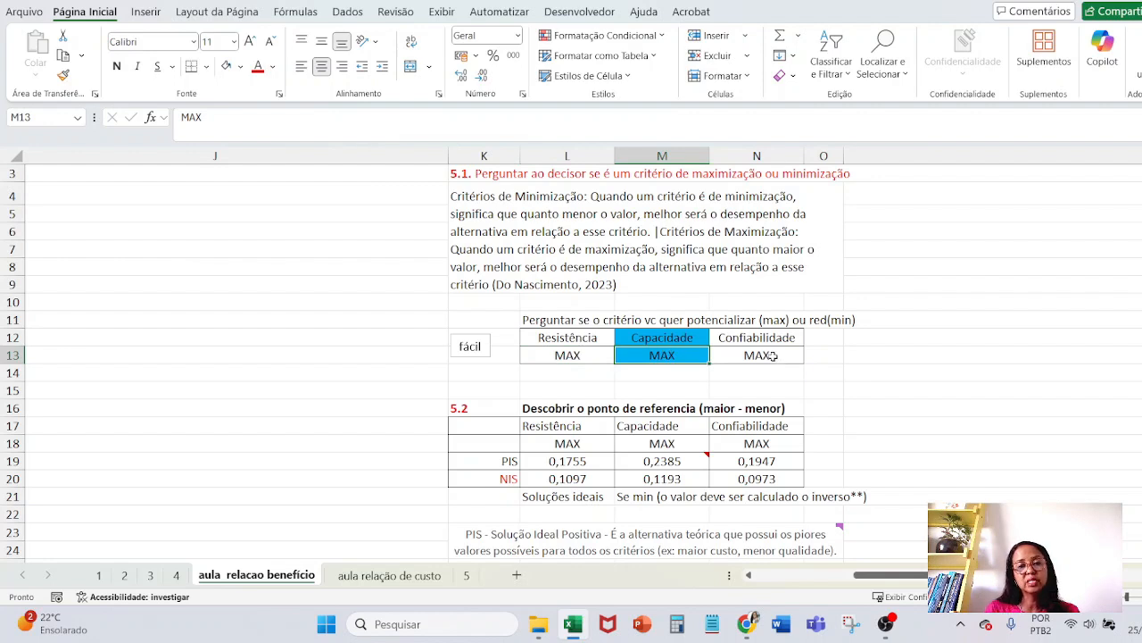
# Step: Try the Capacidade criterion as PREÇO in M12 with MIN as its direction in M13, and undo both entries
pyautogui.click(700, 346)
pyautogui.write('p')
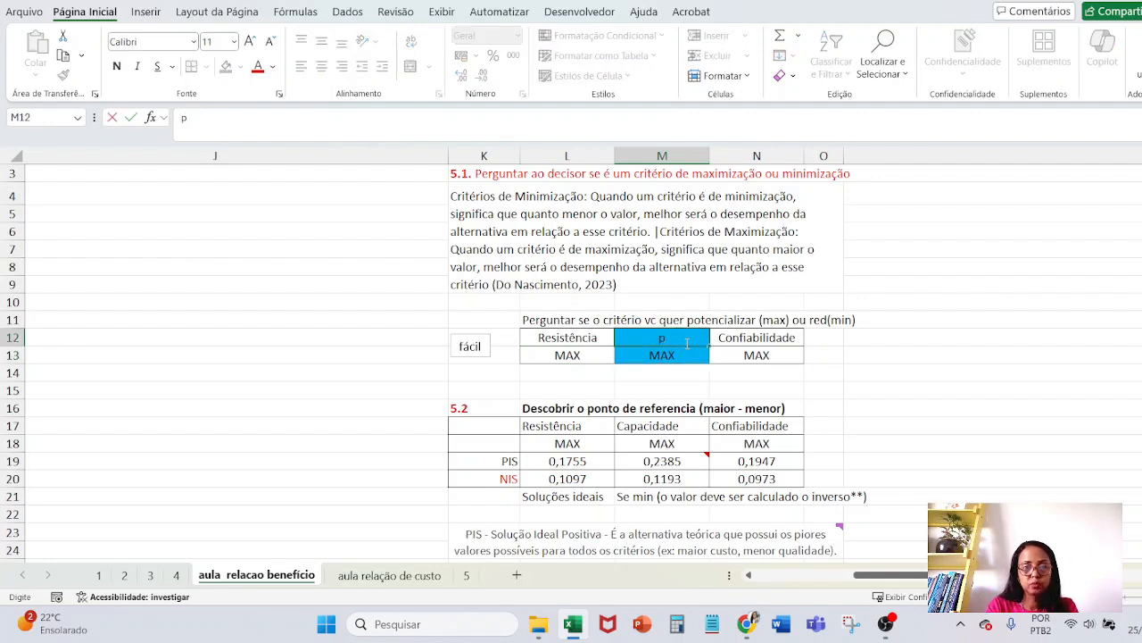
pyautogui.write('ePREÇO')
pyautogui.press('Return')
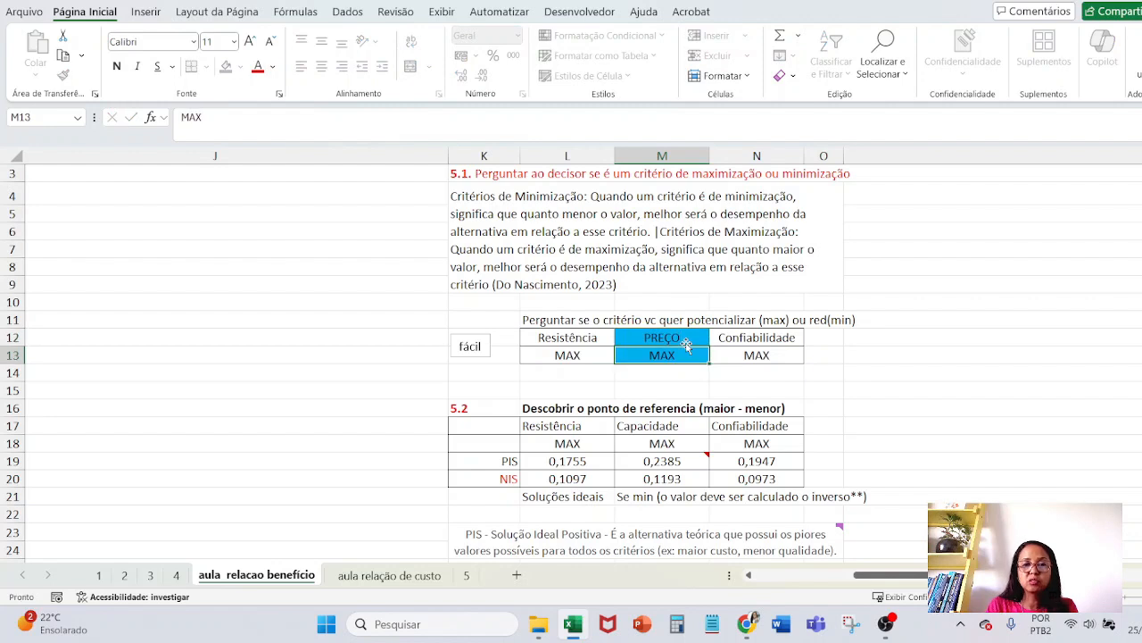
pyautogui.write('MIN')
pyautogui.press('Return')
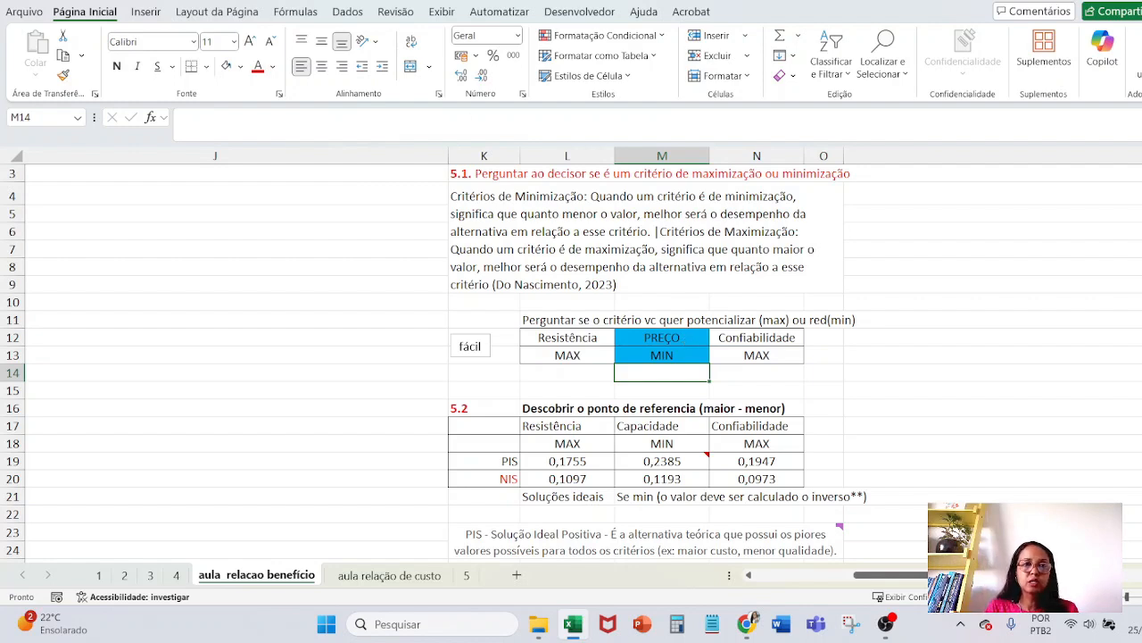
pyautogui.hotkey('ctrl', 'z')
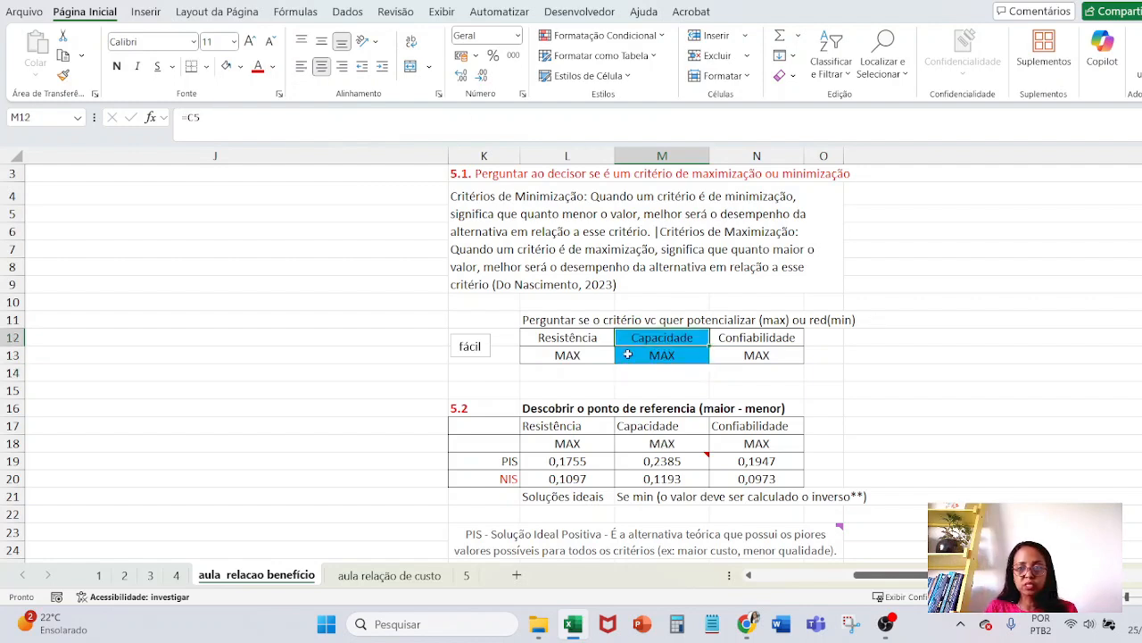
# Step: Review the criteria directions in L12:N13 and inspect the PIS formula for Resistência in L19
pyautogui.moveTo(571, 357); pyautogui.dragTo(732, 340)
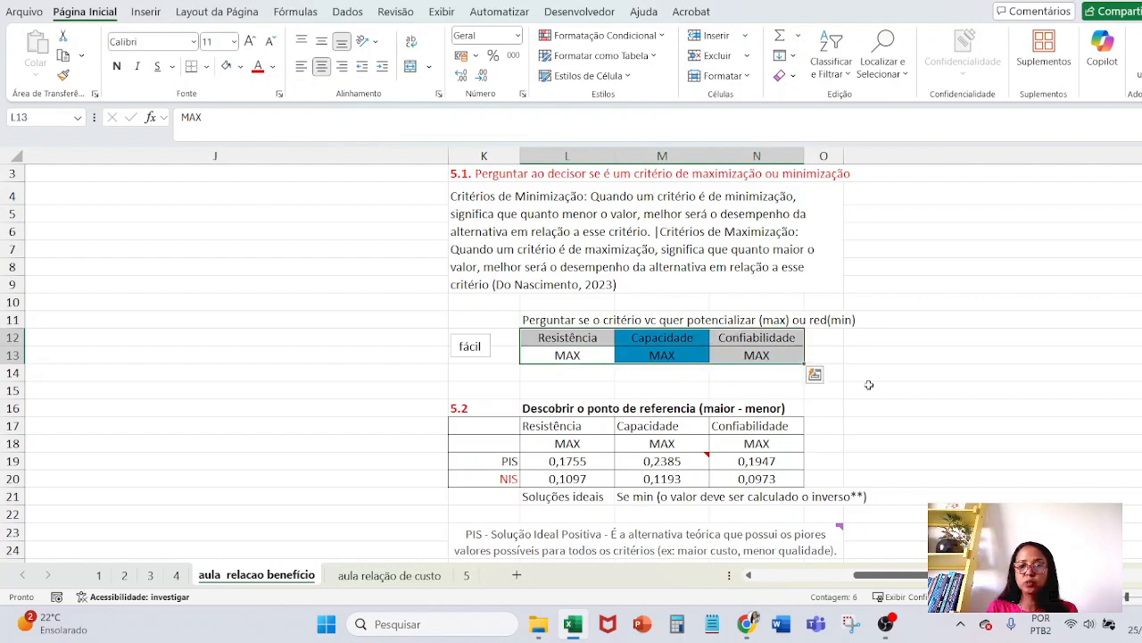
pyautogui.scroll(-2, 901, 403)
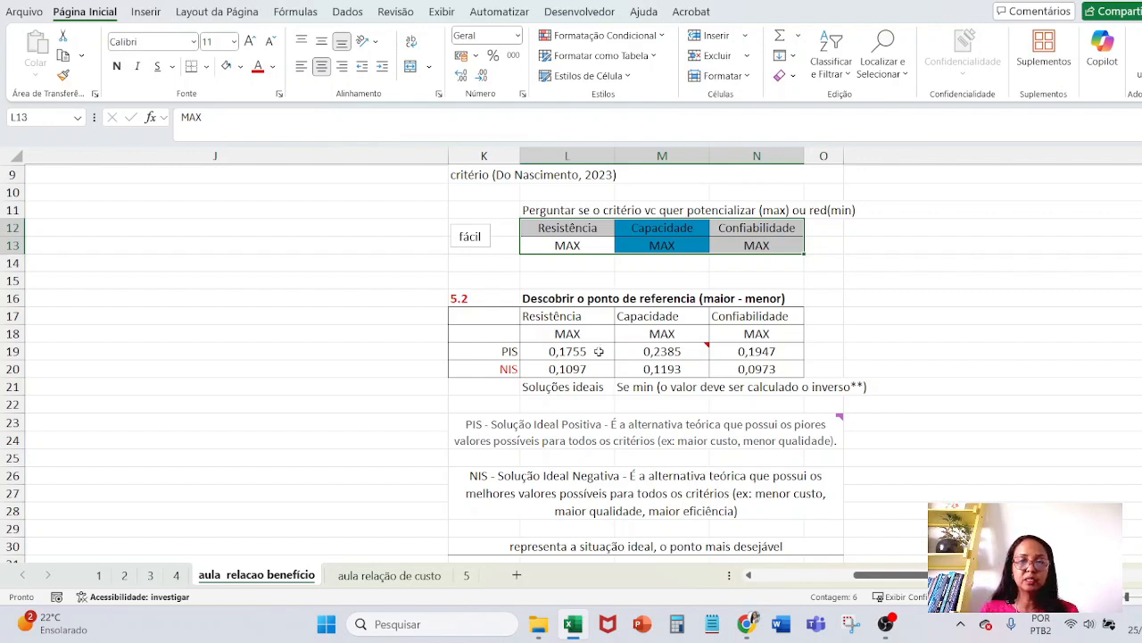
pyautogui.click(585, 351)
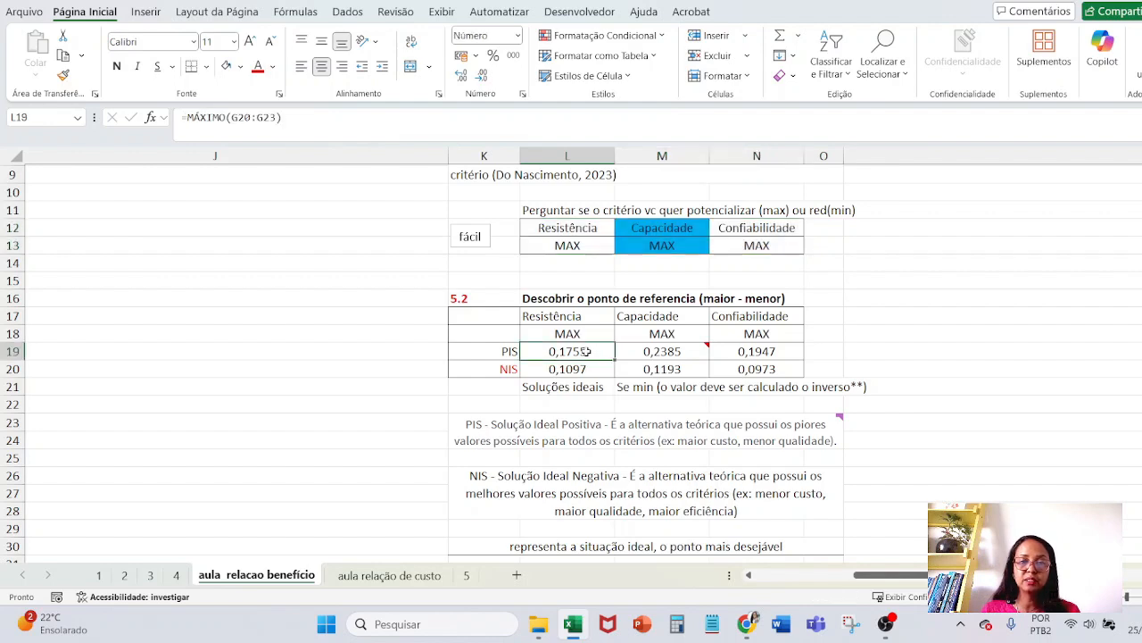
pyautogui.click(312, 130)
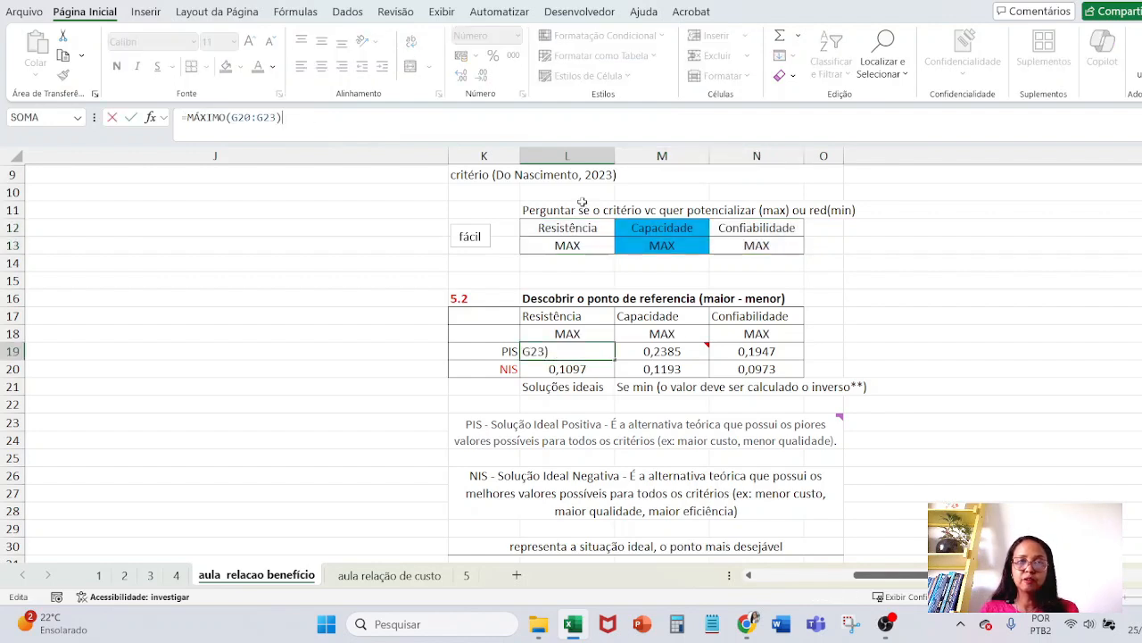
# Step: Narrow the empty column J so the Passo 4 and Passo 5 tables sit close together
pyautogui.moveTo(911, 575); pyautogui.dragTo(879, 593)
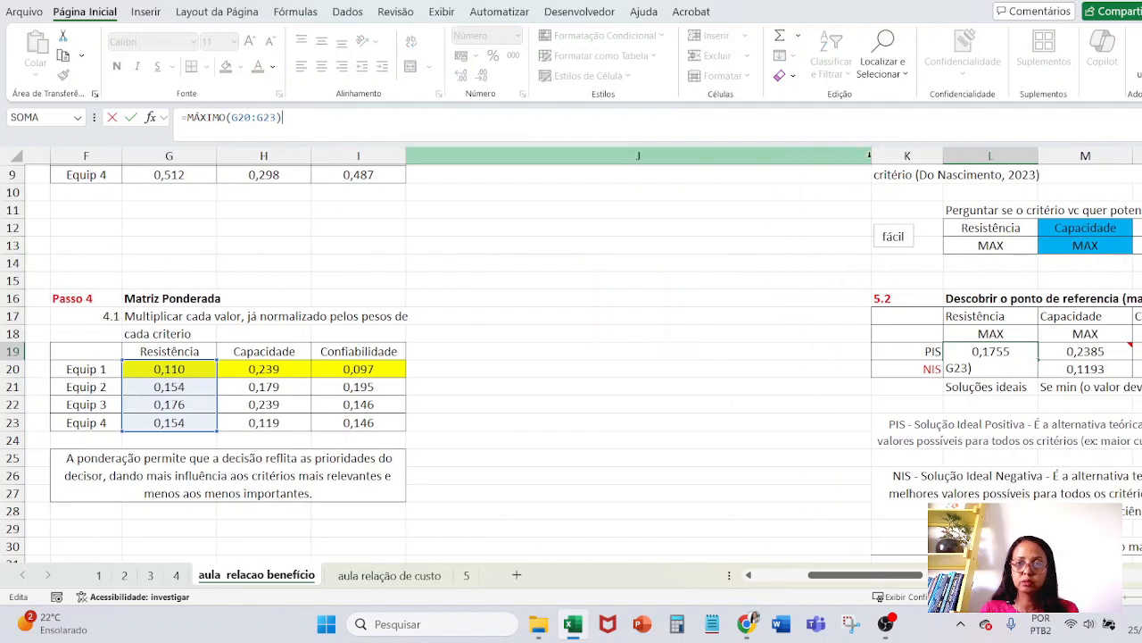
pyautogui.click(852, 194)
pyautogui.moveTo(870, 160); pyautogui.dragTo(471, 174)
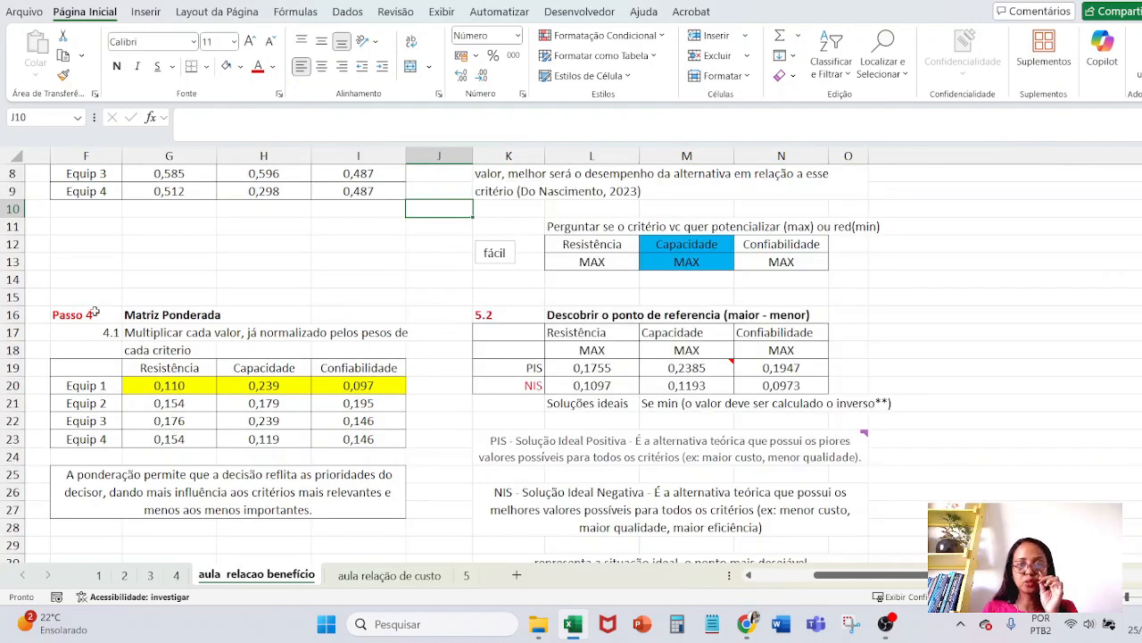
# Step: Examine the PIS and NIS rows in the reference point table and the comment on the PIS definition in K23
pyautogui.click(527, 369)
pyautogui.click(526, 390)
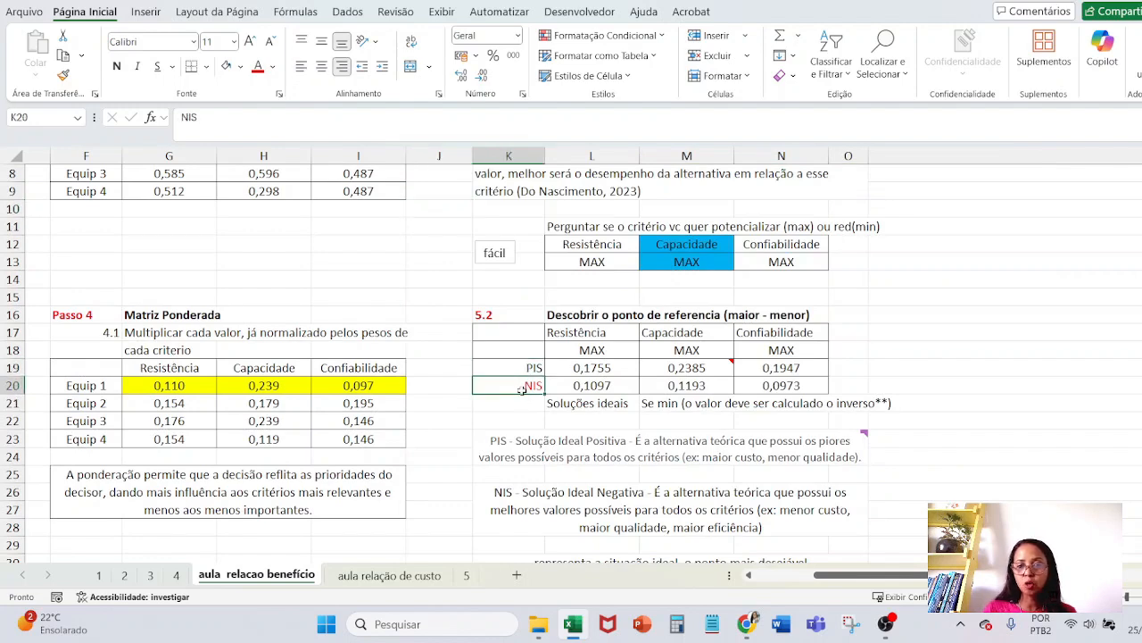
pyautogui.scroll(-1, 522, 393)
pyautogui.moveTo(496, 385)
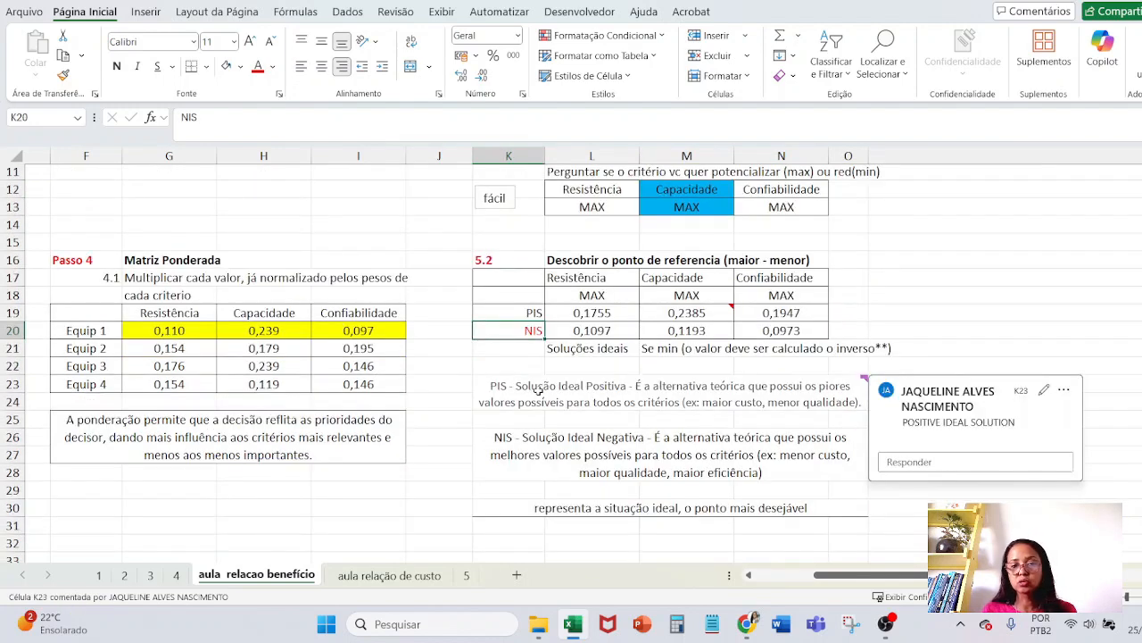
pyautogui.click(977, 333)
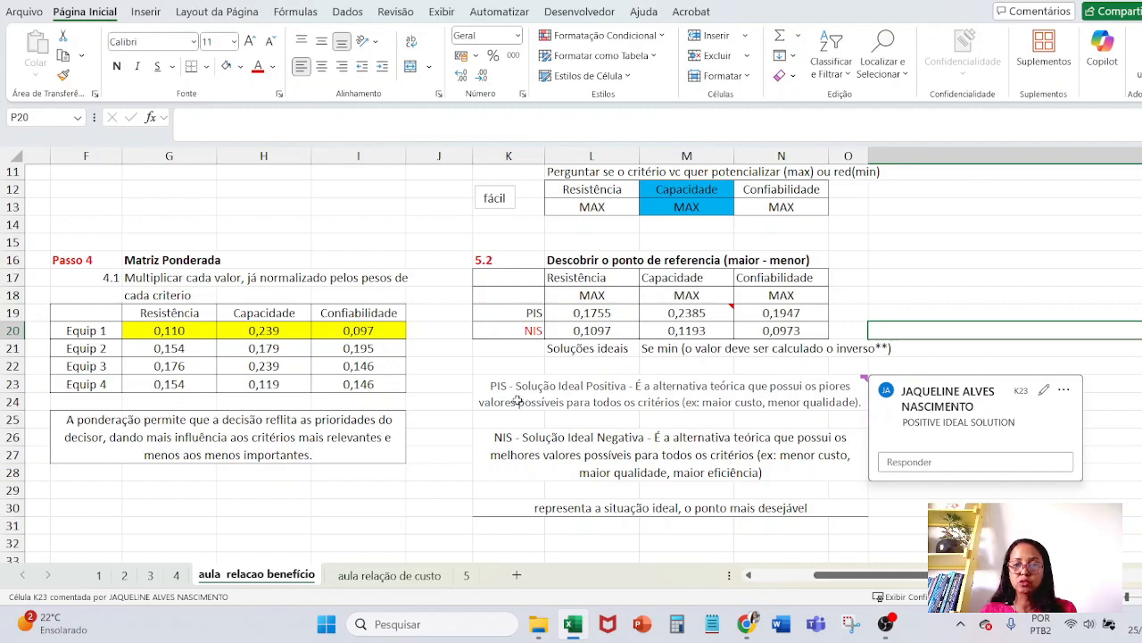
# Step: Replace the word "piores" with "MELHORES" in the Solução Ideal Positiva definition in K23
pyautogui.doubleClick(821, 396)
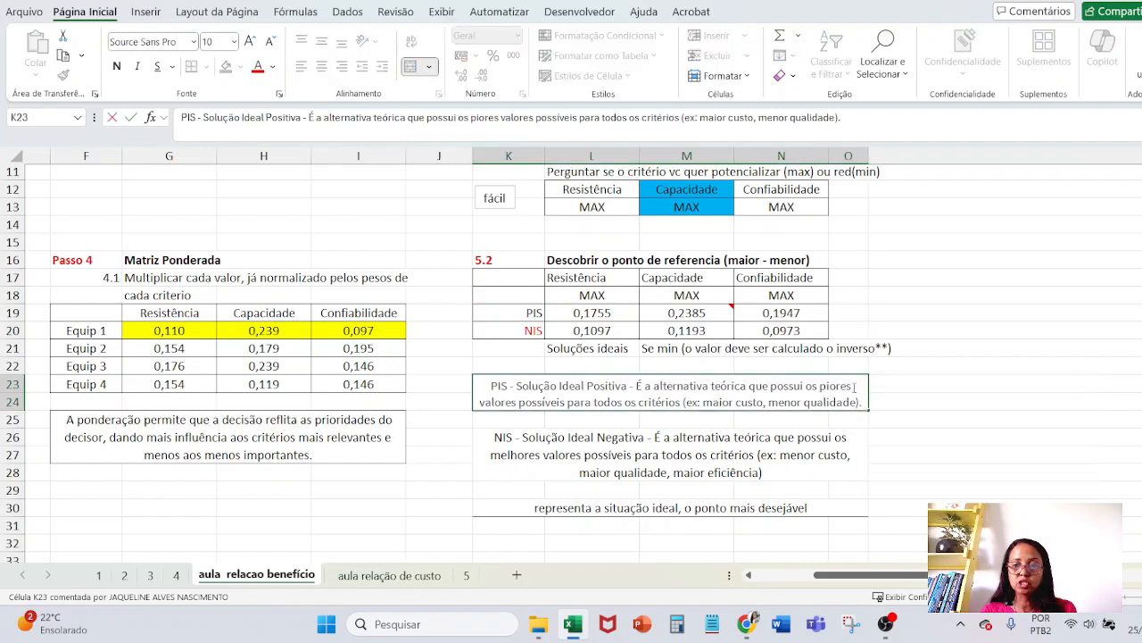
pyautogui.moveTo(854, 386); pyautogui.dragTo(820, 386)
pyautogui.write('MELHORES')
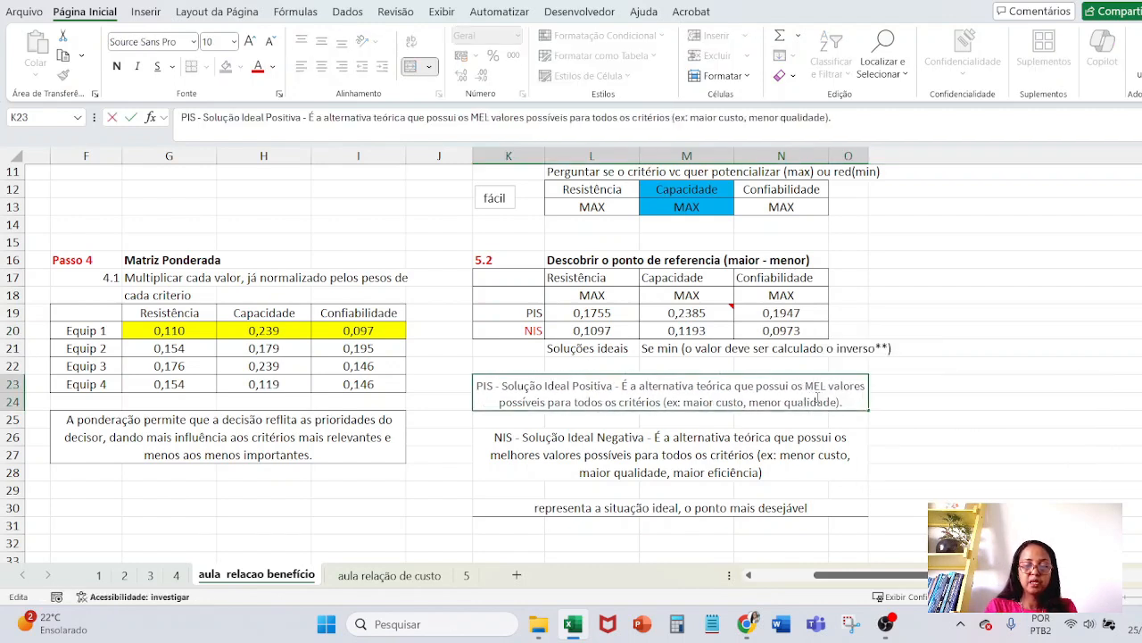
pyautogui.press('Return')
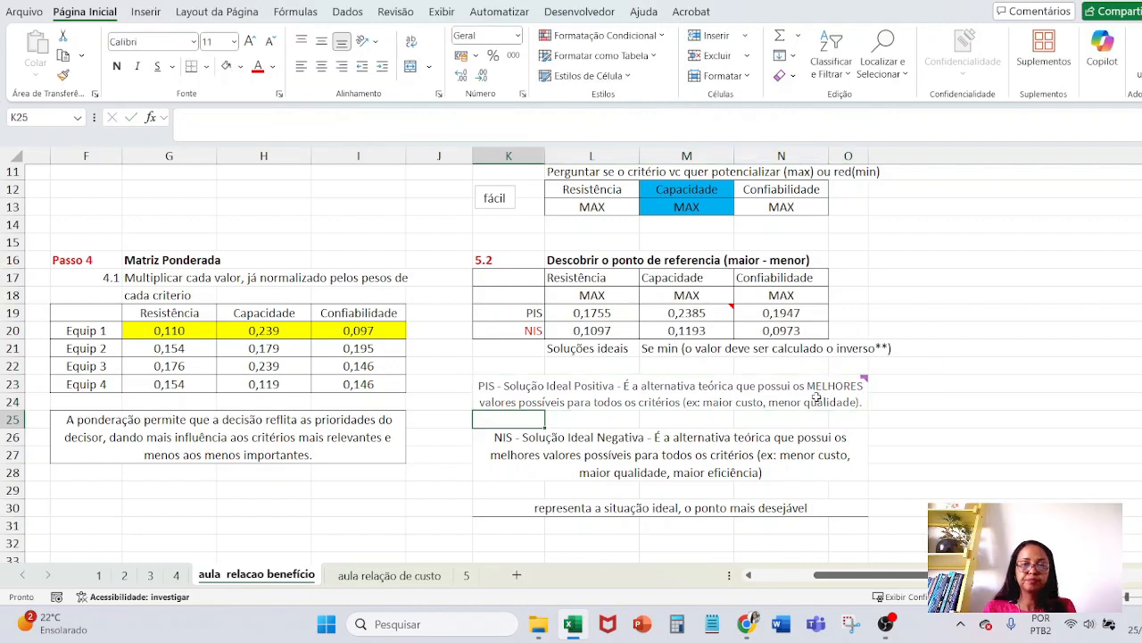
# Step: Replace the word "melhores" with "PIORES" in the Solução Ideal Negativa definition in K26
pyautogui.click(519, 455)
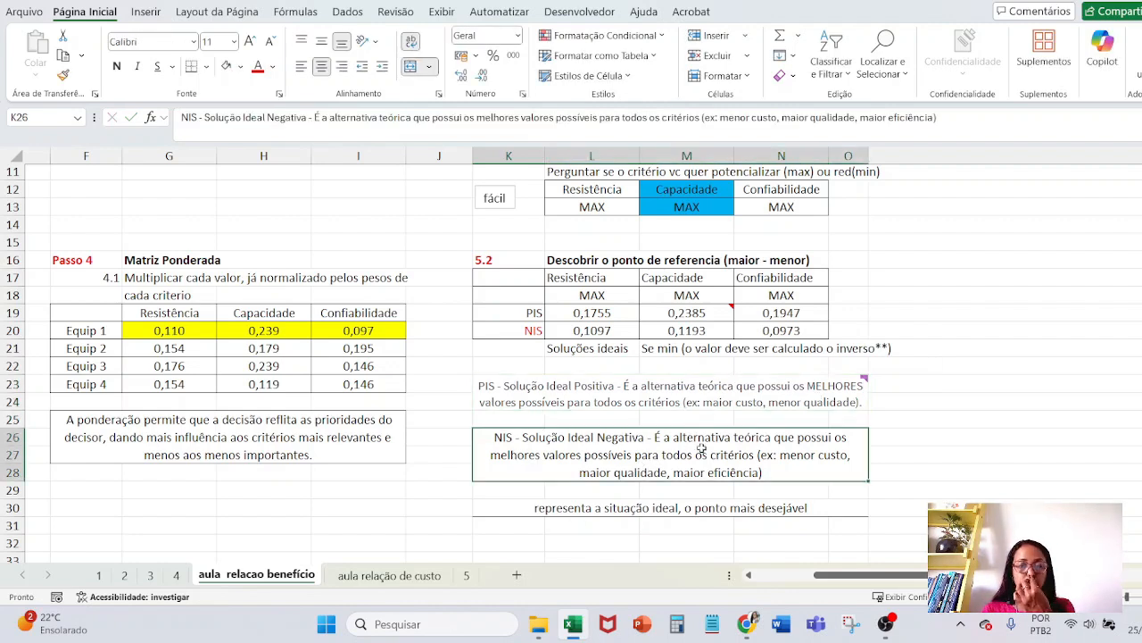
pyautogui.doubleClick(524, 462)
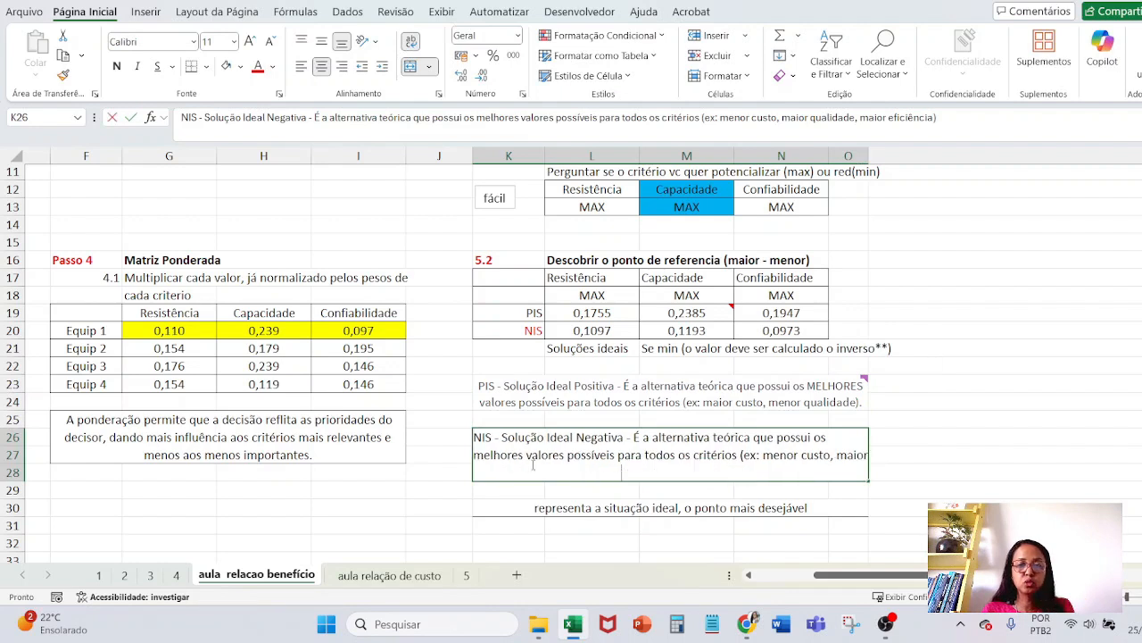
pyautogui.moveTo(526, 454); pyautogui.dragTo(471, 456)
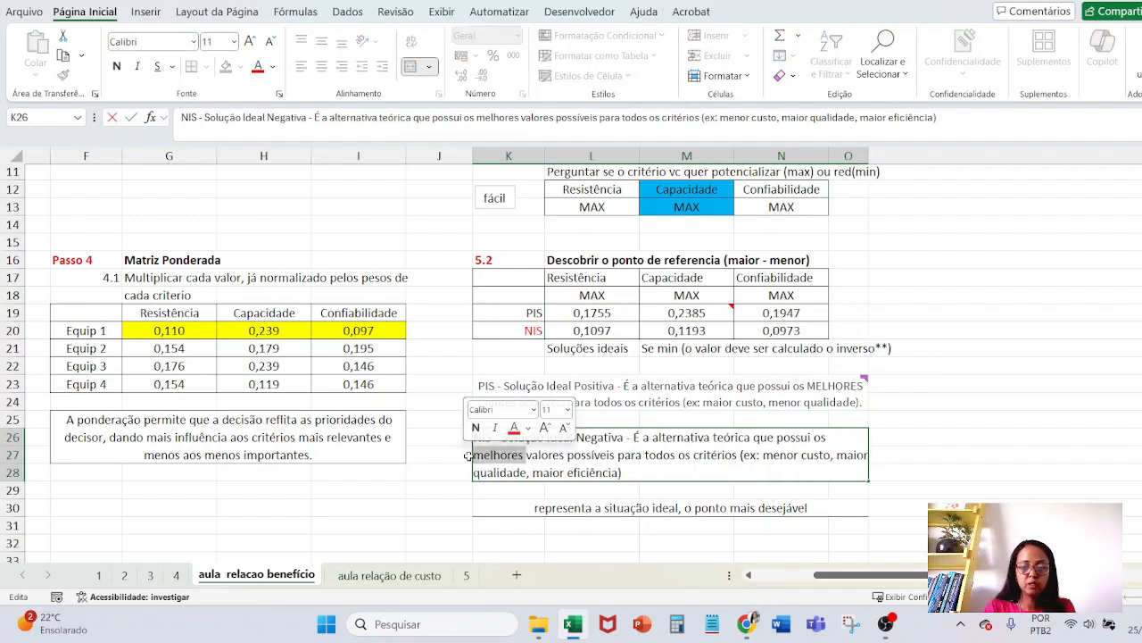
pyautogui.write('PIORES')
pyautogui.press('Return')
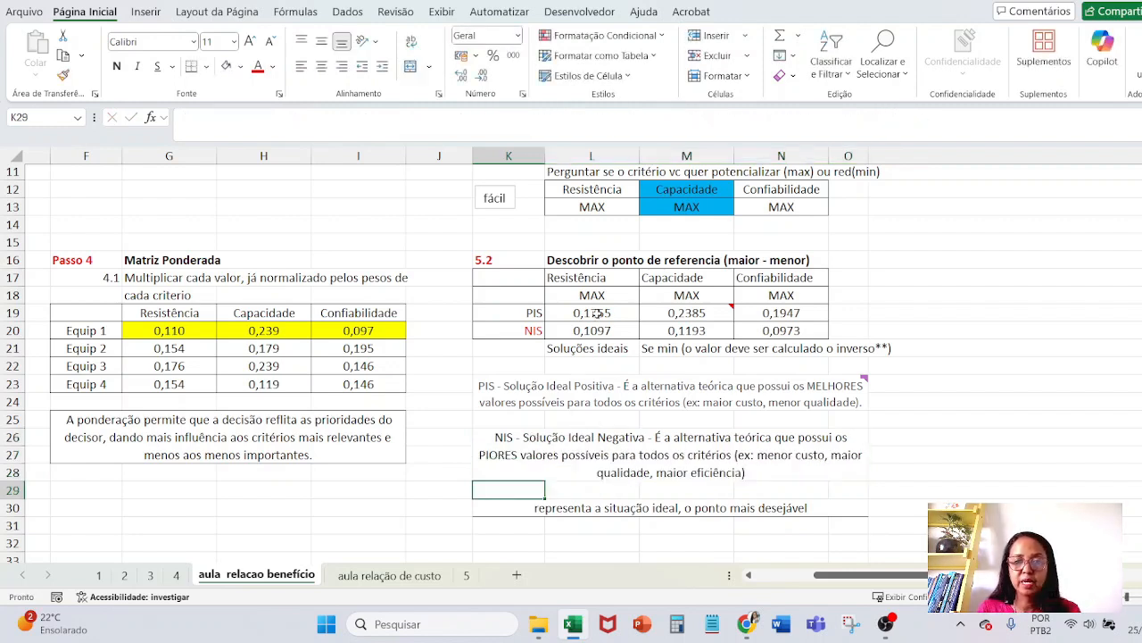
# Step: Inspect the MÁXIMO formula behind the Resistência PIS in L19 and the range it refers to
pyautogui.click(595, 314)
pyautogui.click(297, 125)
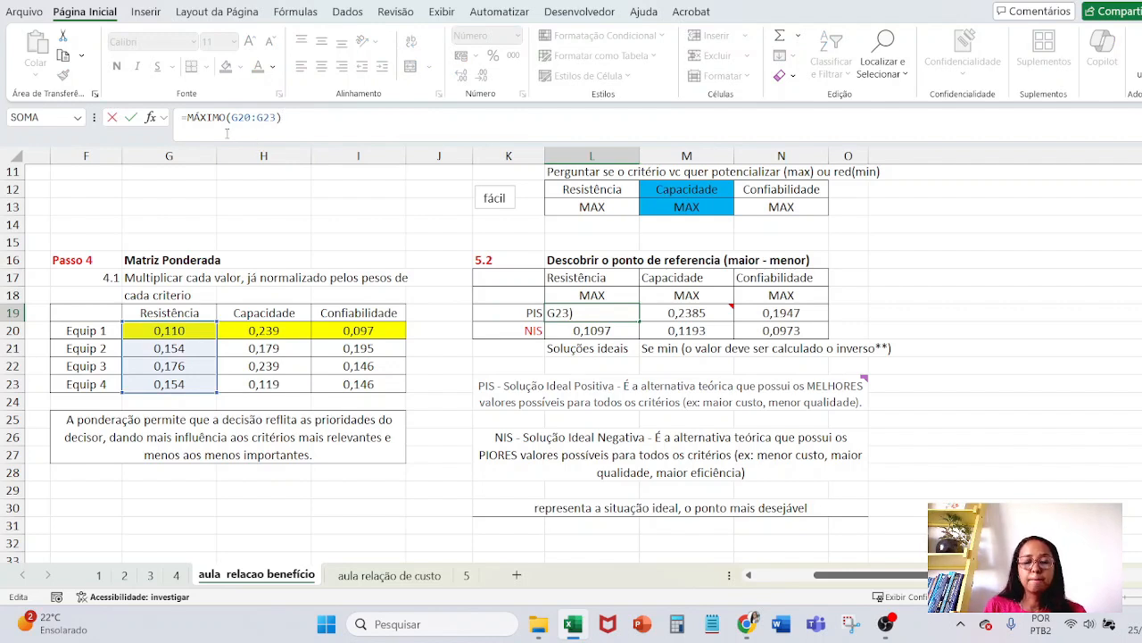
pyautogui.click(605, 258)
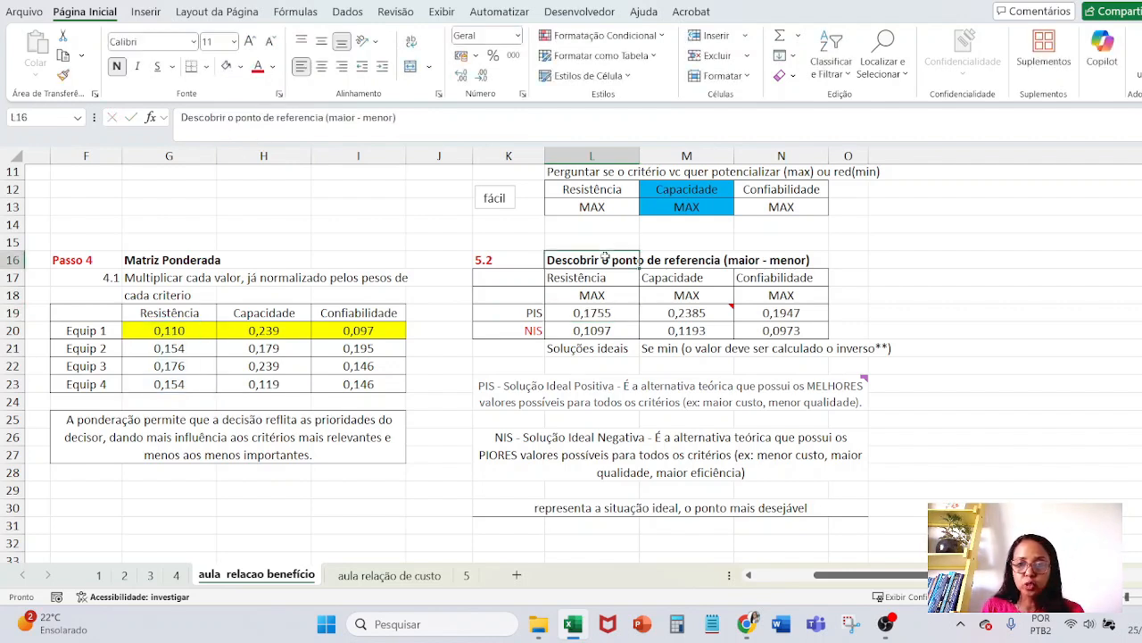
pyautogui.click(579, 313)
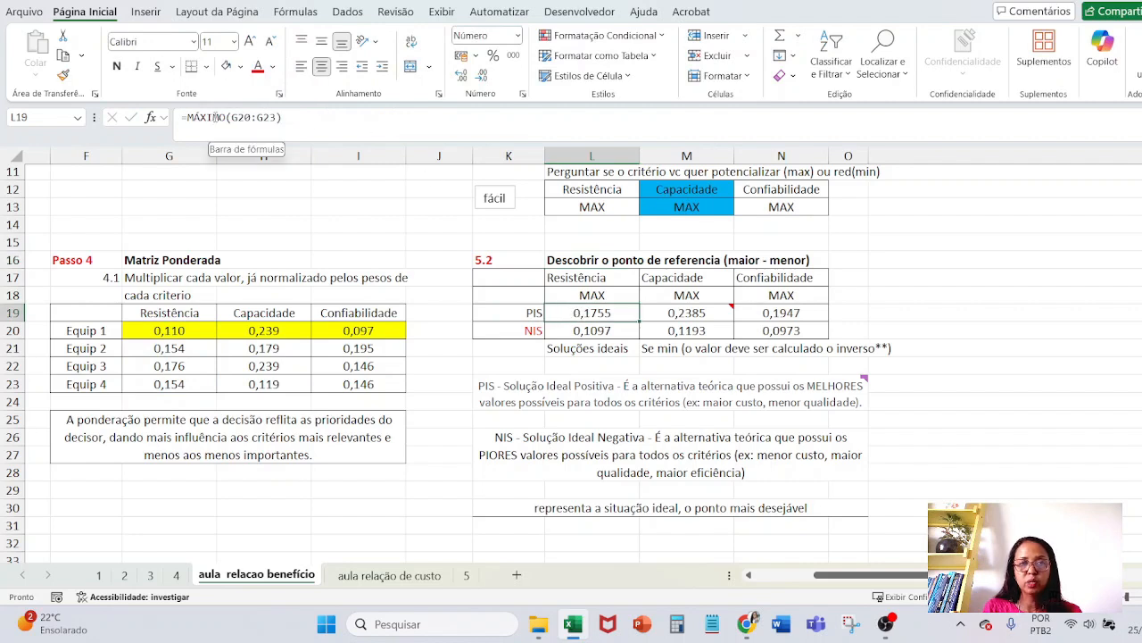
pyautogui.click(292, 116)
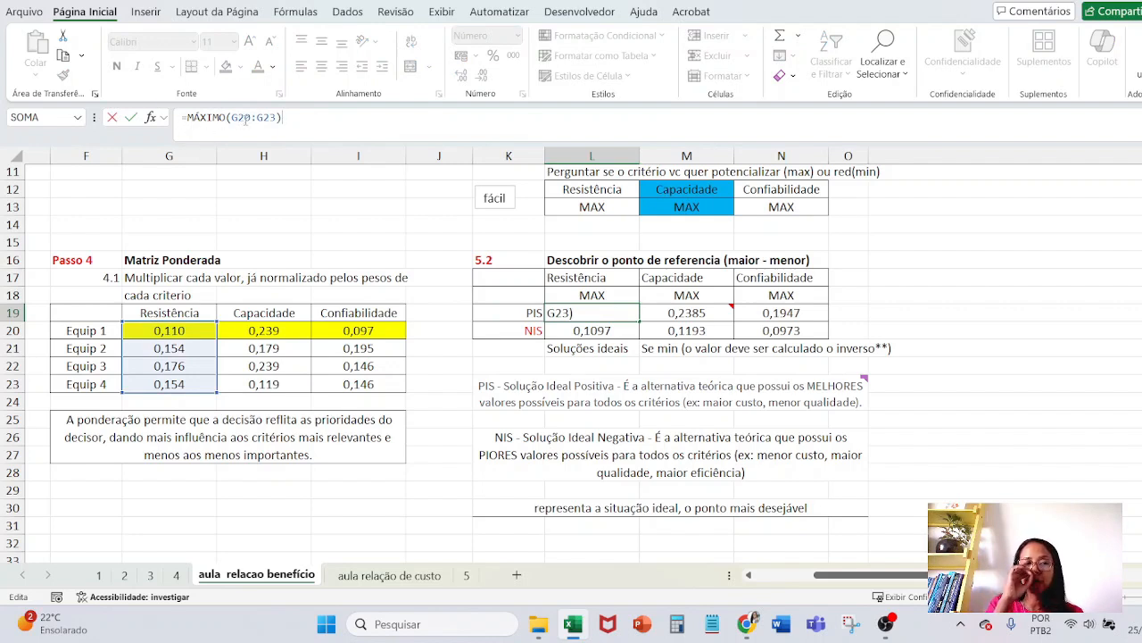
pyautogui.click(516, 398)
pyautogui.click(577, 278)
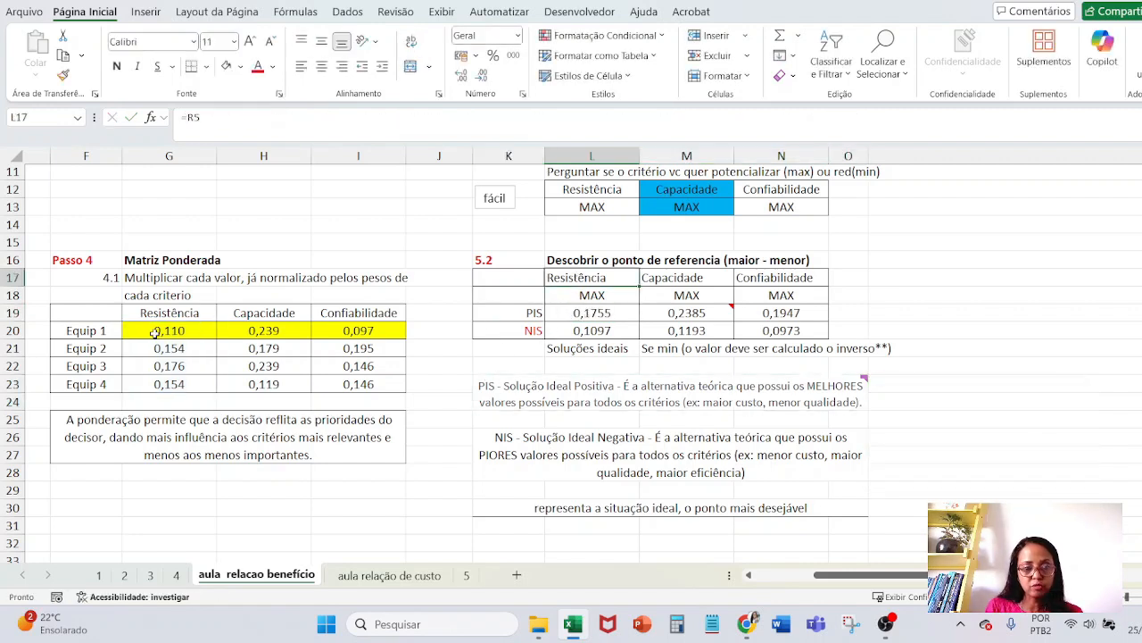
# Step: Make the Resistência value of Equip 3 in G22 of the weighted matrix bold and red
pyautogui.moveTo(159, 330); pyautogui.dragTo(170, 384)
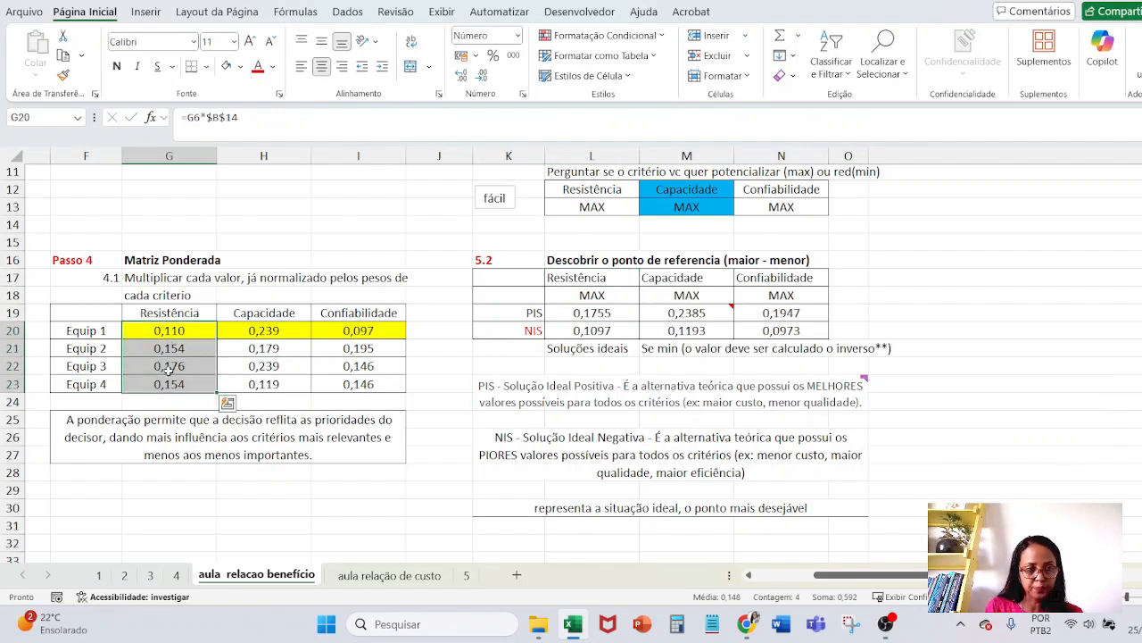
pyautogui.click(166, 366)
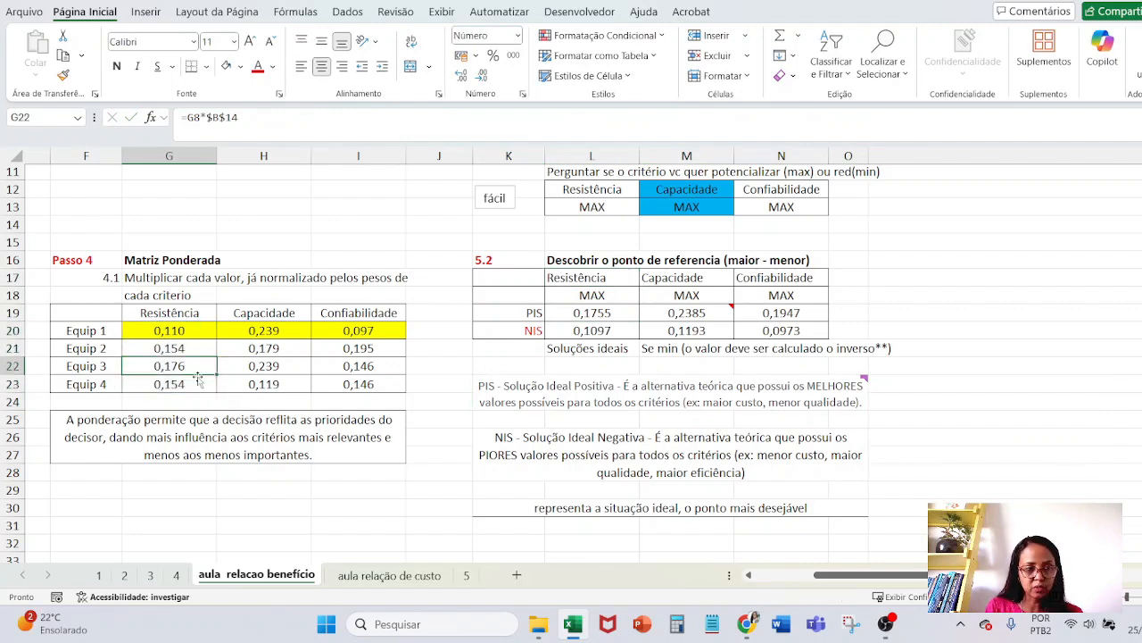
pyautogui.click(257, 66)
pyautogui.click(117, 68)
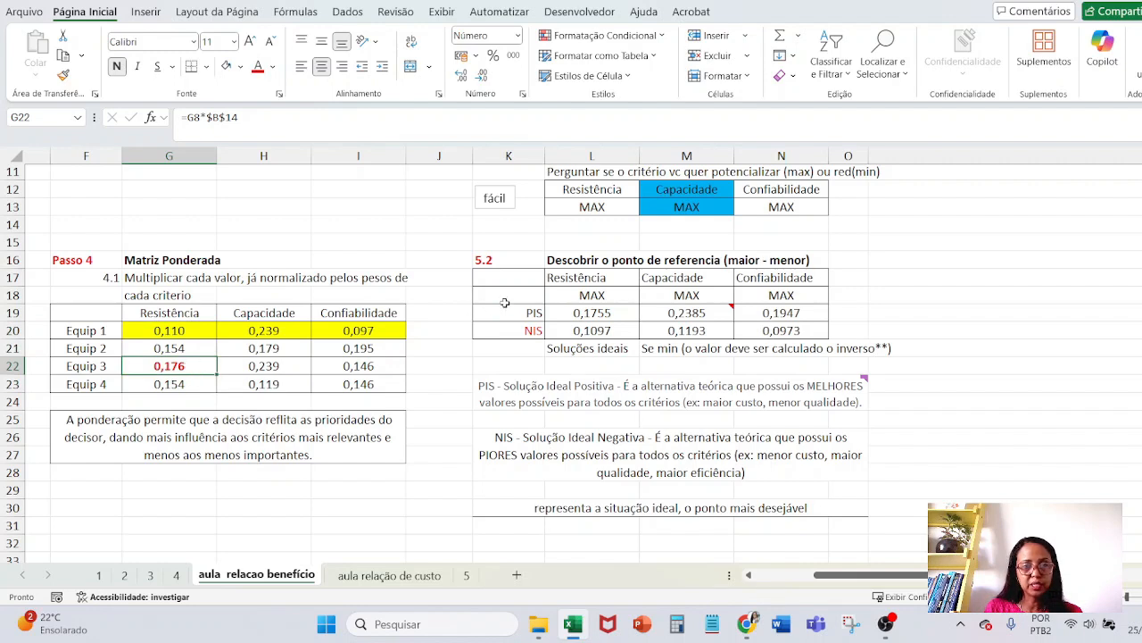
# Step: Reduce the PIS and NIS values in L19:N20 to three decimal places
pyautogui.moveTo(573, 313); pyautogui.dragTo(777, 332)
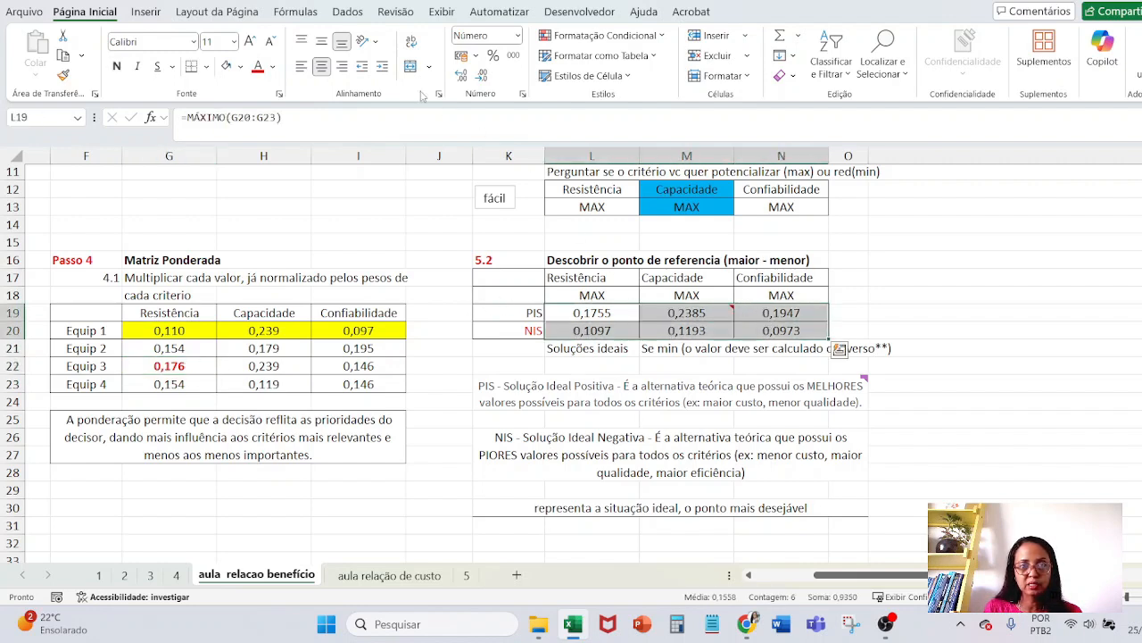
pyautogui.click(482, 77)
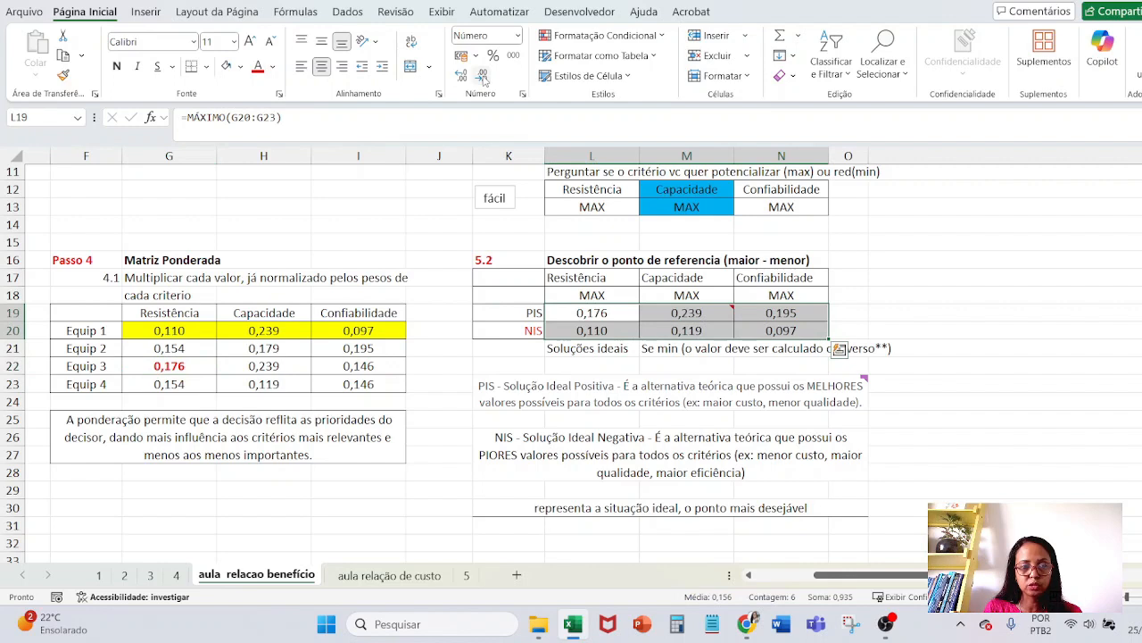
pyautogui.click(596, 313)
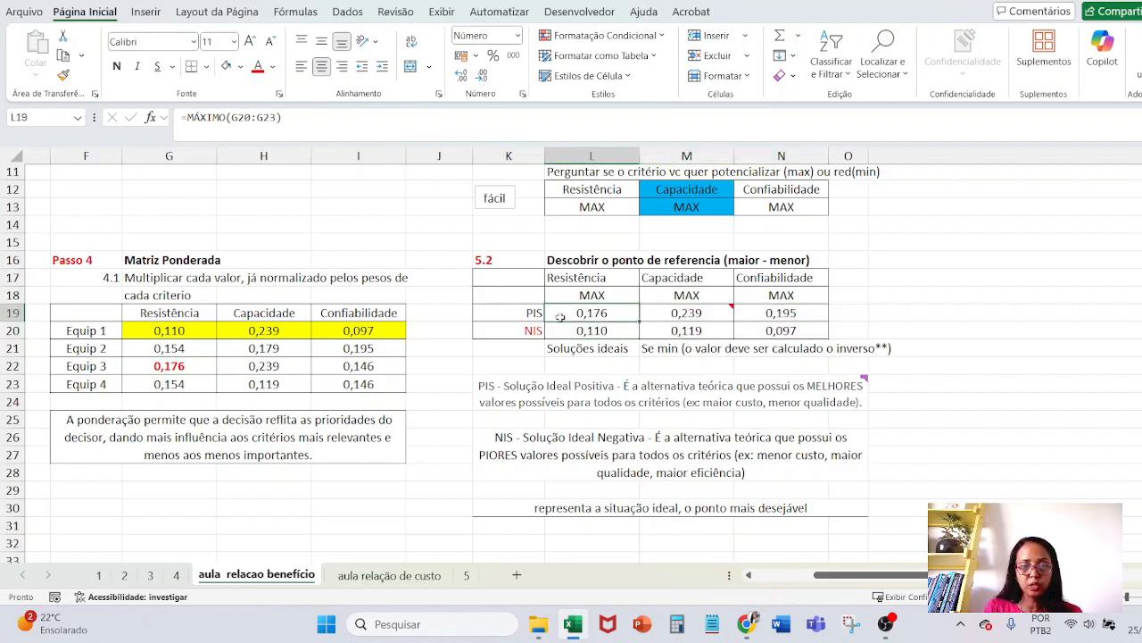
# Step: Inspect the PIS formulas for Capacidade in M19 and Confiabilidade in N19, comparing them with the weighted matrix columns
pyautogui.click(687, 312)
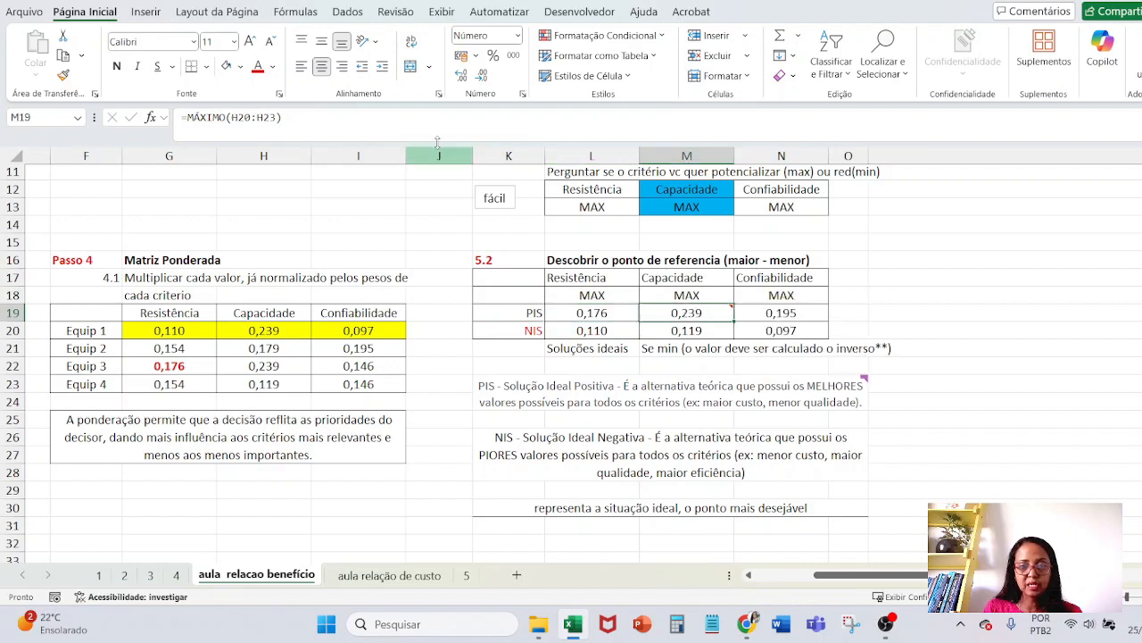
pyautogui.press('F2')
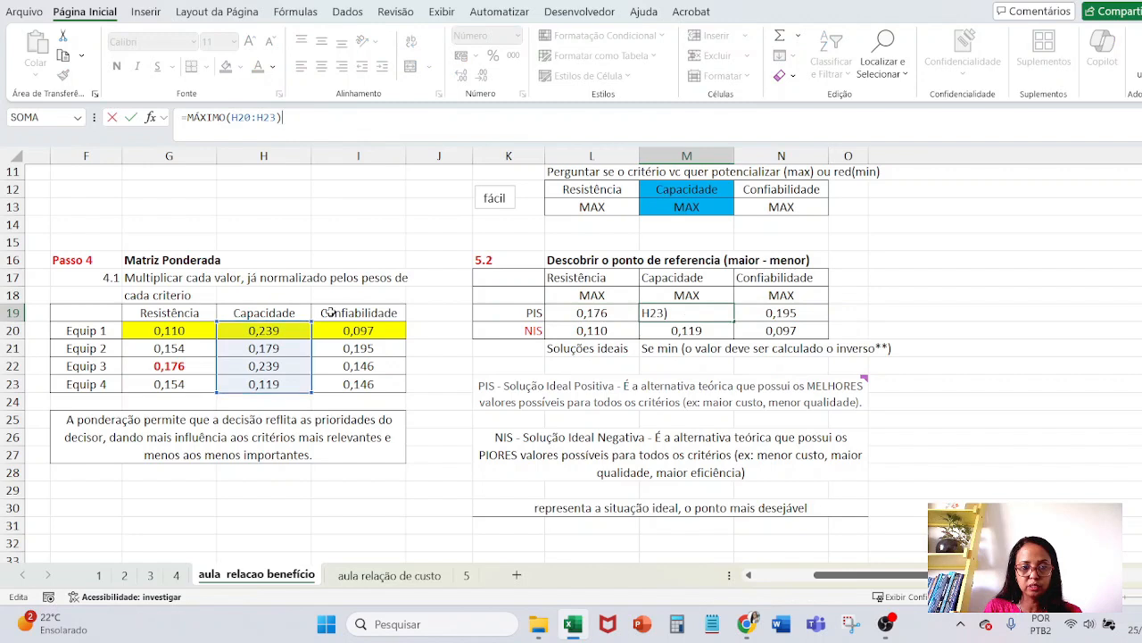
pyautogui.press('Escape')
pyautogui.moveTo(702, 310)
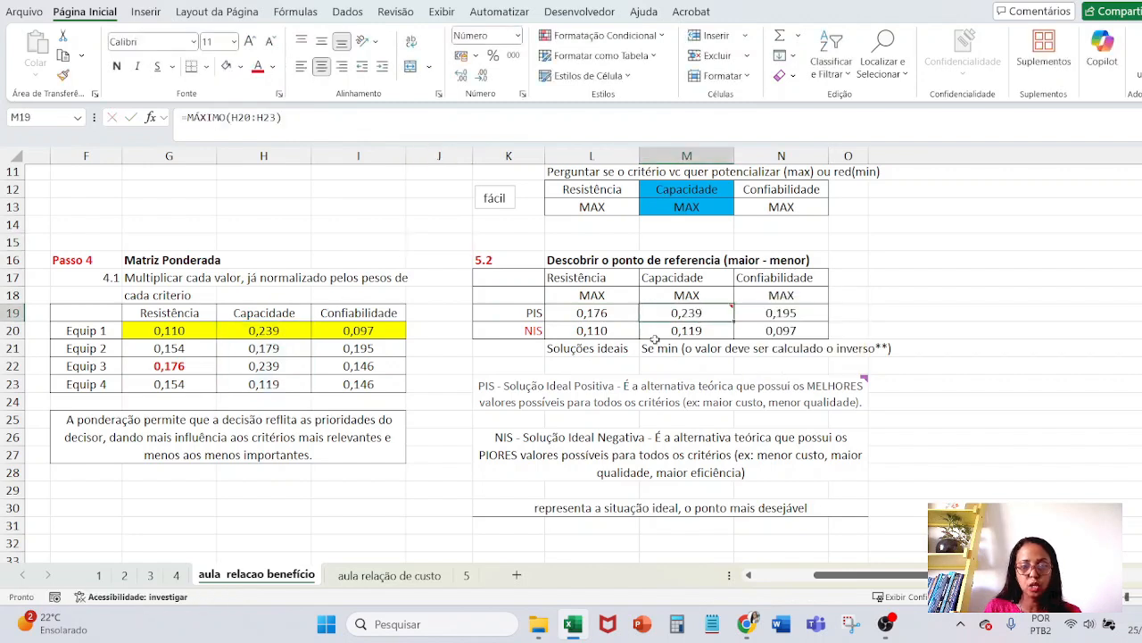
pyautogui.moveTo(271, 324); pyautogui.dragTo(277, 366)
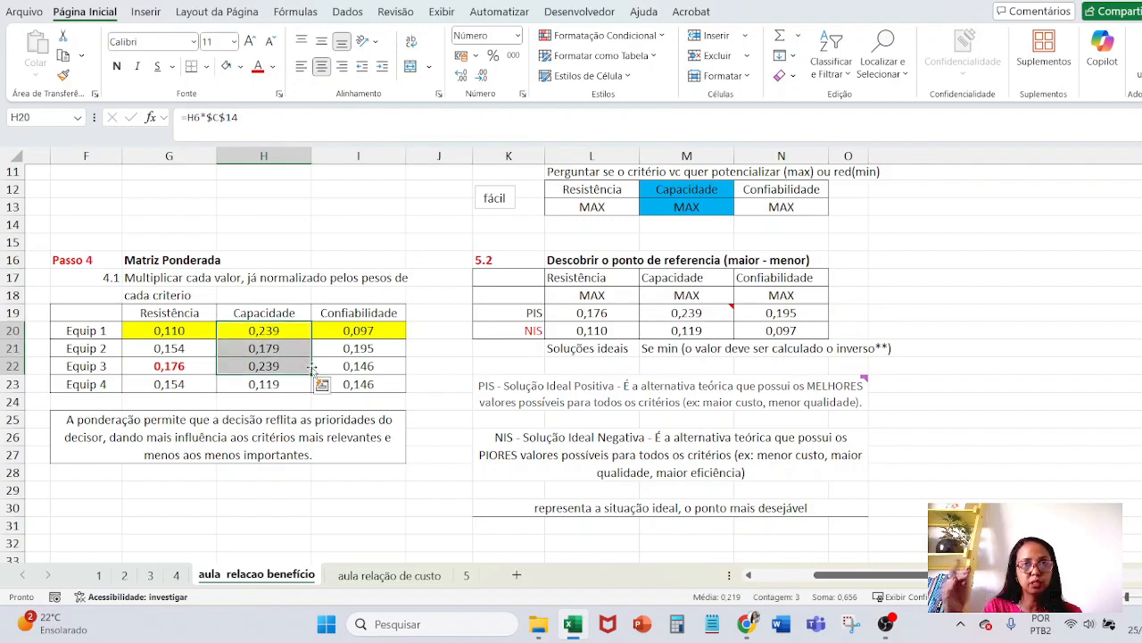
pyautogui.click(453, 353)
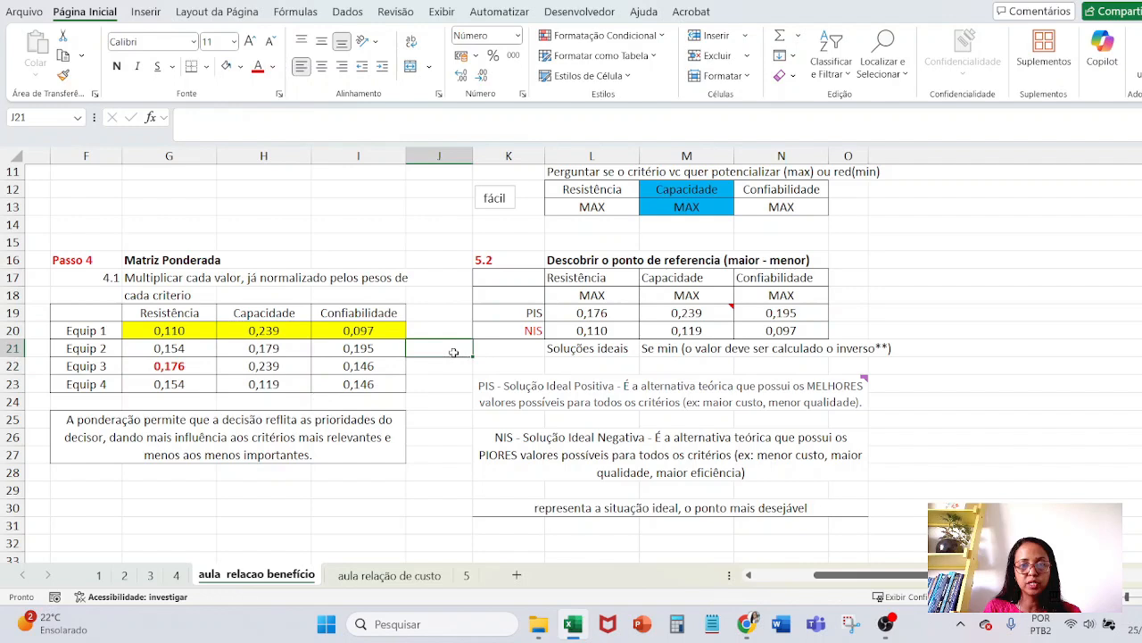
pyautogui.click(811, 312)
pyautogui.click(302, 116)
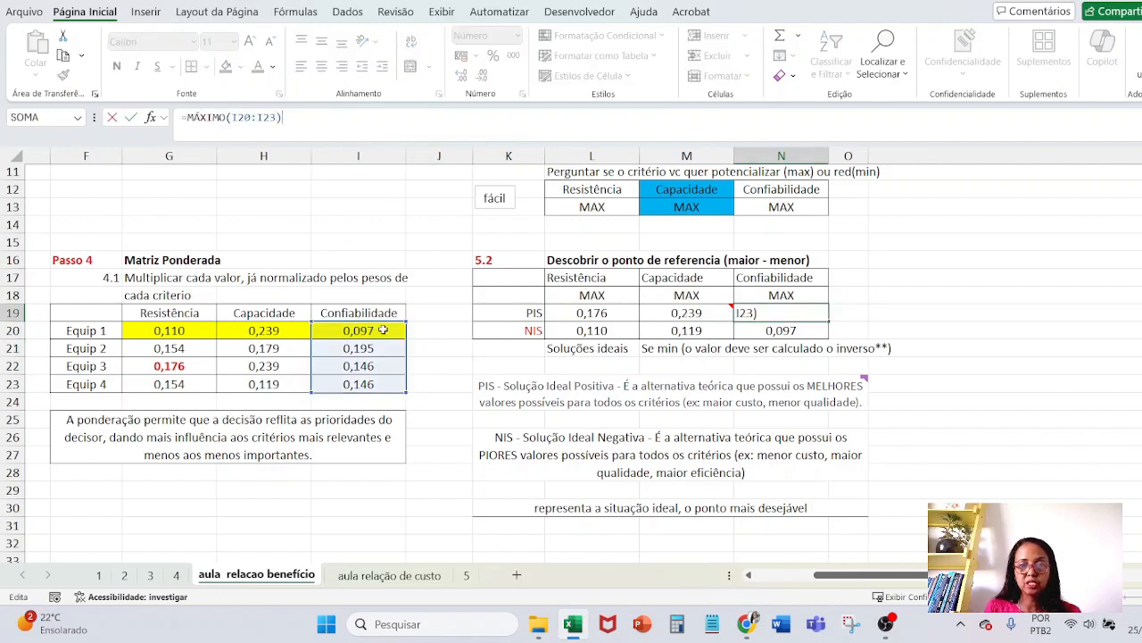
pyautogui.click(882, 310)
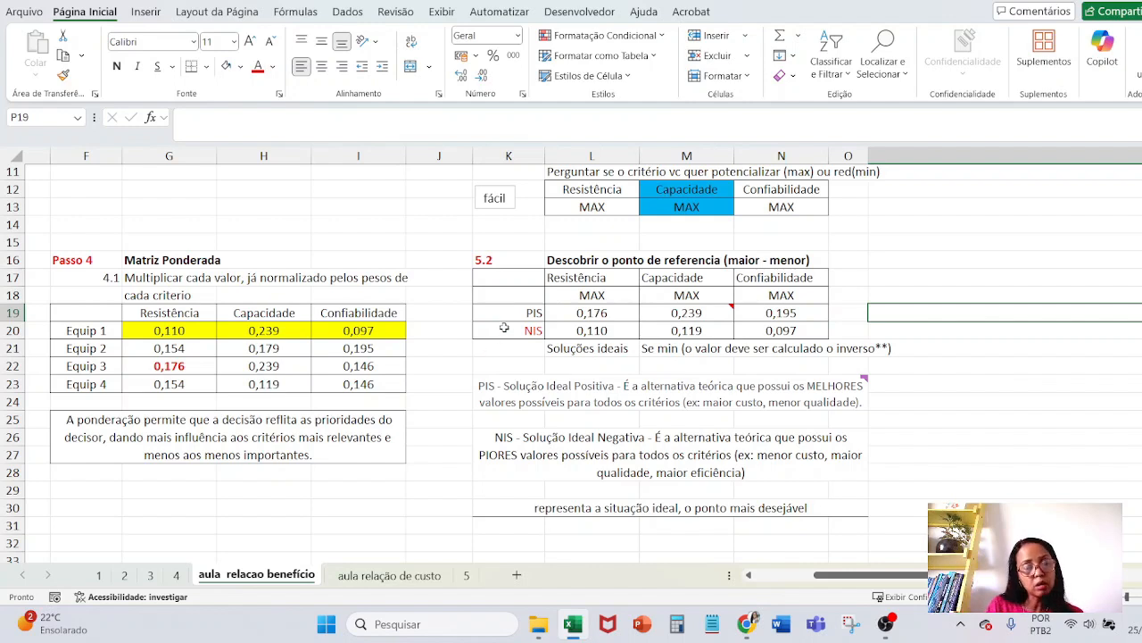
# Step: Check the Resistência NIS formula in L20 and clear it from the cell
pyautogui.click(617, 331)
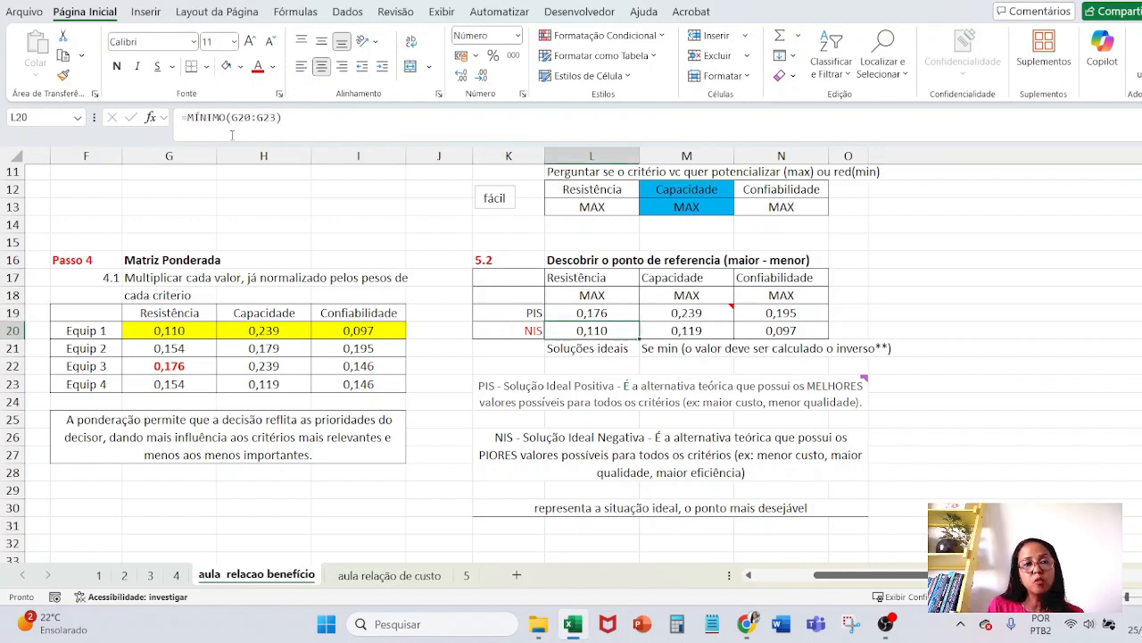
pyautogui.click(229, 120)
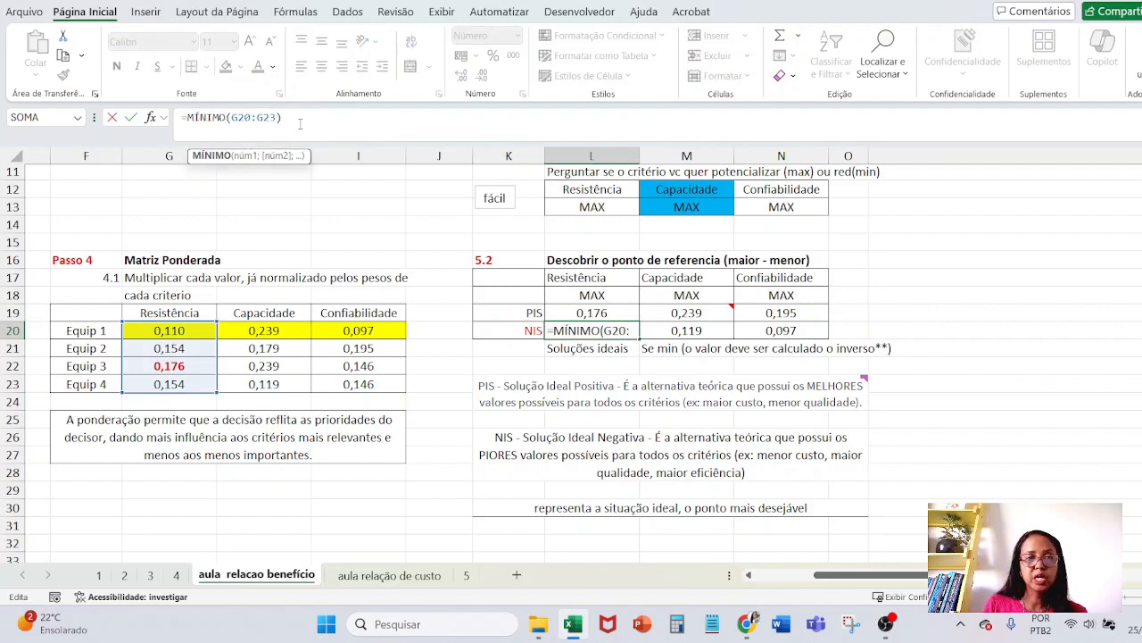
pyautogui.moveTo(300, 124); pyautogui.dragTo(176, 134)
pyautogui.press('BackSpace')
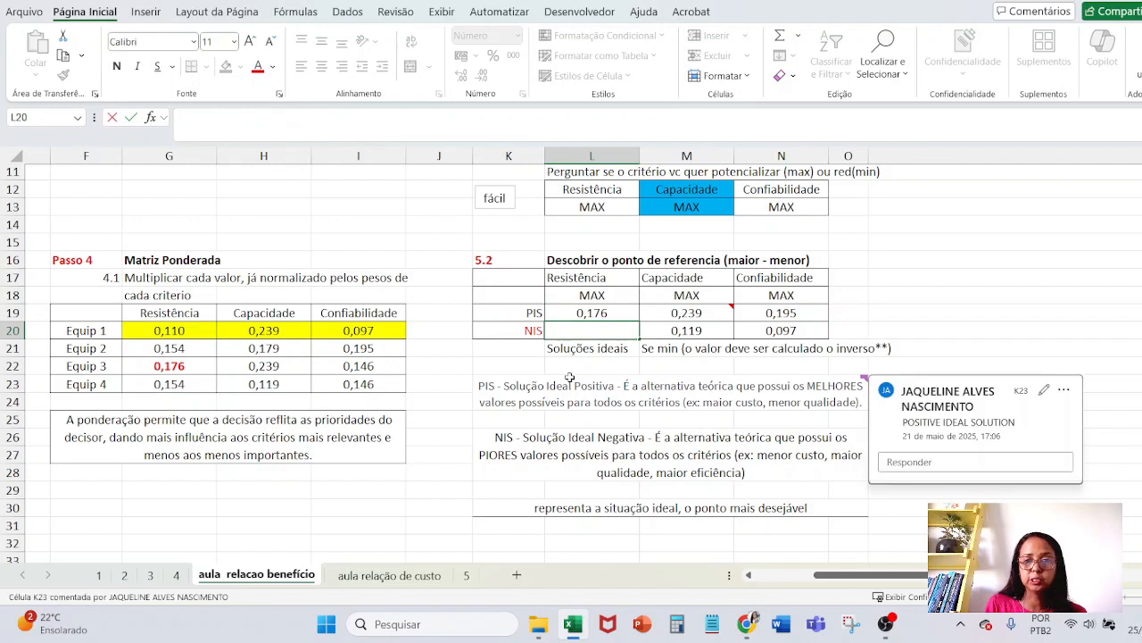
pyautogui.click(568, 367)
pyautogui.click(566, 327)
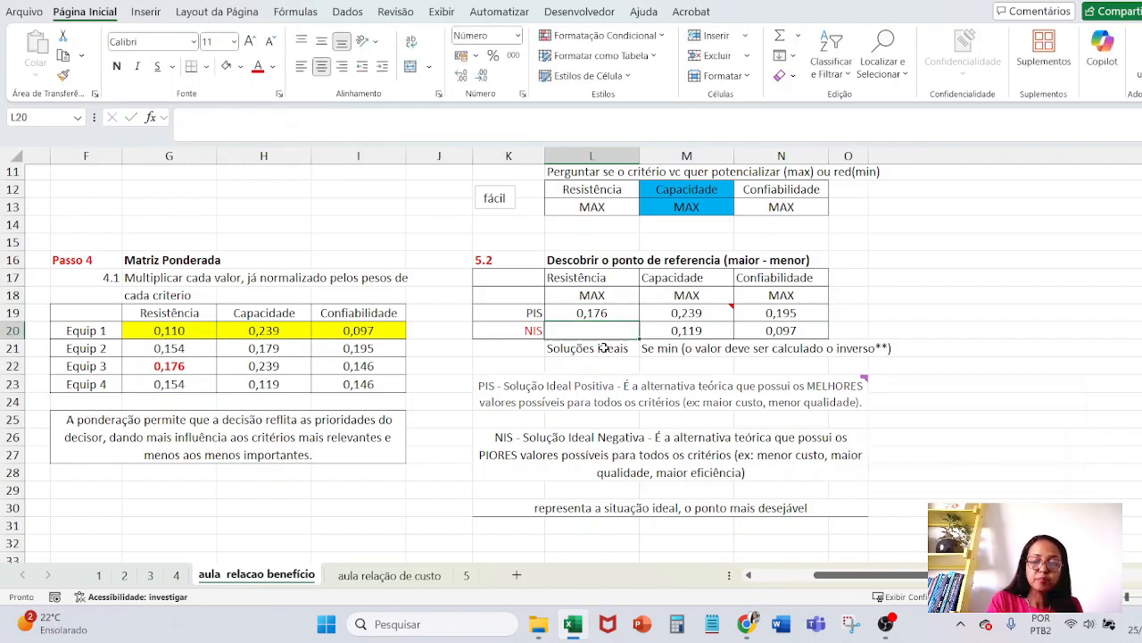
# Step: Try to re-enter the accented MÍNIMO function in L20, comparing it with the unaccented spelling "MIN"
pyautogui.write('=MÍ')
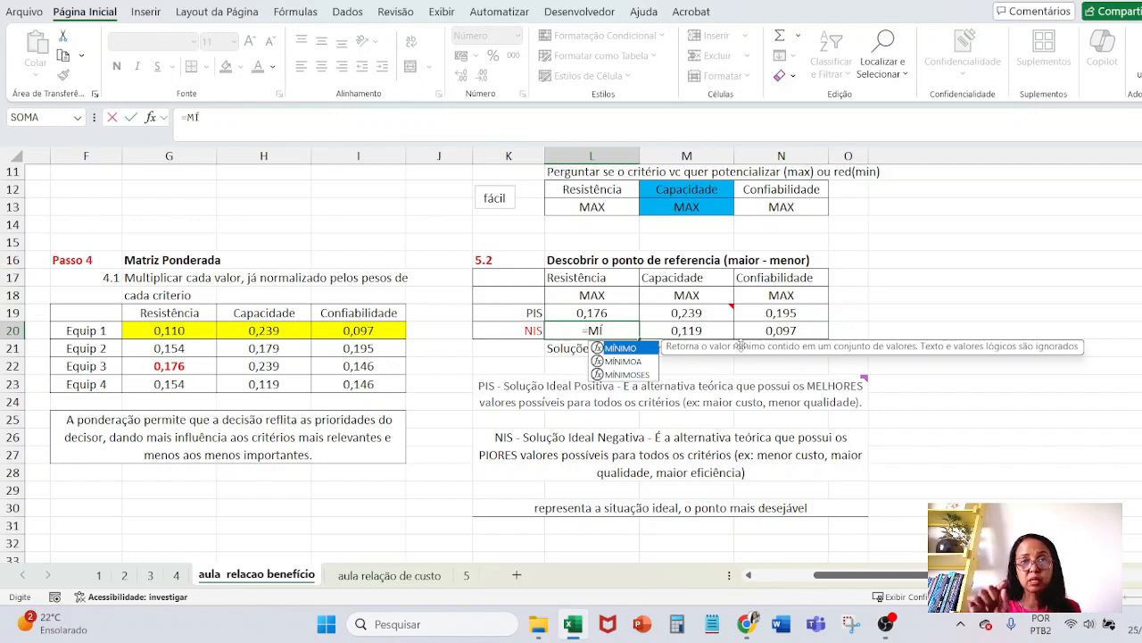
pyautogui.press('BackSpace')
pyautogui.press('BackSpace')
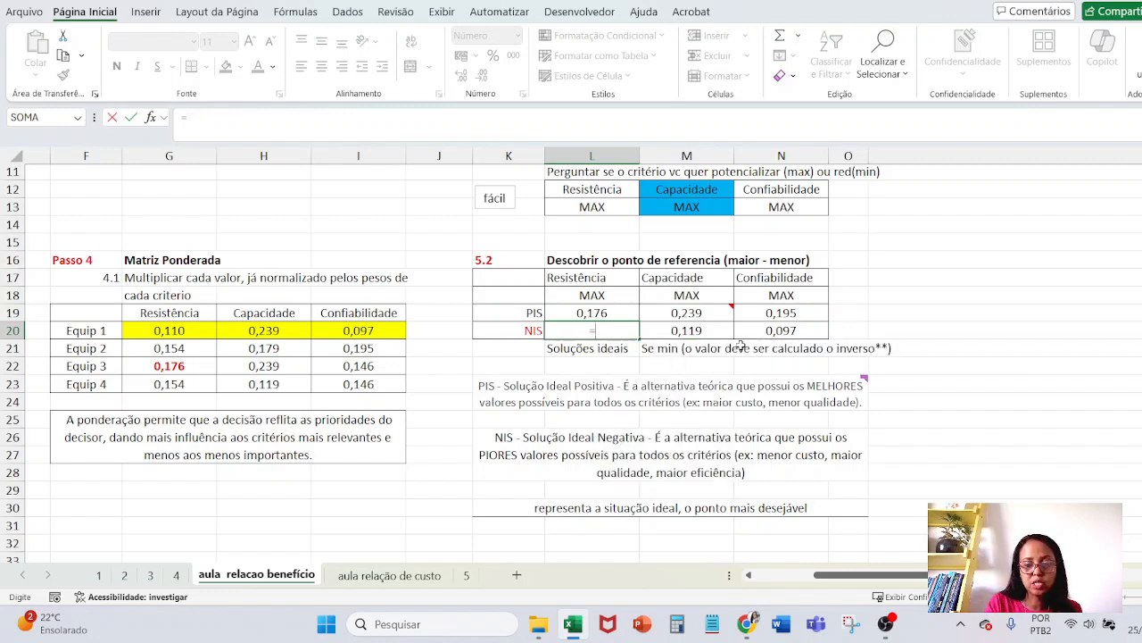
pyautogui.write('MIN')
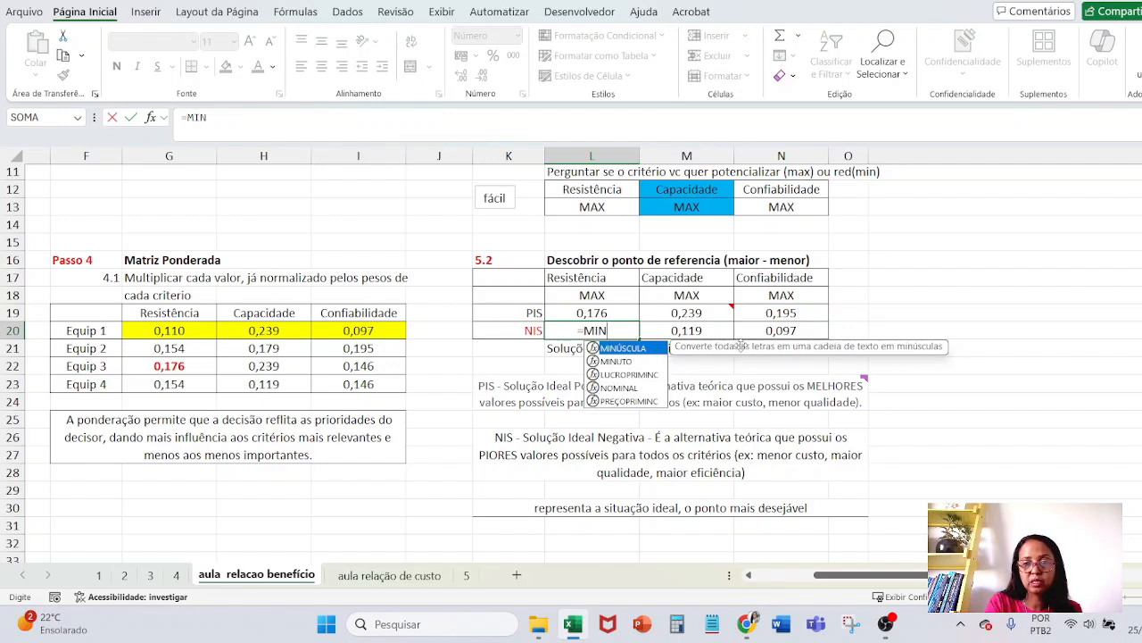
pyautogui.press('BackSpace')
pyautogui.press('BackSpace')
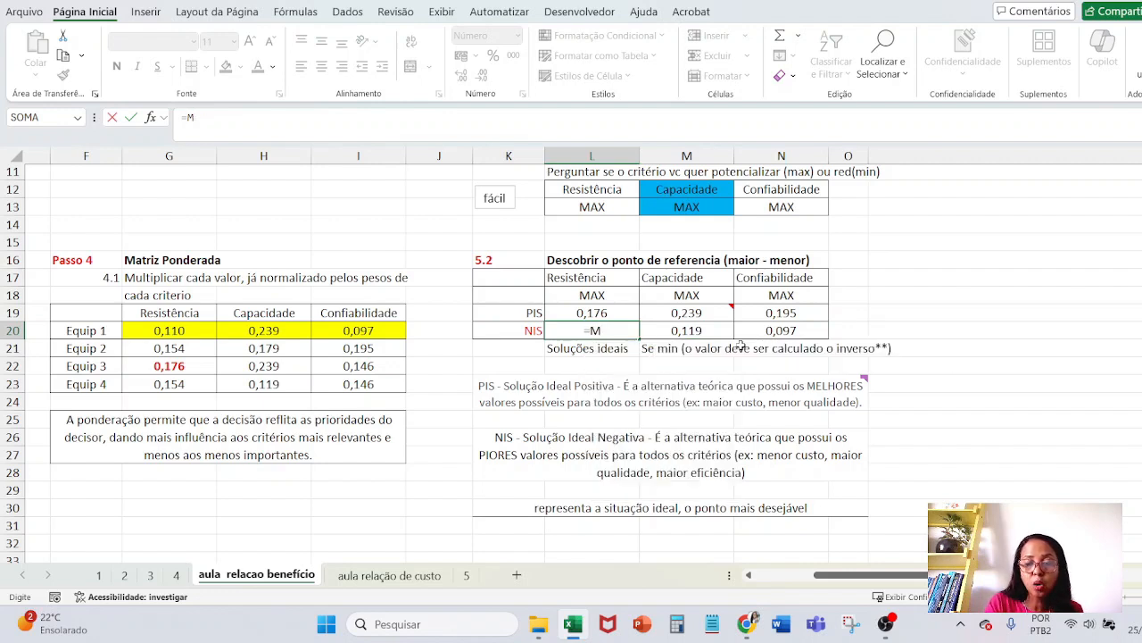
pyautogui.write('Í')
pyautogui.press('Escape')
pyautogui.press('Escape')
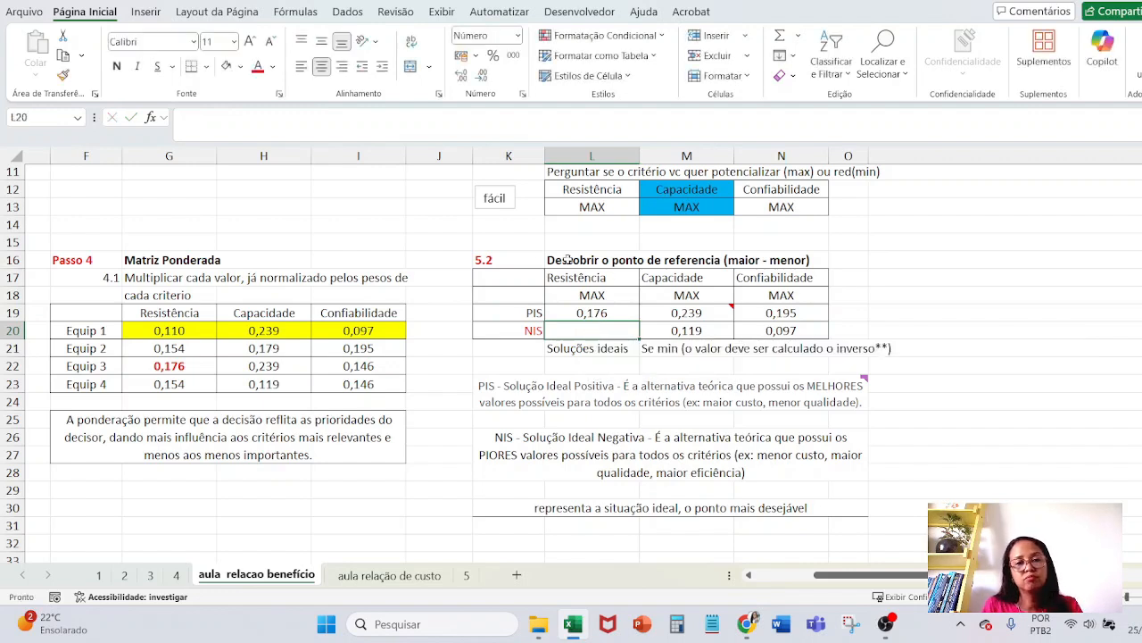
pyautogui.click(413, 217)
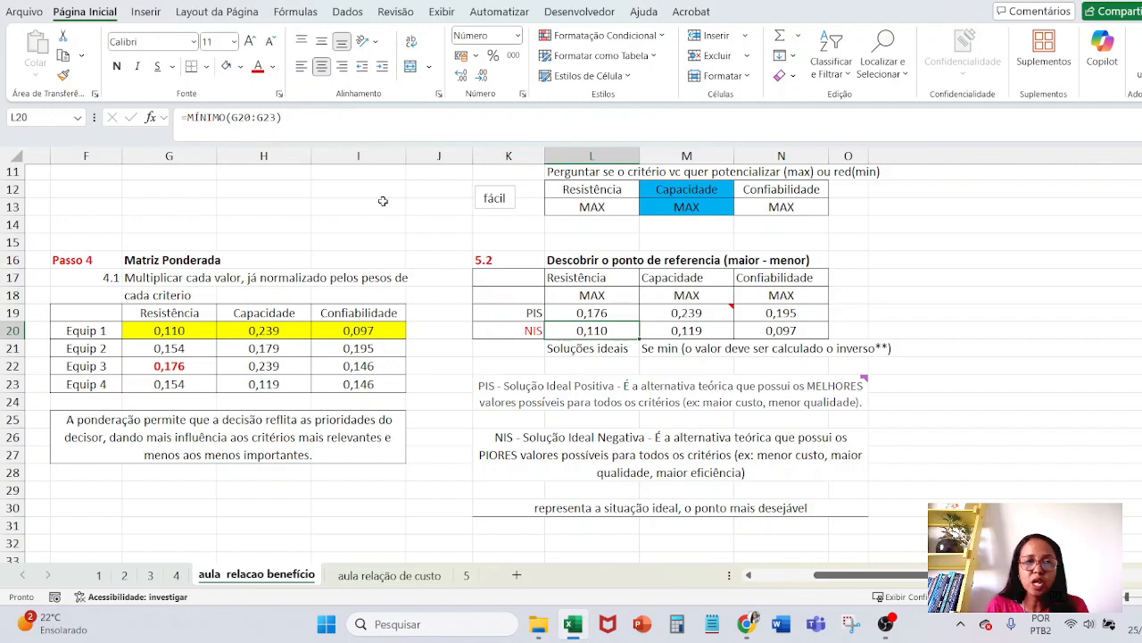
# Step: Inspect the NIS formulas for Resistência in L20 and Capacidade in M20
pyautogui.click(312, 139)
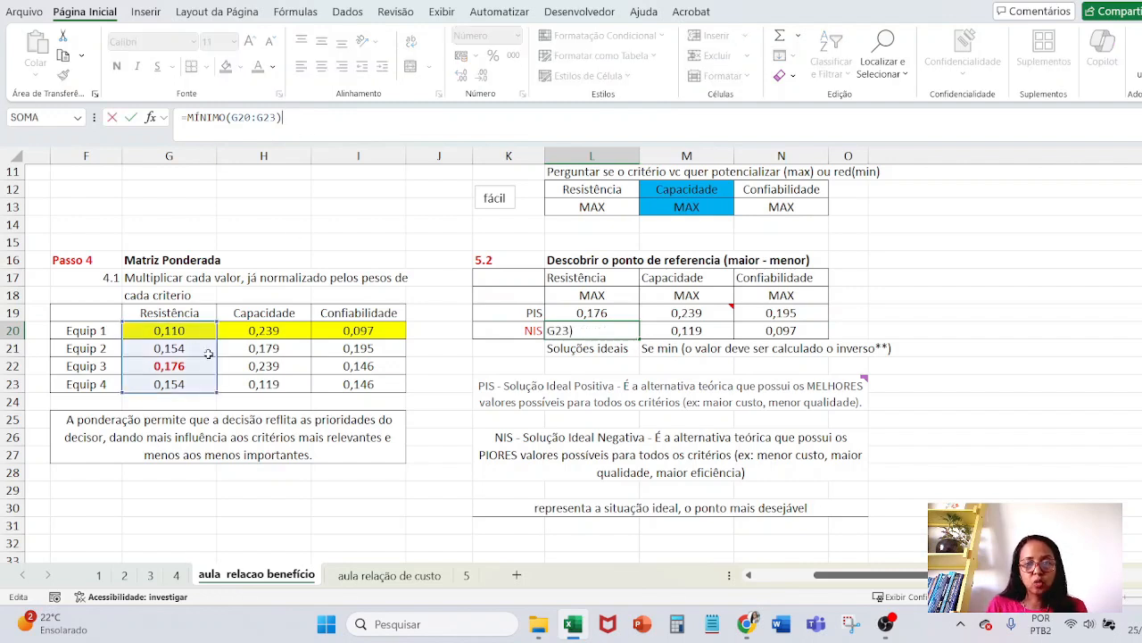
pyautogui.click(418, 352)
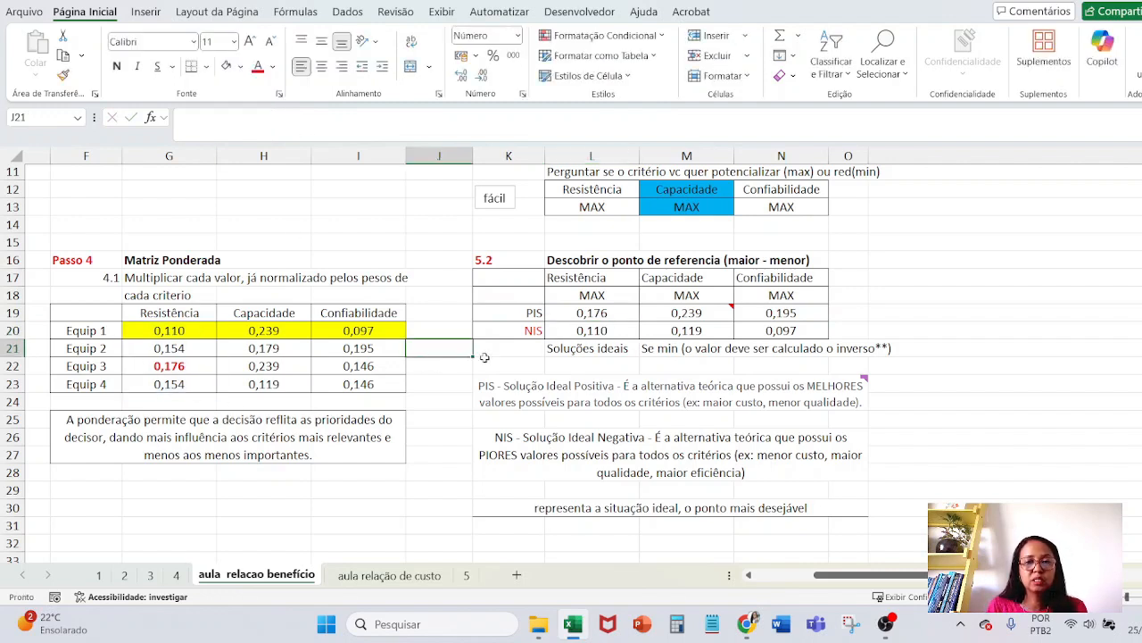
pyautogui.click(613, 329)
pyautogui.click(719, 333)
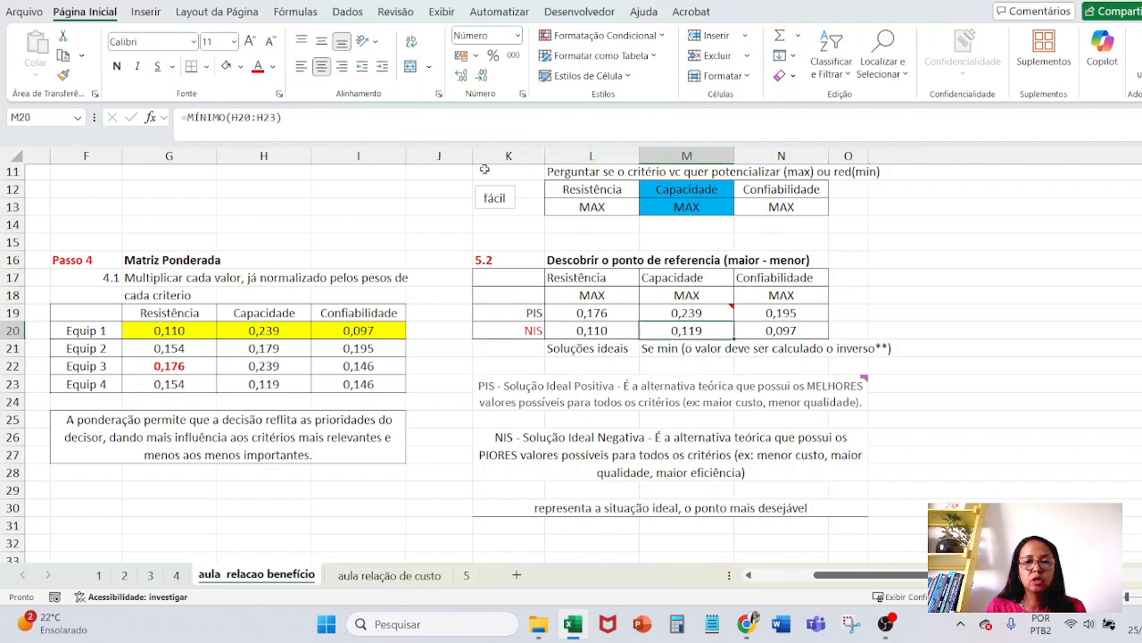
# Step: Check which weighted matrix ranges feed the NIS formulas for Capacidade in M20 and Confiabilidade in N20
pyautogui.click(364, 125)
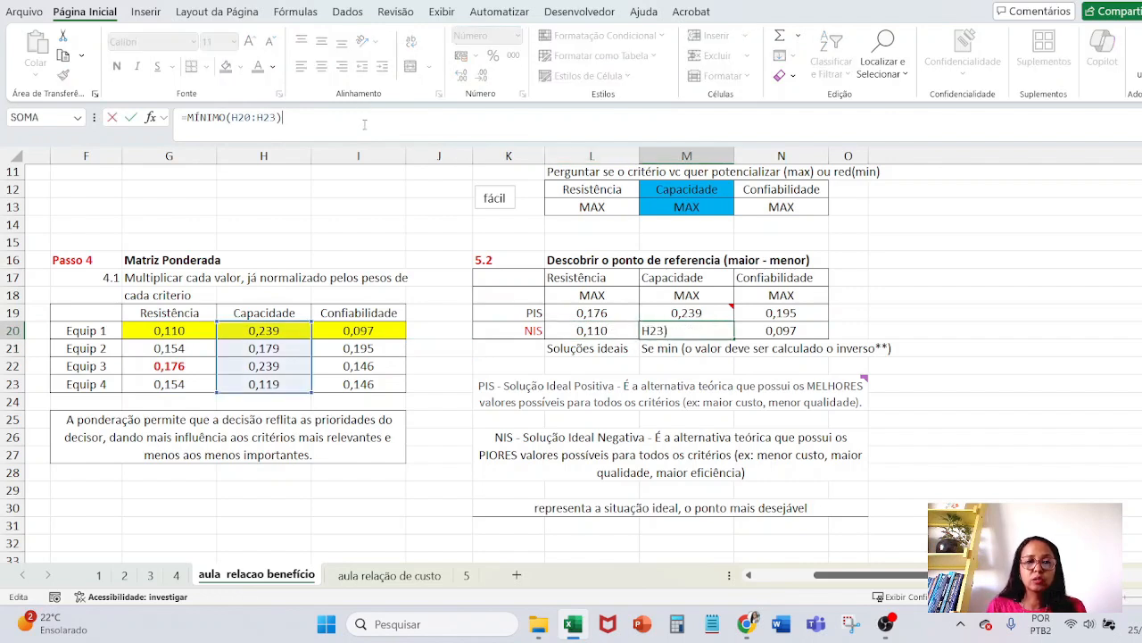
pyautogui.click(795, 331)
pyautogui.click(470, 126)
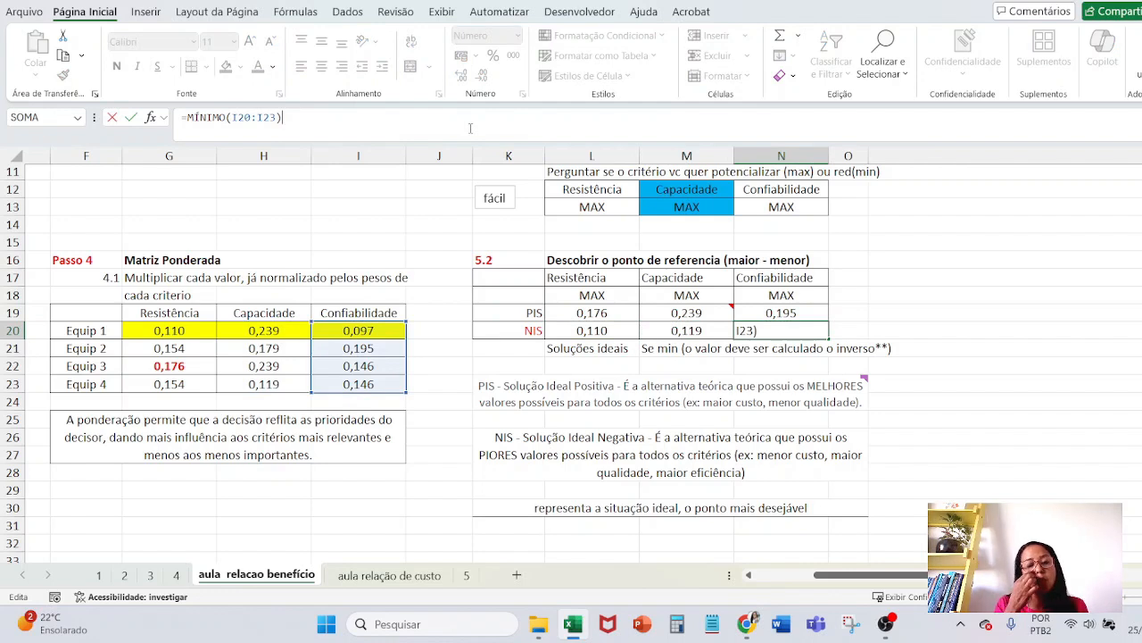
pyautogui.click(883, 260)
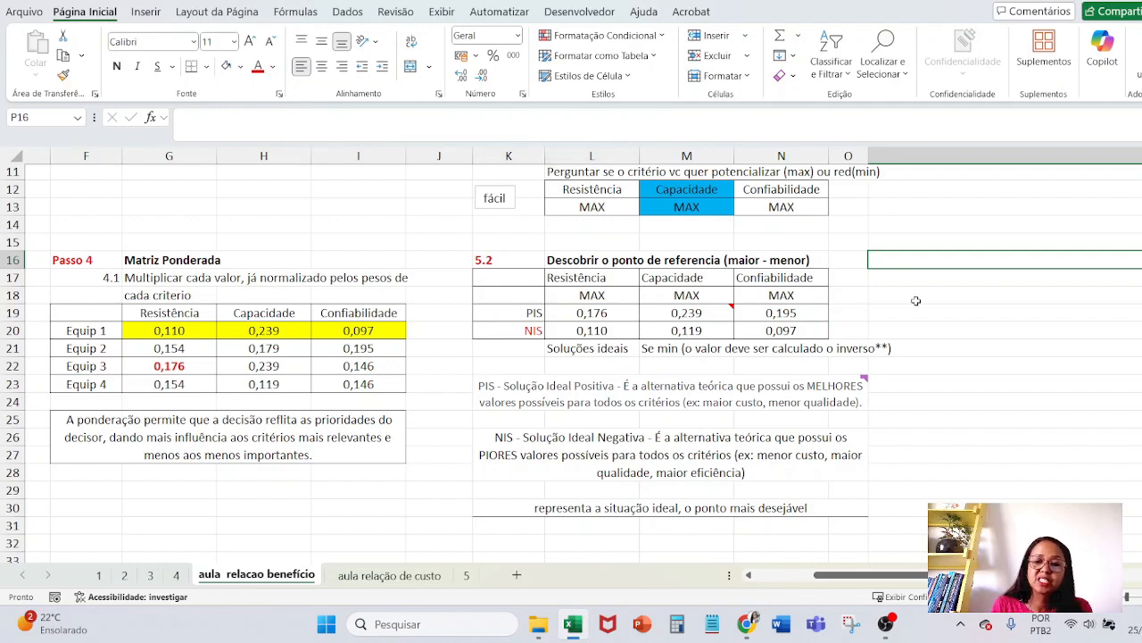
# Step: Review the Capacidade criterion's direction in M12:M13 and its linked cell M18 in the reference point table
pyautogui.moveTo(679, 189); pyautogui.dragTo(678, 207)
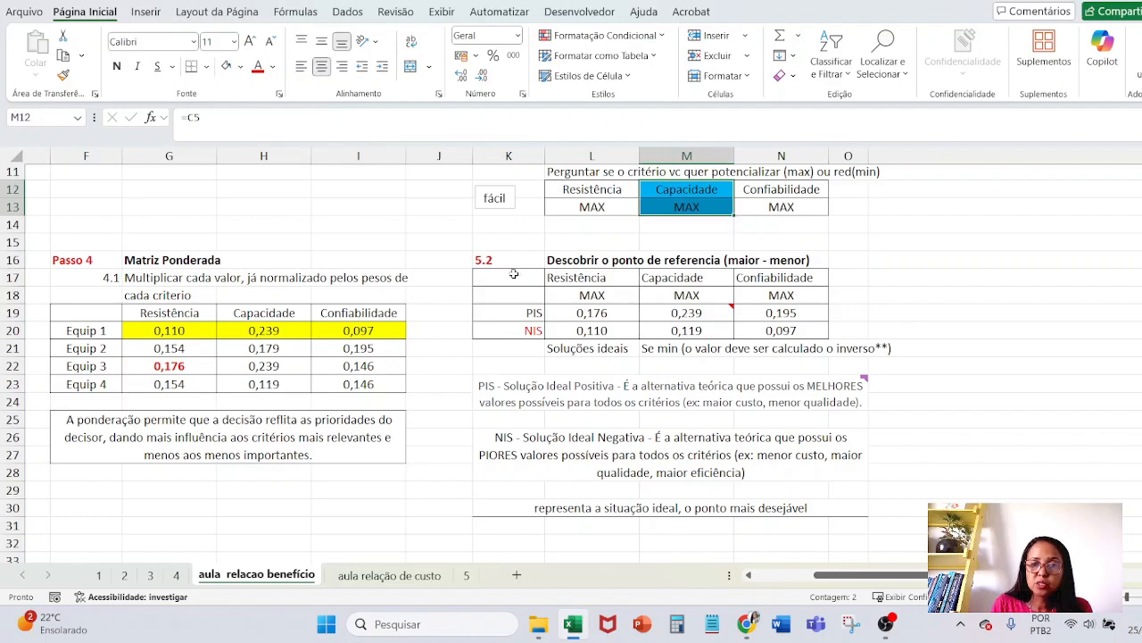
pyautogui.scroll(4, 933, 297)
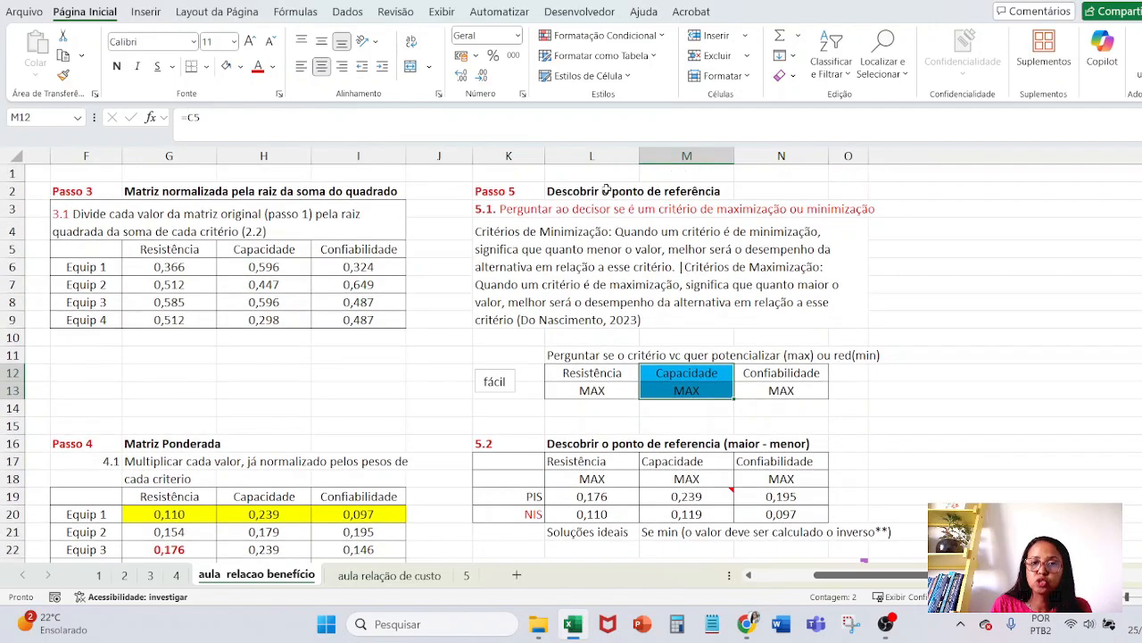
pyautogui.scroll(-2, 988, 344)
pyautogui.scroll(-1, 989, 350)
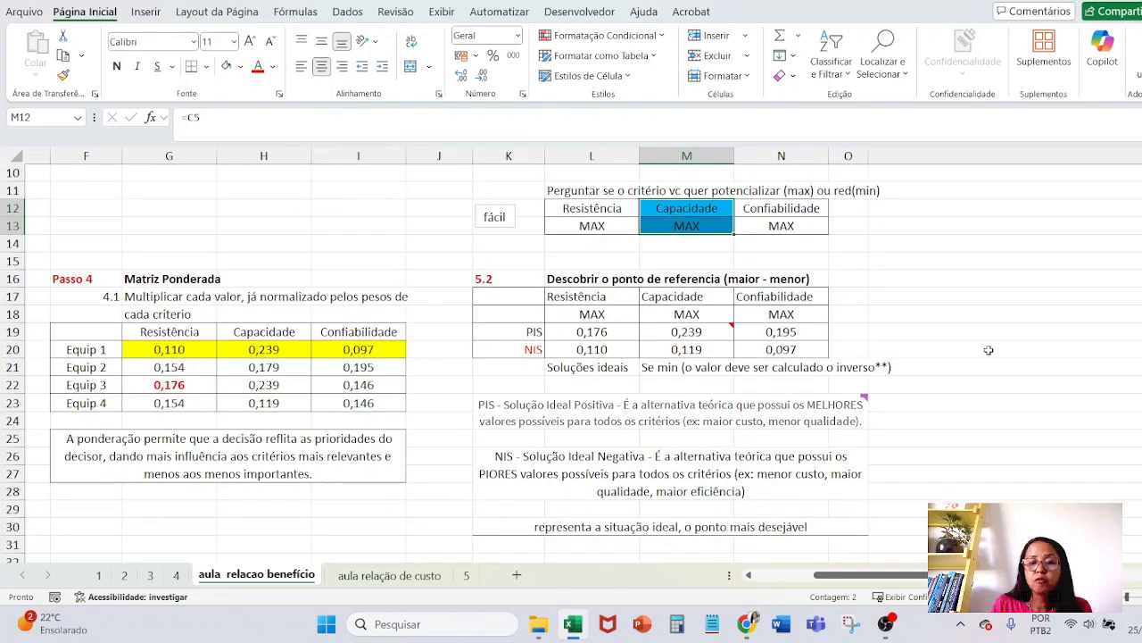
pyautogui.click(681, 314)
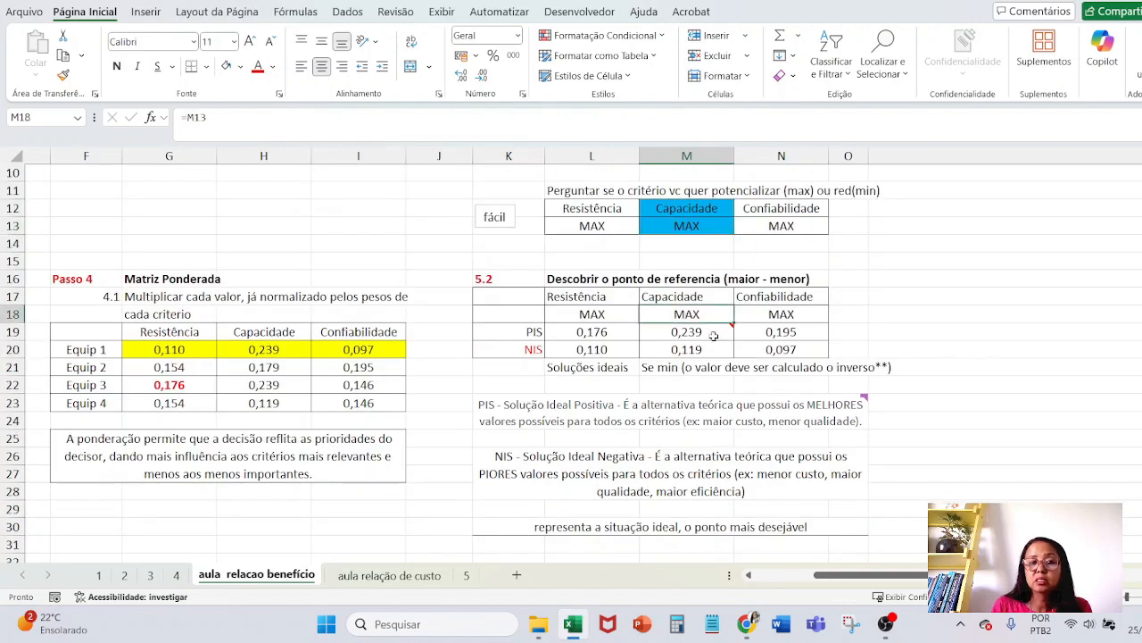
pyautogui.moveTo(714, 334)
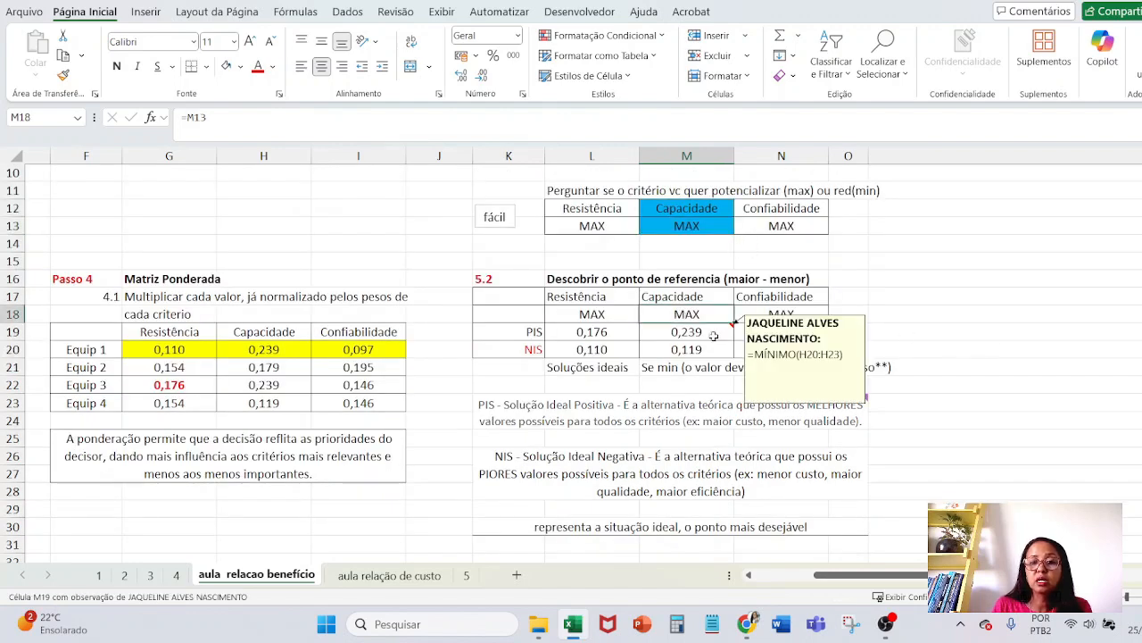
pyautogui.click(715, 223)
pyautogui.click(691, 207)
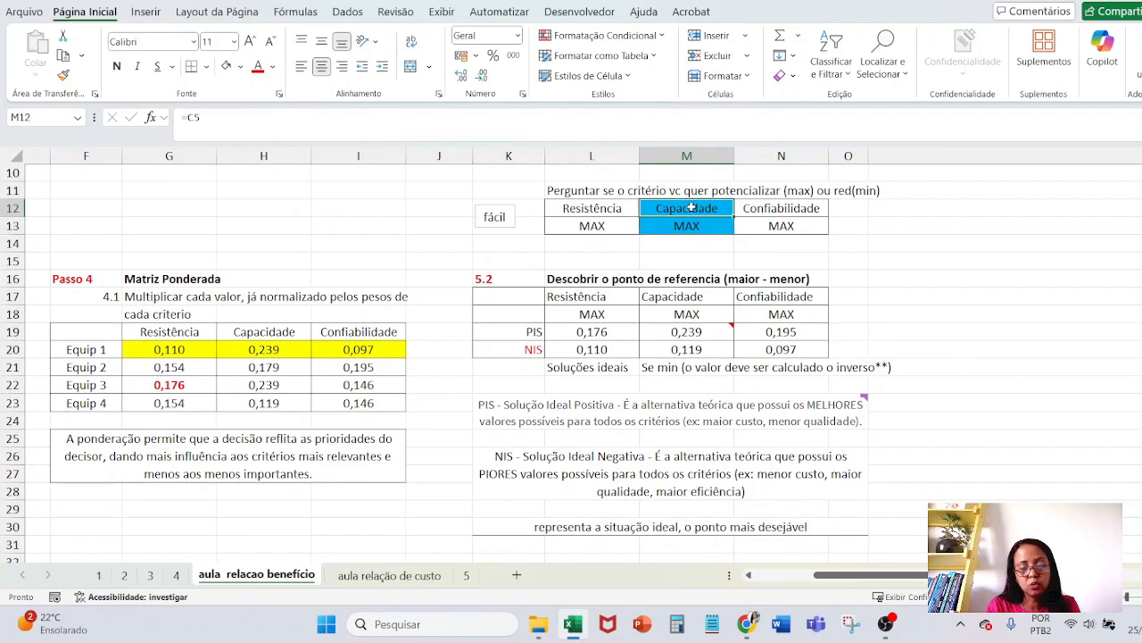
# Step: On the "aula relação de custo" sheet, examine the Custo criterion's direction, its PIS cell and the NIS definition
pyautogui.click(393, 575)
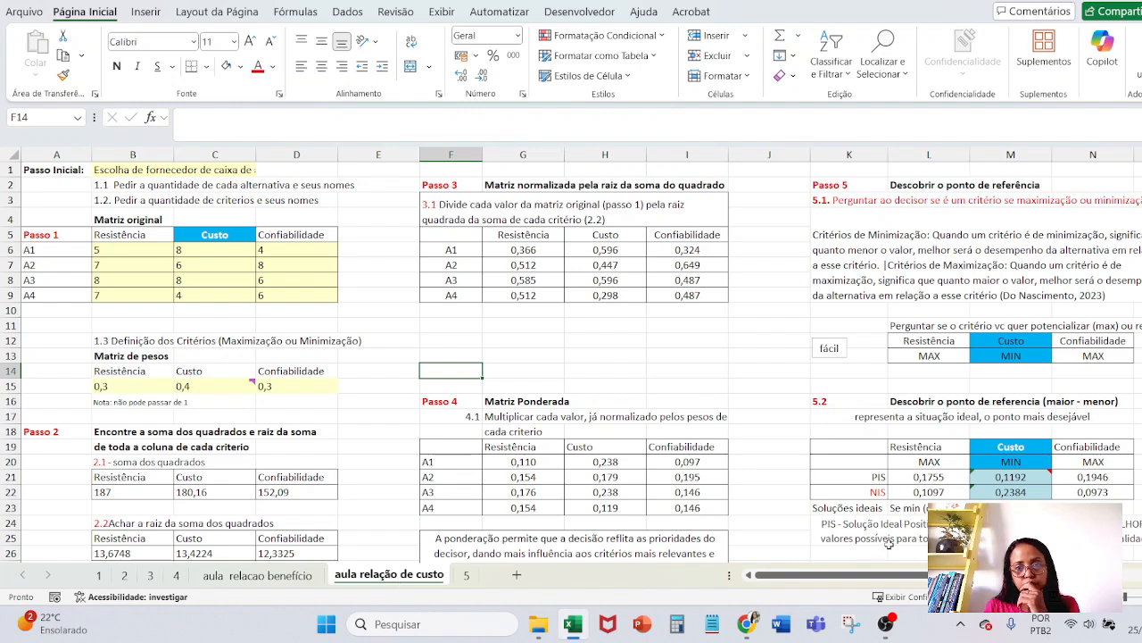
pyautogui.hscroll(5, 796, 413)
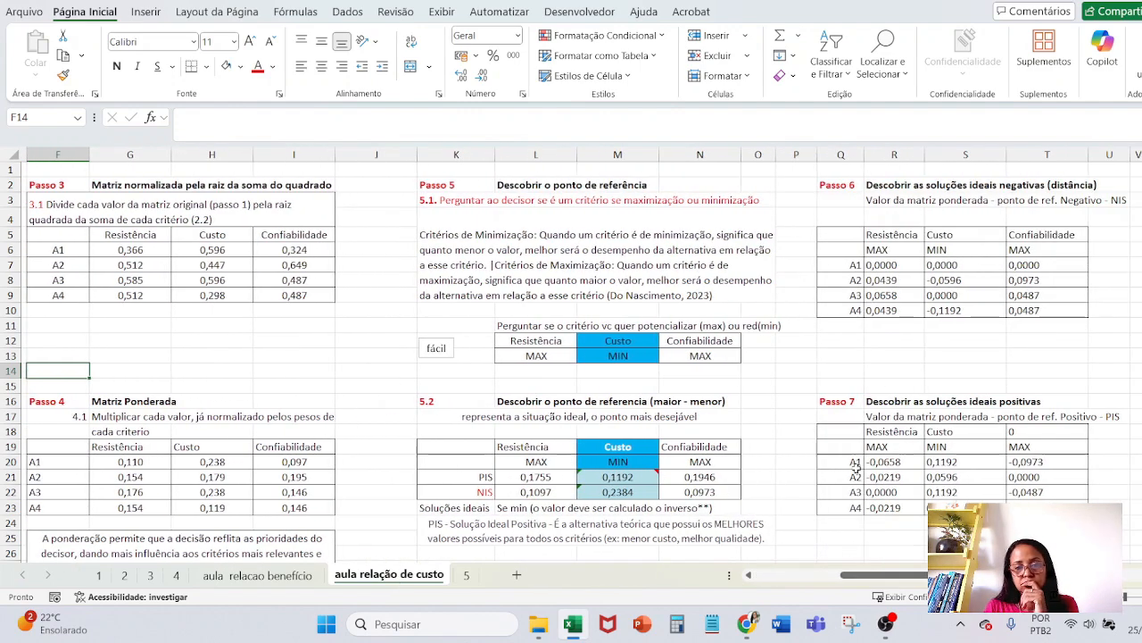
pyautogui.scroll(-2, 796, 412)
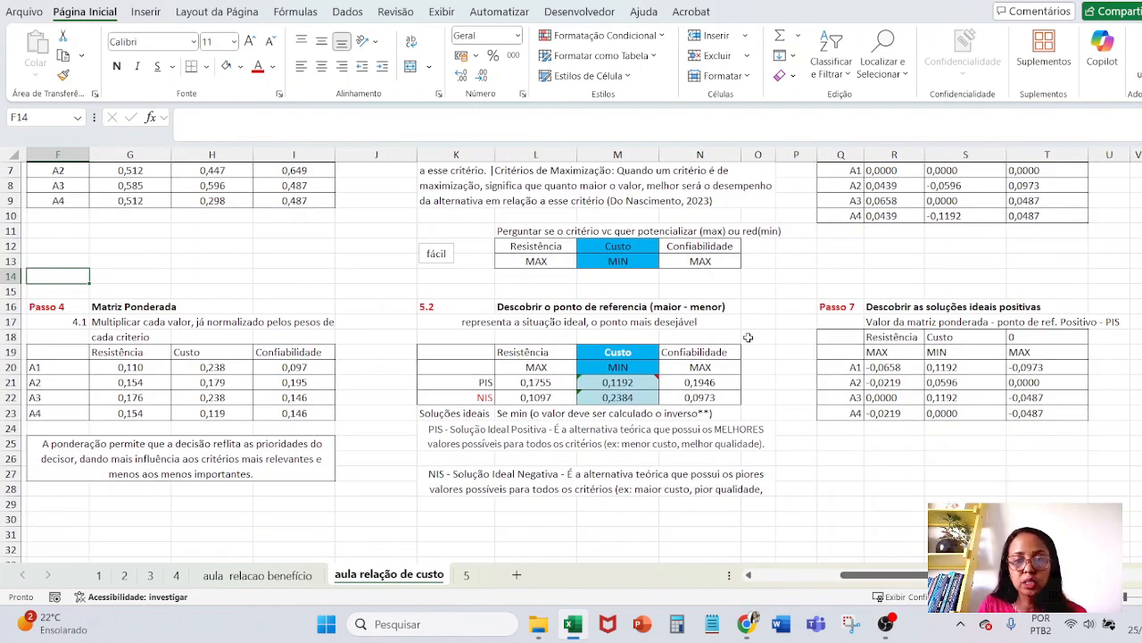
pyautogui.moveTo(616, 248)
pyautogui.mouseDown()
pyautogui.moveTo(618, 273)
pyautogui.moveTo(618, 261)
pyautogui.mouseUp()
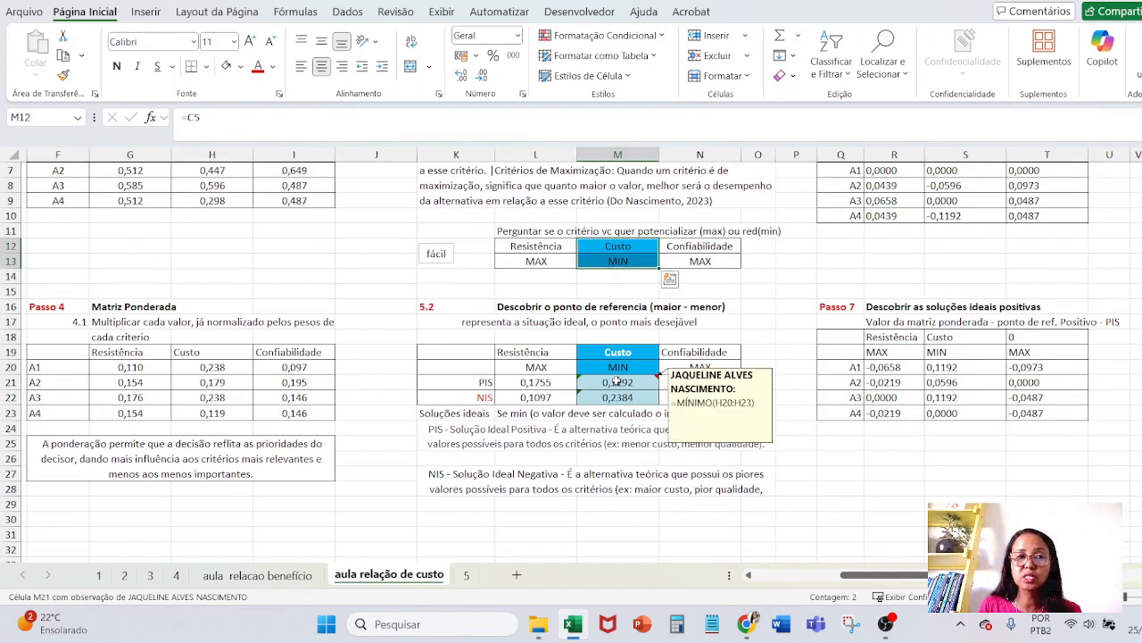
pyautogui.click(617, 381)
pyautogui.click(589, 473)
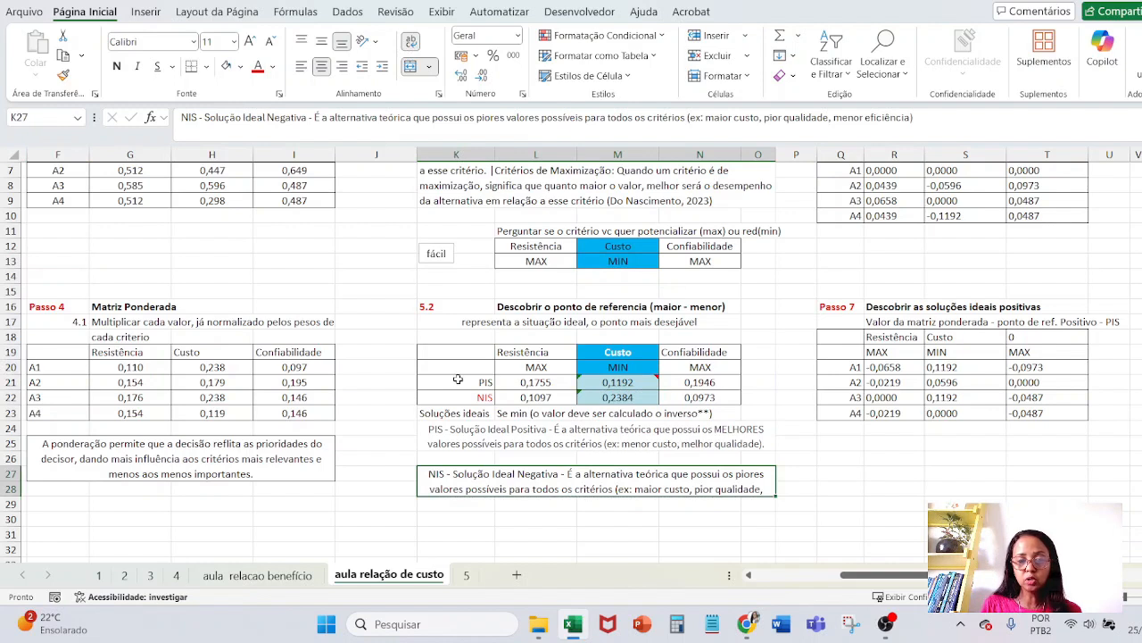
# Step: Compare the PIS row of the cost sheet with its definition and examine the Custo PIS formula in M21
pyautogui.moveTo(441, 381); pyautogui.dragTo(700, 382)
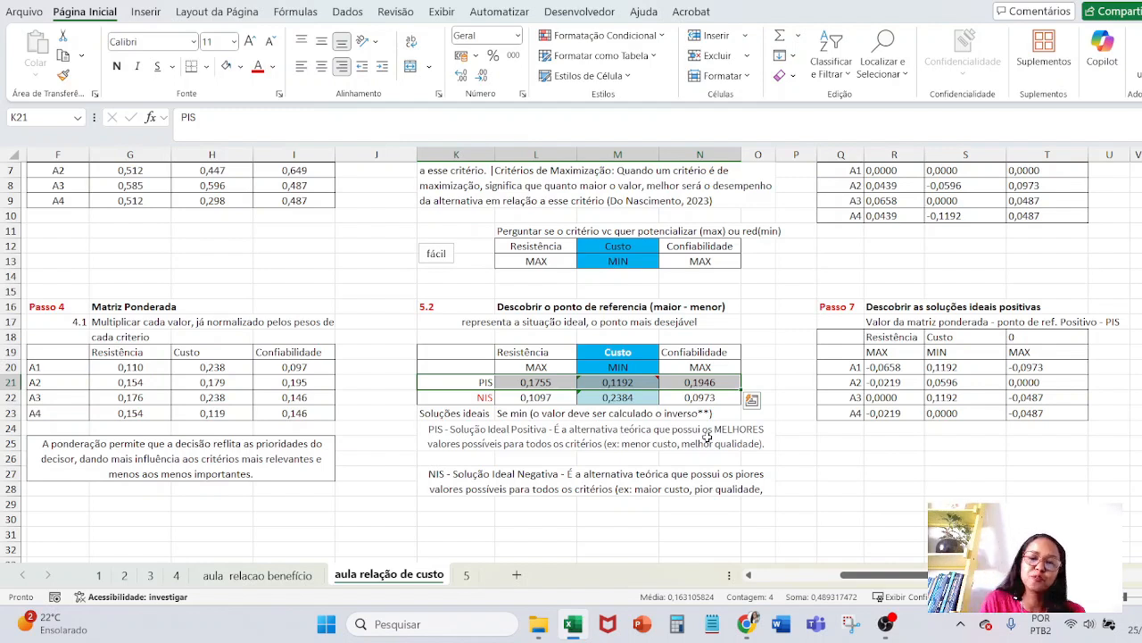
pyautogui.click(629, 429)
pyautogui.click(616, 383)
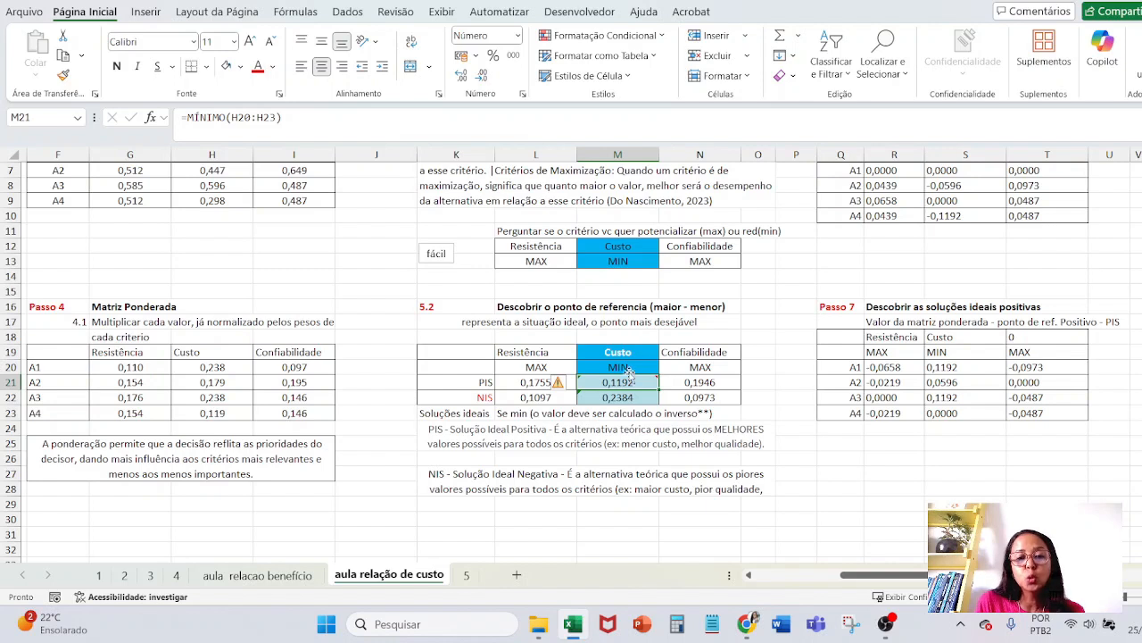
pyautogui.moveTo(631, 382)
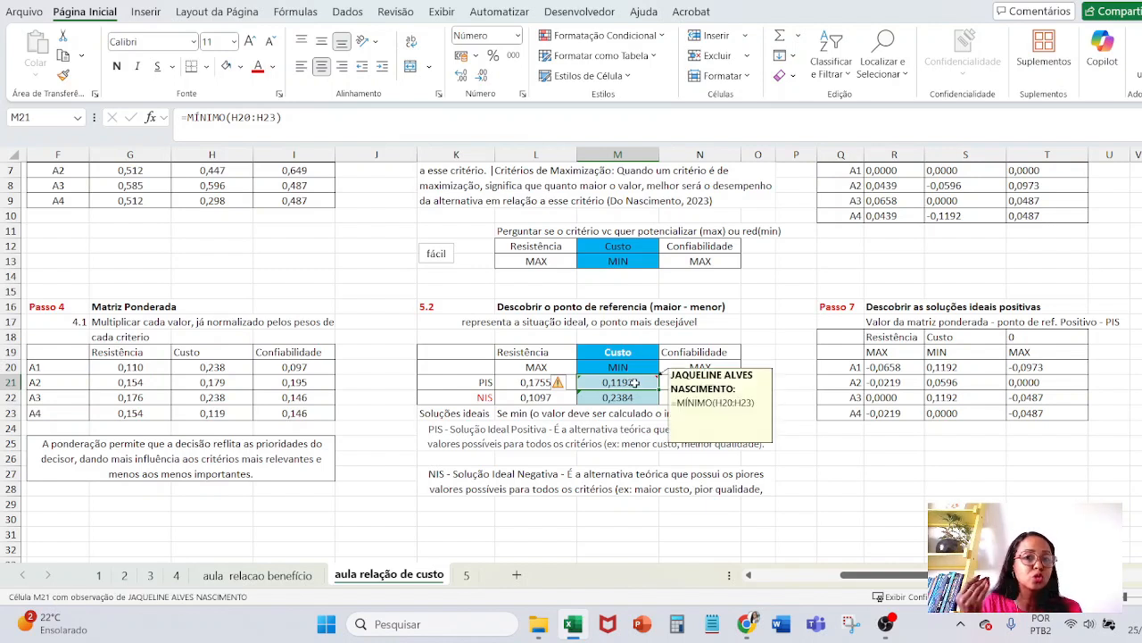
# Step: Inspect the PIS formulas for Resistência in L21 and Confiabilidade in N21 on the cost sheet
pyautogui.click(532, 383)
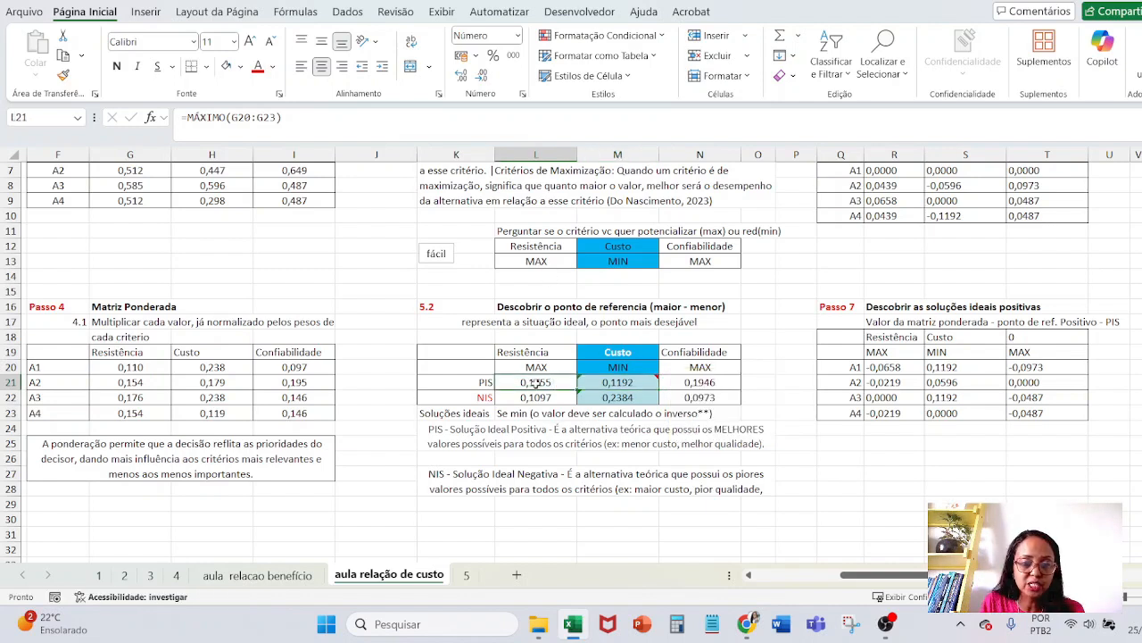
pyautogui.click(313, 121)
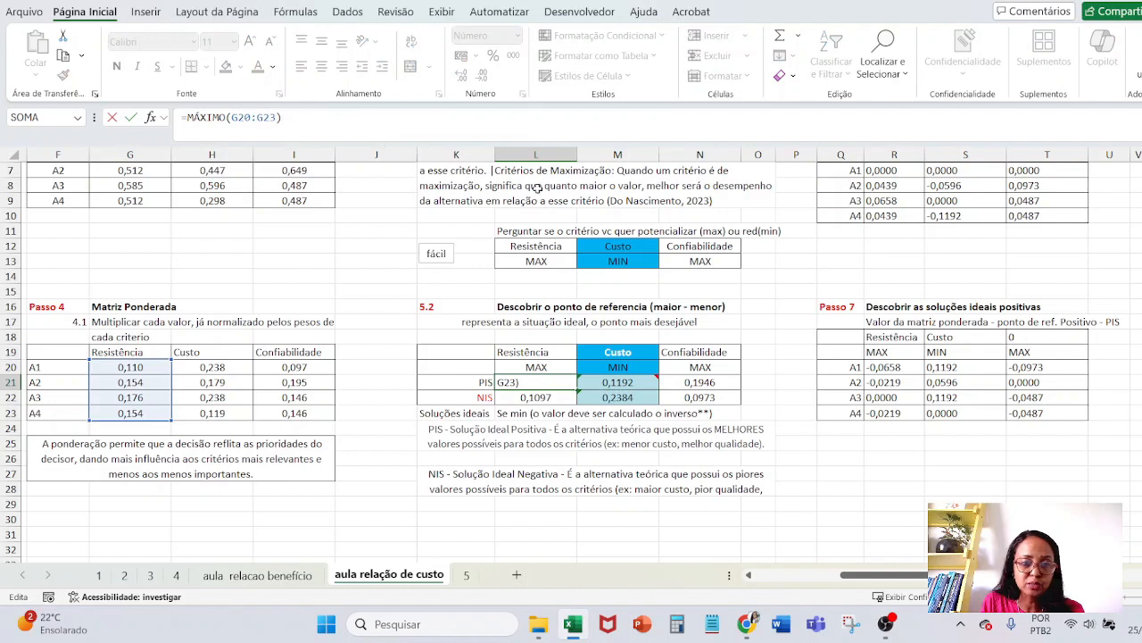
pyautogui.click(720, 386)
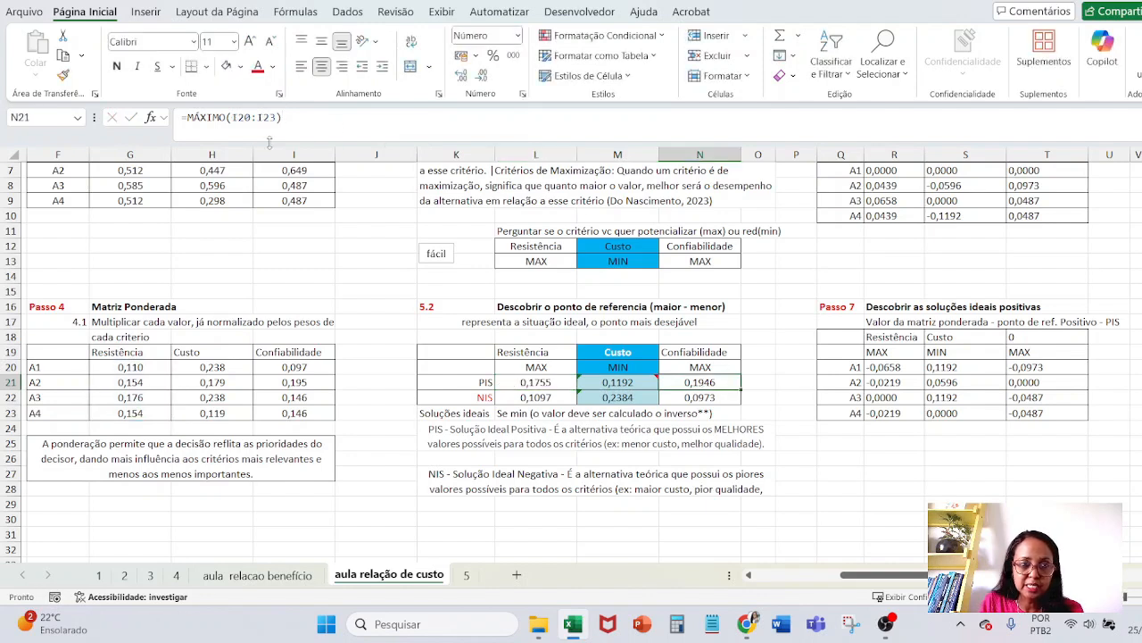
pyautogui.click(317, 116)
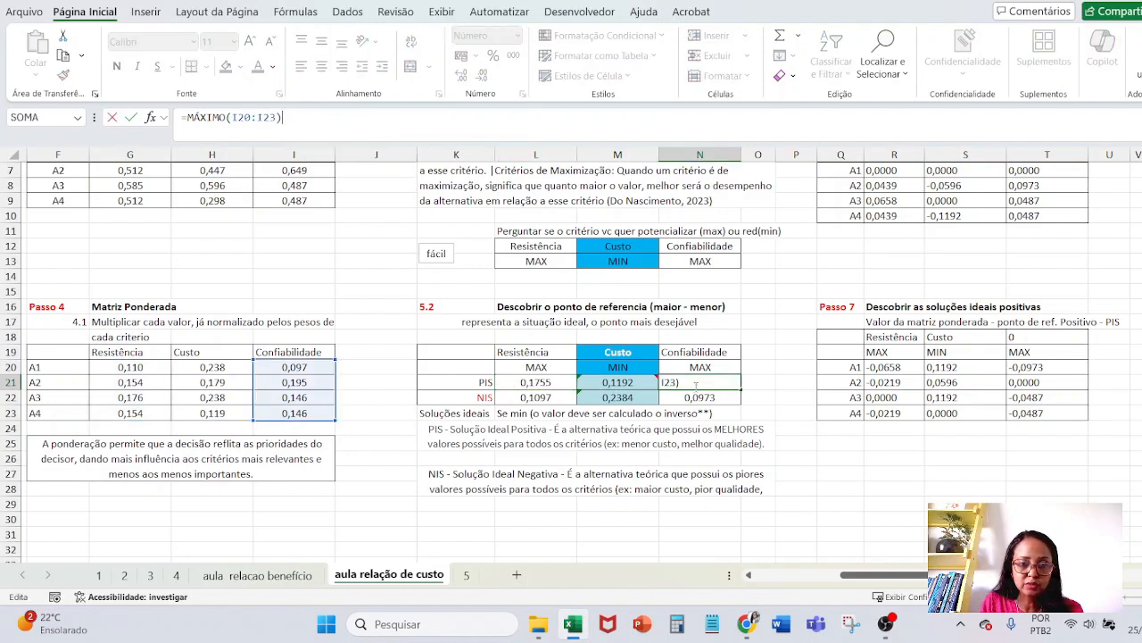
pyautogui.click(614, 416)
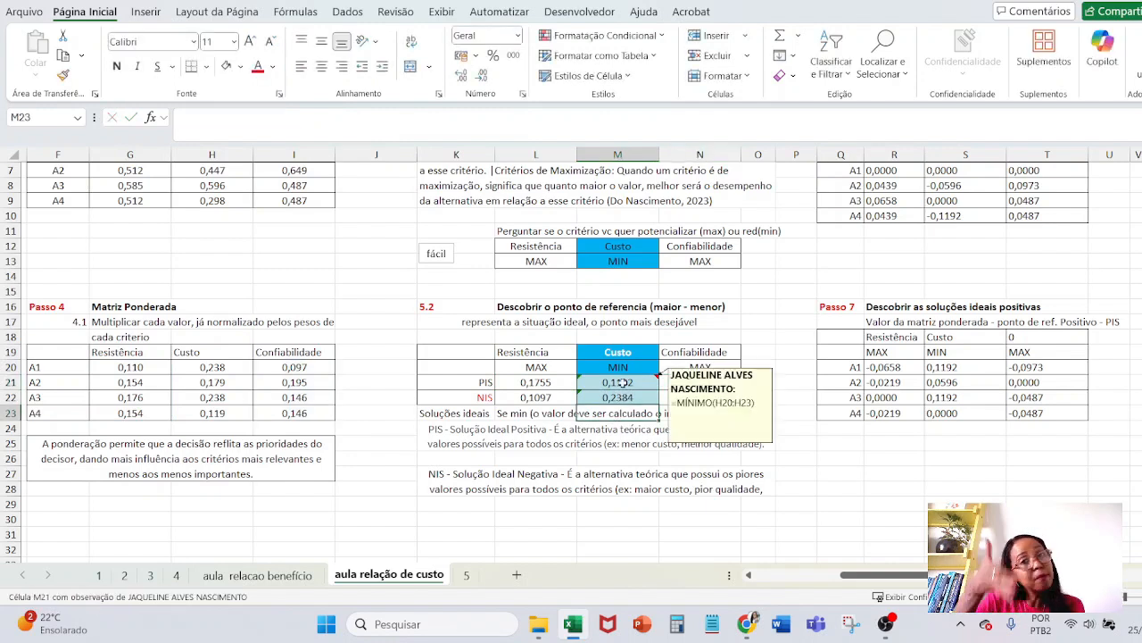
# Step: Compare the Custo formulas for PIS in M21 and NIS in M22 on the cost sheet
pyautogui.click(622, 382)
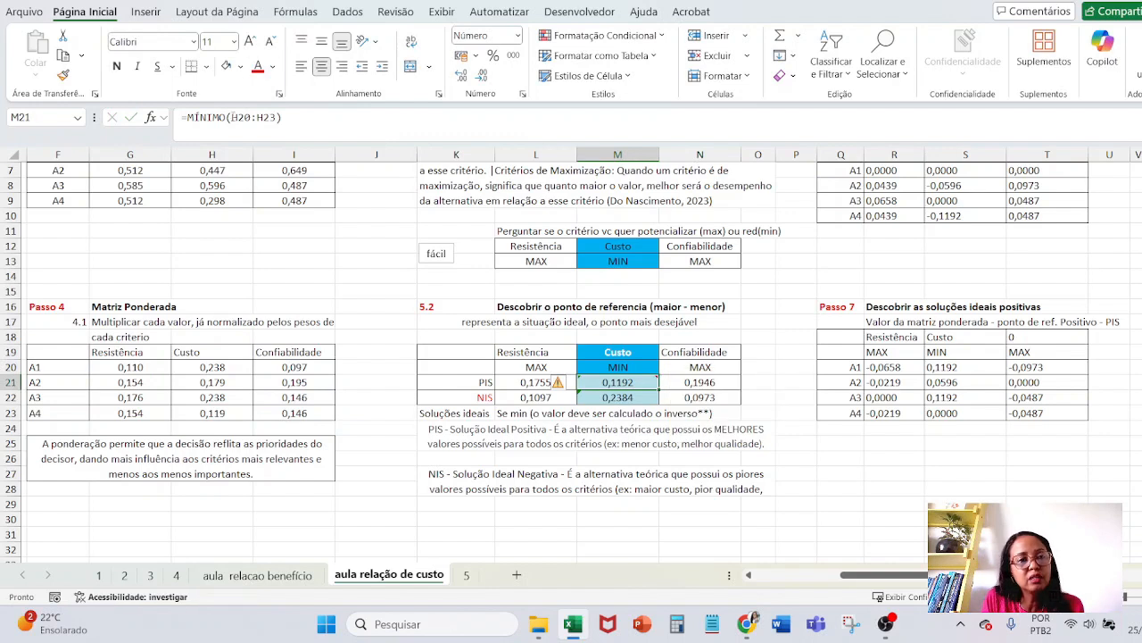
pyautogui.click(218, 116)
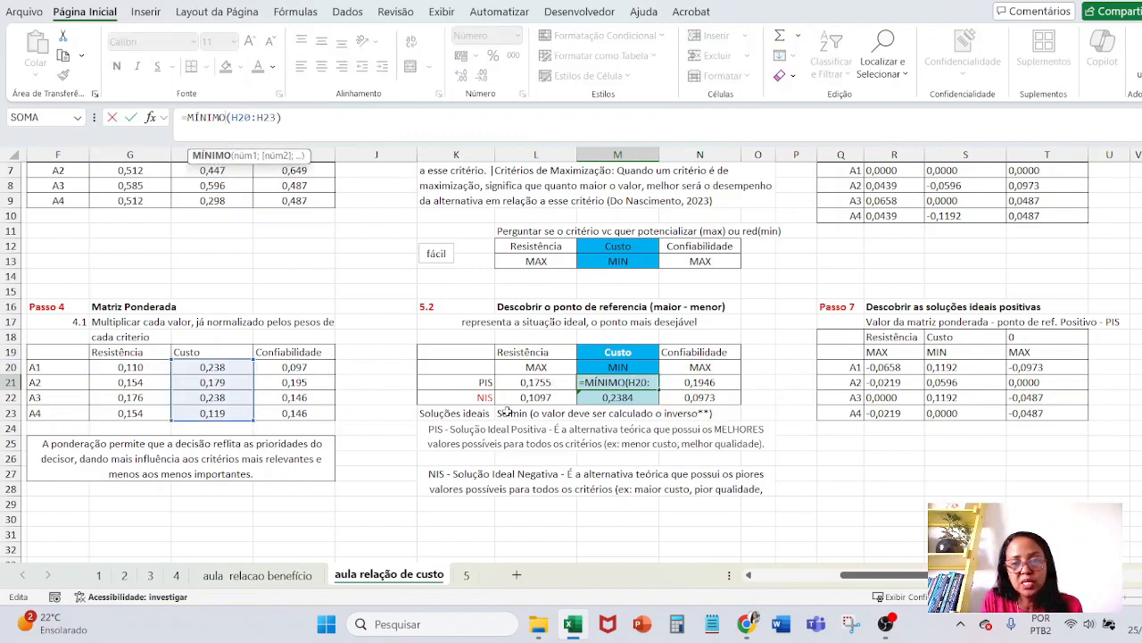
pyautogui.click(479, 398)
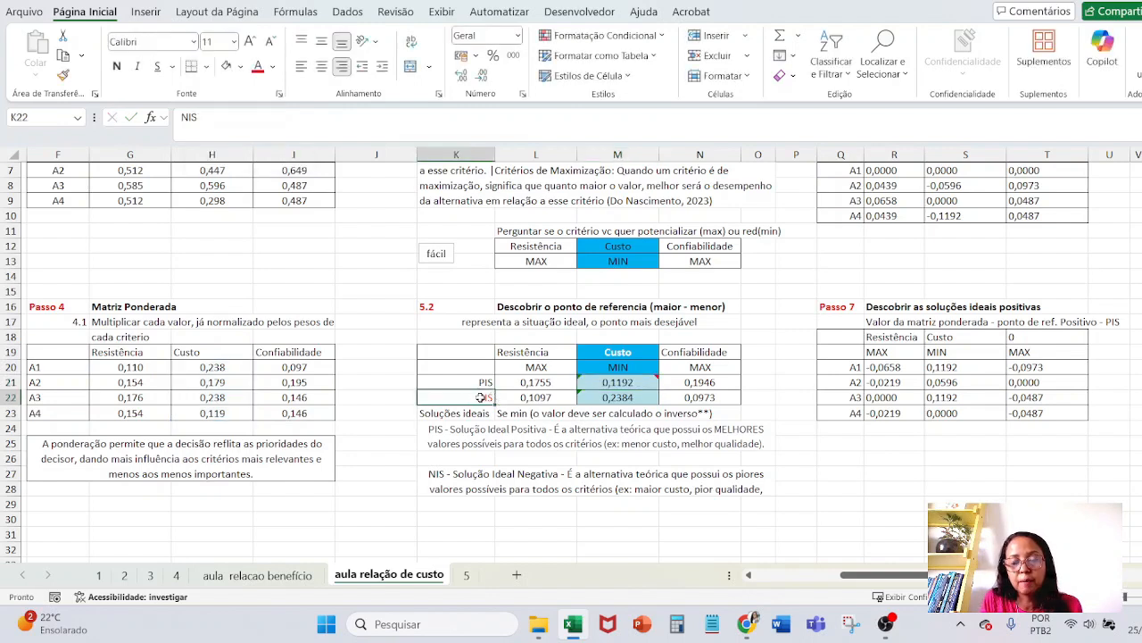
pyautogui.click(598, 399)
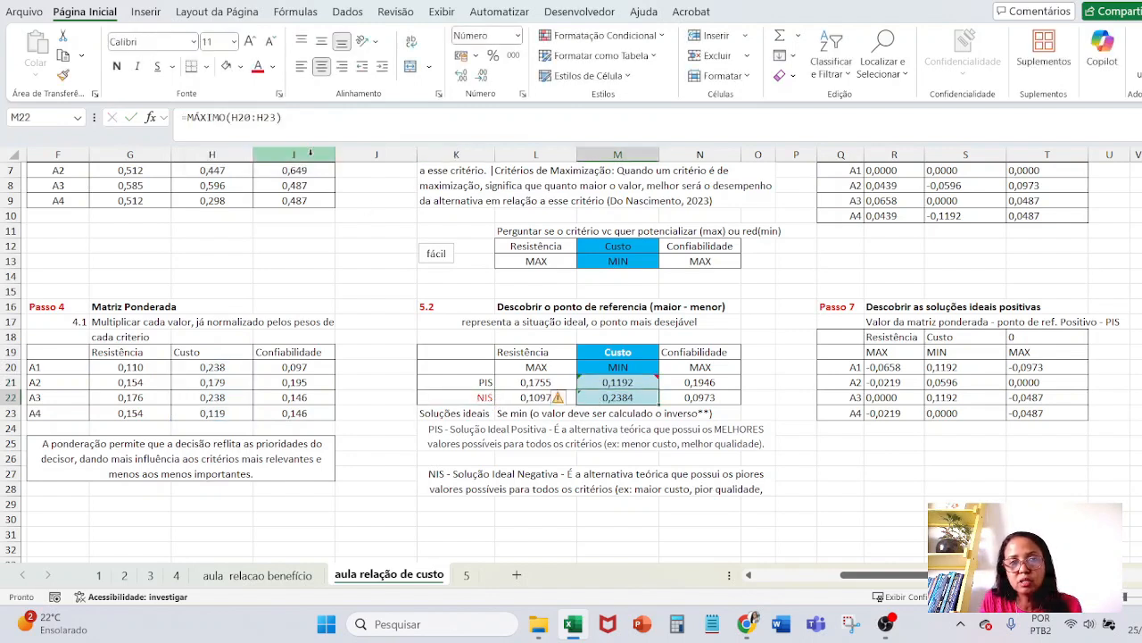
pyautogui.click(318, 121)
pyautogui.moveTo(930, 475); pyautogui.dragTo(916, 475)
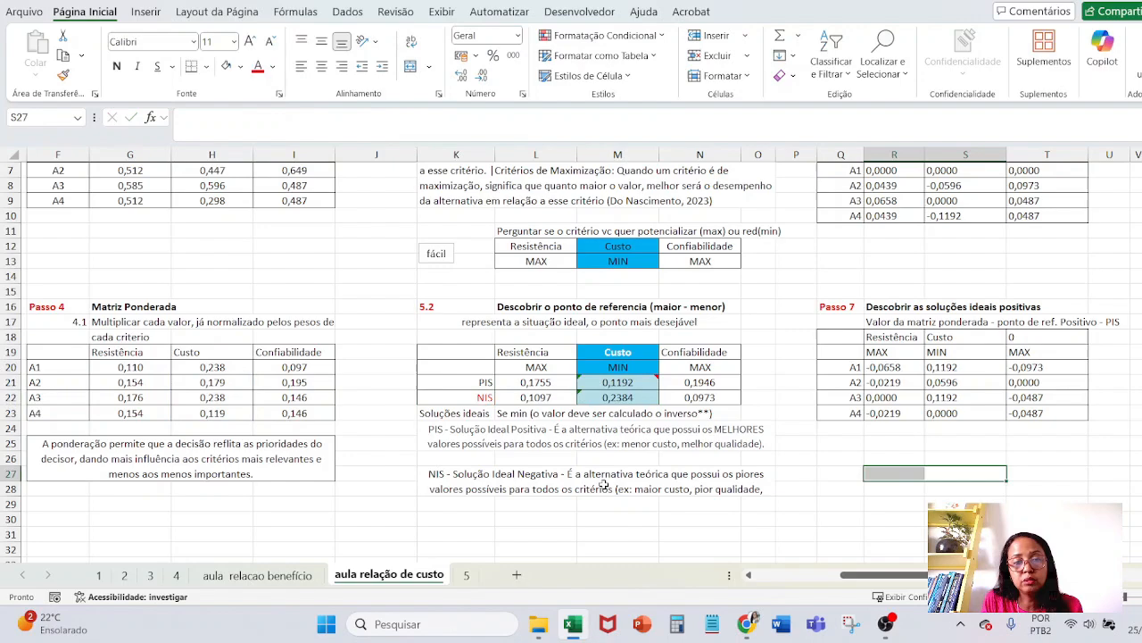
# Step: Return to the "aula relacao benefício" sheet and narrow column P to bring Passo 6 closer to Passo 5
pyautogui.click(242, 576)
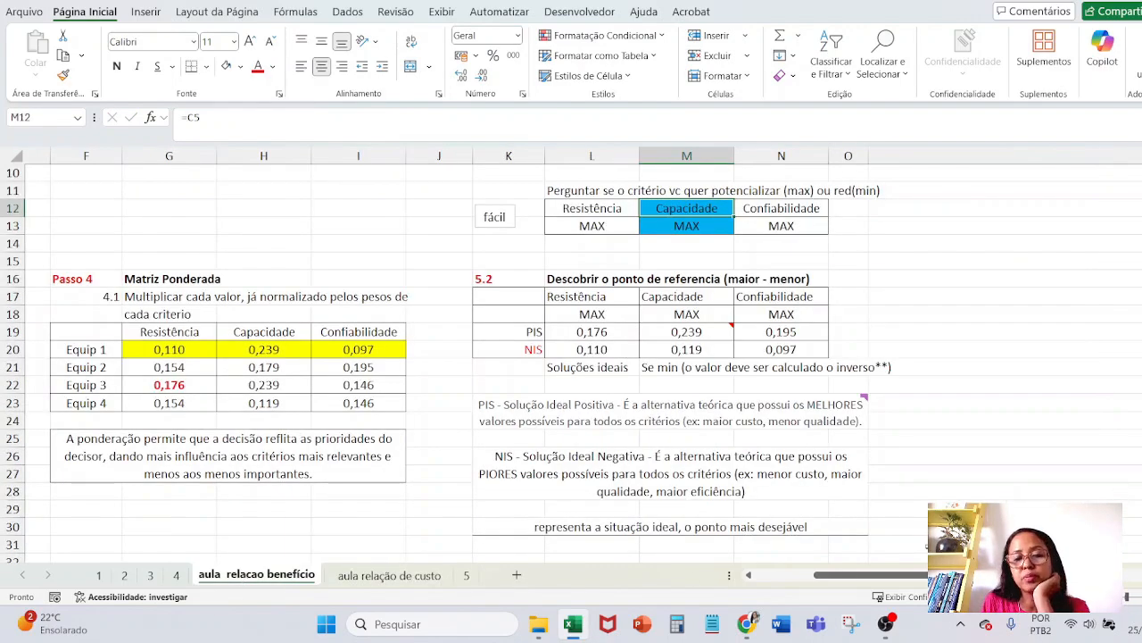
pyautogui.scroll(3, 871, 559)
pyautogui.moveTo(870, 575); pyautogui.dragTo(904, 579)
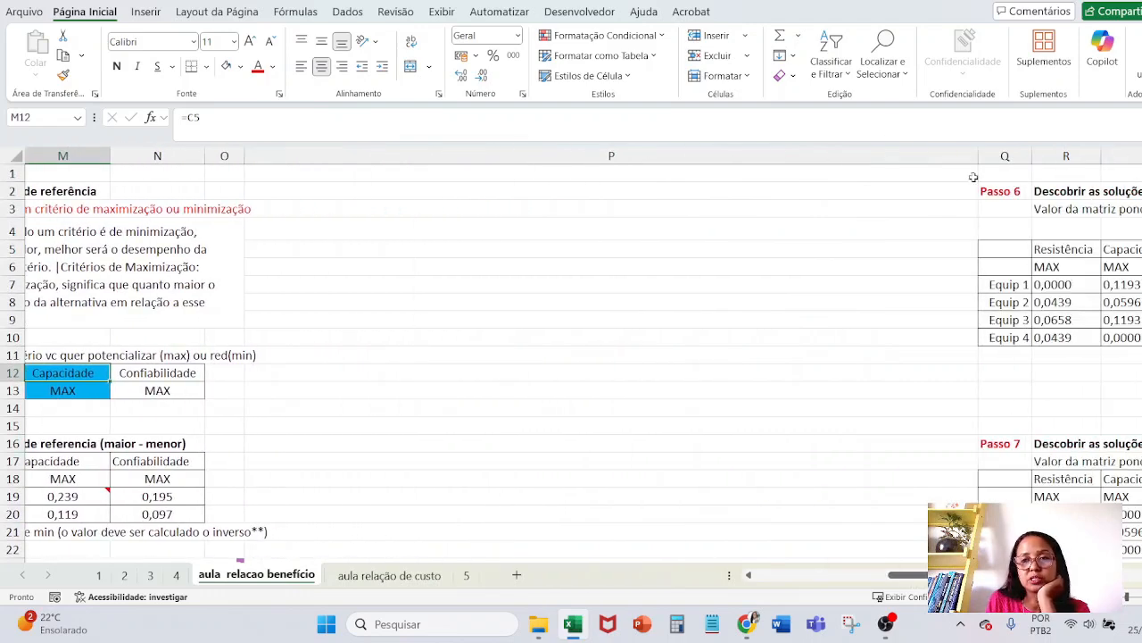
pyautogui.moveTo(975, 158); pyautogui.dragTo(364, 159)
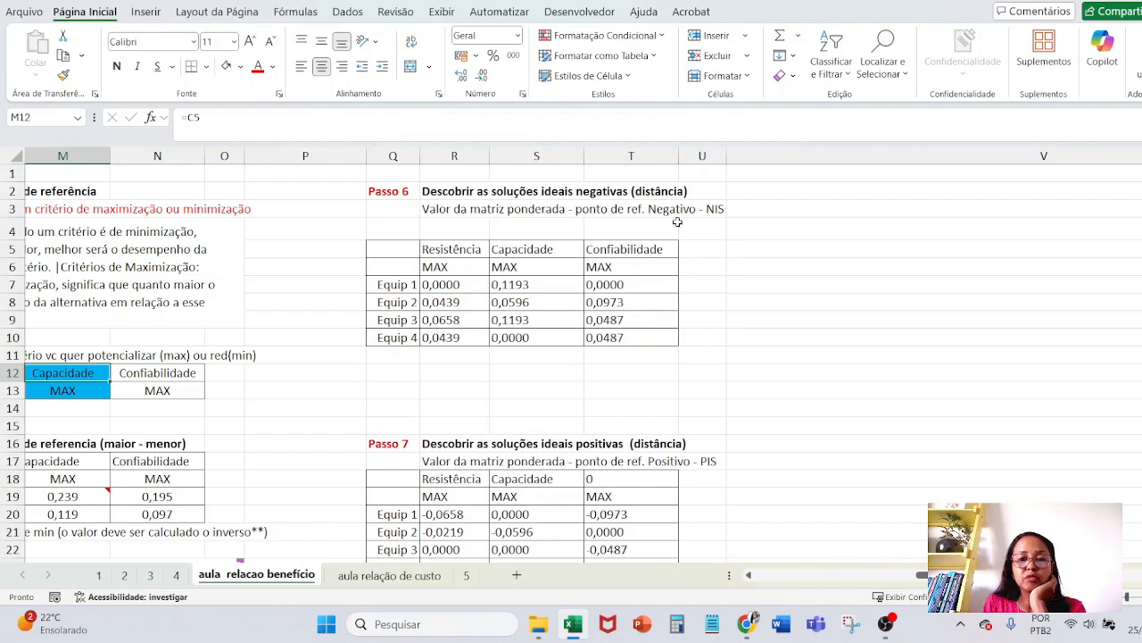
# Step: Inspect the Passo 6 distance formula for Equip 1 Resistência in R7, tracing its references to the weighted matrix and the NIS
pyautogui.click(441, 286)
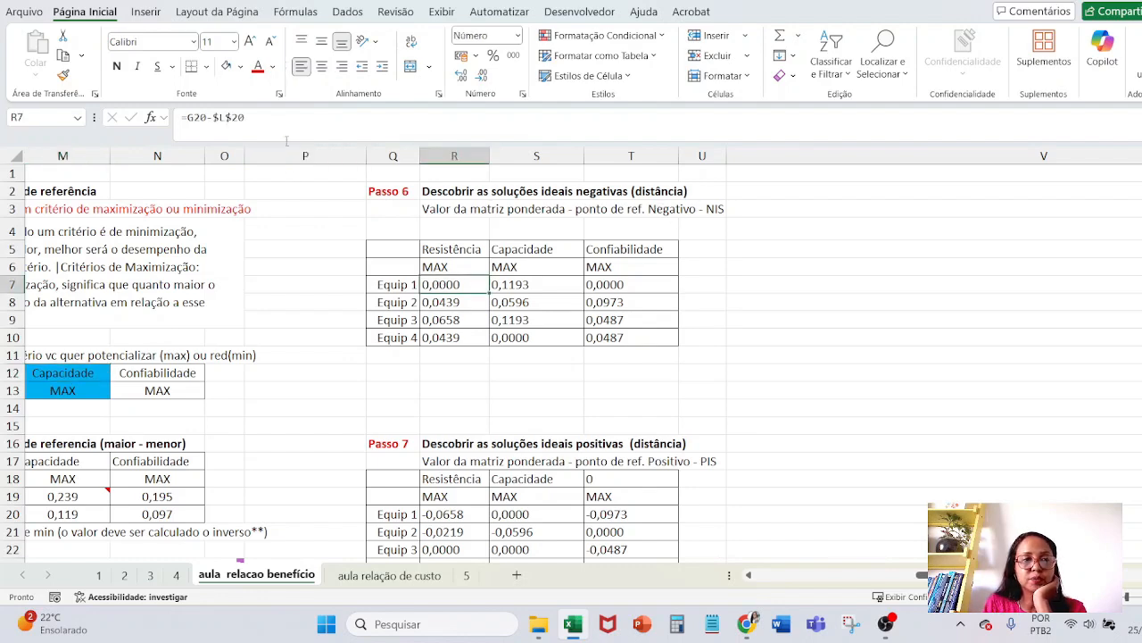
pyautogui.press('F2')
pyautogui.moveTo(944, 575); pyautogui.dragTo(880, 597)
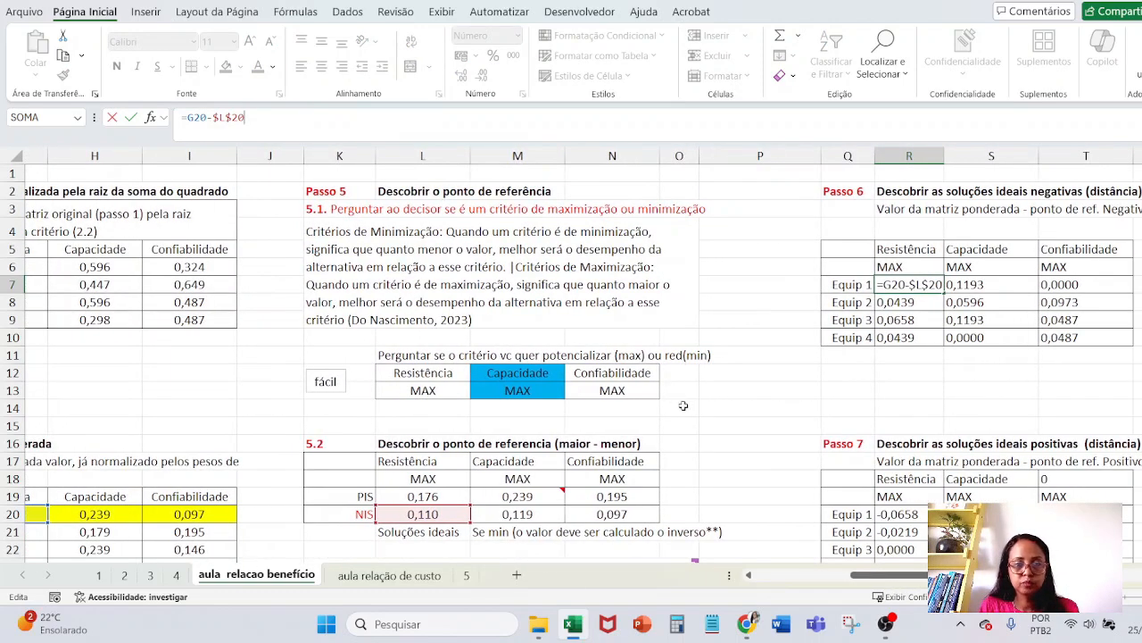
pyautogui.click(748, 407)
pyautogui.keyDown('ctrl'); pyautogui.scroll(-3, 748, 407); pyautogui.keyUp('ctrl')
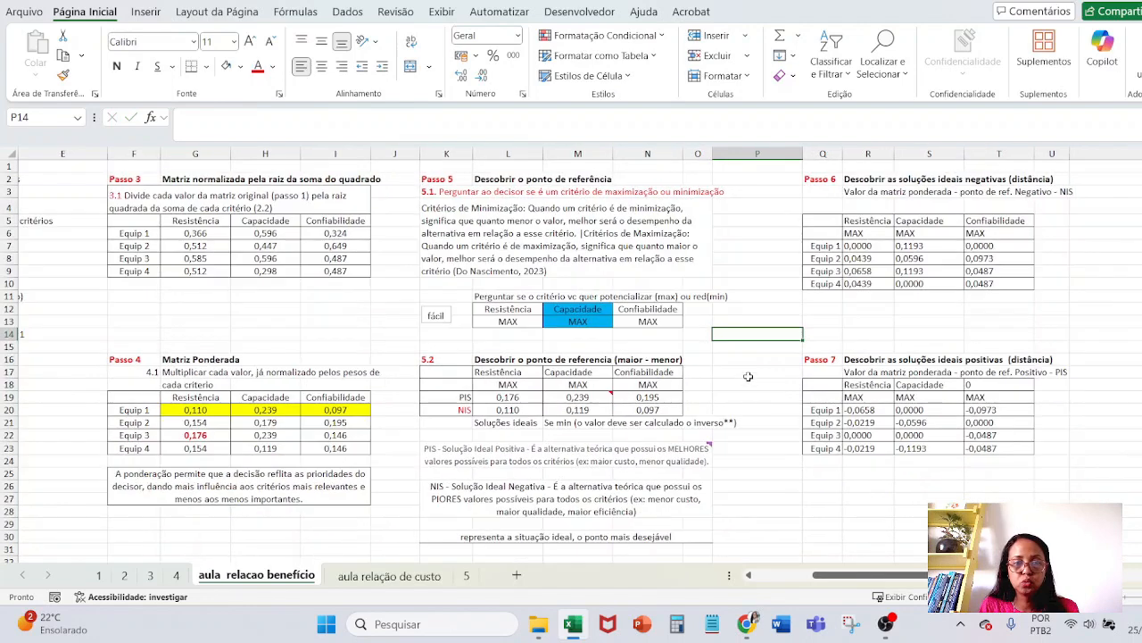
pyautogui.click(853, 245)
pyautogui.click(348, 120)
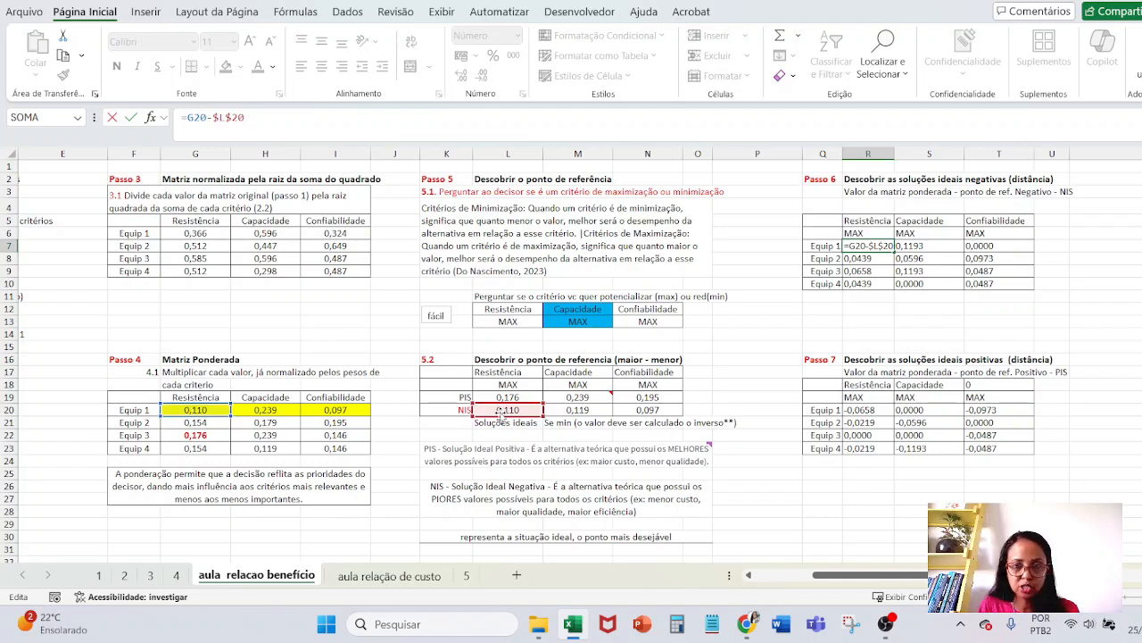
pyautogui.click(815, 335)
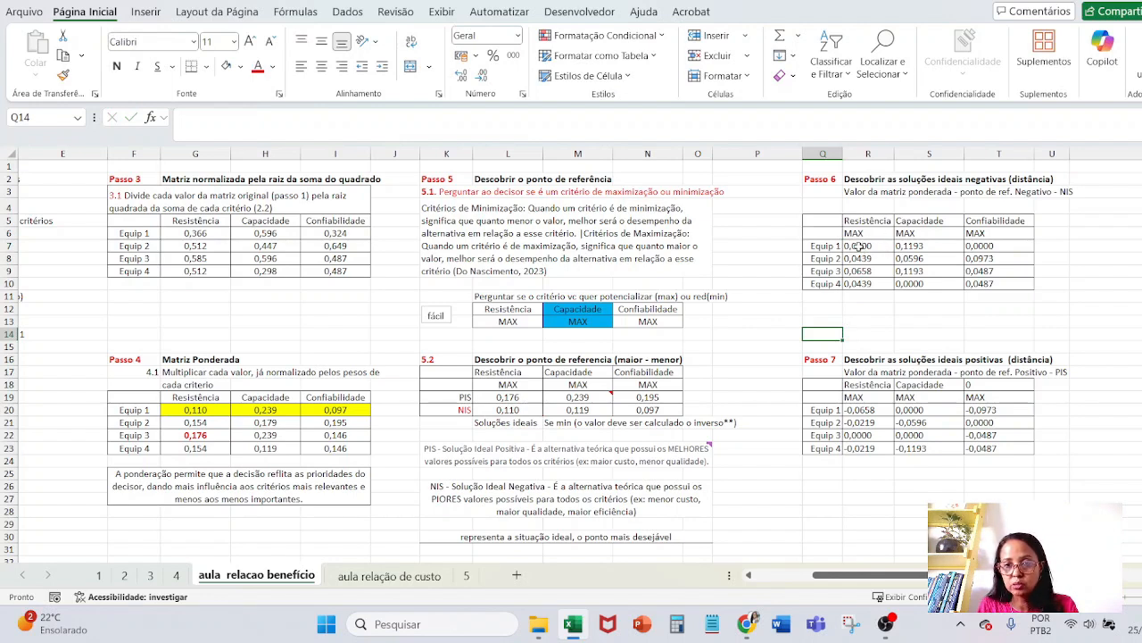
# Step: Inspect the Passo 6 distance formulas for Resistência of Equip 1 in R7 and Equip 2 in R8, tracing their referenced cells
pyautogui.click(854, 177)
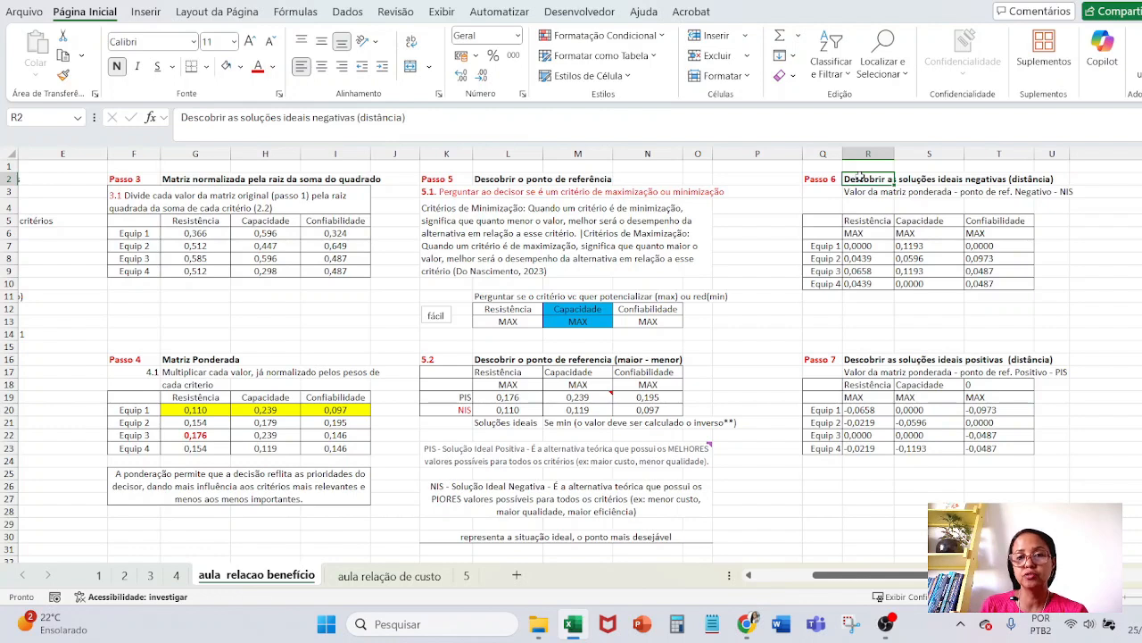
pyautogui.click(868, 245)
pyautogui.click(355, 120)
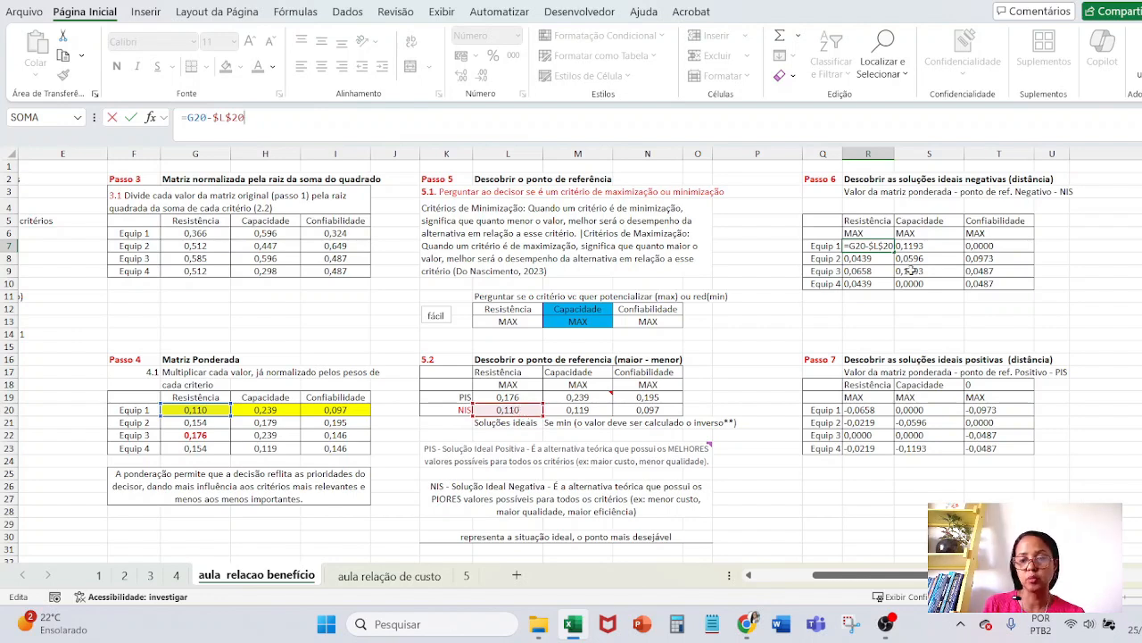
pyautogui.press('Return')
pyautogui.press('F2')
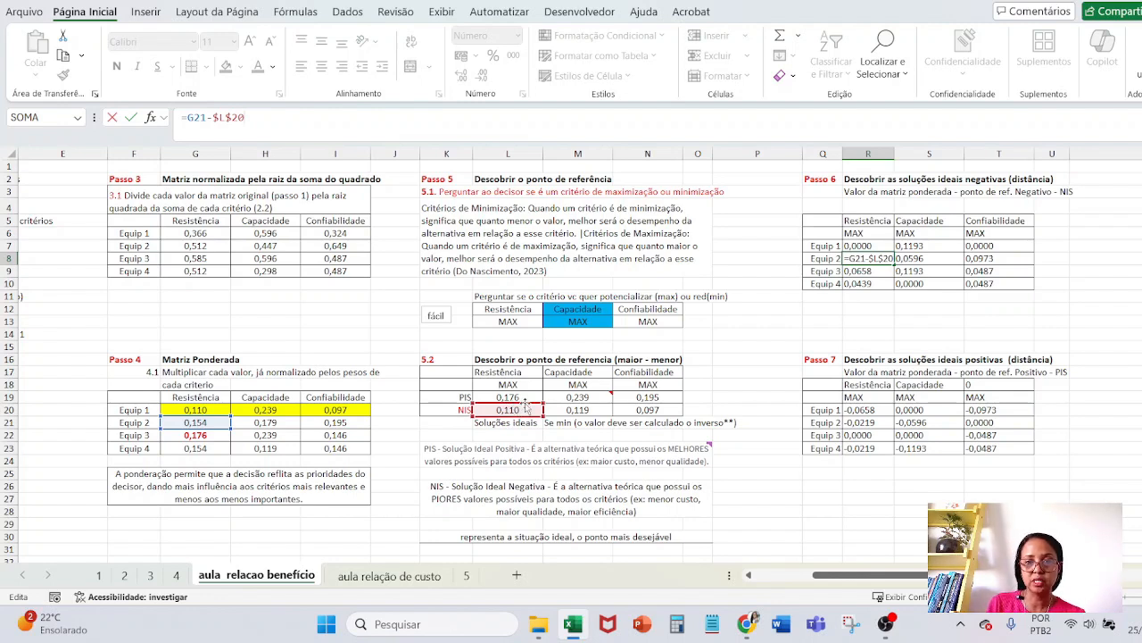
pyautogui.press('Return')
# Step: Clear R9 and re-enter the Passo 6 Equip 3 Resistência distance as weighted value G22 minus NIS L20
pyautogui.press('Delete')
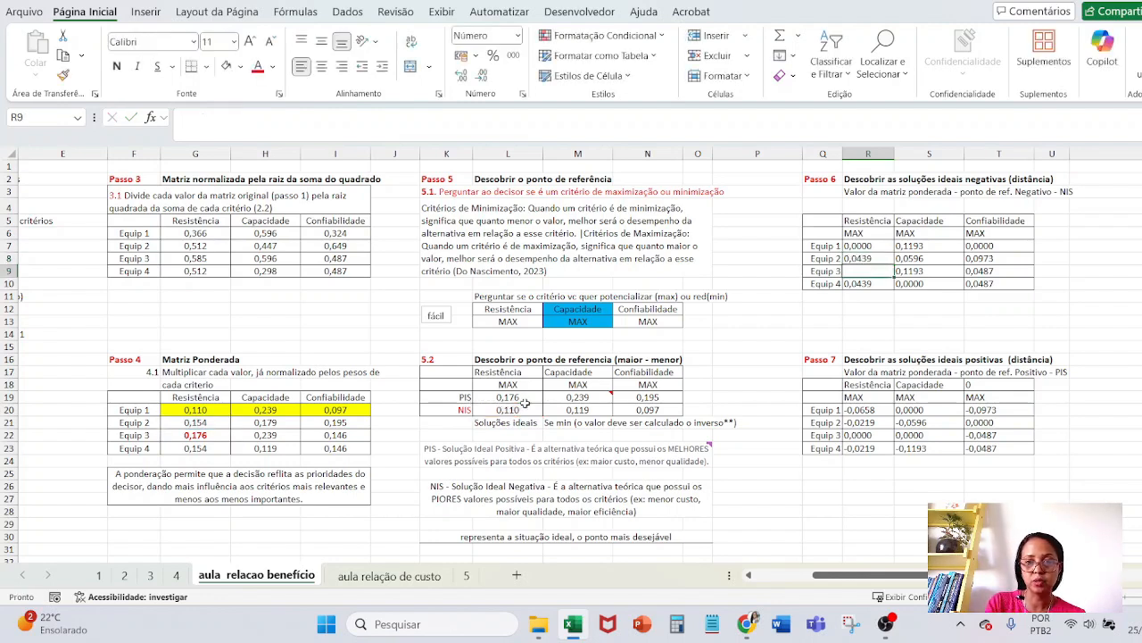
pyautogui.write('=')
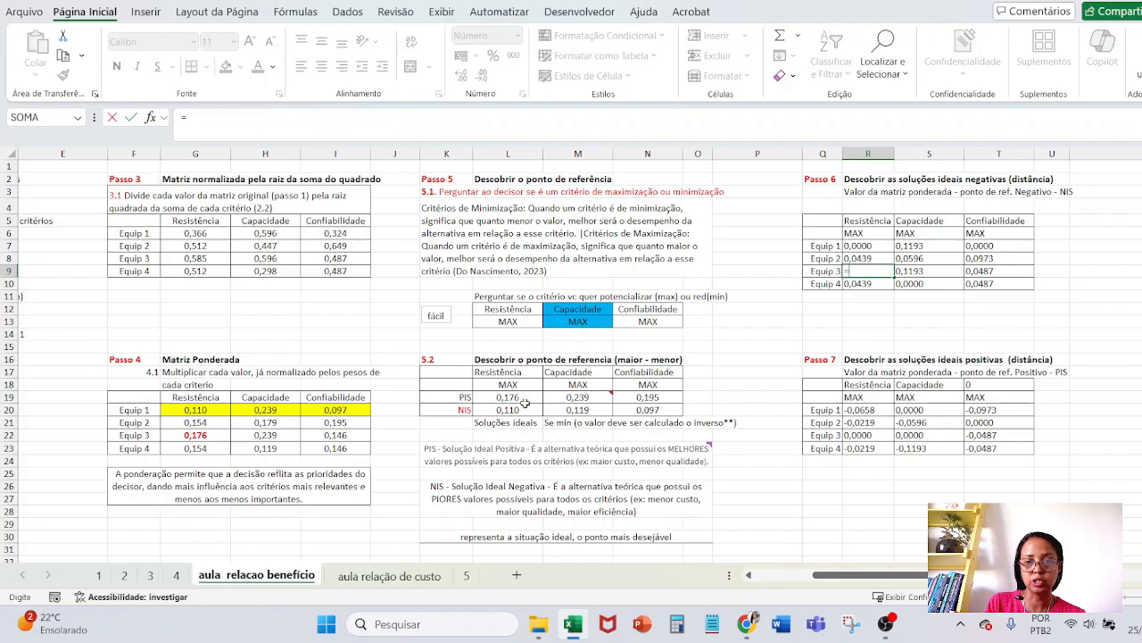
pyautogui.click(208, 435)
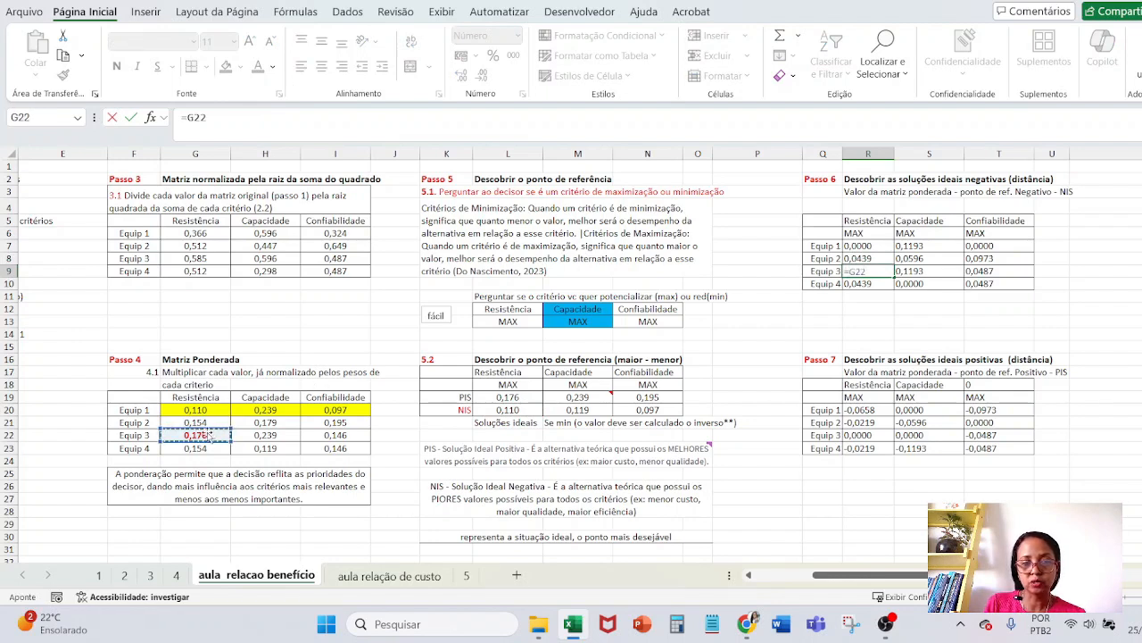
pyautogui.write('-')
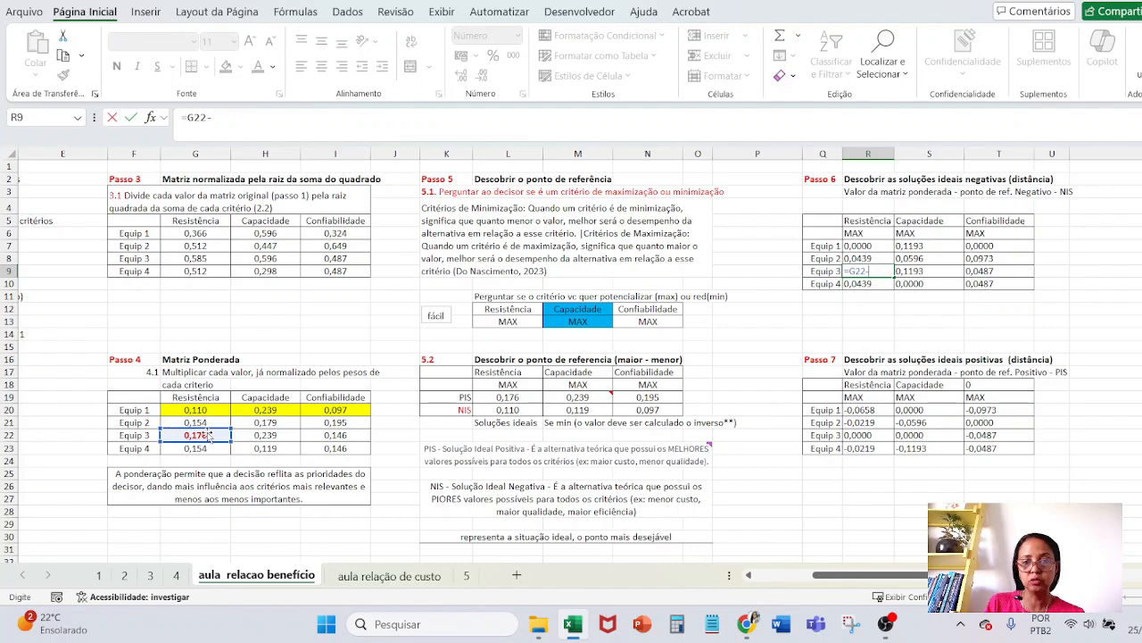
pyautogui.click(525, 409)
pyautogui.press('Return')
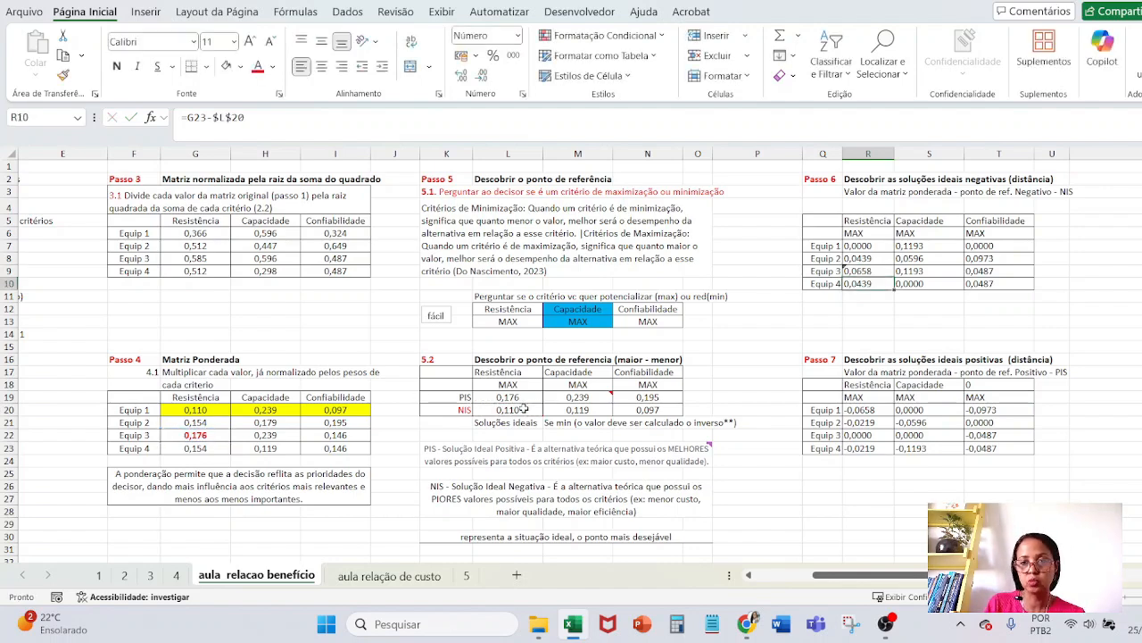
# Step: Re-enter the Passo 6 Equip 4 Resistência distance in R10 as =G23-L20
pyautogui.write('=')
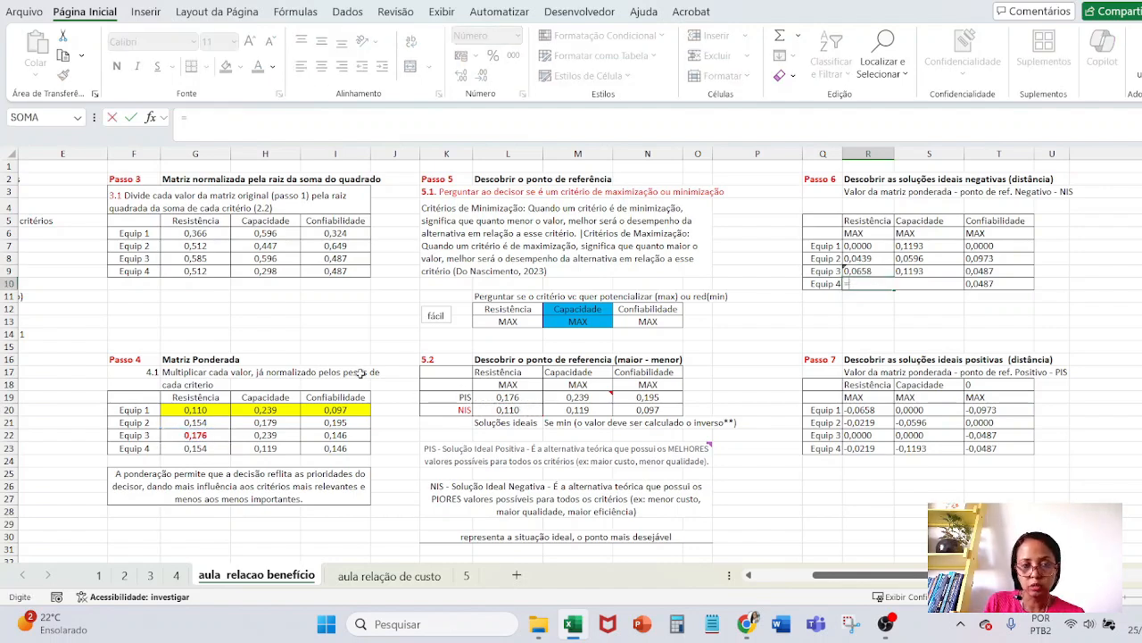
pyautogui.click(198, 448)
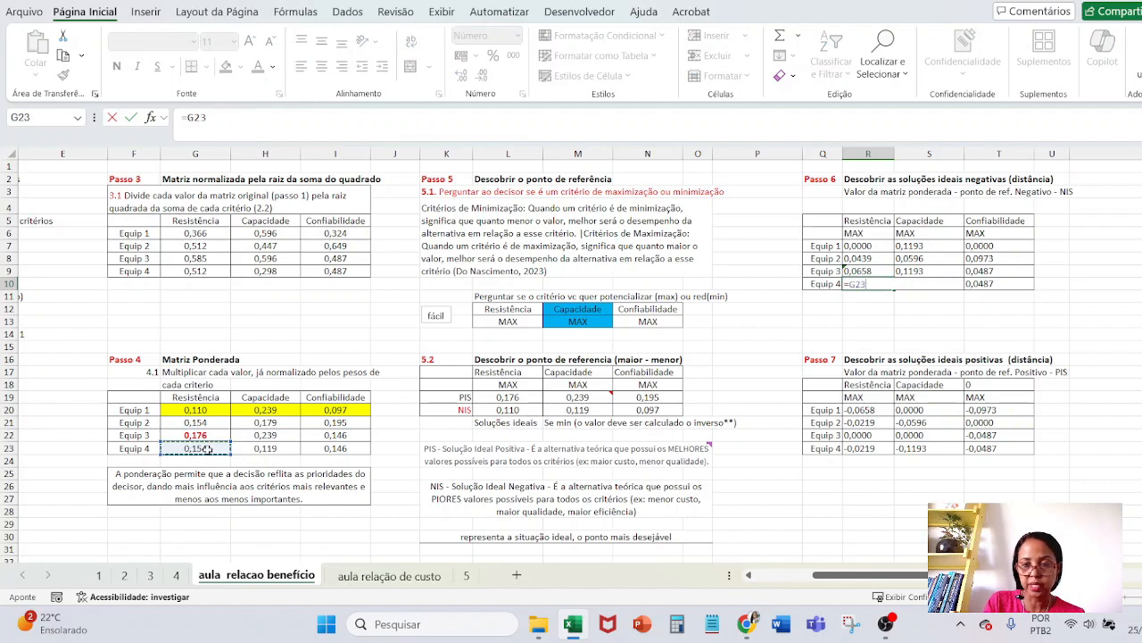
pyautogui.write('-')
pyautogui.click(526, 409)
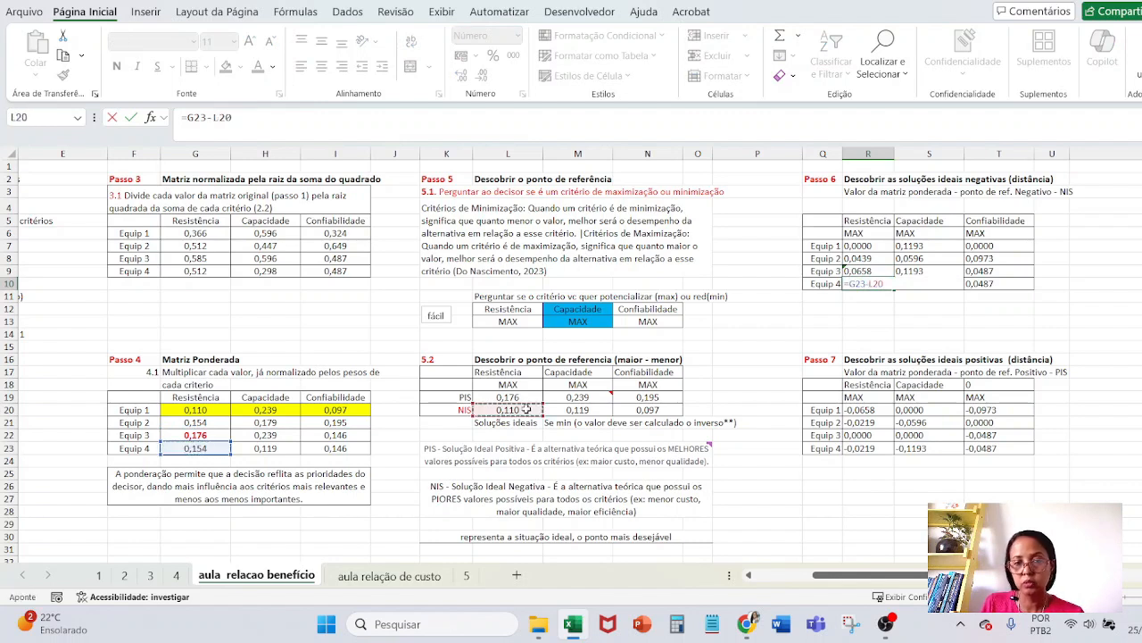
pyautogui.press('Return')
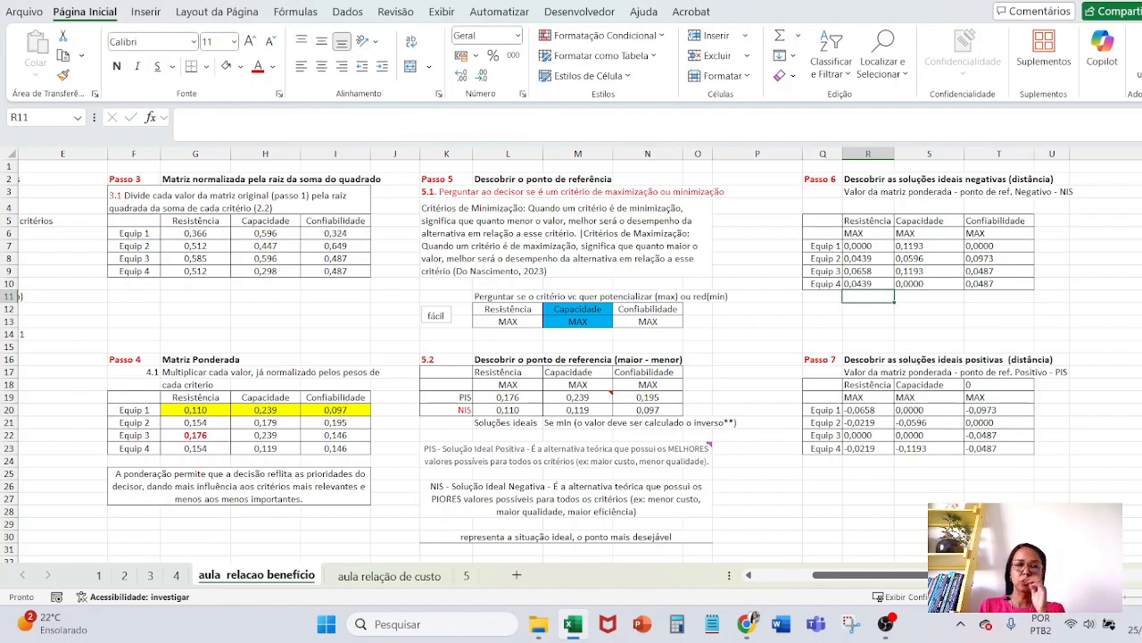
# Step: Inspect the Passo 6 distance formula for Equip 4 Confiabilidade in T10, tracing its references to the weighted matrix and the NIS
pyautogui.press('Up')
pyautogui.press('Up')
pyautogui.press('Up')
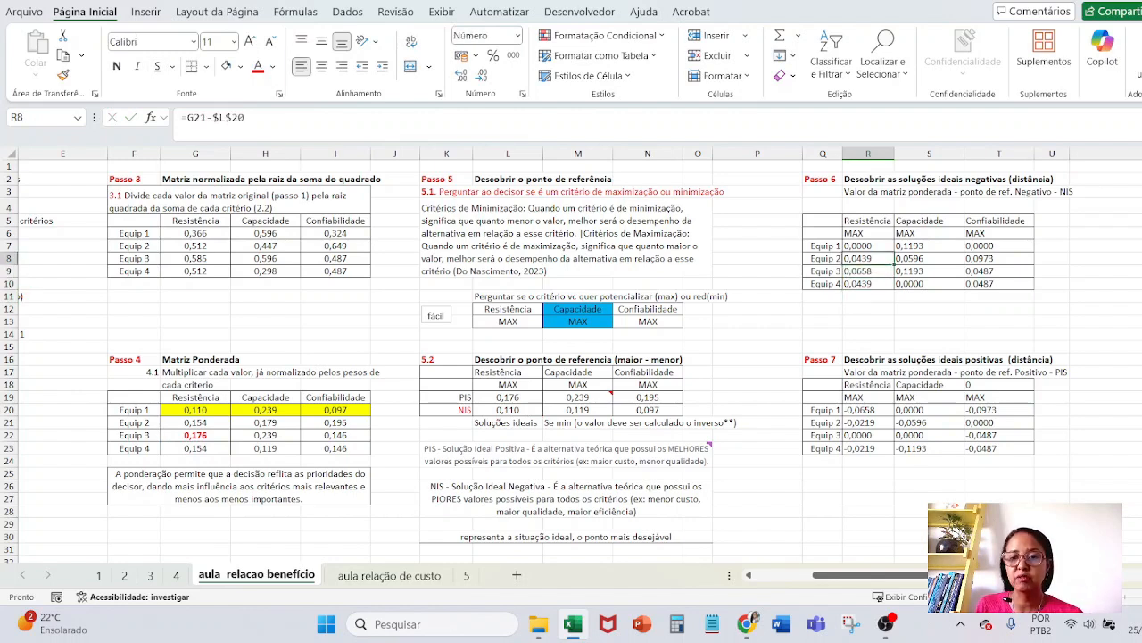
pyautogui.click(994, 283)
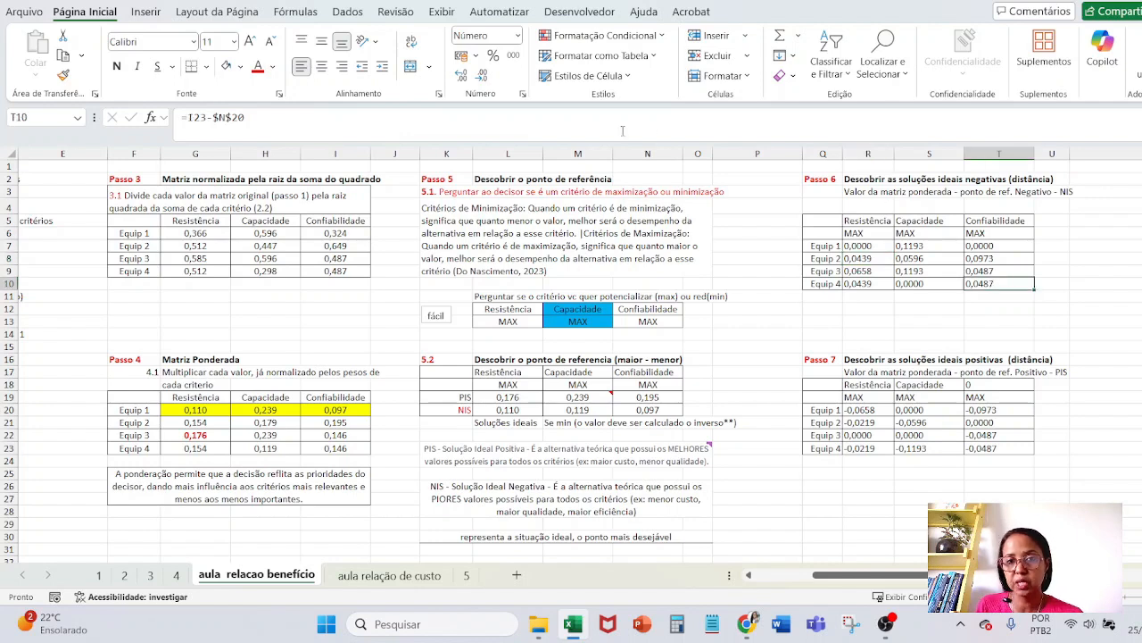
pyautogui.press('F2')
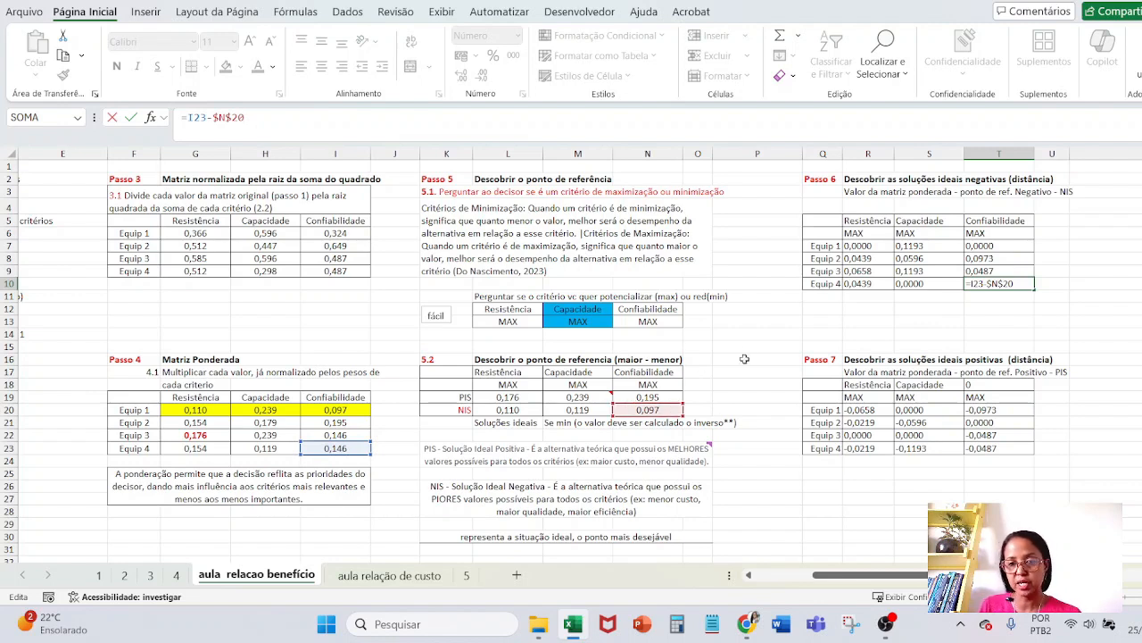
pyautogui.click(793, 308)
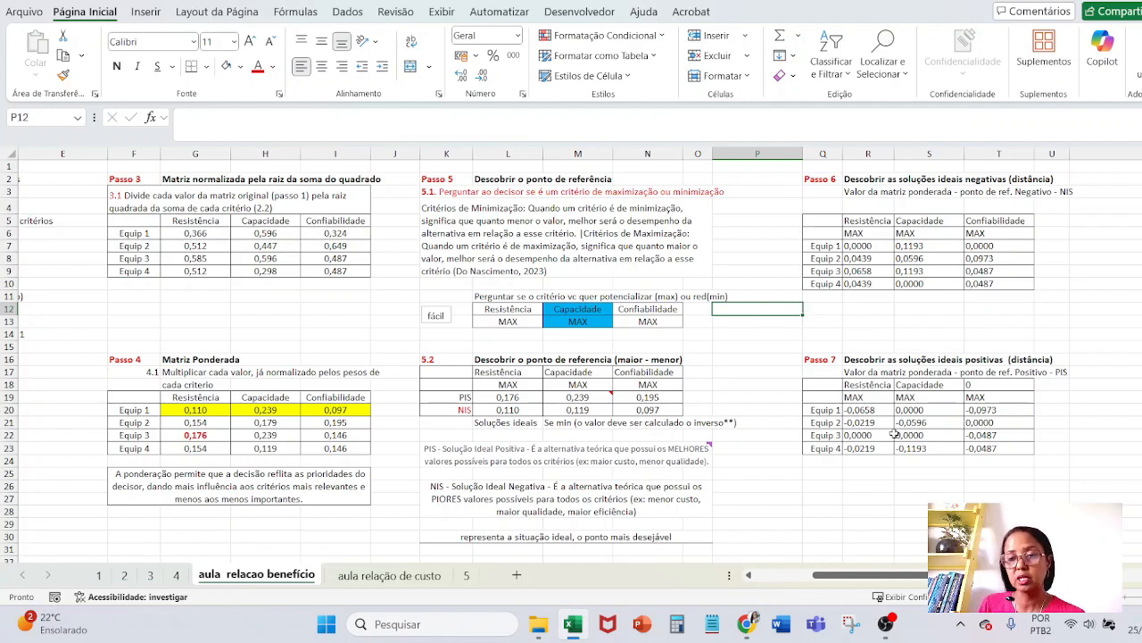
# Step: Inspect the Passo 7 distance formula for Equip 1 Resistência in R20, tracing its references to the weighted matrix and the PIS
pyautogui.click(868, 410)
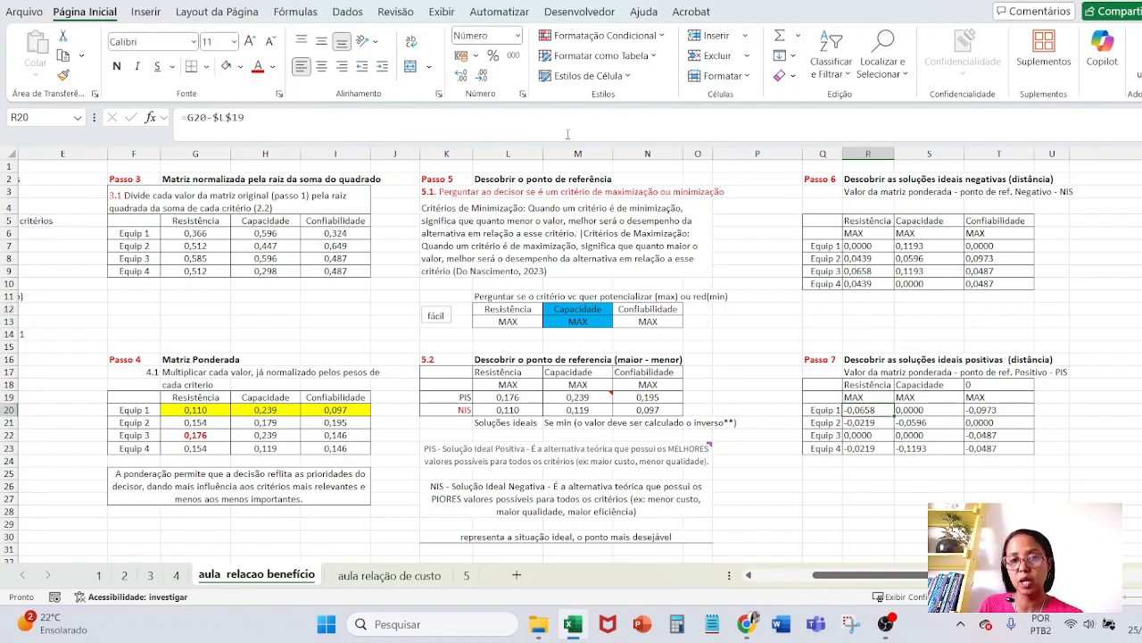
pyautogui.click(550, 123)
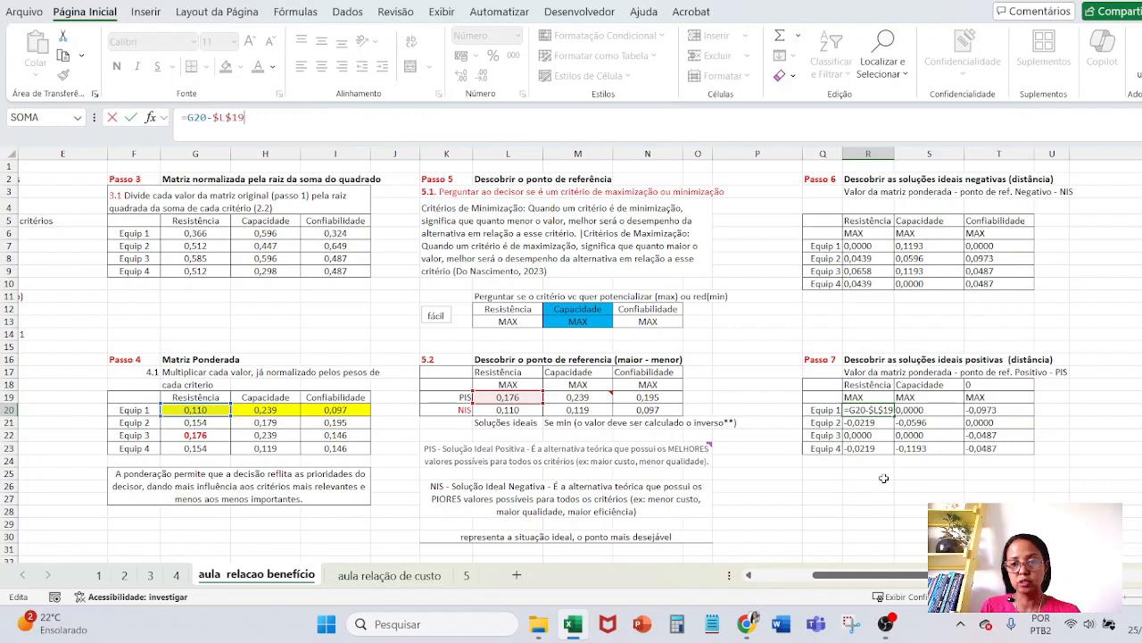
pyautogui.click(882, 411)
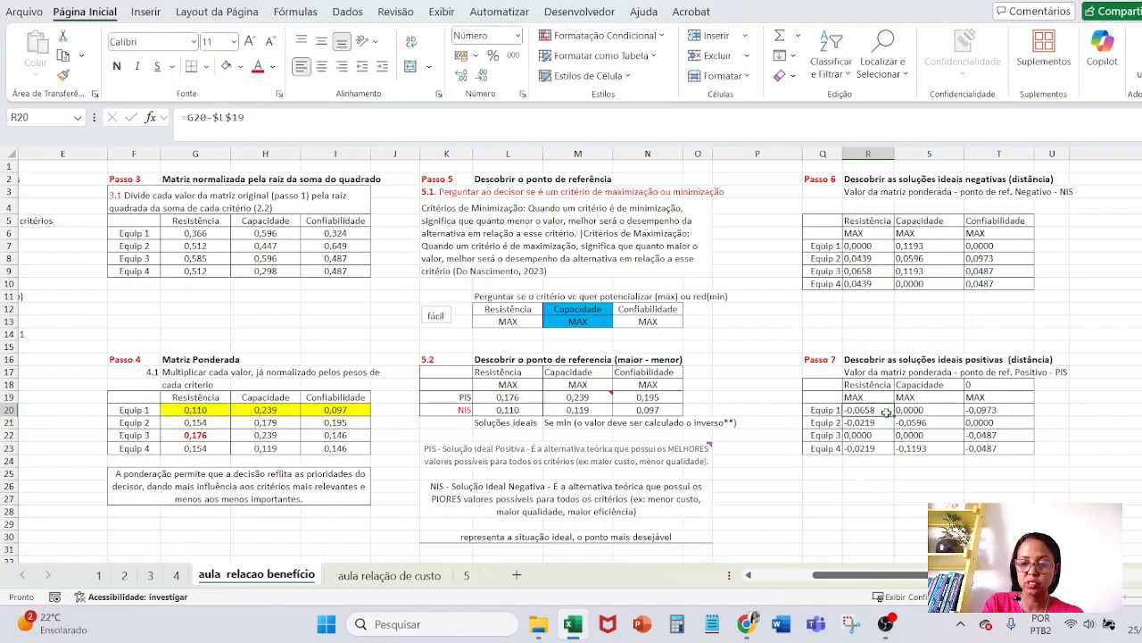
# Step: Re-enter the Passo 7 Equip 1 Resistência distance in R20 as =G20-$L$19
pyautogui.write('=')
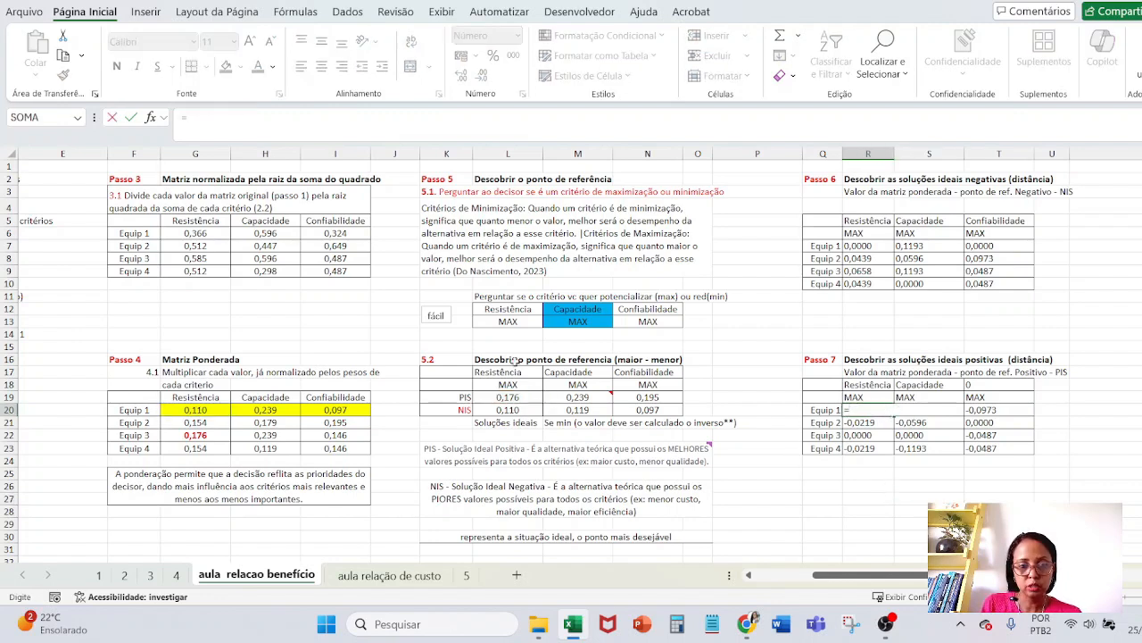
pyautogui.click(202, 411)
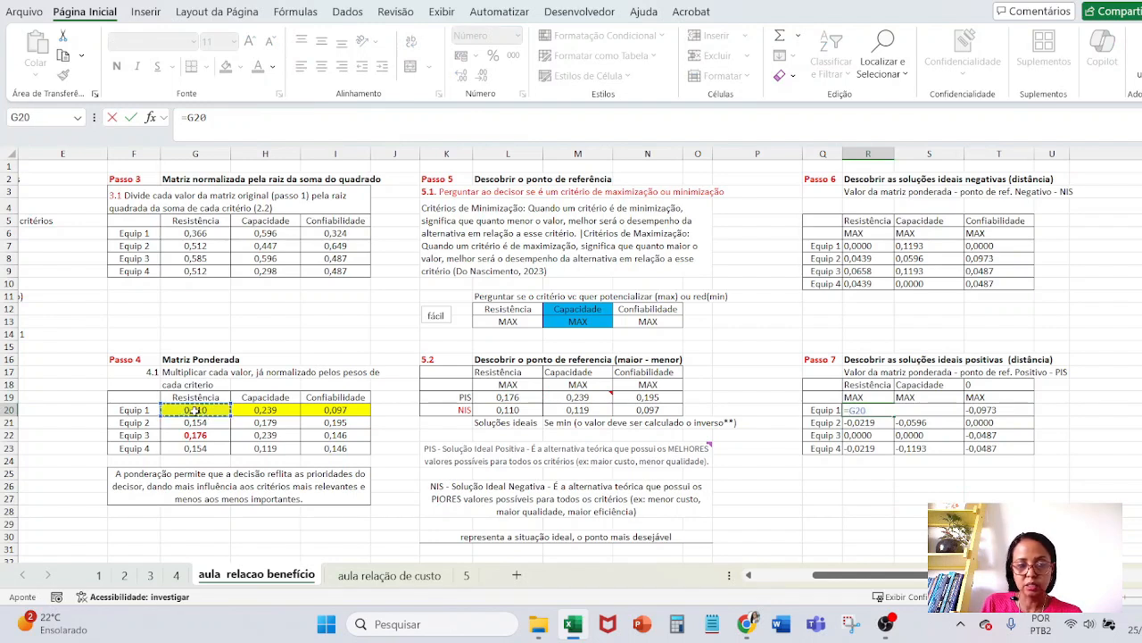
pyautogui.write('-')
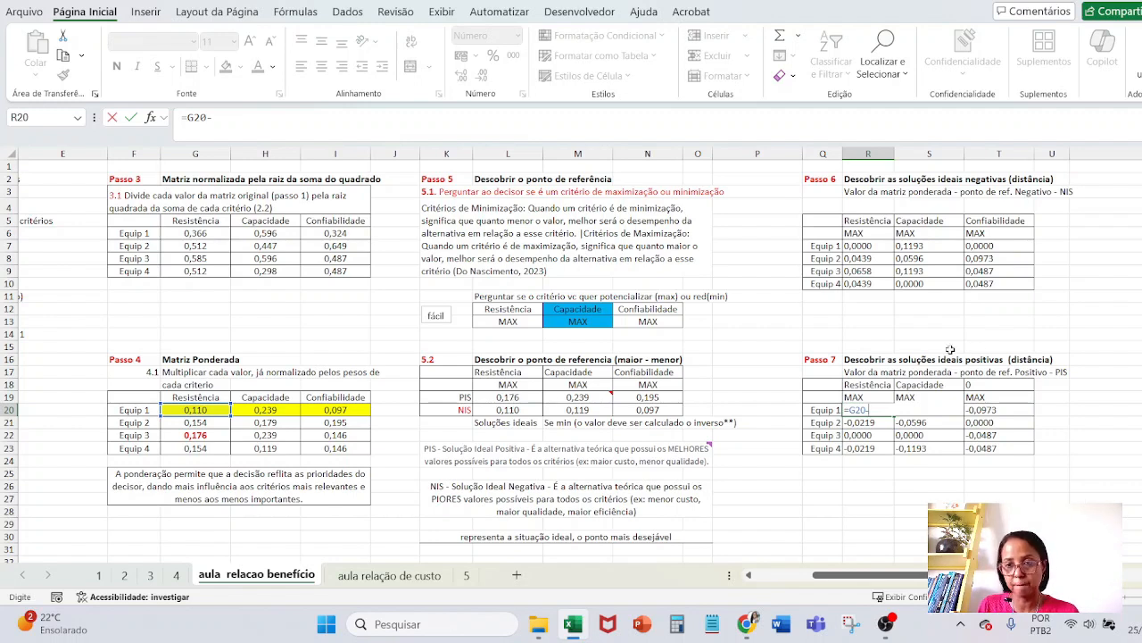
pyautogui.click(523, 399)
pyautogui.press('Return')
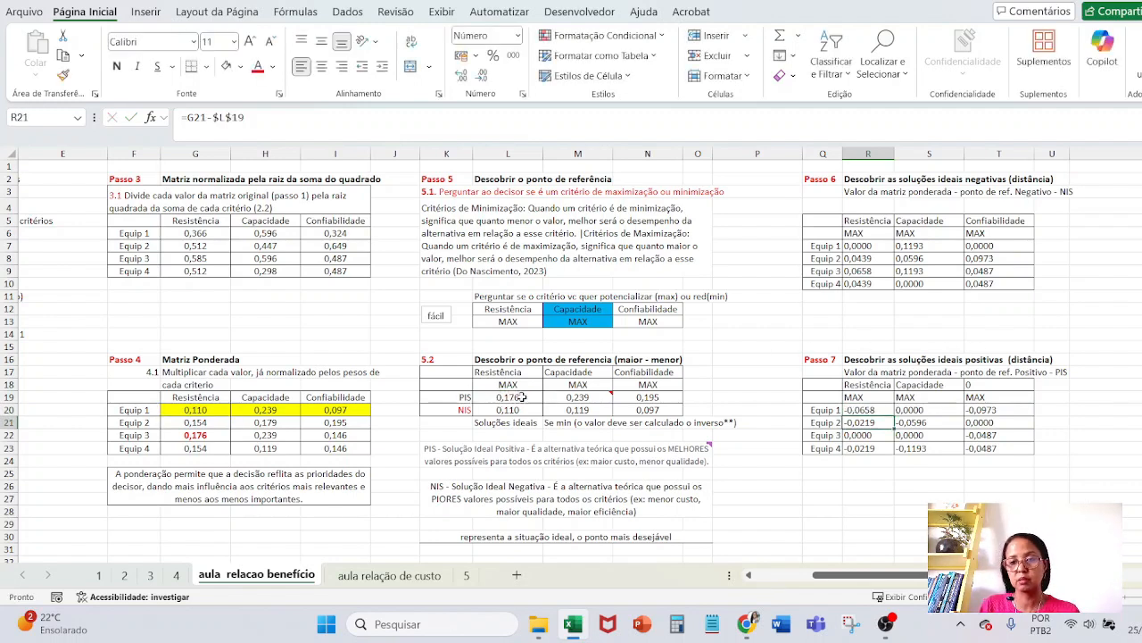
pyautogui.press('Up')
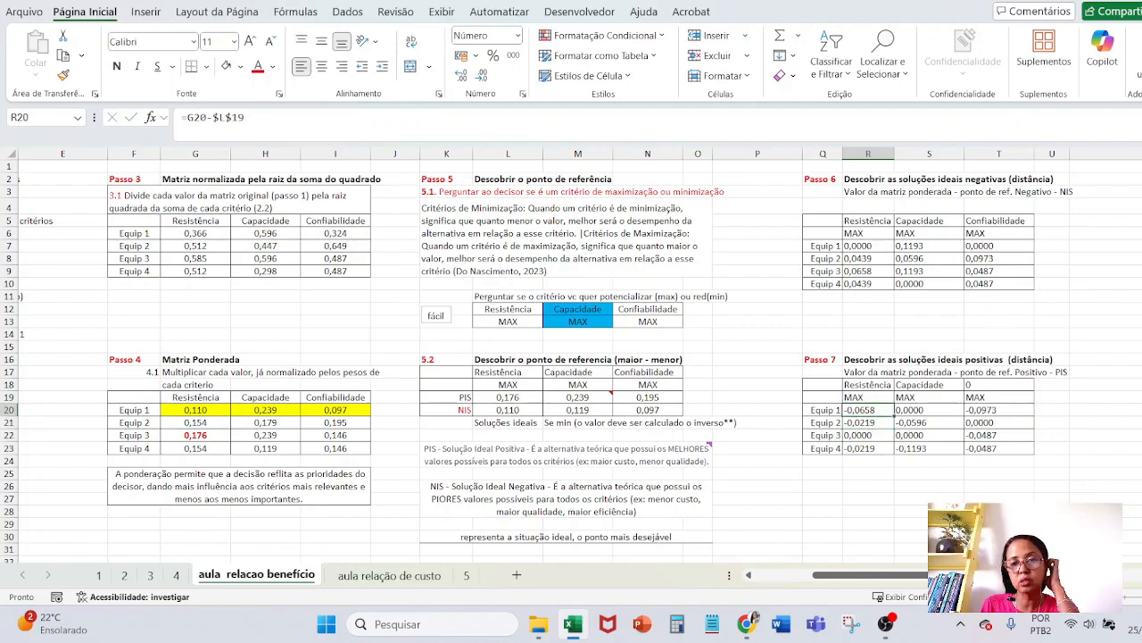
# Step: Narrow column V to bring Passo 8 and Passo 9 closer to Passo 6 and Passo 7
pyautogui.hscroll(3, 987, 477)
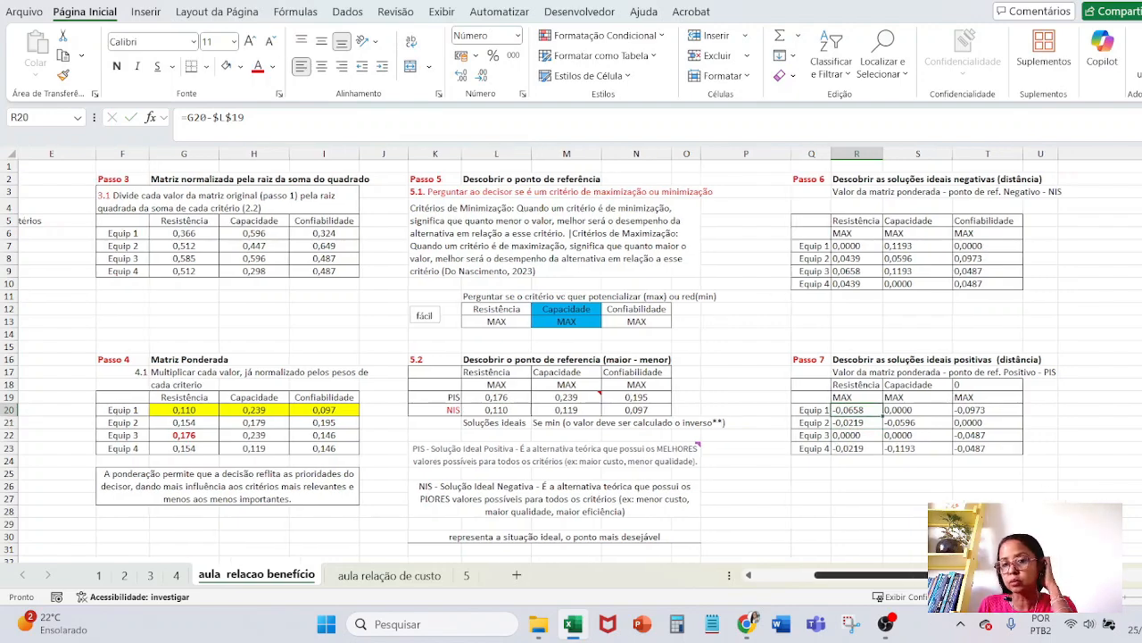
pyautogui.moveTo(981, 574); pyautogui.dragTo(1036, 575)
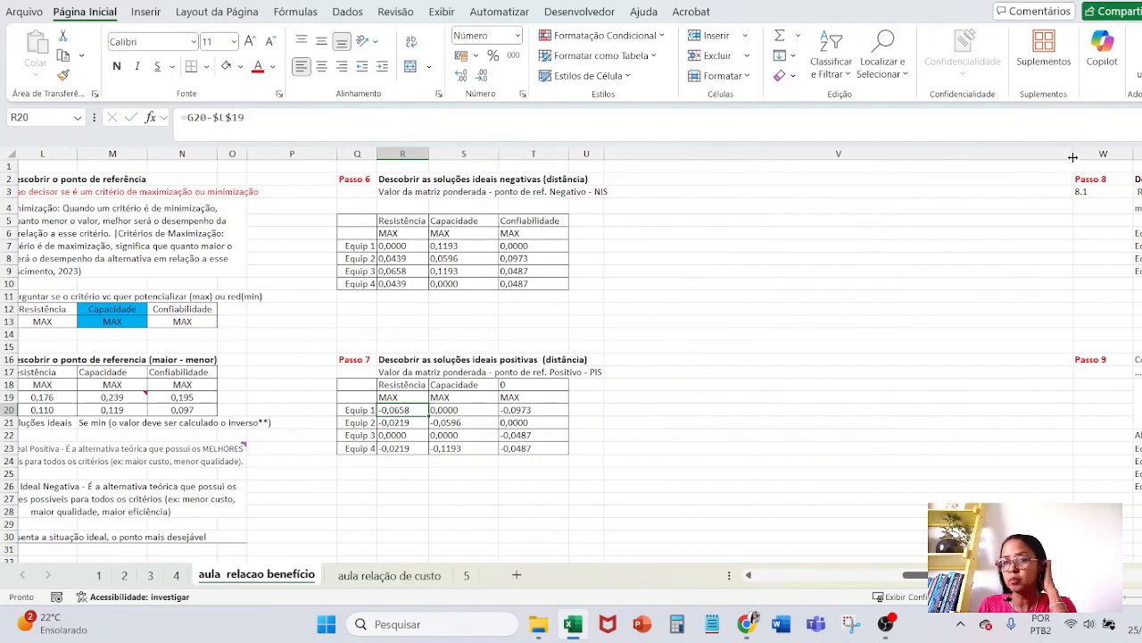
pyautogui.moveTo(1073, 154); pyautogui.dragTo(680, 204)
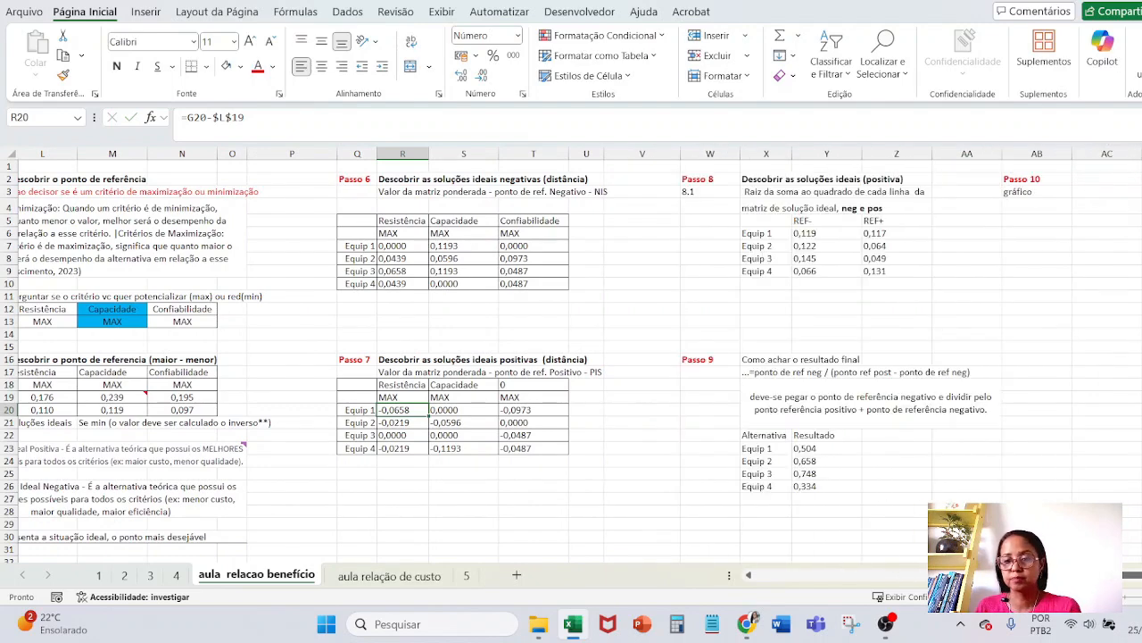
# Step: Color the REF- and REF+ headers of Passo 8 in Y5:Z5 red
pyautogui.moveTo(947, 574); pyautogui.dragTo(950, 575)
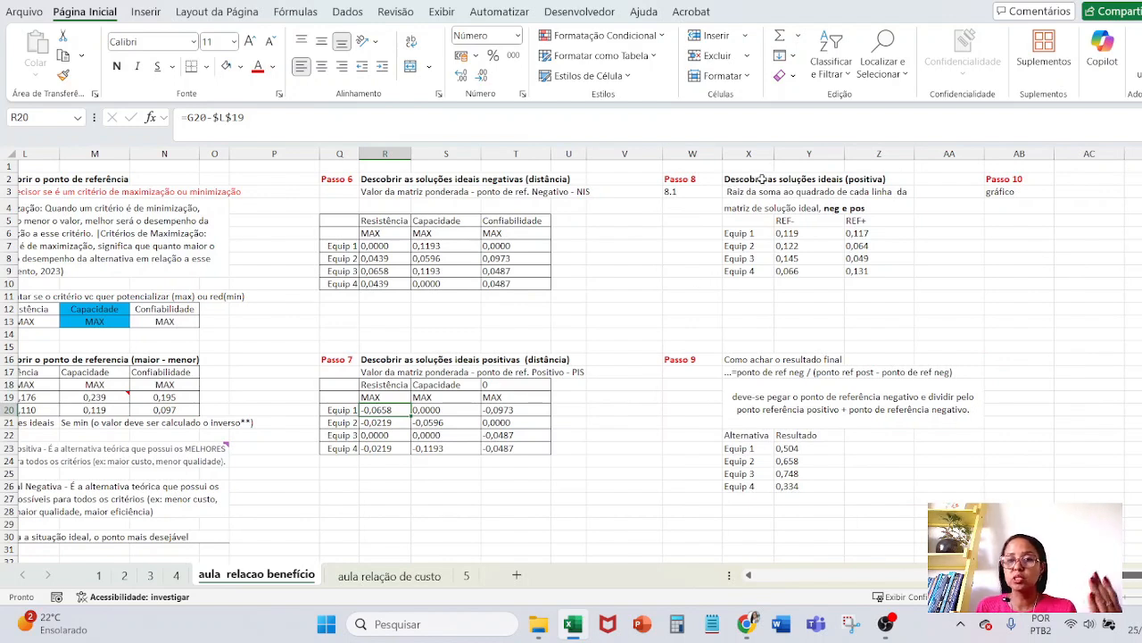
pyautogui.moveTo(797, 219); pyautogui.dragTo(879, 220)
pyautogui.click(257, 66)
# Step: Inspect the Passo 8 REF- formula for Equip 1 in Y6, tracing its referenced range in the Passo 6 table
pyautogui.keyDown('ctrl'); pyautogui.scroll(3, 571, 357); pyautogui.keyUp('ctrl')
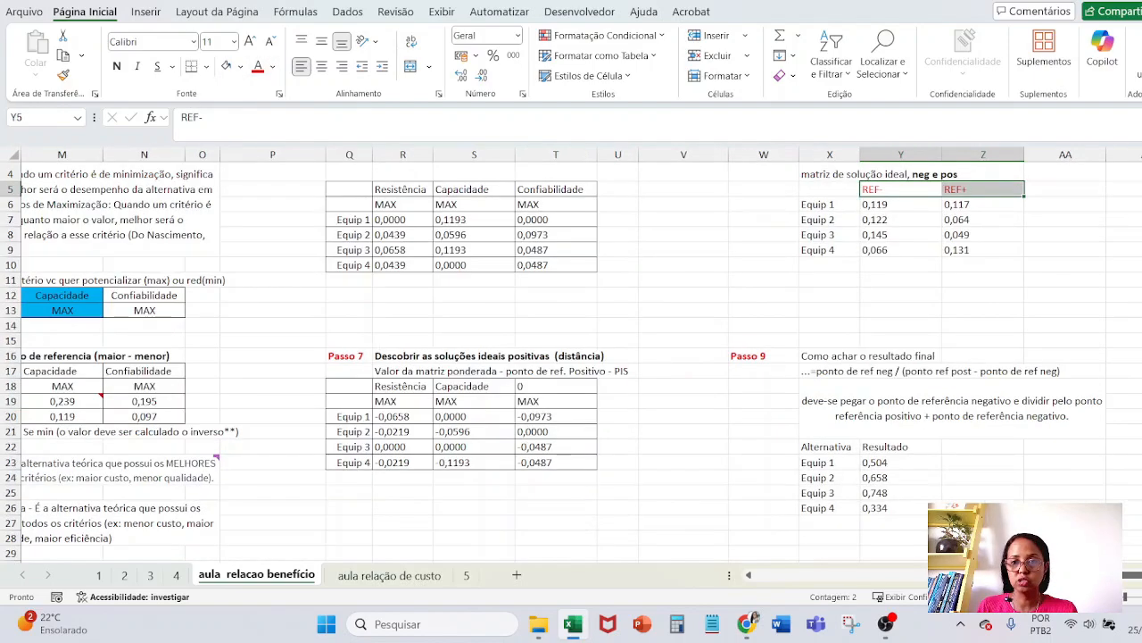
pyautogui.keyDown('ctrl'); pyautogui.scroll(-1, 1137, 444); pyautogui.keyUp('ctrl')
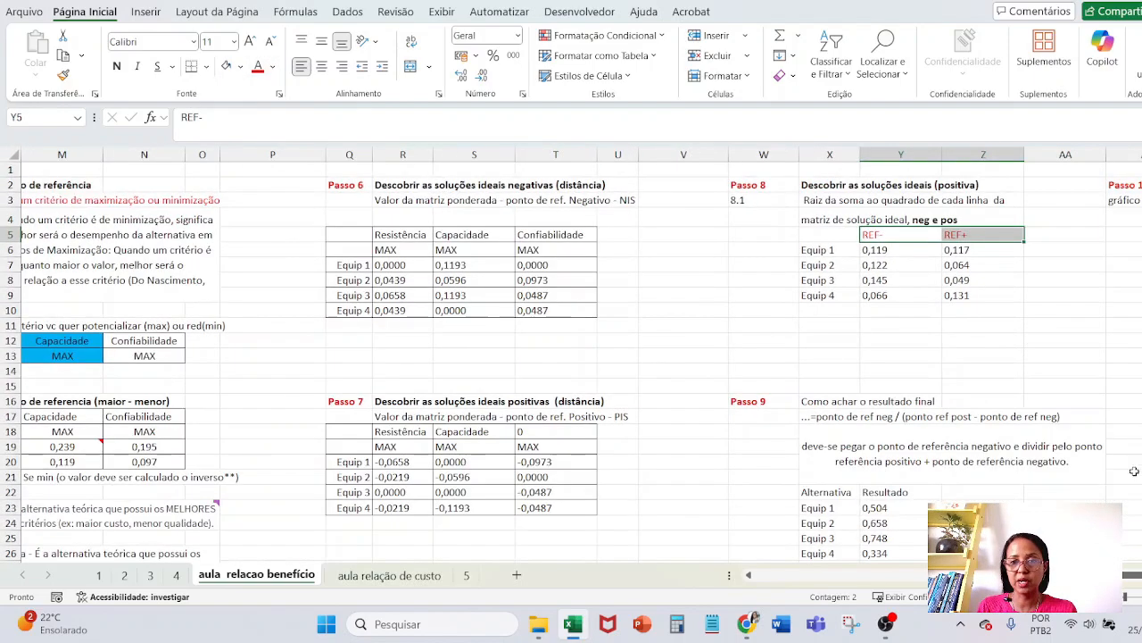
pyautogui.moveTo(1133, 575); pyautogui.dragTo(1139, 575)
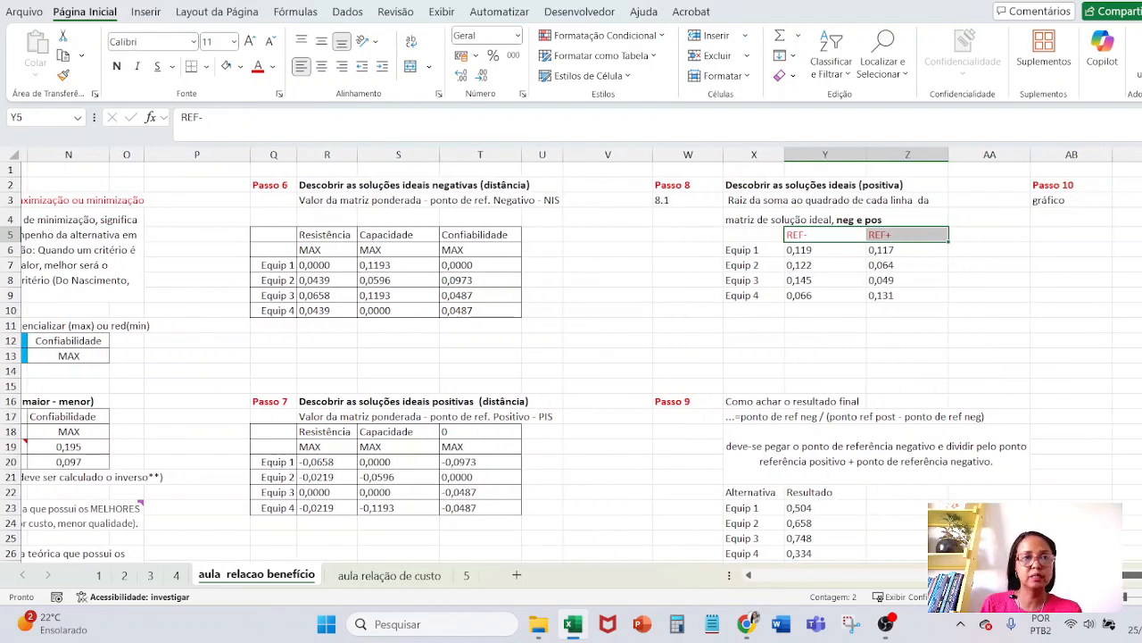
pyautogui.click(814, 254)
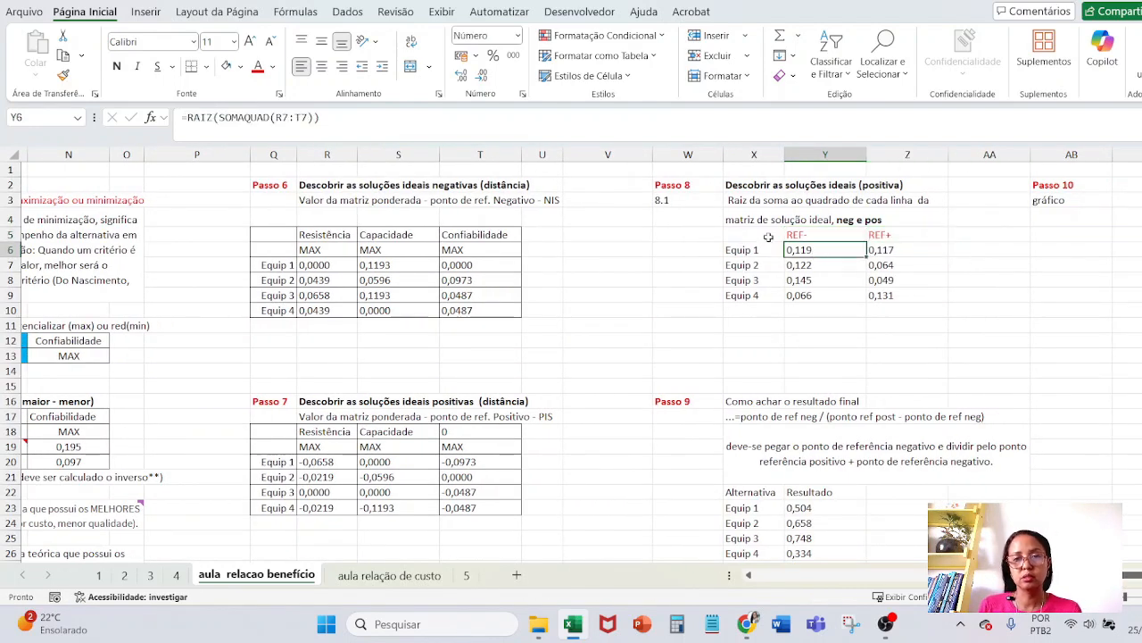
pyautogui.click(1062, 309)
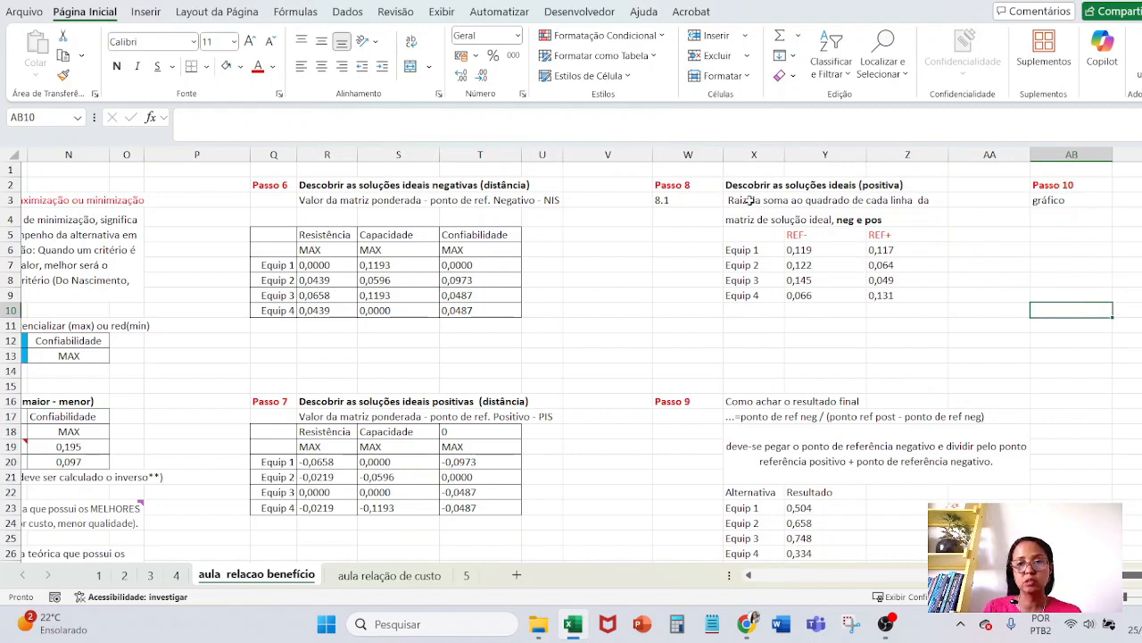
pyautogui.click(816, 250)
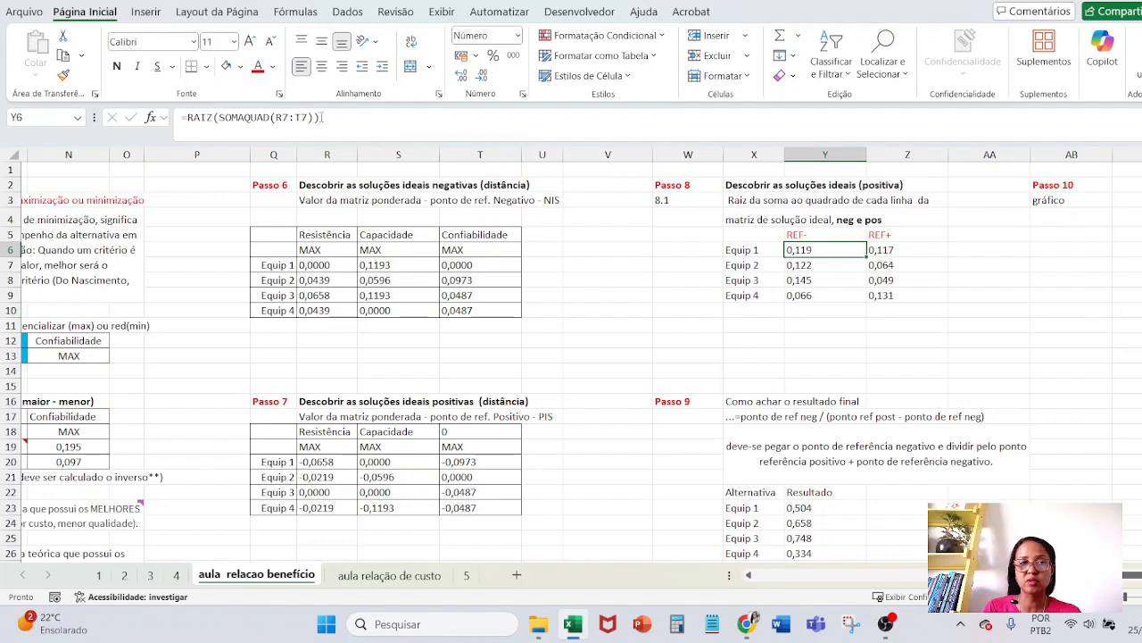
pyautogui.click(344, 119)
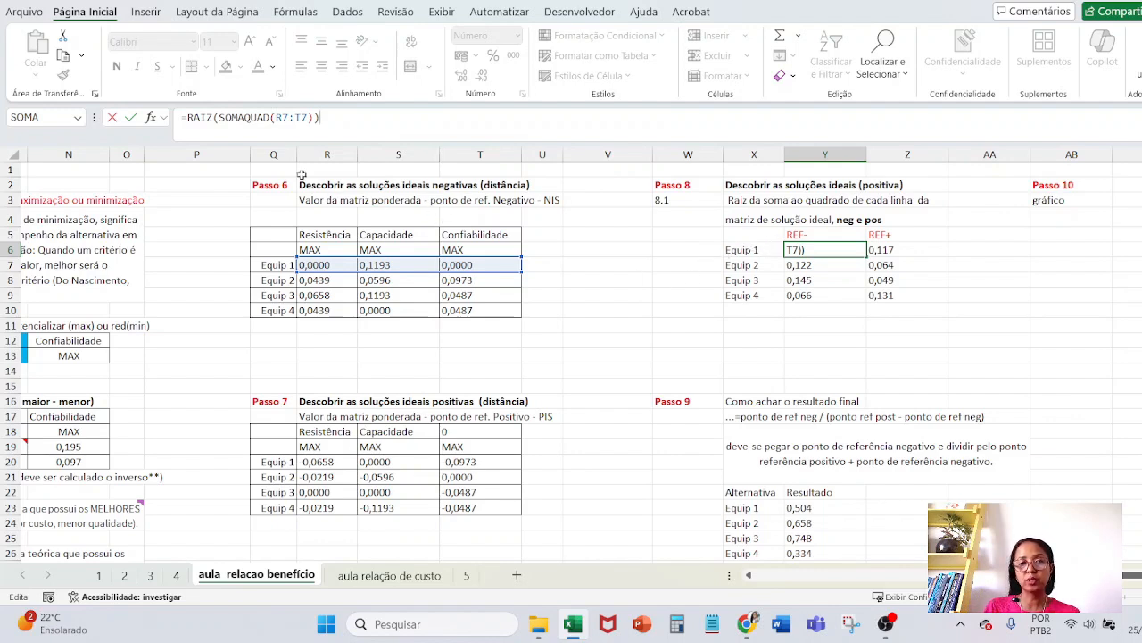
# Step: Re-enter the Passo 8 REF- formula for Equip 1 in Y6 as =RAIZ(SOMAQUAD(R7:T7)), reselecting the Passo 6 row, and review it
pyautogui.hotkey('shift', 'Left')
pyautogui.hotkey('shift', 'Left')
pyautogui.hotkey('shift', 'Left')
pyautogui.hotkey('shift', 'Left')
pyautogui.hotkey('shift', 'Left')
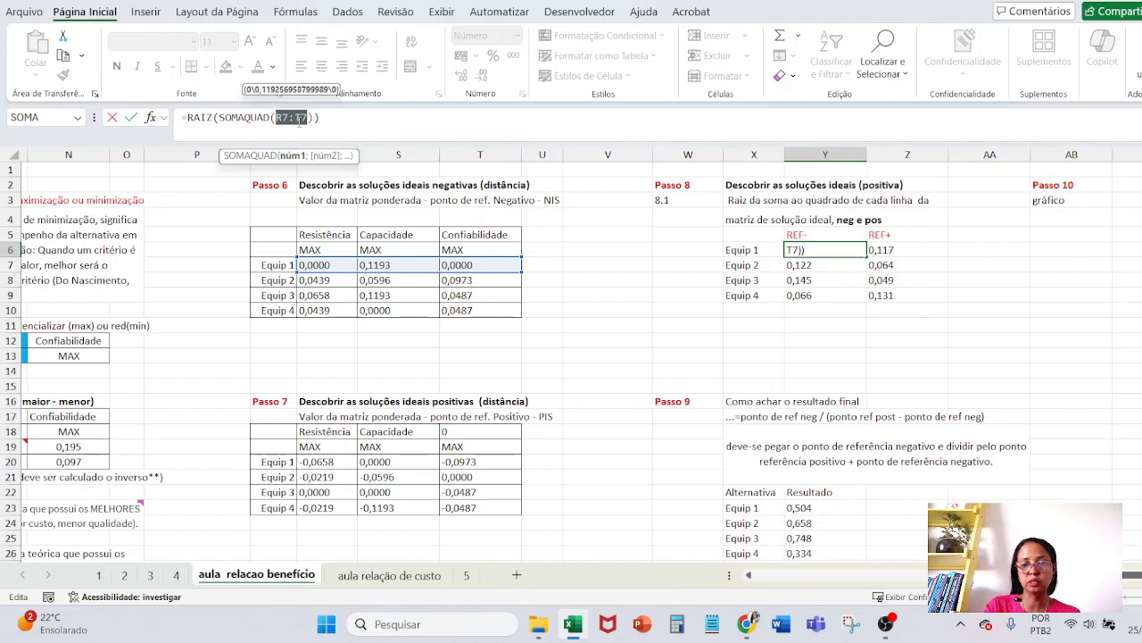
pyautogui.press('BackSpace')
pyautogui.moveTo(318, 266); pyautogui.dragTo(457, 270)
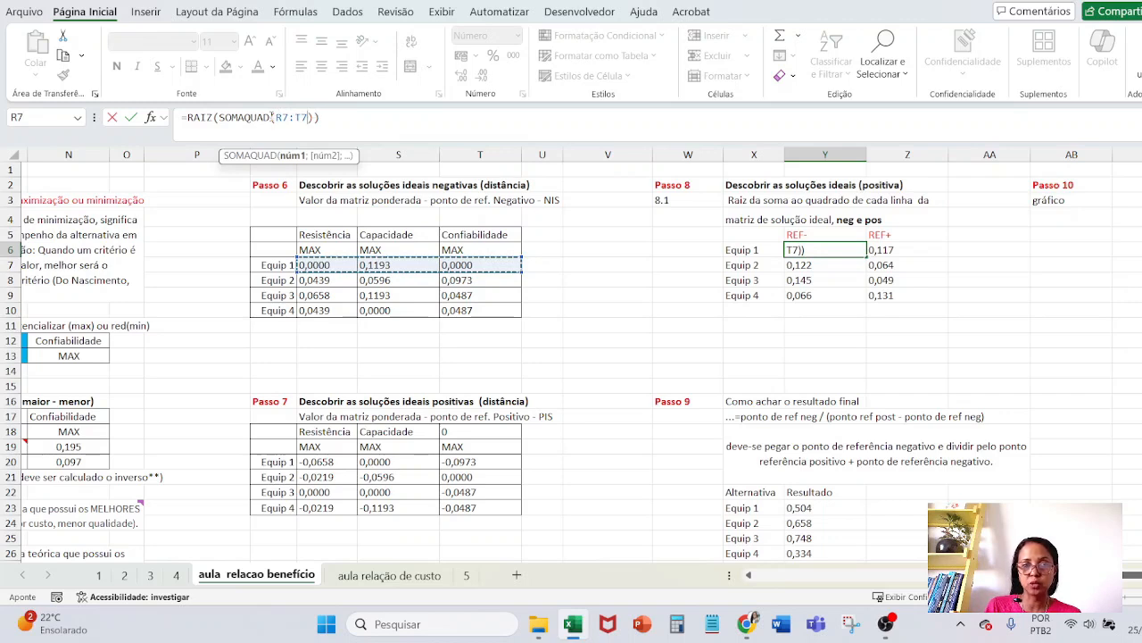
pyautogui.click(325, 119)
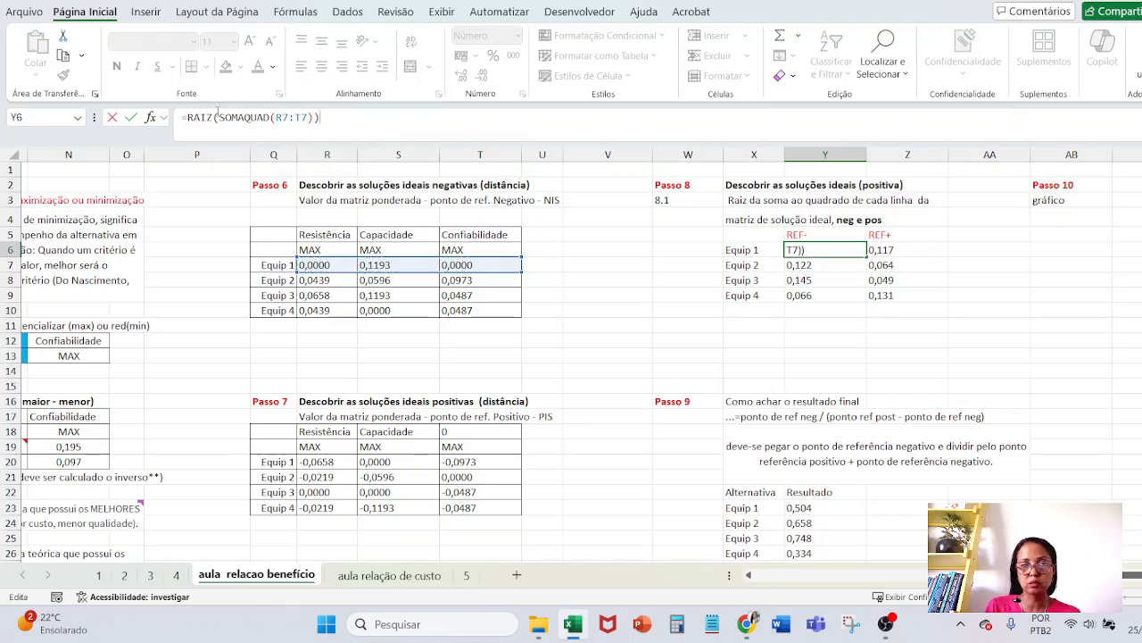
pyautogui.press('Return')
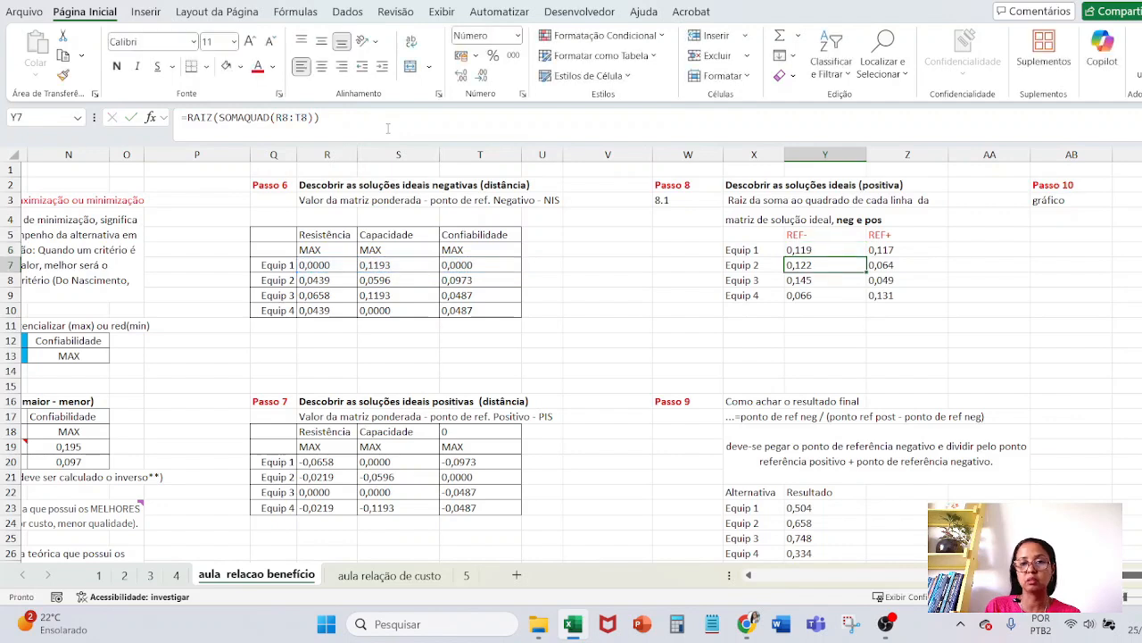
pyautogui.click(832, 246)
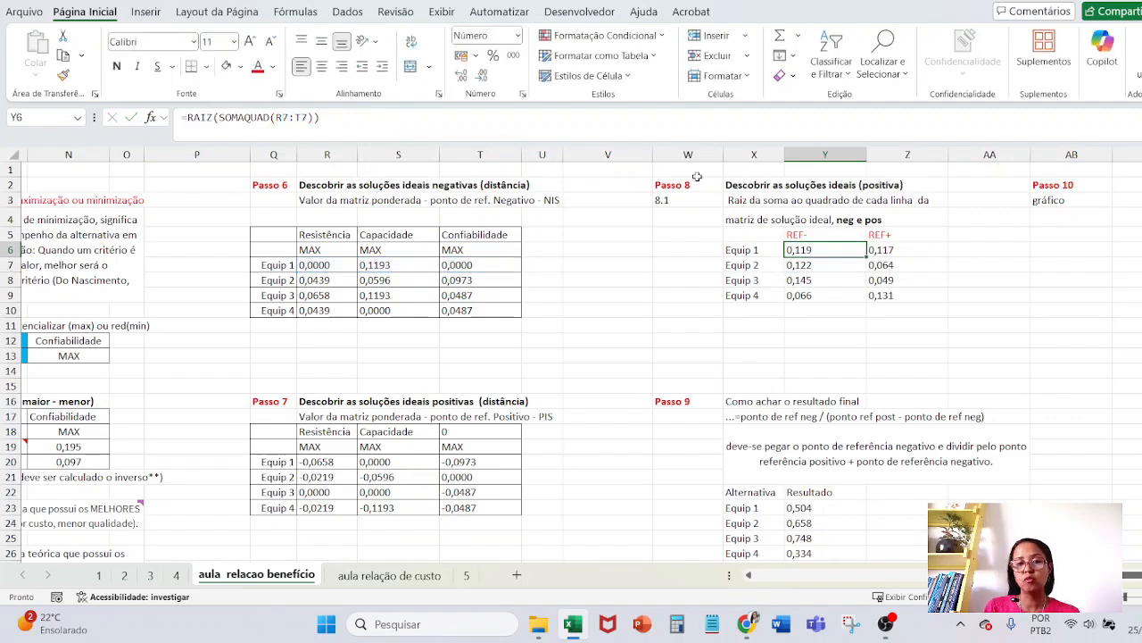
pyautogui.click(463, 128)
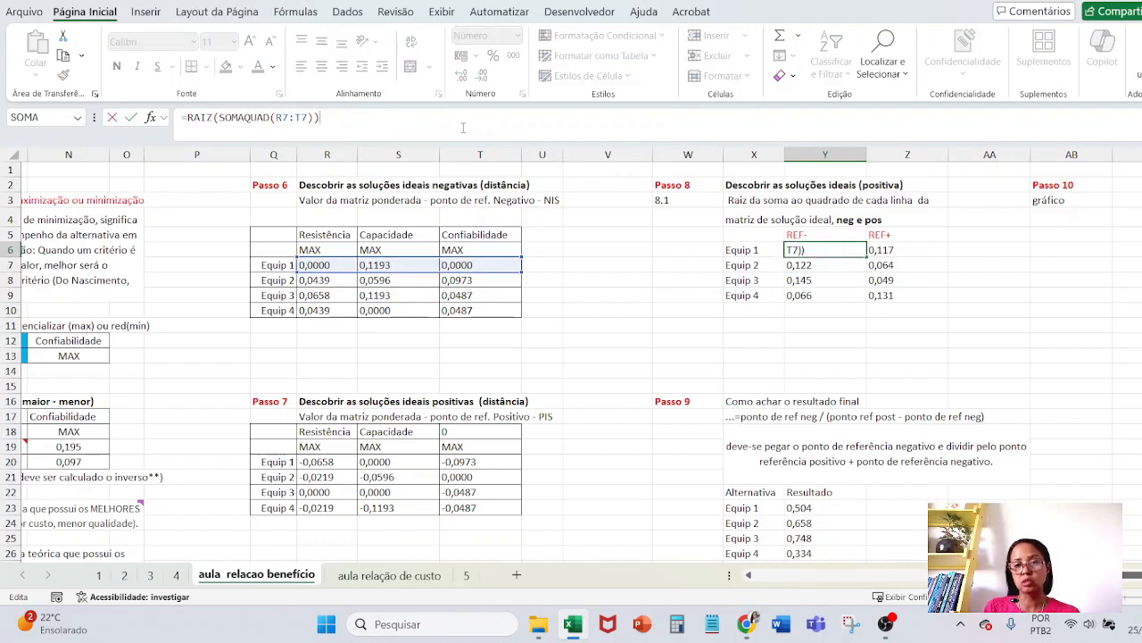
# Step: Re-enter the Passo 8 REF+ formula for Equip 1 in Z6 as =RAIZ(SOMAQUAD(R20:T20)), reselecting the Equip 1 row of Passo 7
pyautogui.click(905, 249)
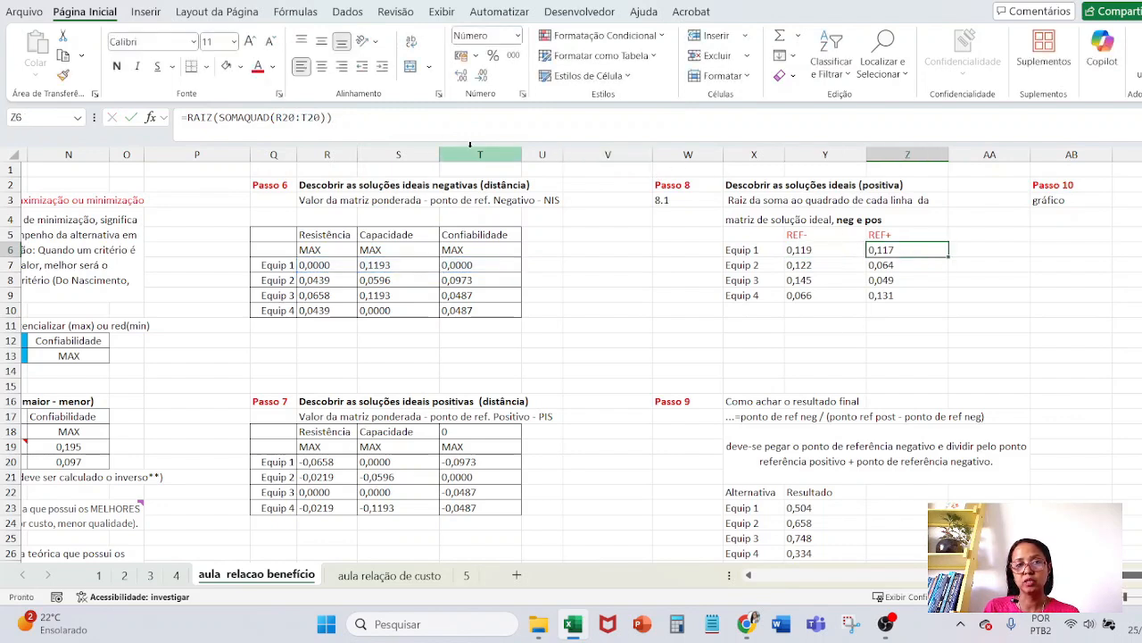
pyautogui.click(390, 125)
pyautogui.press('Escape')
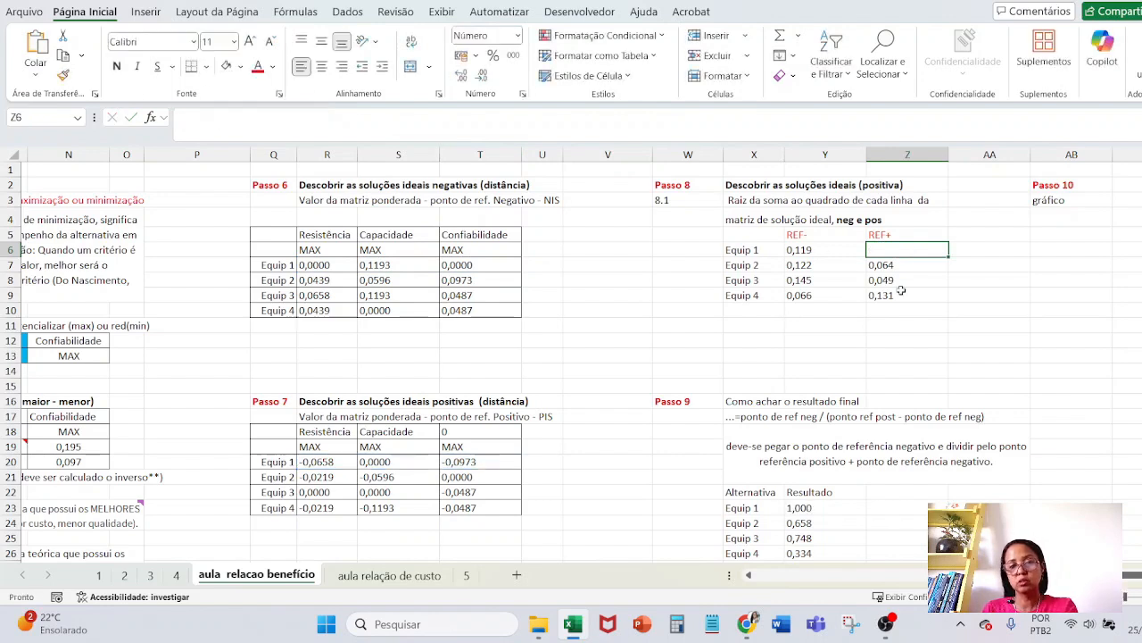
pyautogui.click(279, 120)
pyautogui.moveTo(275, 118); pyautogui.dragTo(369, 117)
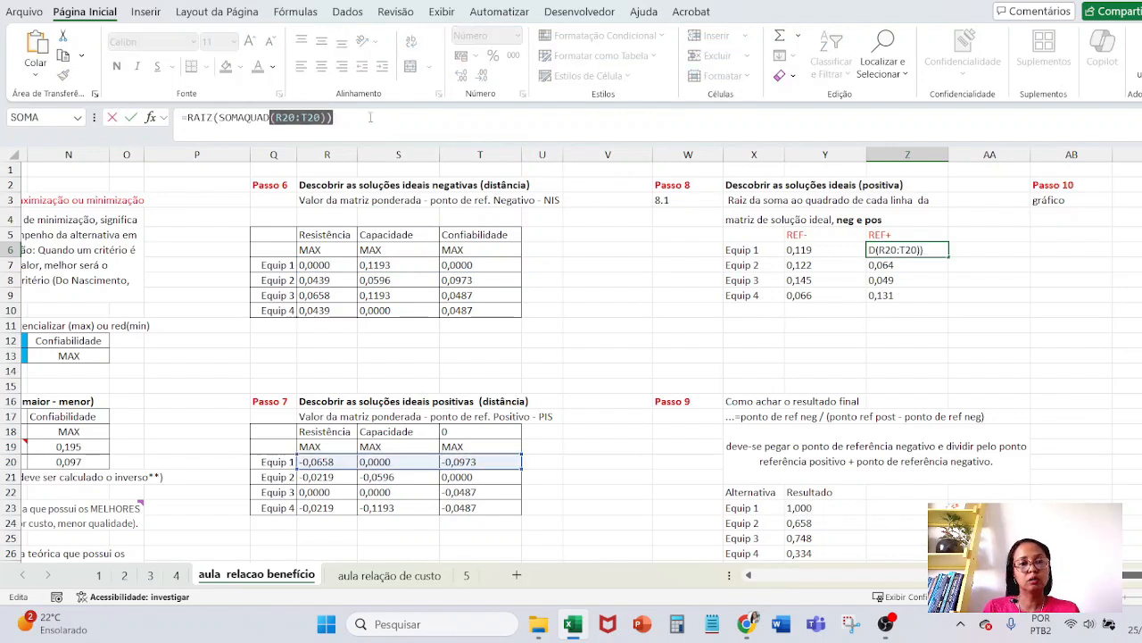
pyautogui.write('(')
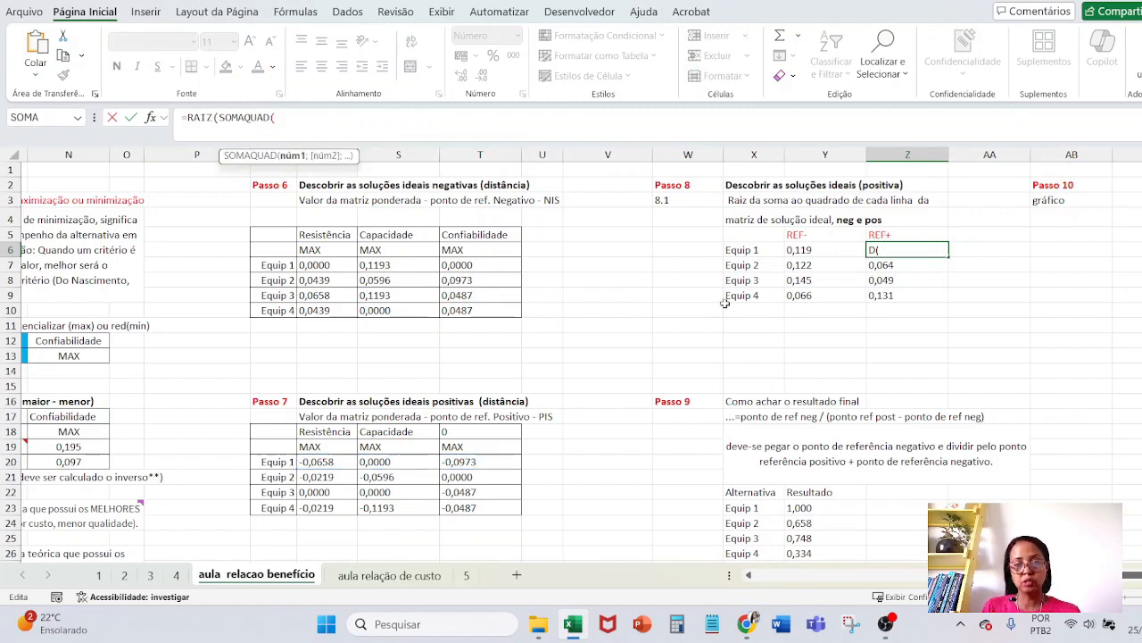
pyautogui.moveTo(313, 460); pyautogui.dragTo(453, 460)
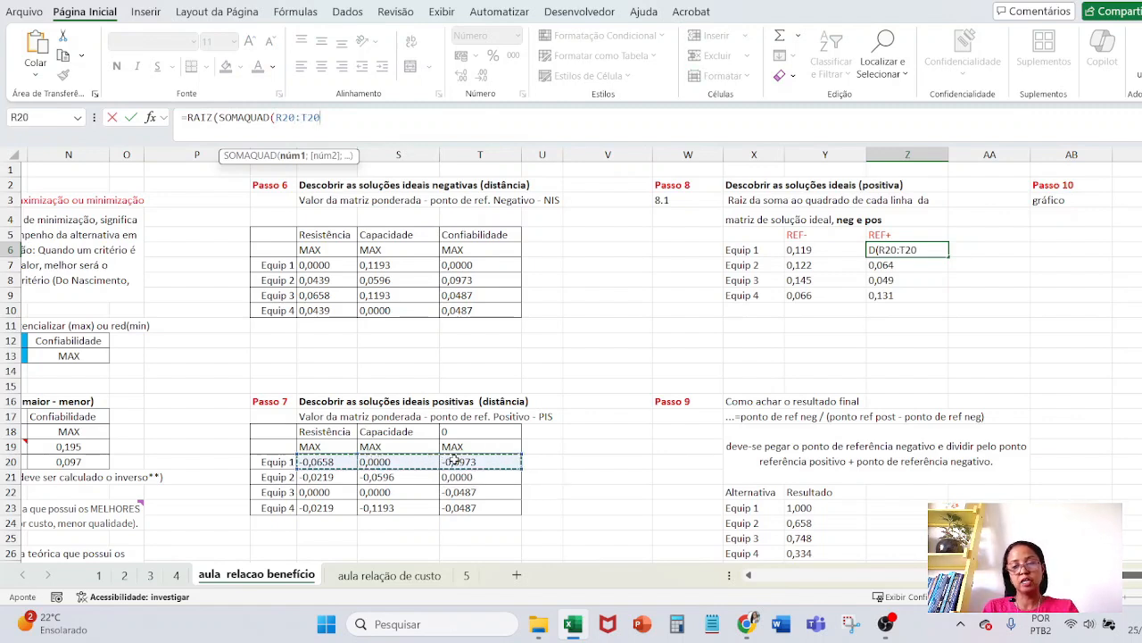
pyautogui.write(')')
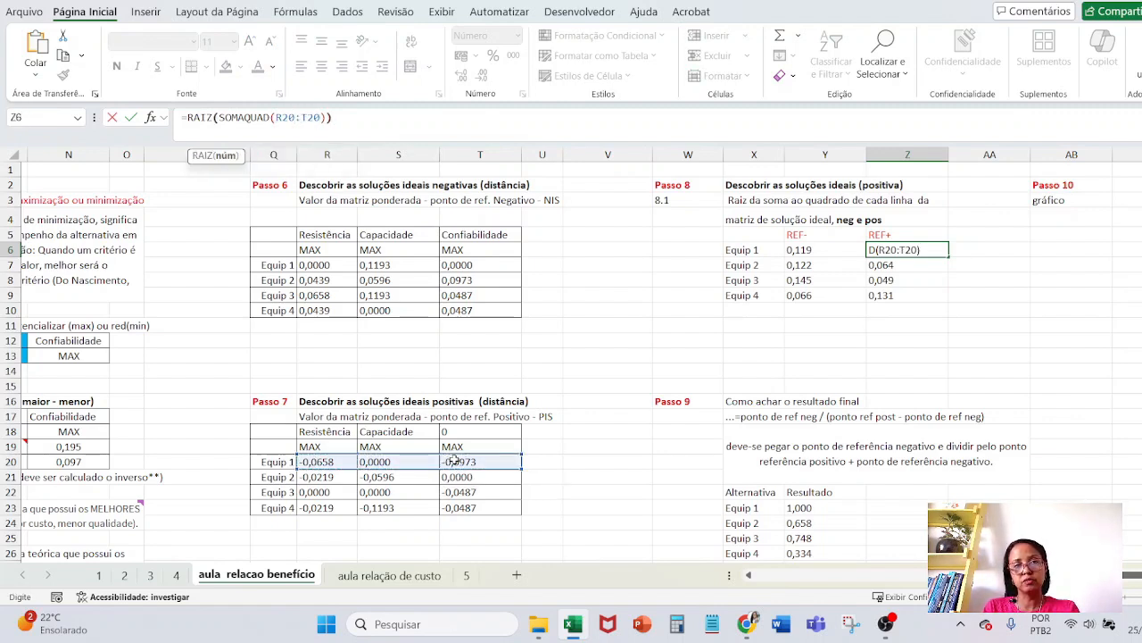
pyautogui.press('Return')
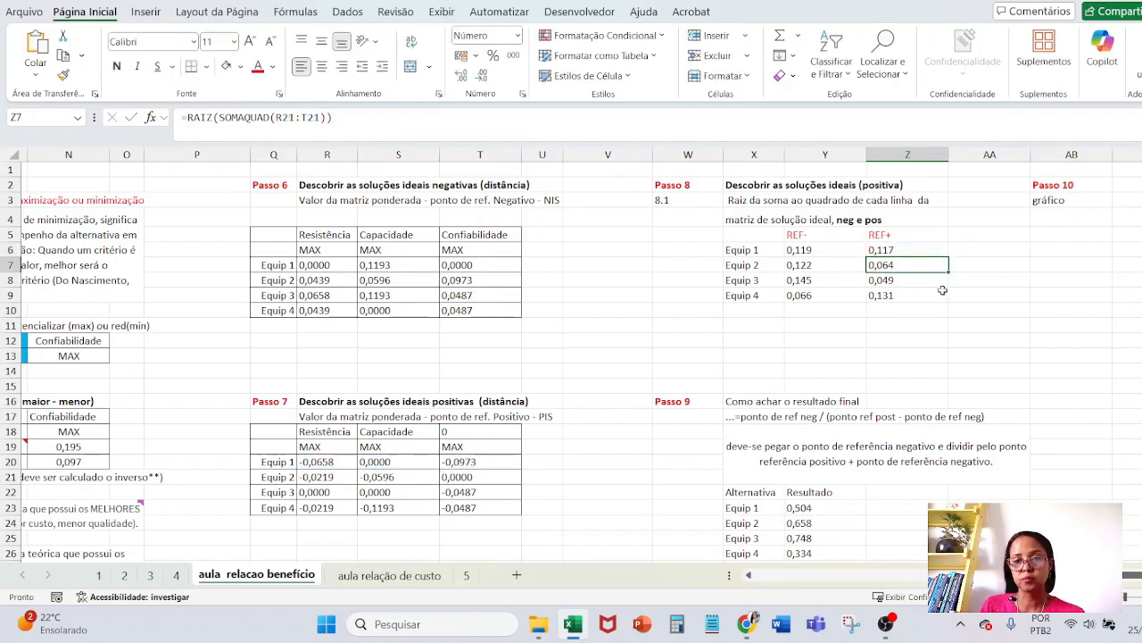
# Step: Inspect the Passo 8 REF+ formula for Equip 4 in Z9, tracing its range in the Passo 7 table
pyautogui.click(879, 292)
pyautogui.click(429, 114)
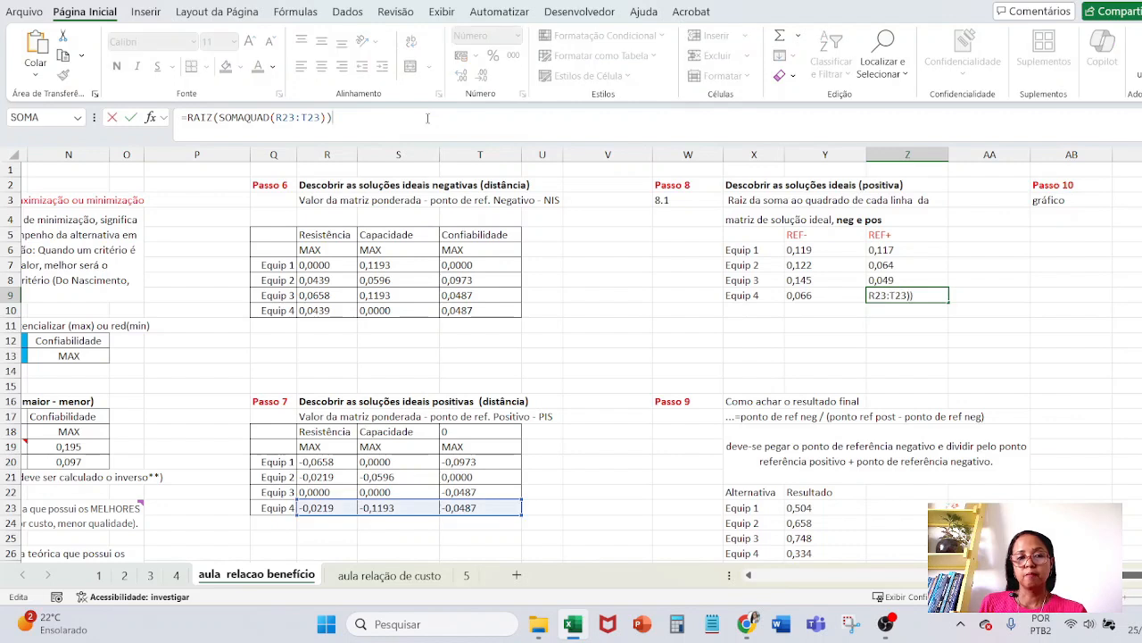
pyautogui.click(894, 234)
pyautogui.click(816, 235)
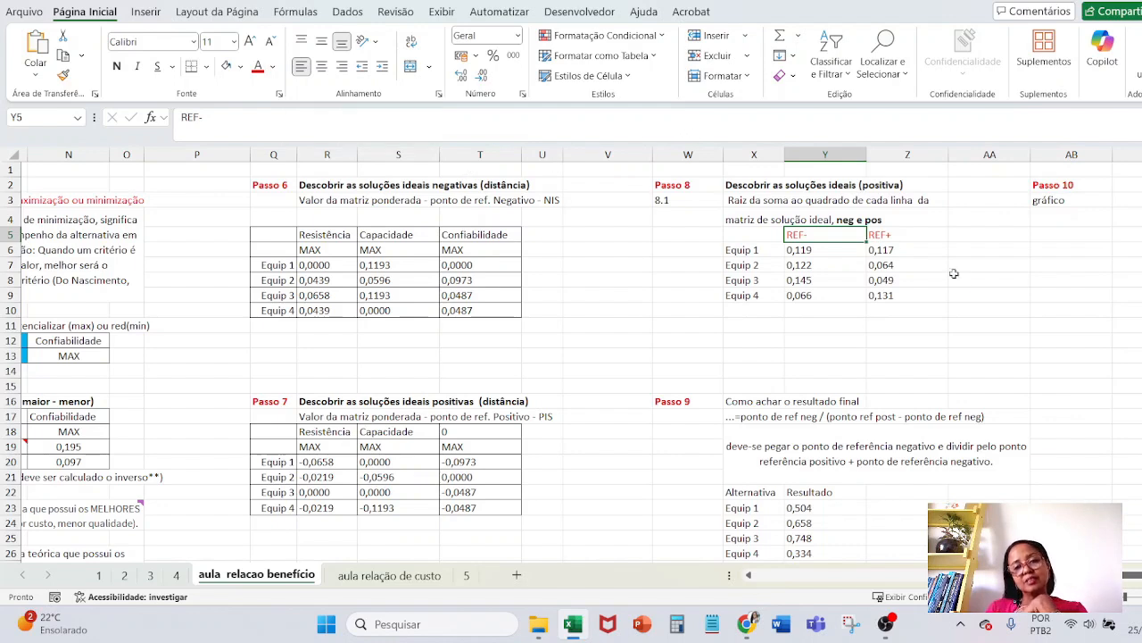
# Step: Inspect the Passo 9 Resultado formula for Equip 1 in Y23
pyautogui.scroll(-2, 985, 300)
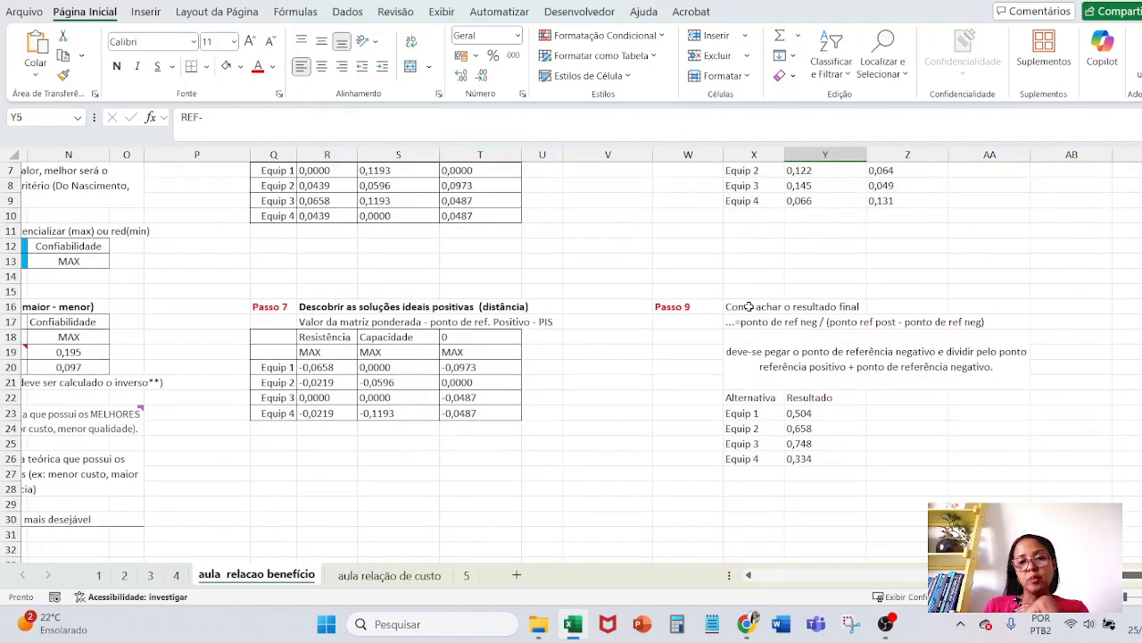
pyautogui.click(810, 415)
pyautogui.press('F2')
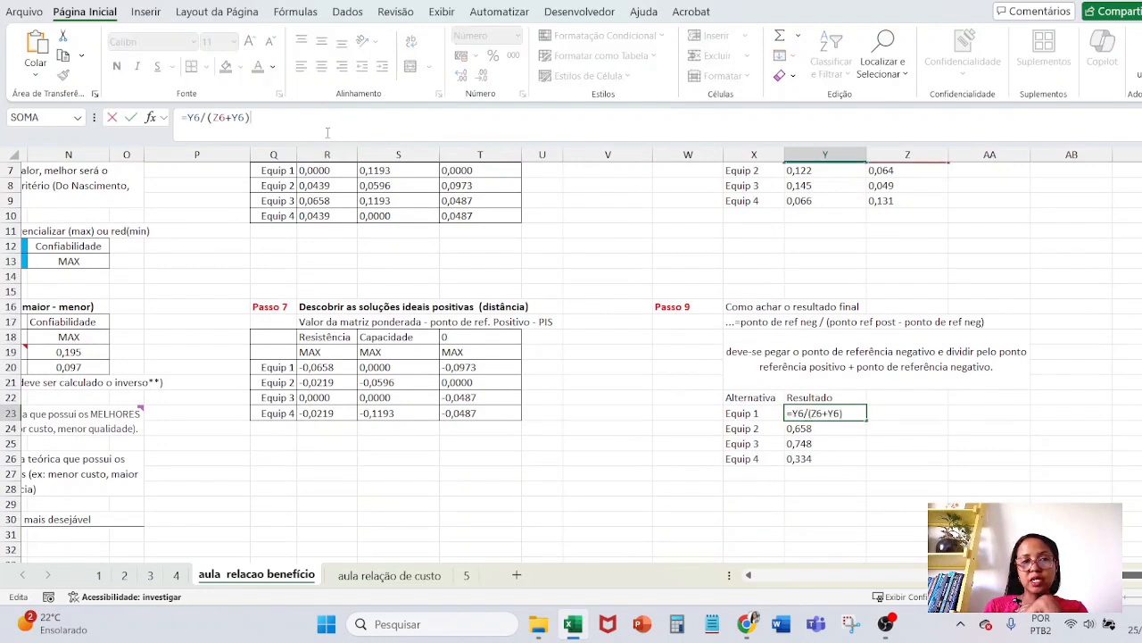
pyautogui.press('Escape')
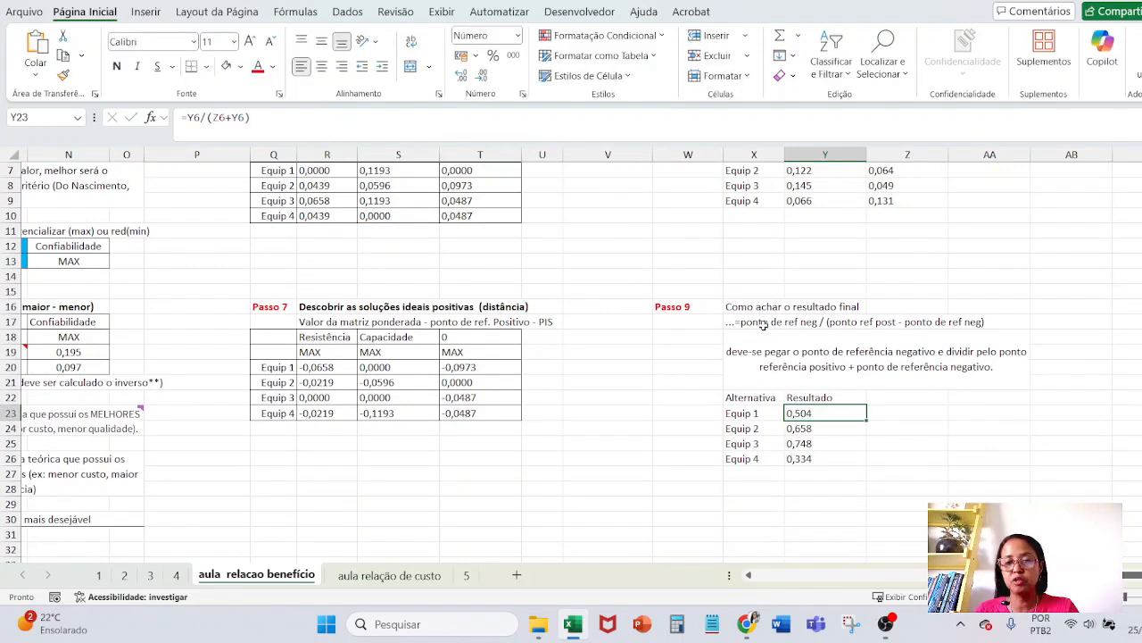
# Step: Make the Passo 9 formula description in X17 red and bold
pyautogui.click(754, 321)
pyautogui.click(257, 66)
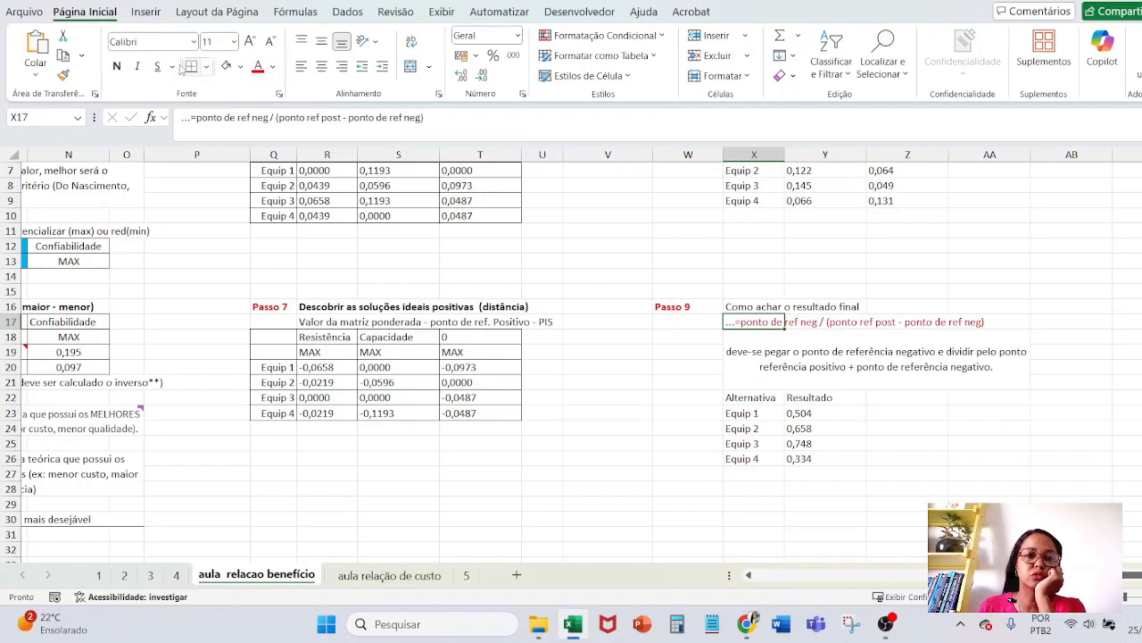
pyautogui.click(117, 68)
# Step: Try moving the Passo 9 block W16:AA26 up three rows to start at W13, and undo the move
pyautogui.scroll(3, 862, 427)
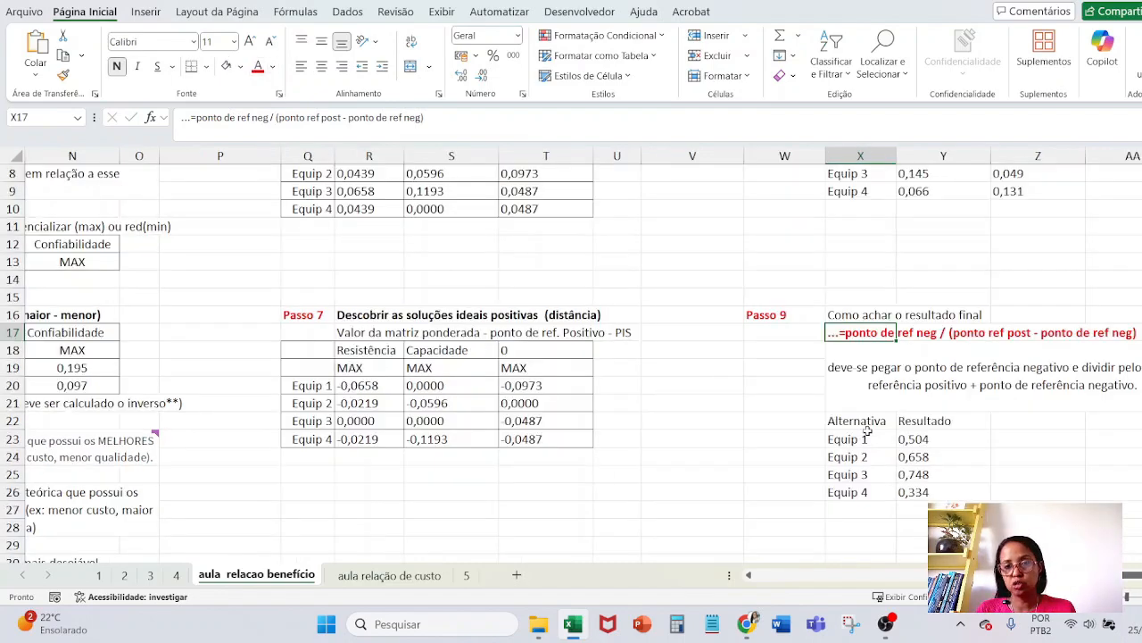
pyautogui.hscroll(4, 571, 357)
pyautogui.scroll(2, 571, 357)
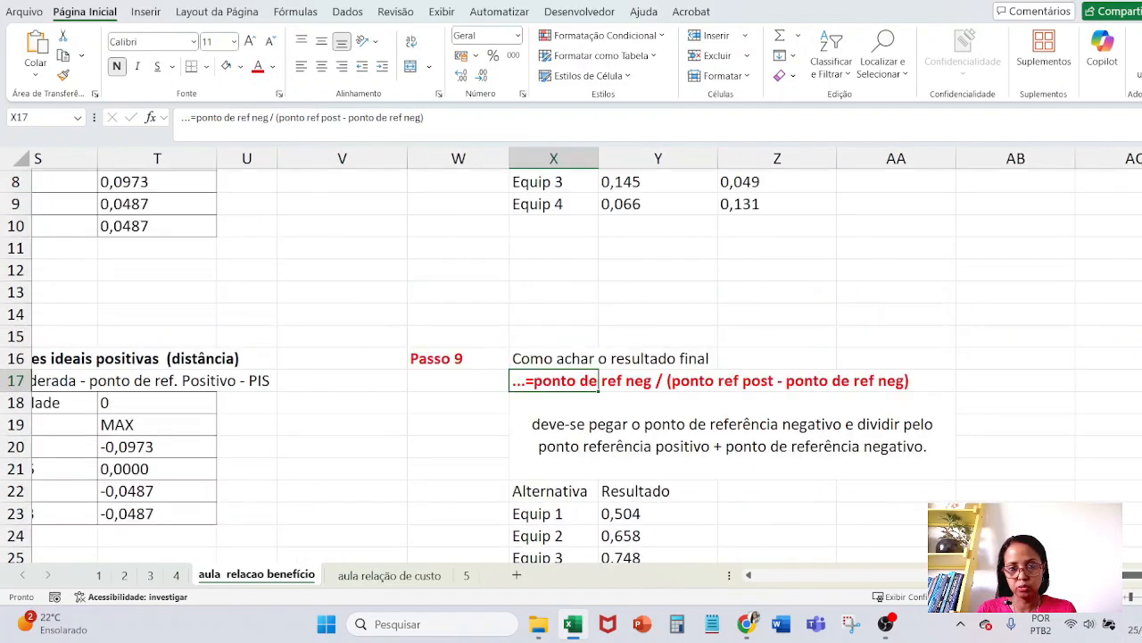
pyautogui.scroll(-2, 571, 357)
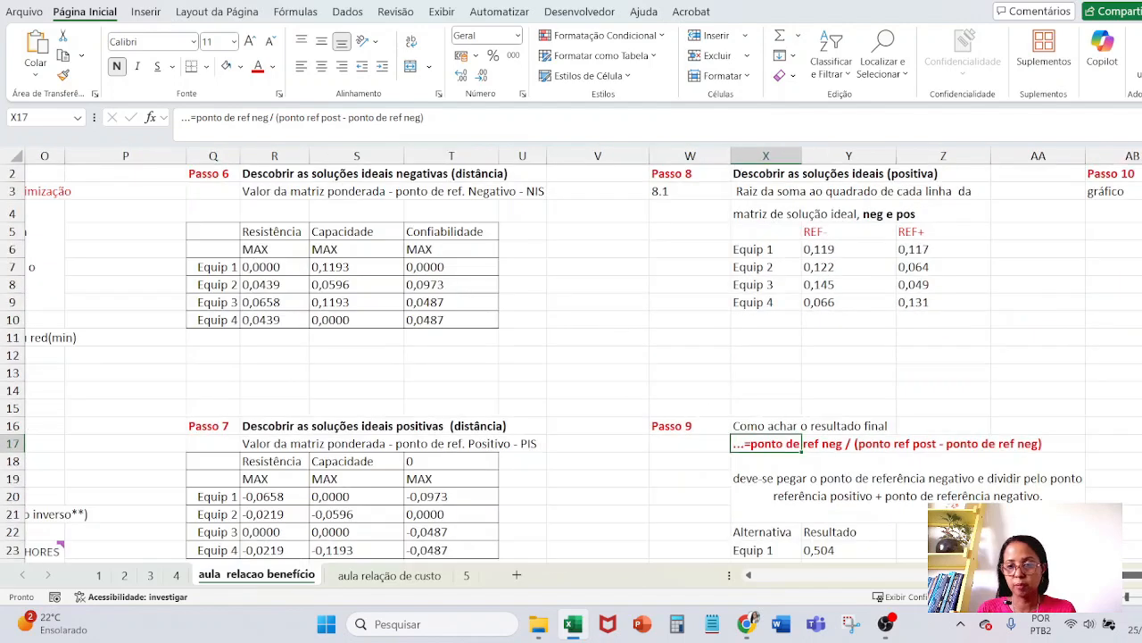
pyautogui.hscroll(1, 1039, 479)
pyautogui.scroll(-1, 659, 321)
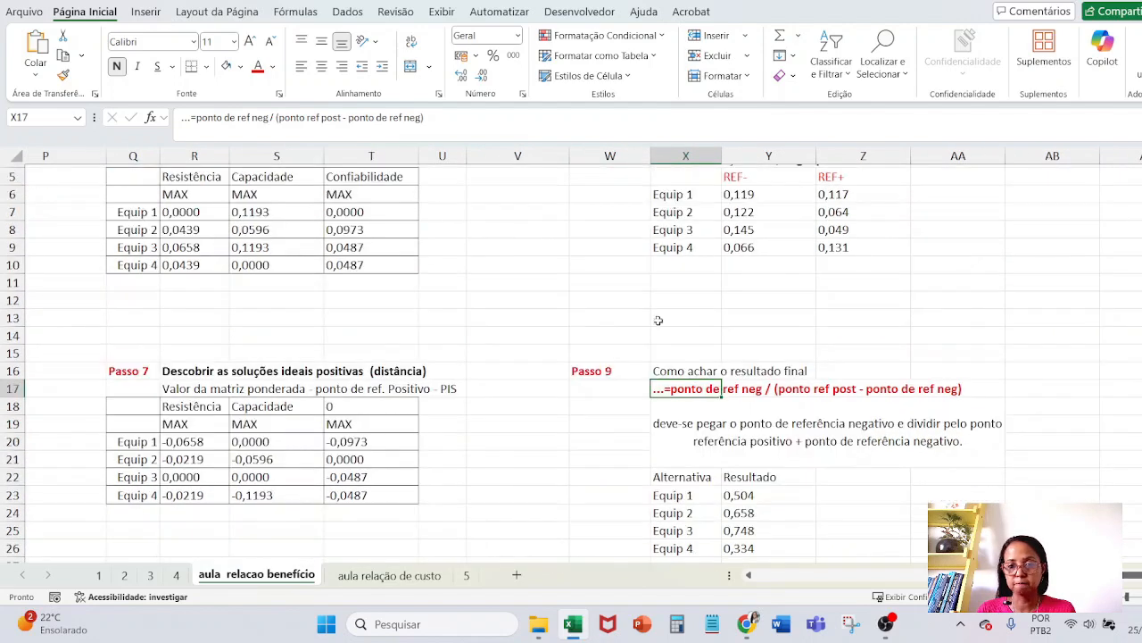
pyautogui.moveTo(620, 369); pyautogui.dragTo(963, 548)
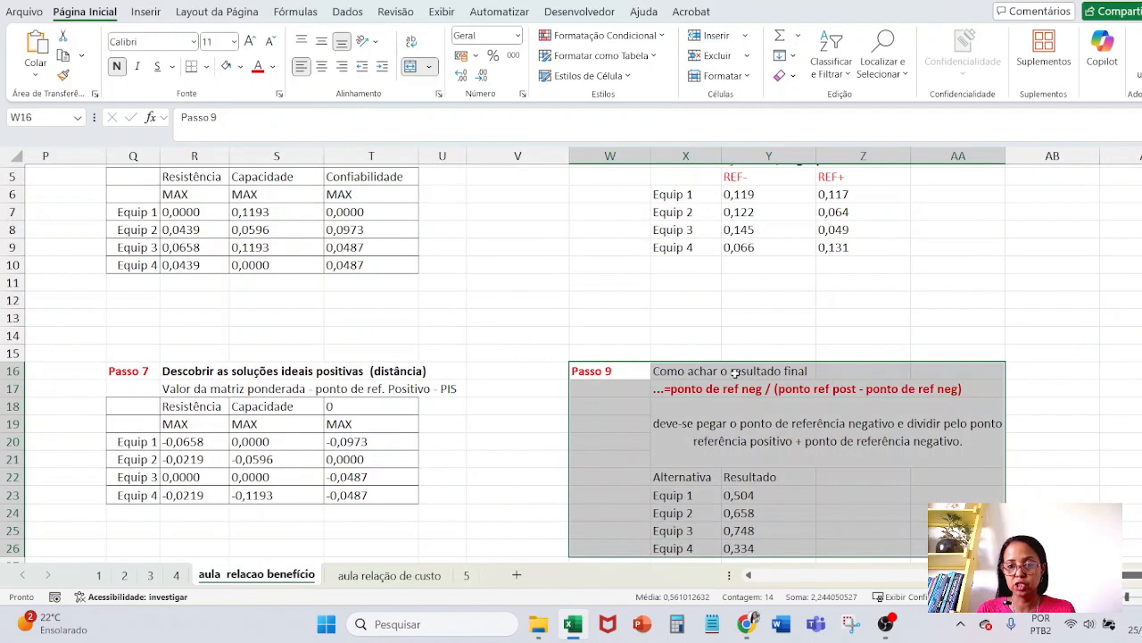
pyautogui.moveTo(723, 362); pyautogui.dragTo(714, 320)
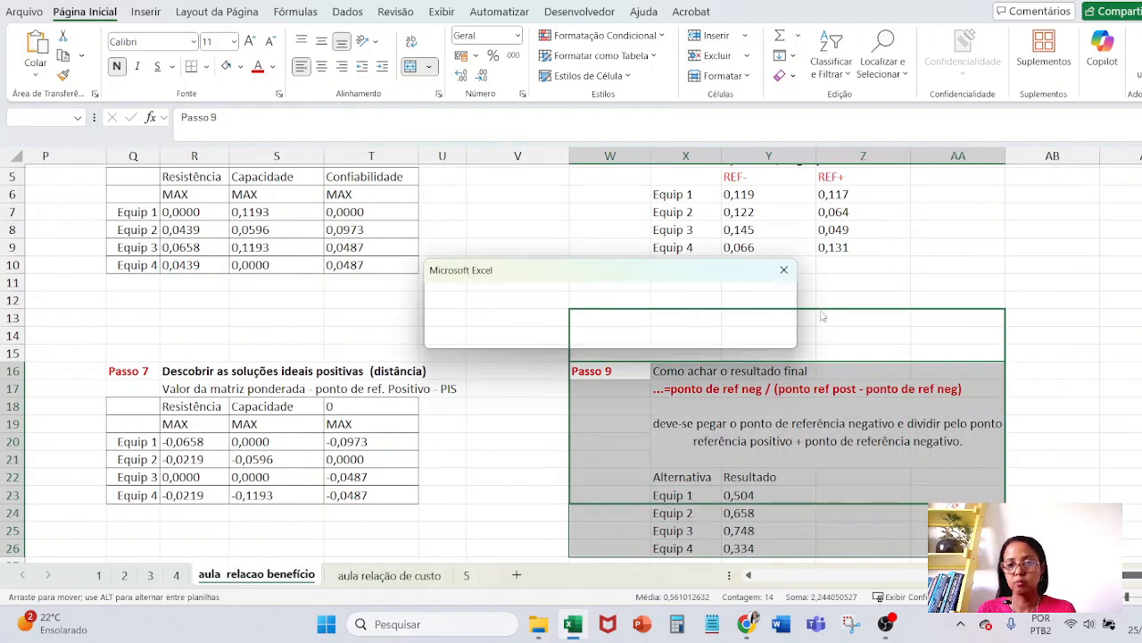
pyautogui.click(579, 334)
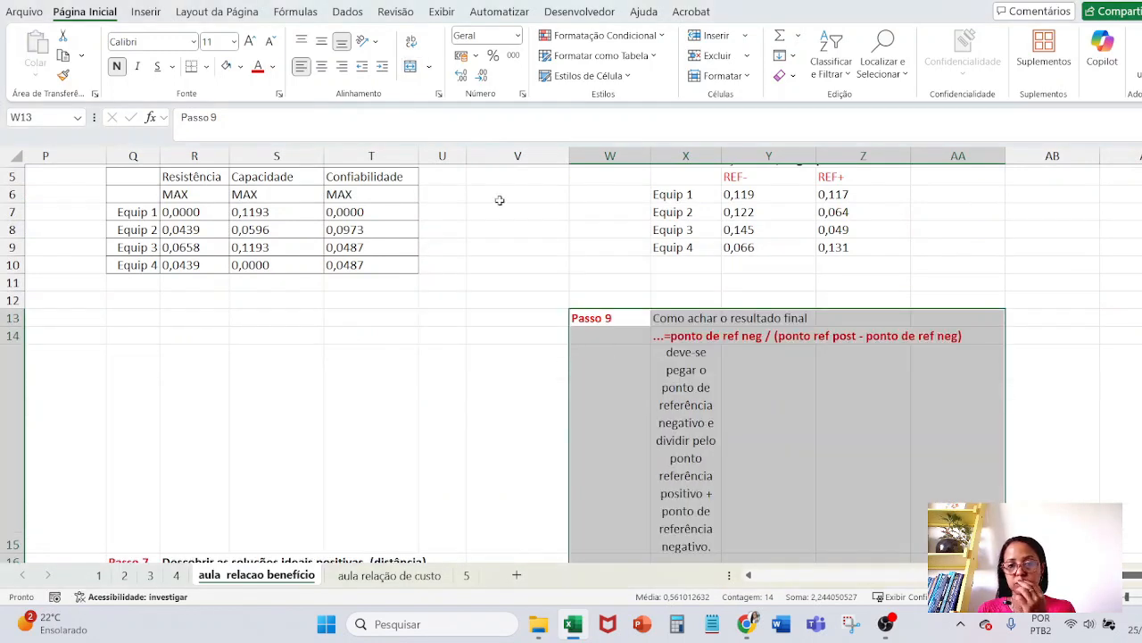
pyautogui.hotkey('ctrl', 'z')
pyautogui.click(710, 284)
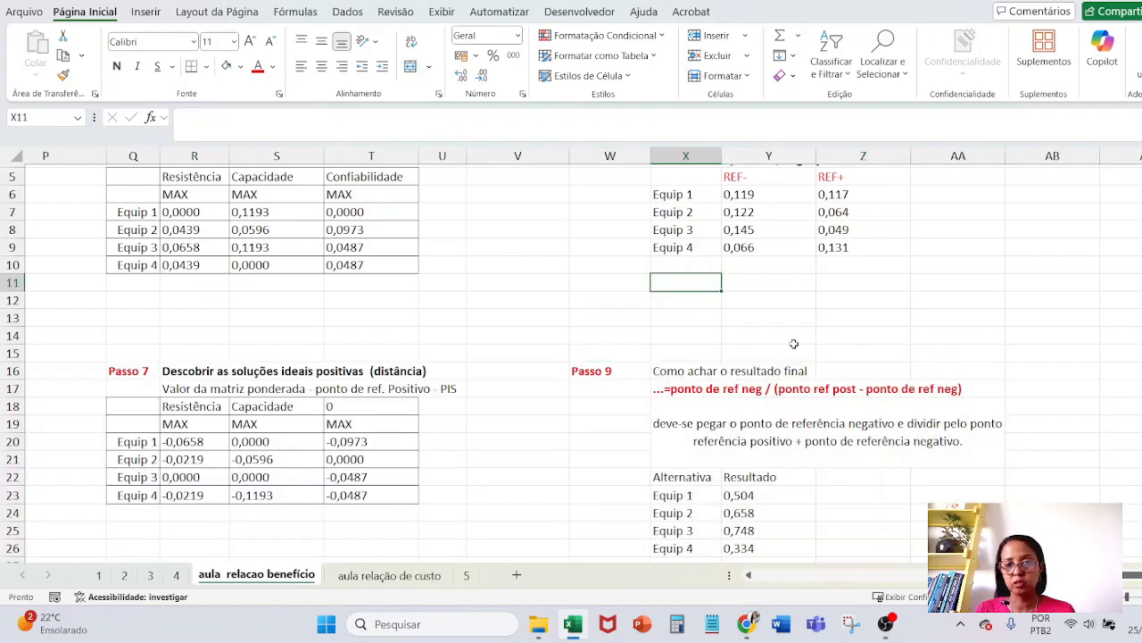
# Step: Review the Passo 9 formula =Y6/(Z6+Y6) in Y23, tracing its references to the Equip 1 REF- and REF+ values in Passo 8
pyautogui.scroll(1, 1023, 440)
pyautogui.scroll(-1, 1133, 465)
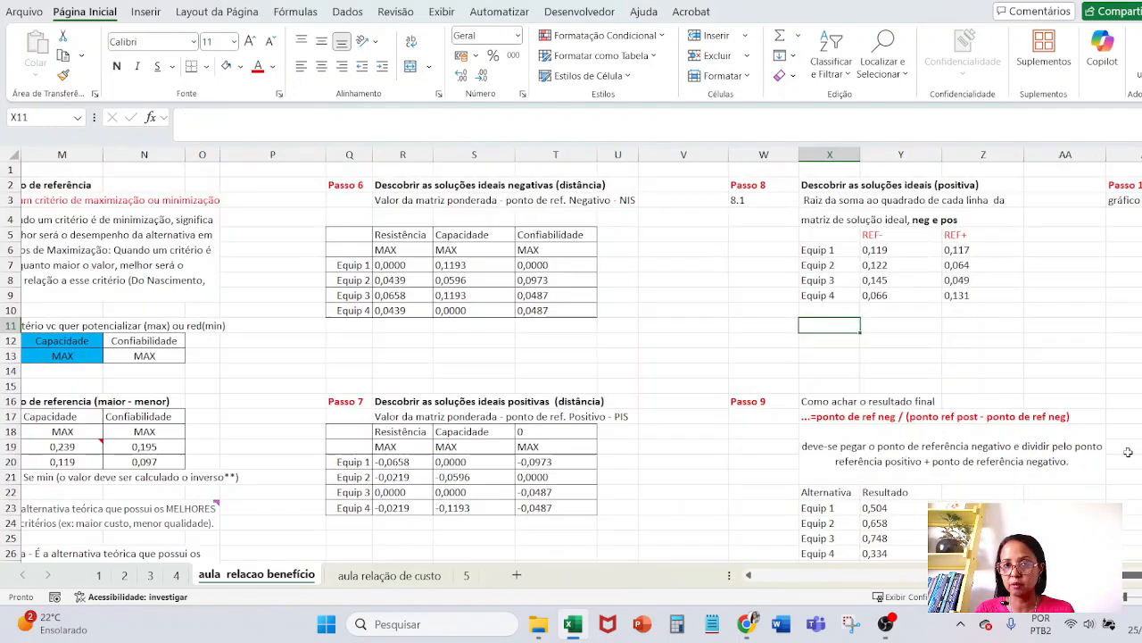
pyautogui.scroll(1, 1128, 453)
pyautogui.hscroll(2, 571, 357)
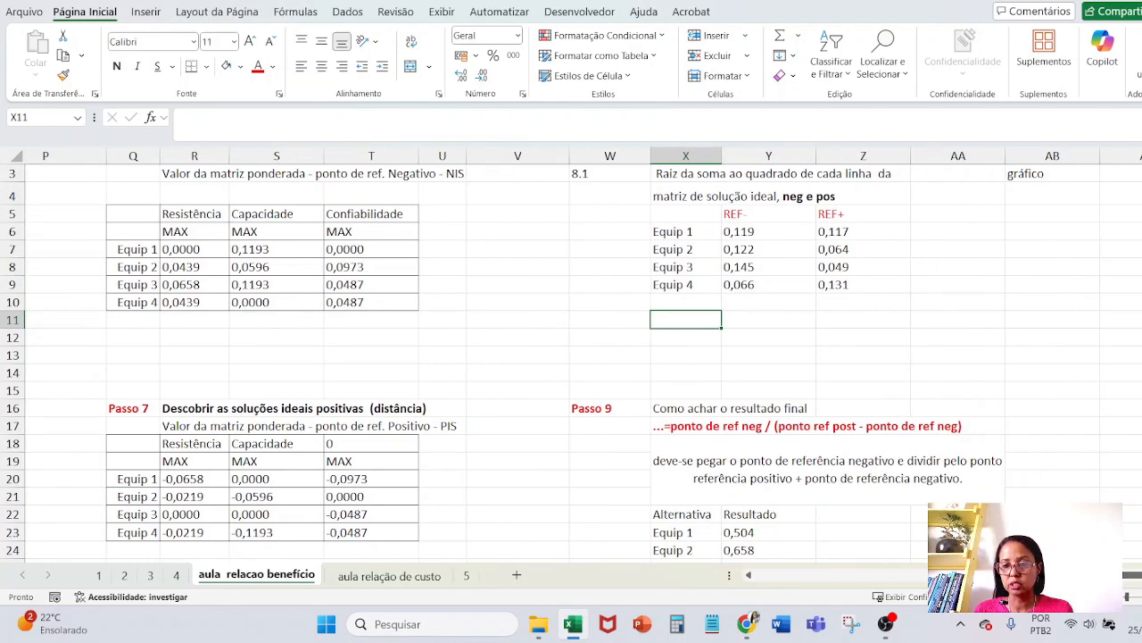
pyautogui.hscroll(4, 571, 357)
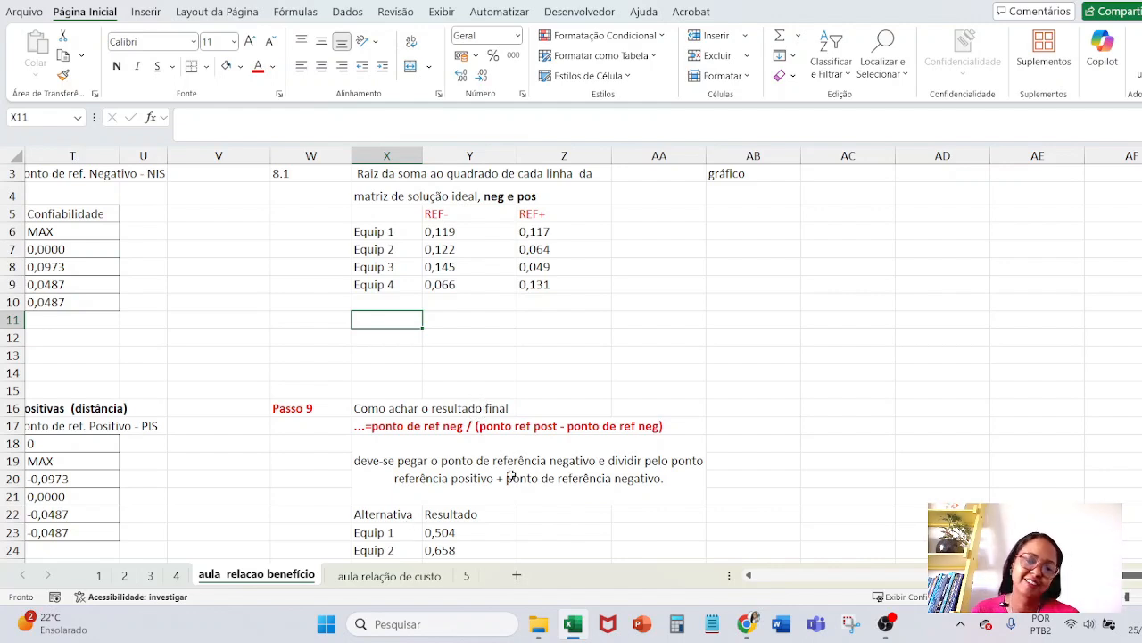
pyautogui.scroll(-1, 446, 522)
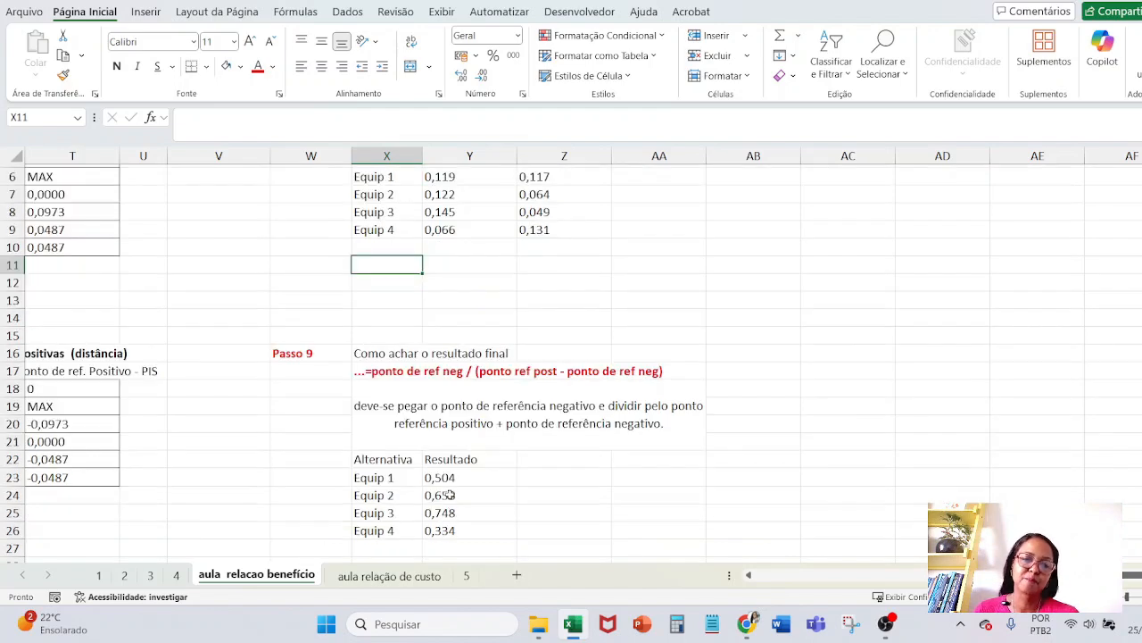
pyautogui.click(434, 480)
pyautogui.press('F2')
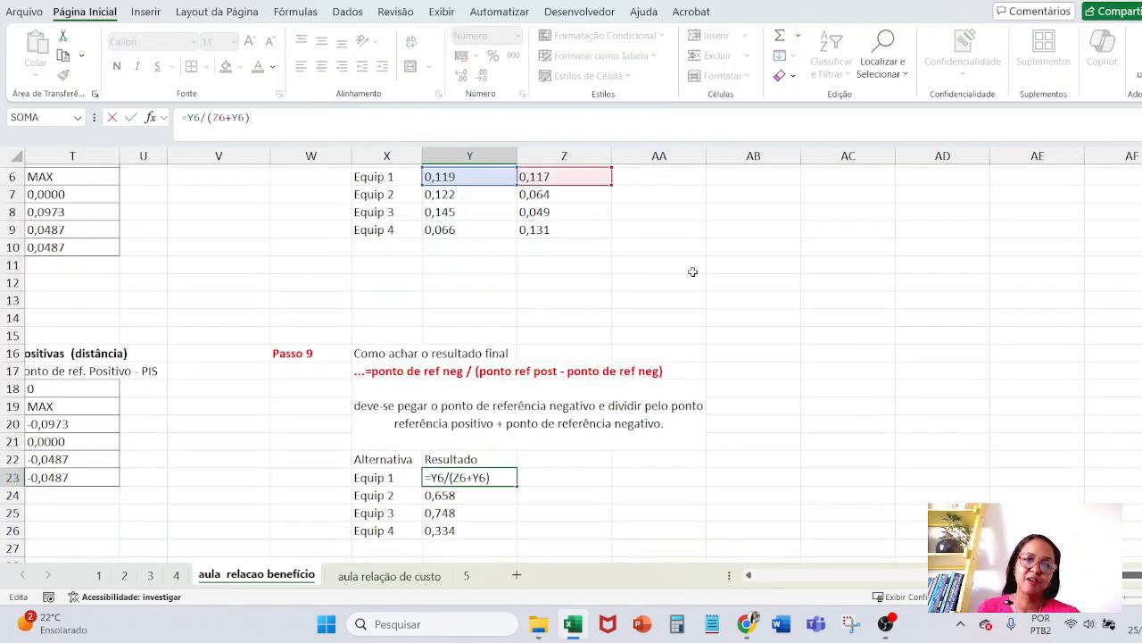
pyautogui.scroll(1, 696, 271)
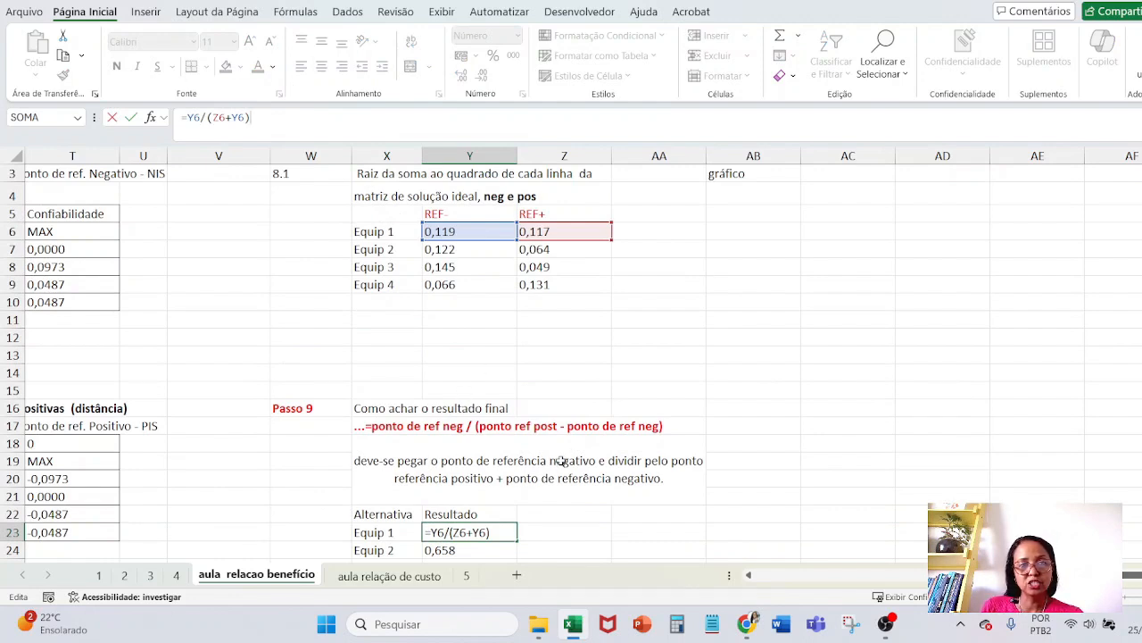
pyautogui.moveTo(201, 117); pyautogui.dragTo(187, 117)
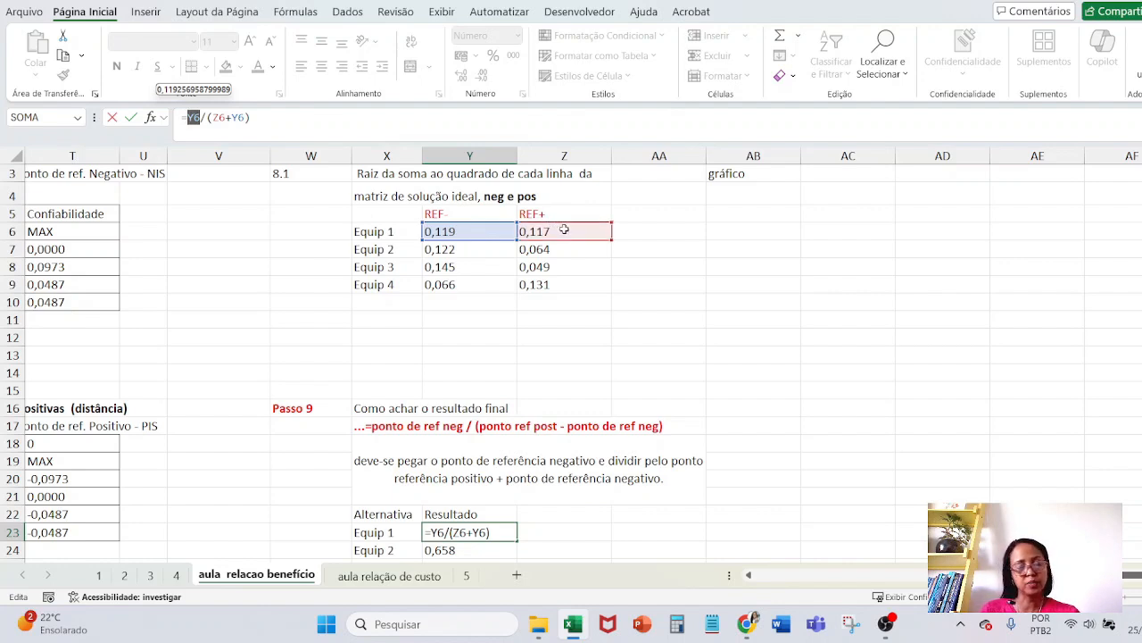
pyautogui.click(541, 303)
pyautogui.press('Escape')
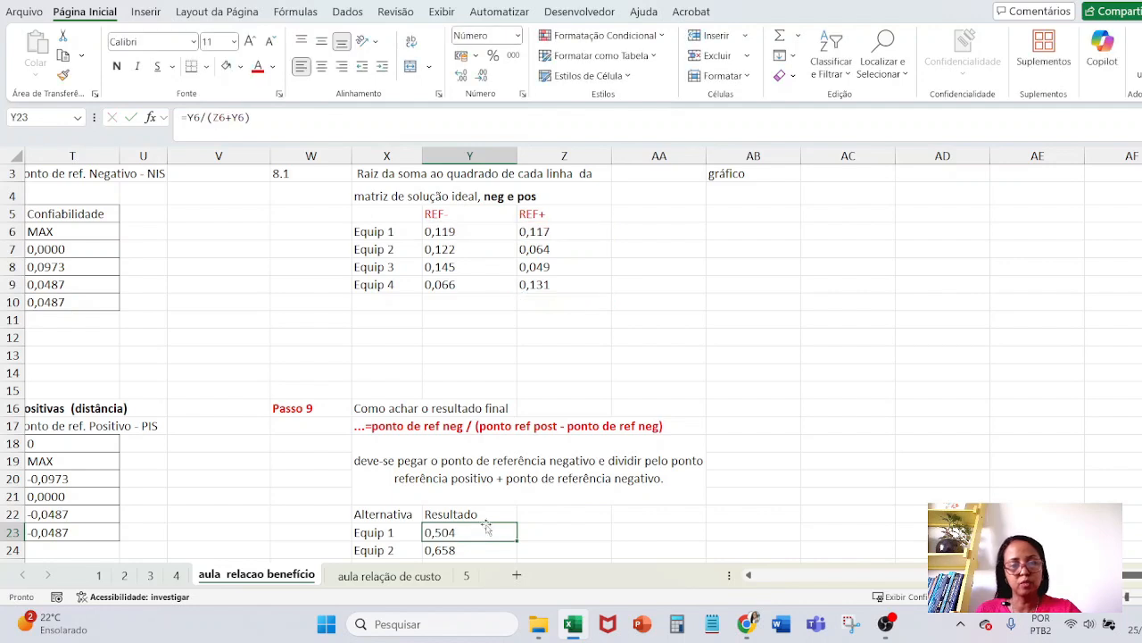
# Step: Trace the numerator and denominator references of the Equip 1 formula in Y23, and leave the cell without saving edits
pyautogui.click(282, 116)
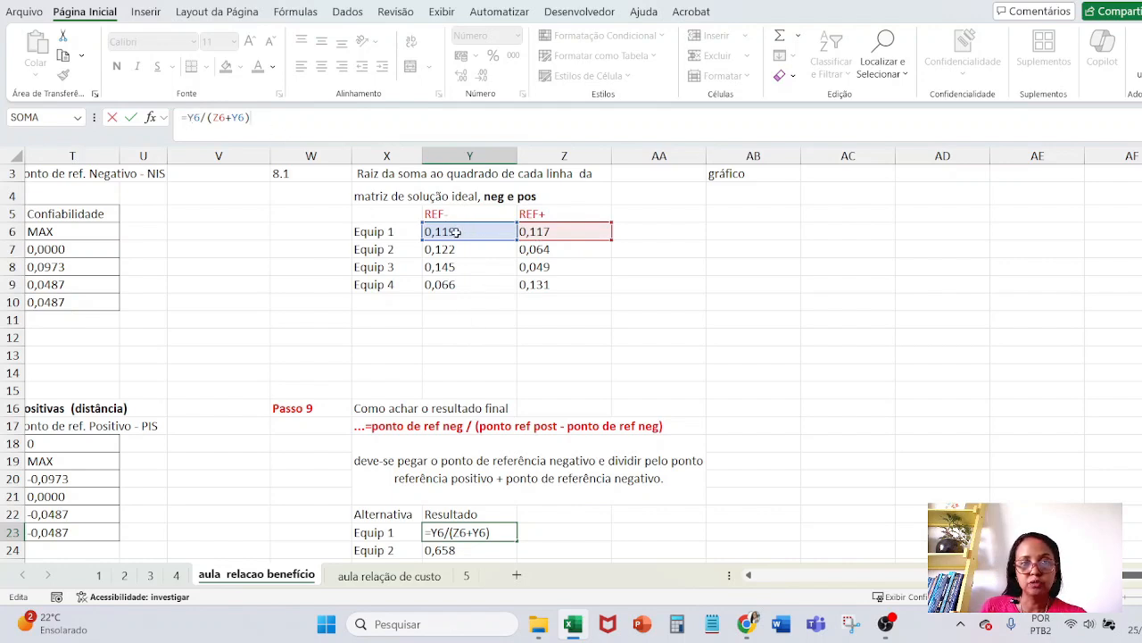
pyautogui.click(200, 116)
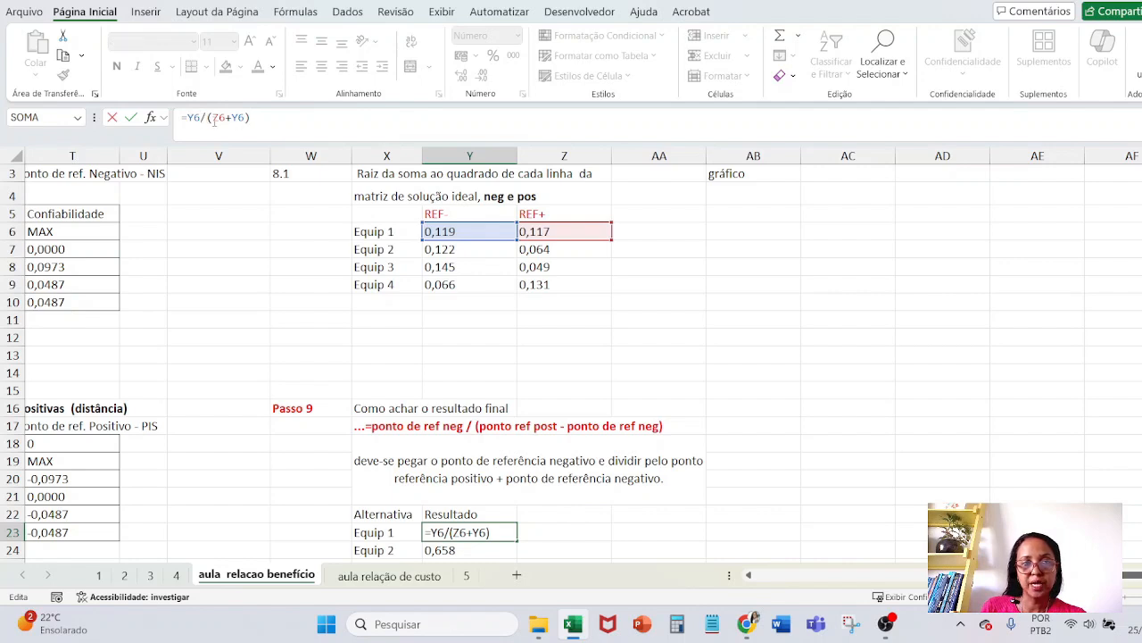
pyautogui.moveTo(213, 117); pyautogui.dragTo(247, 117)
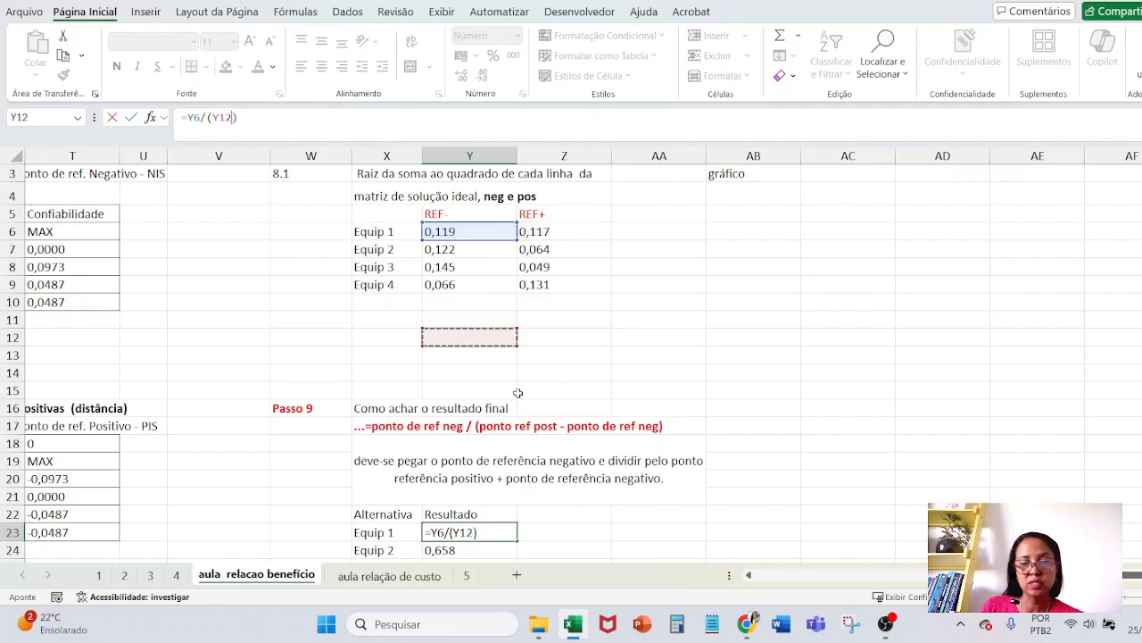
pyautogui.press('Escape')
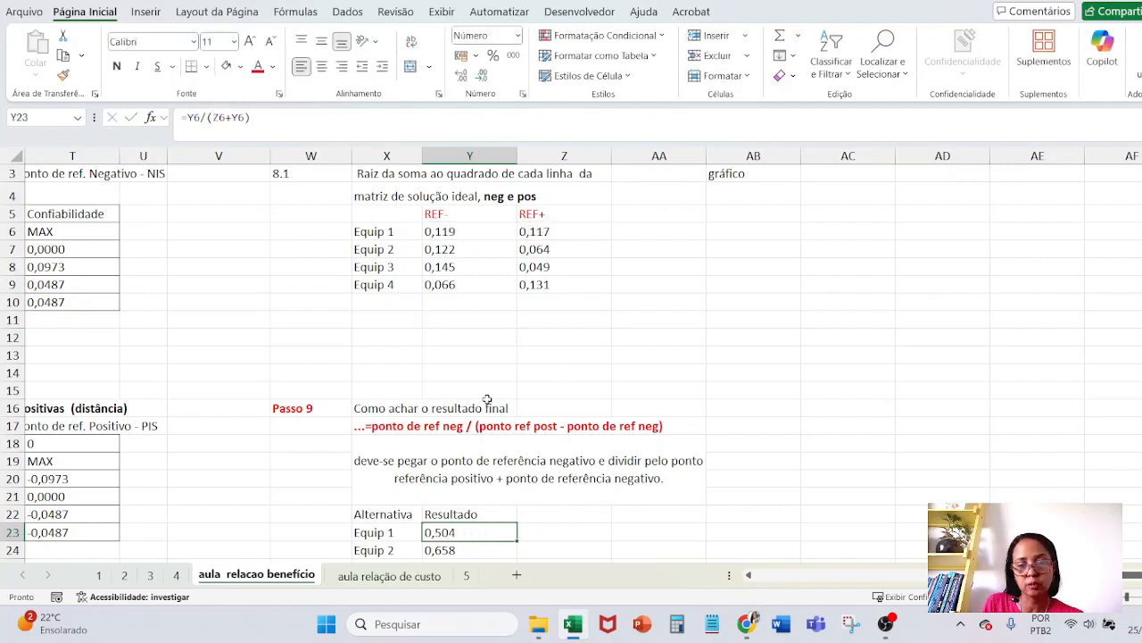
# Step: Review the Equip 2 result formula =Y7/(Z7+Y7) in Y24 against its REF- and REF+ values in Passo 8
pyautogui.scroll(-1, 487, 400)
pyautogui.click(456, 493)
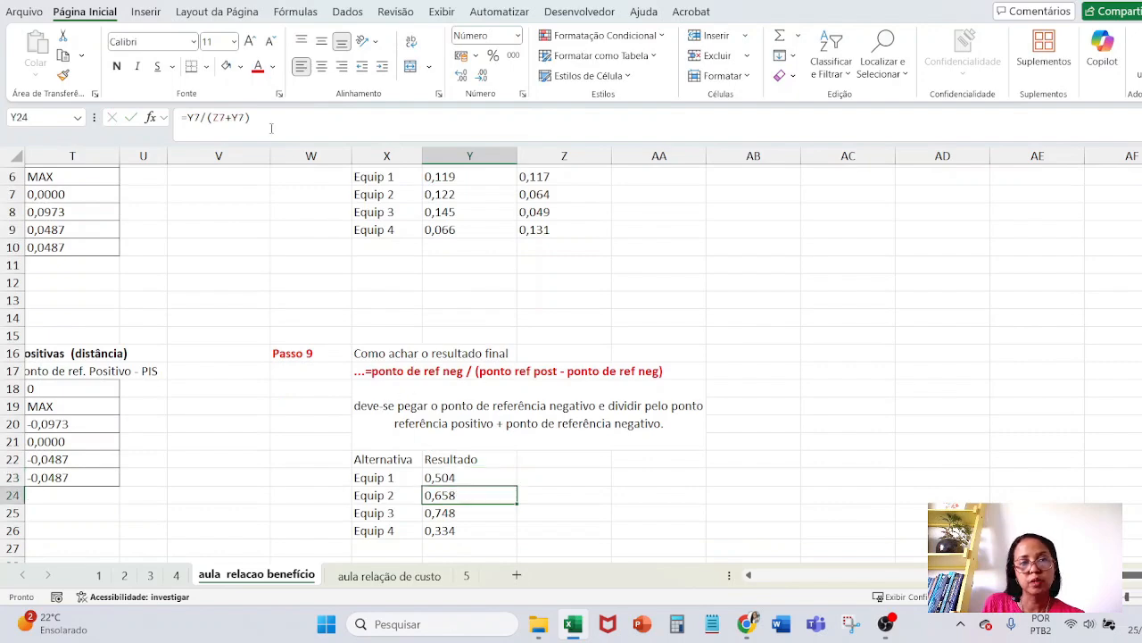
pyautogui.press('F2')
pyautogui.scroll(2, 543, 221)
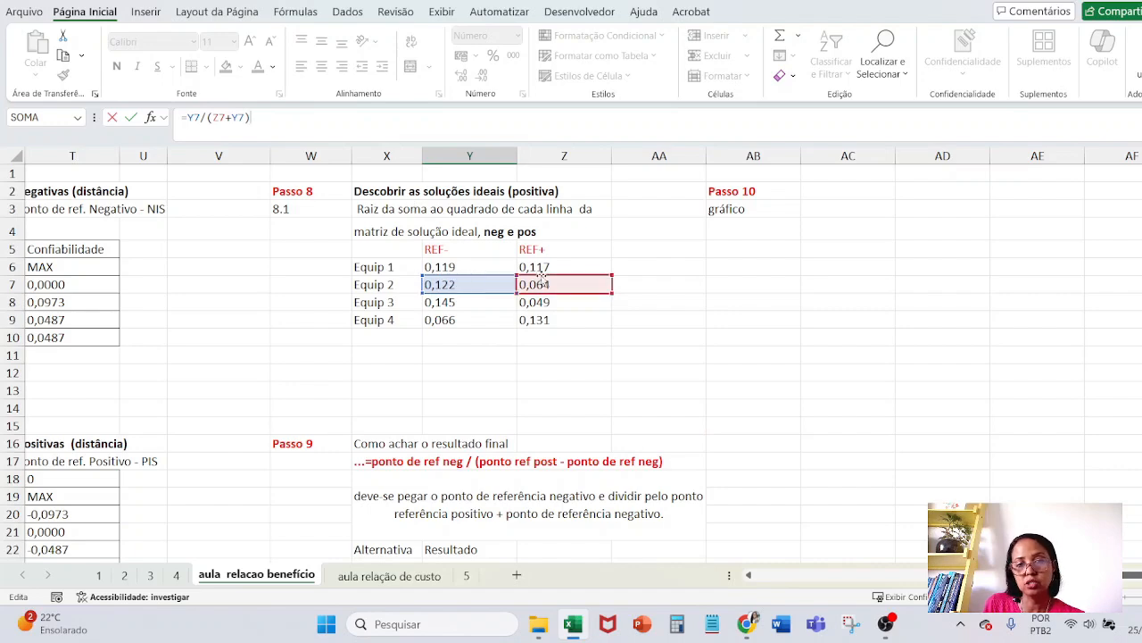
pyautogui.press('Return')
pyautogui.scroll(-2, 534, 280)
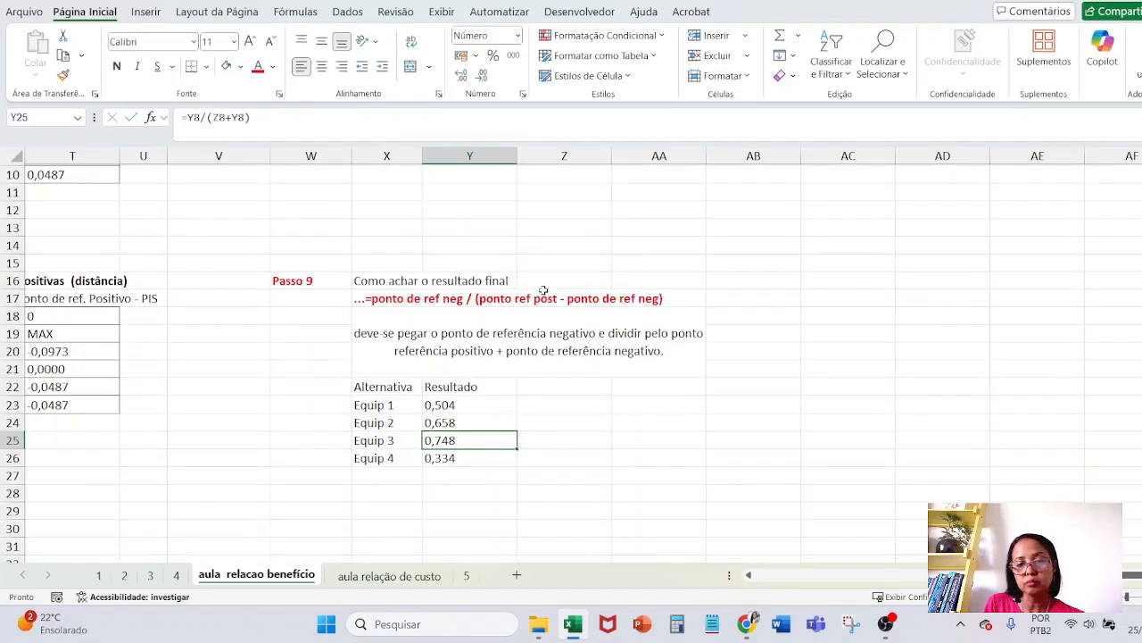
# Step: Review the Equip 3 result formula in Y25 against its Passo 8 references, and highlight the Equip 3 result row X25:Y25
pyautogui.click(277, 133)
pyautogui.scroll(3, 476, 286)
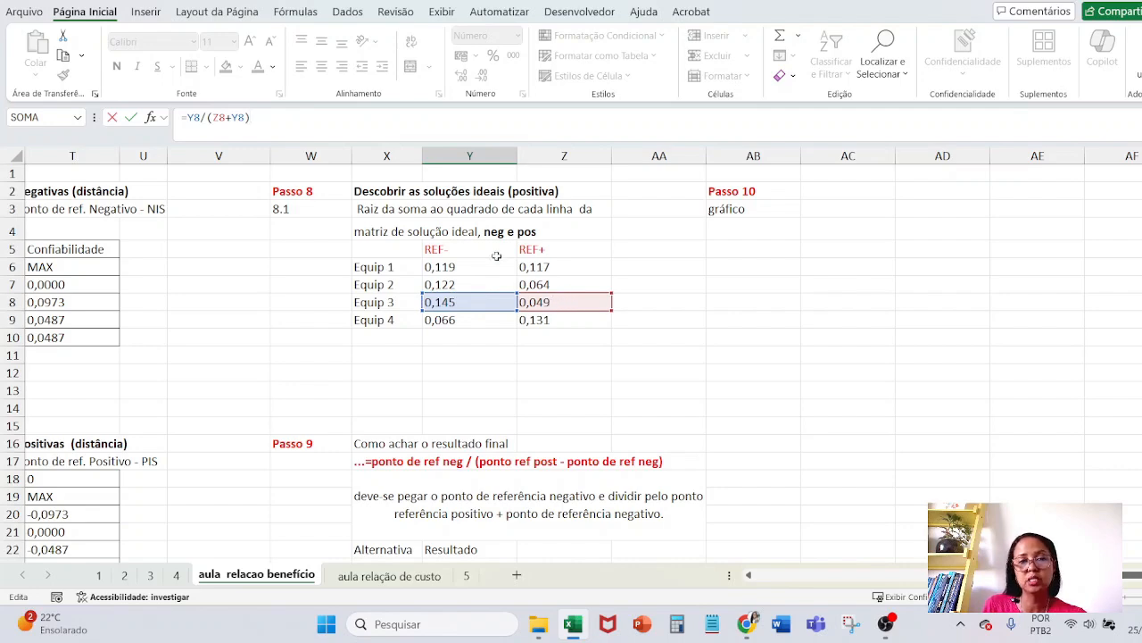
pyautogui.press('Return')
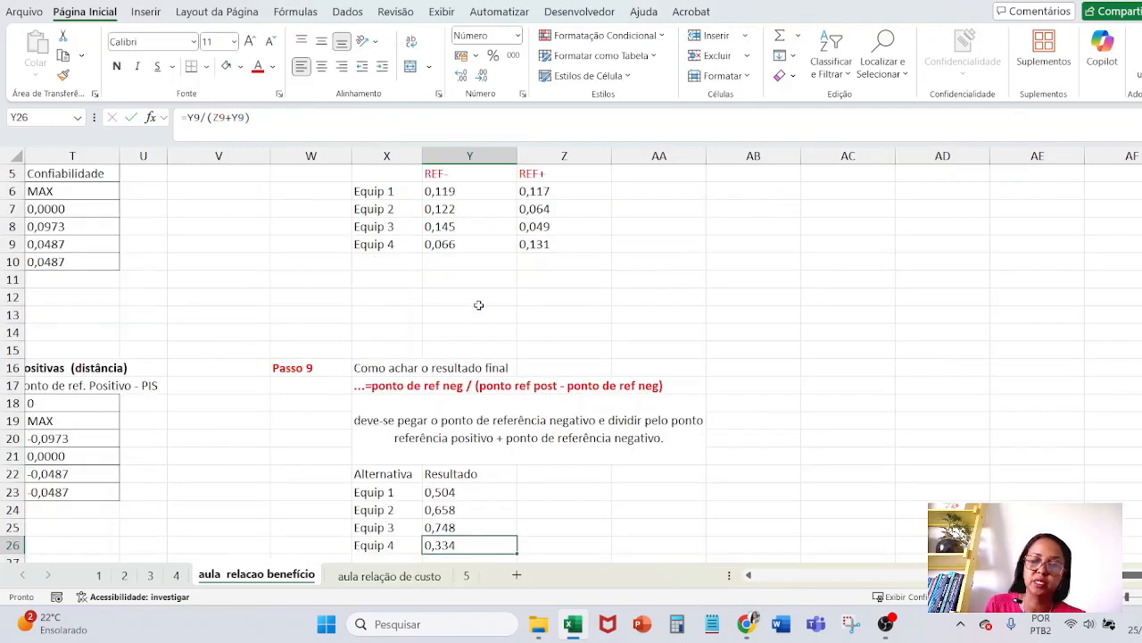
pyautogui.scroll(-2, 482, 313)
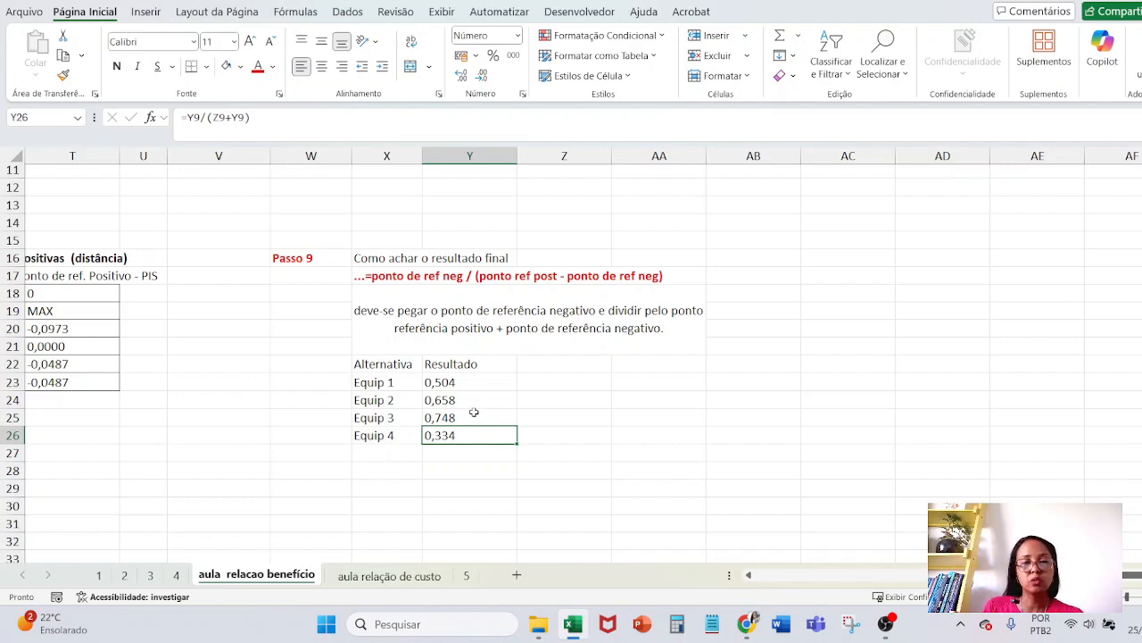
pyautogui.moveTo(474, 412); pyautogui.dragTo(383, 416)
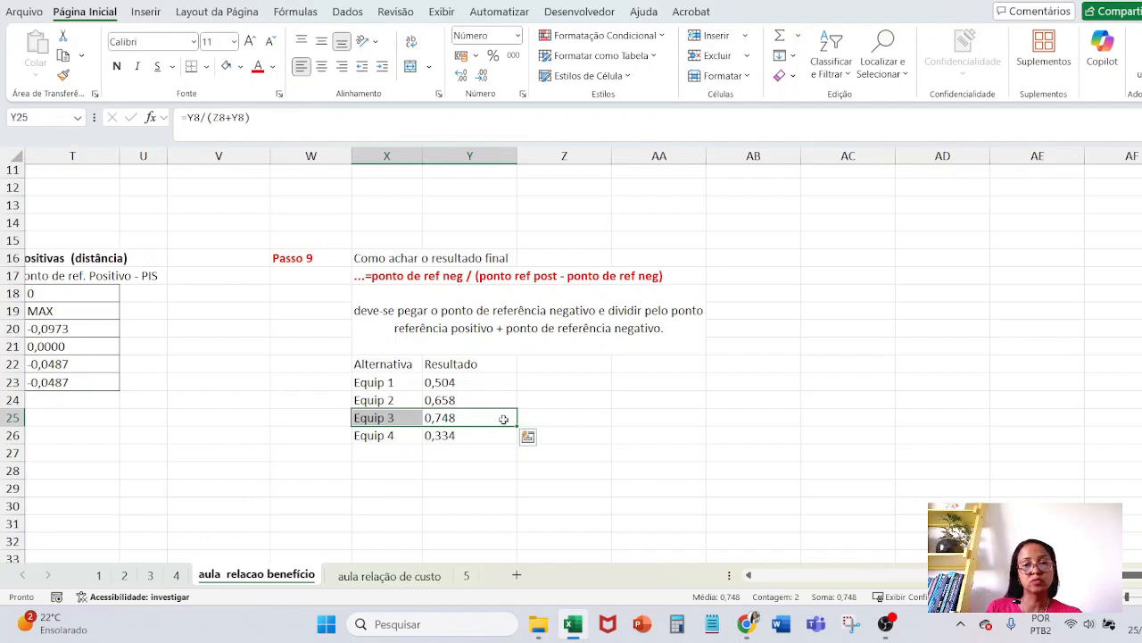
# Step: Look over the whole sheet from Passo Inicial to Passo 9, and highlight the initial input block A1:D14
pyautogui.scroll(-2, 990, 544)
pyautogui.moveTo(966, 575); pyautogui.dragTo(782, 598)
pyautogui.scroll(2, 824, 498)
pyautogui.scroll(-2, 823, 498)
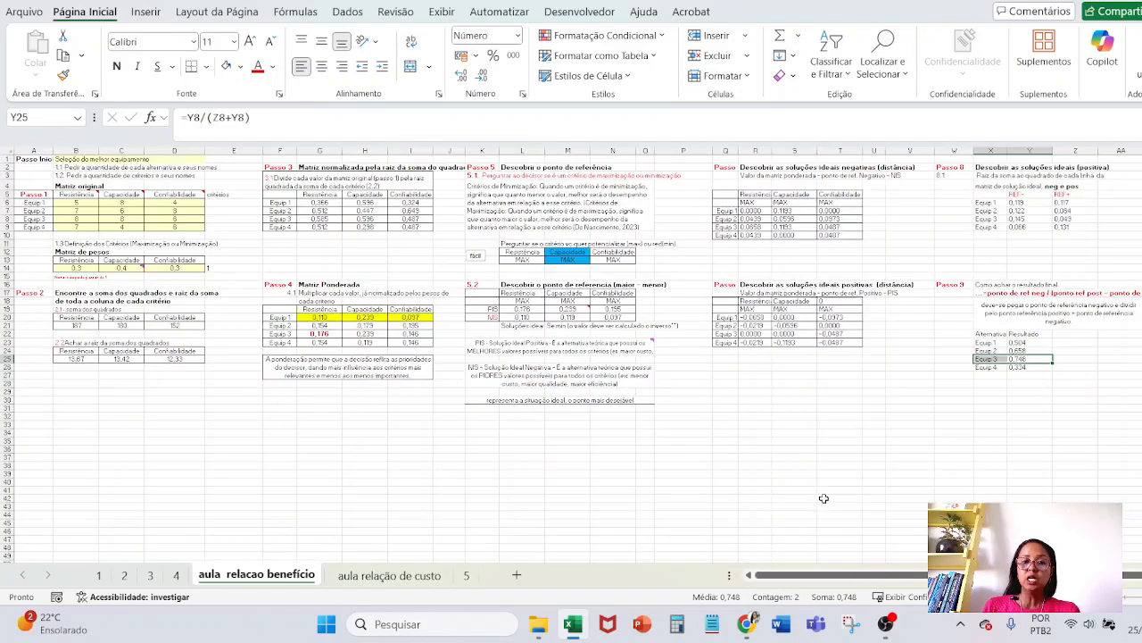
pyautogui.scroll(2, 824, 498)
pyautogui.moveTo(914, 576); pyautogui.dragTo(759, 579)
pyautogui.scroll(4, 487, 402)
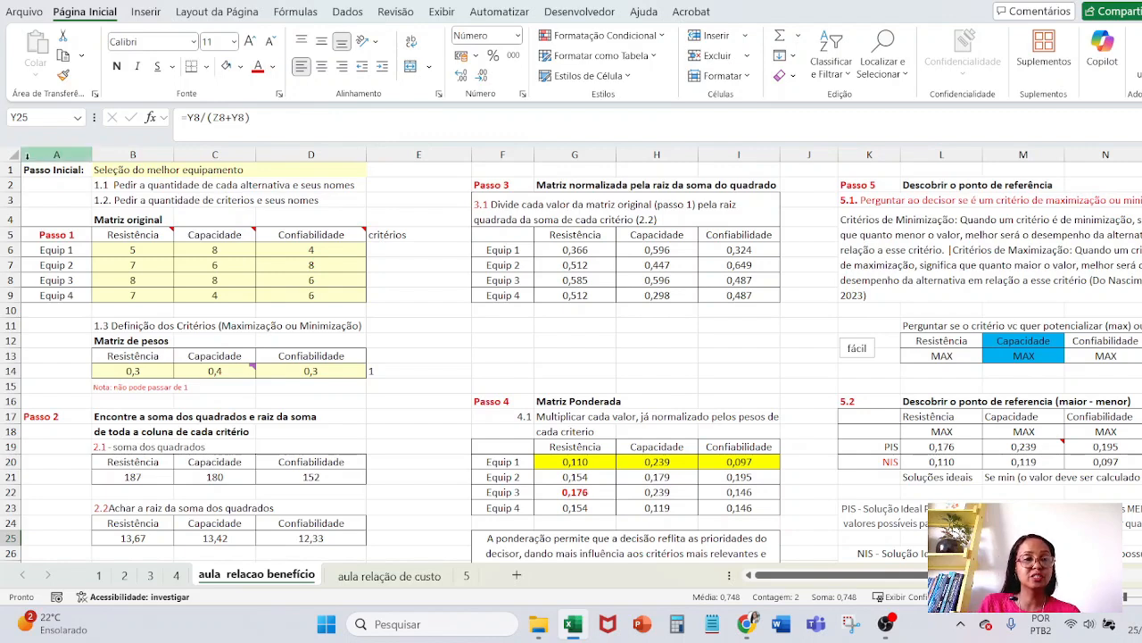
pyautogui.moveTo(53, 170); pyautogui.dragTo(312, 372)
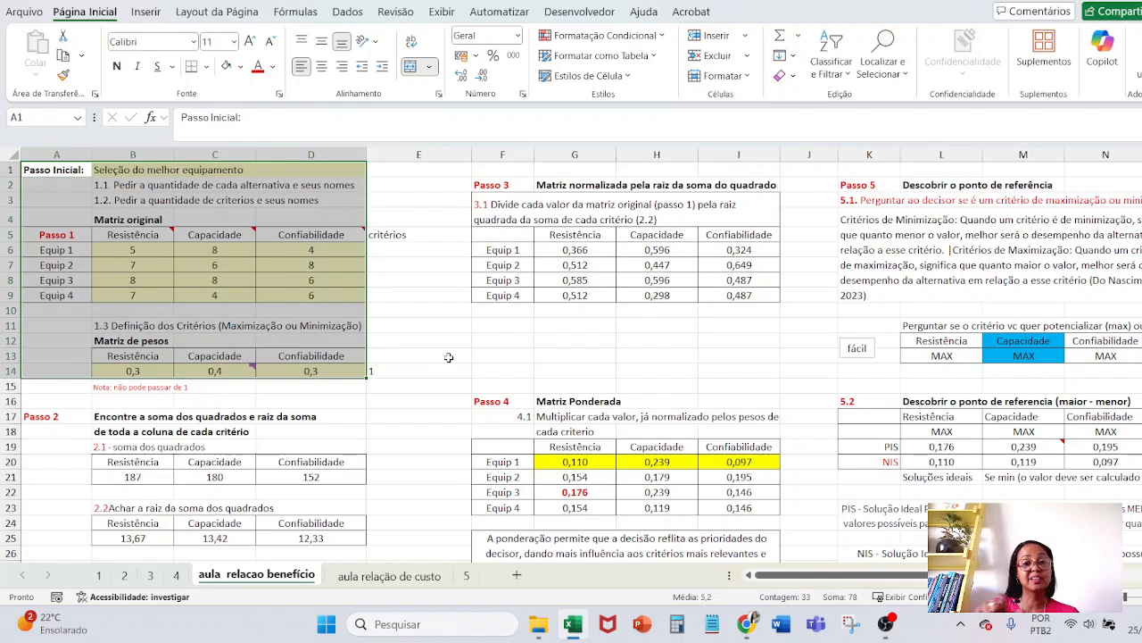
pyautogui.click(441, 296)
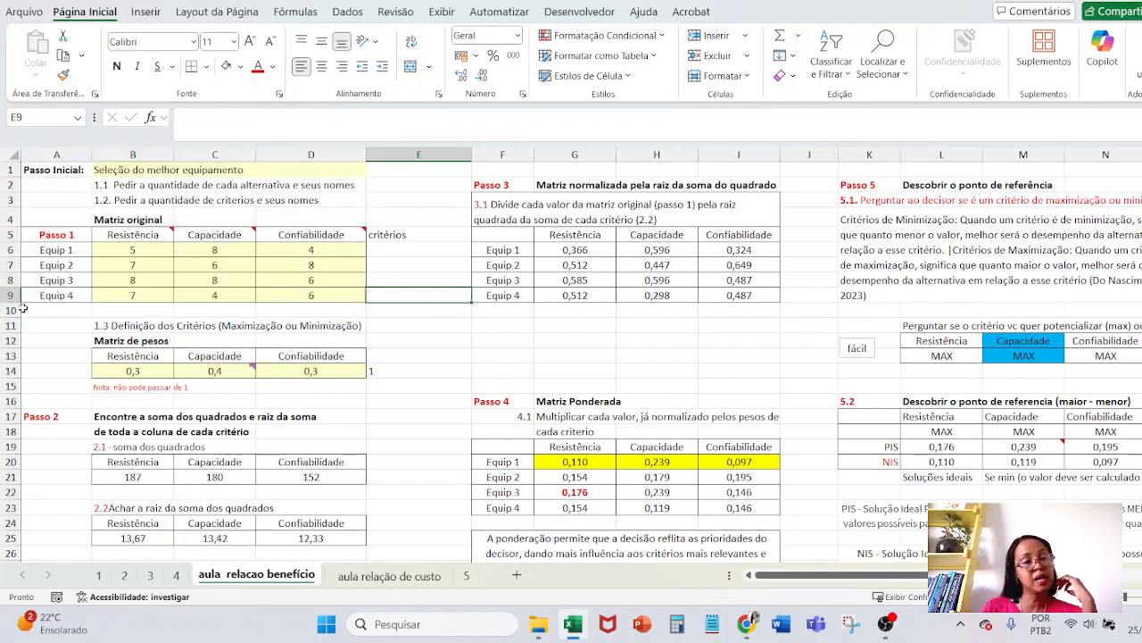
pyautogui.scroll(-1, 430, 380)
pyautogui.scroll(1, 462, 344)
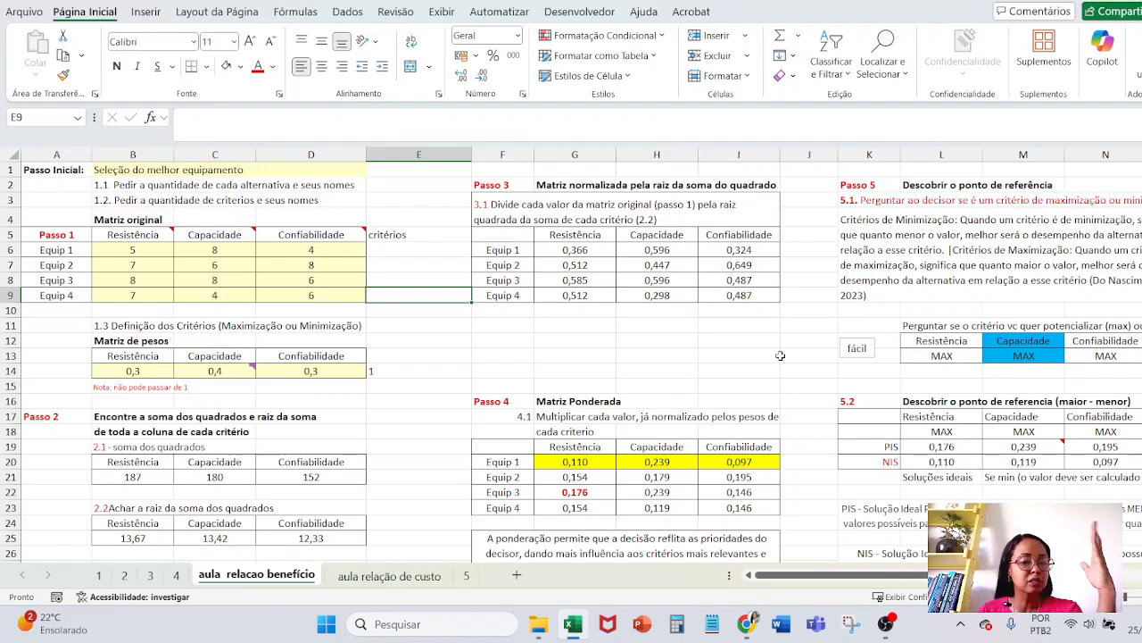
# Step: View the BrDecide platform overview on sheet 5 and return to the aula relacao benefício sheet
pyautogui.click(466, 575)
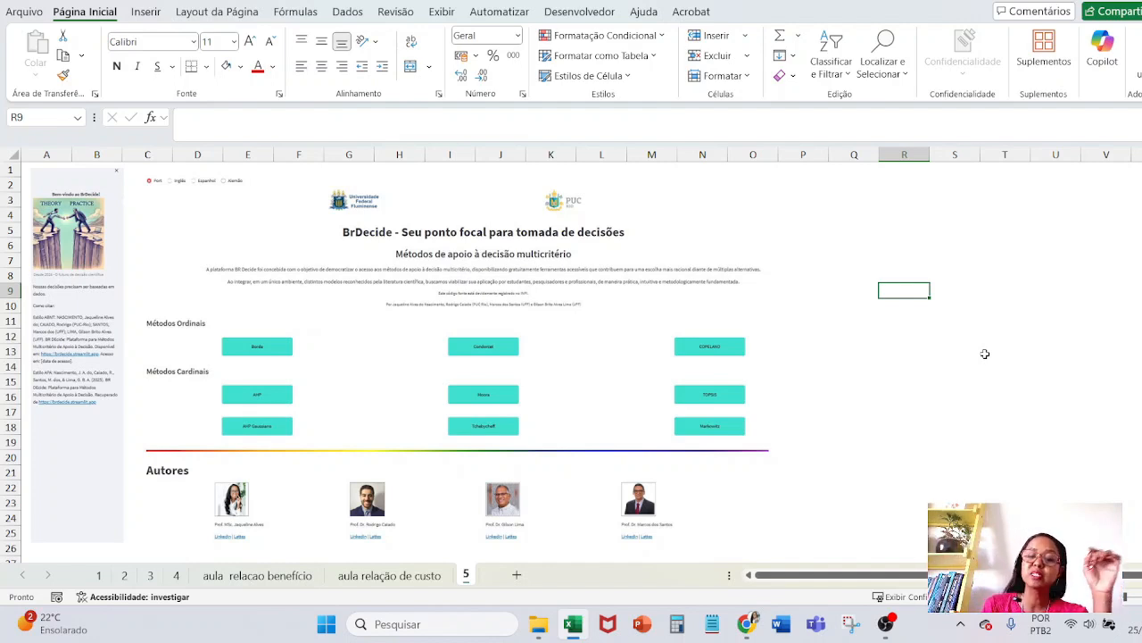
pyautogui.click(177, 576)
pyautogui.click(257, 576)
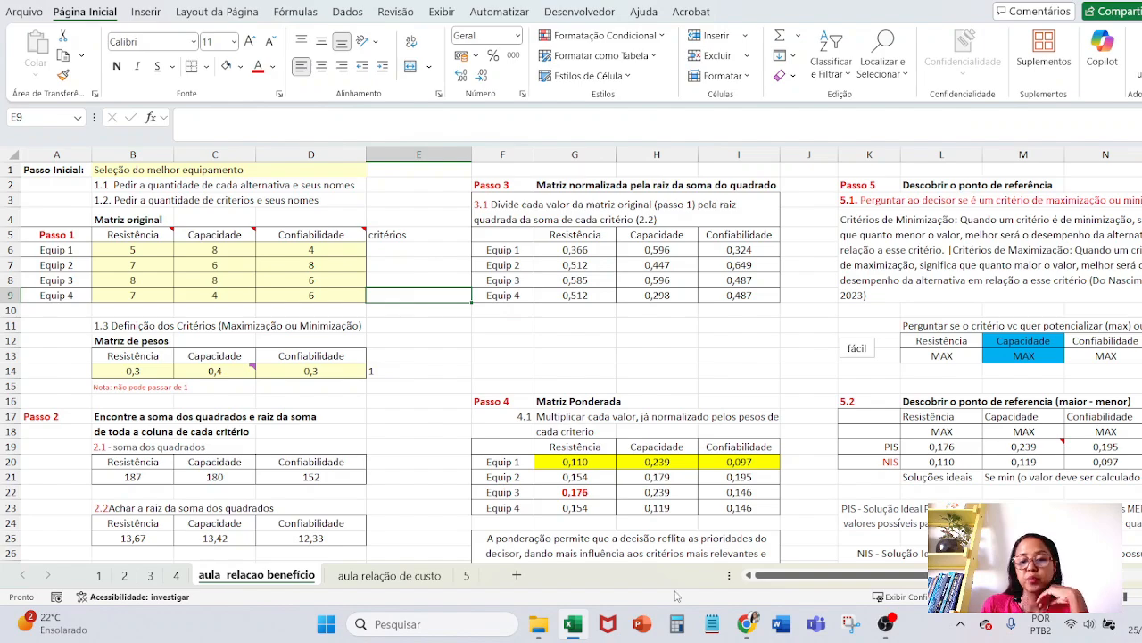
# Step: Highlight the input block A1:D14 again and relate it to the BrDecide decision methods pictured on sheet 5
pyautogui.moveTo(822, 575); pyautogui.dragTo(610, 630)
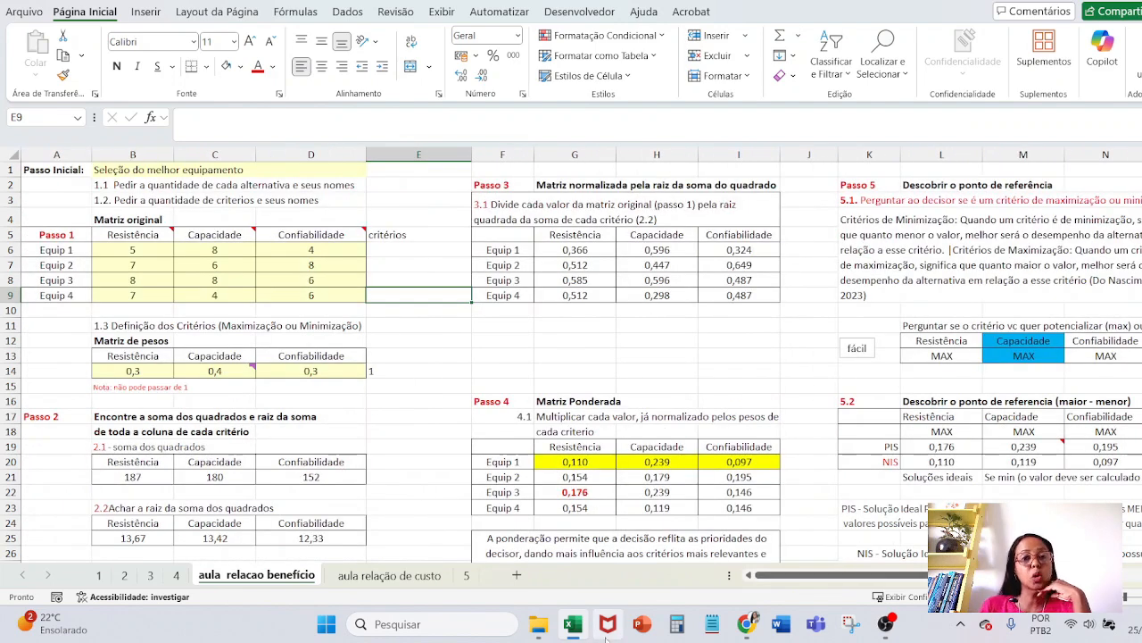
pyautogui.moveTo(353, 368); pyautogui.dragTo(65, 154)
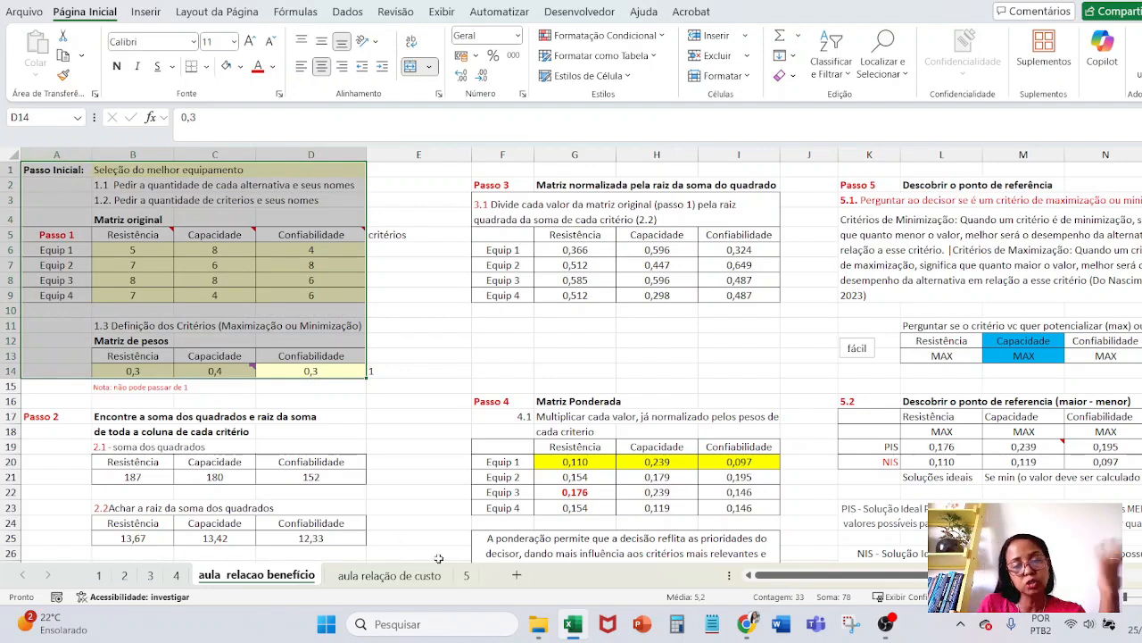
pyautogui.click(466, 575)
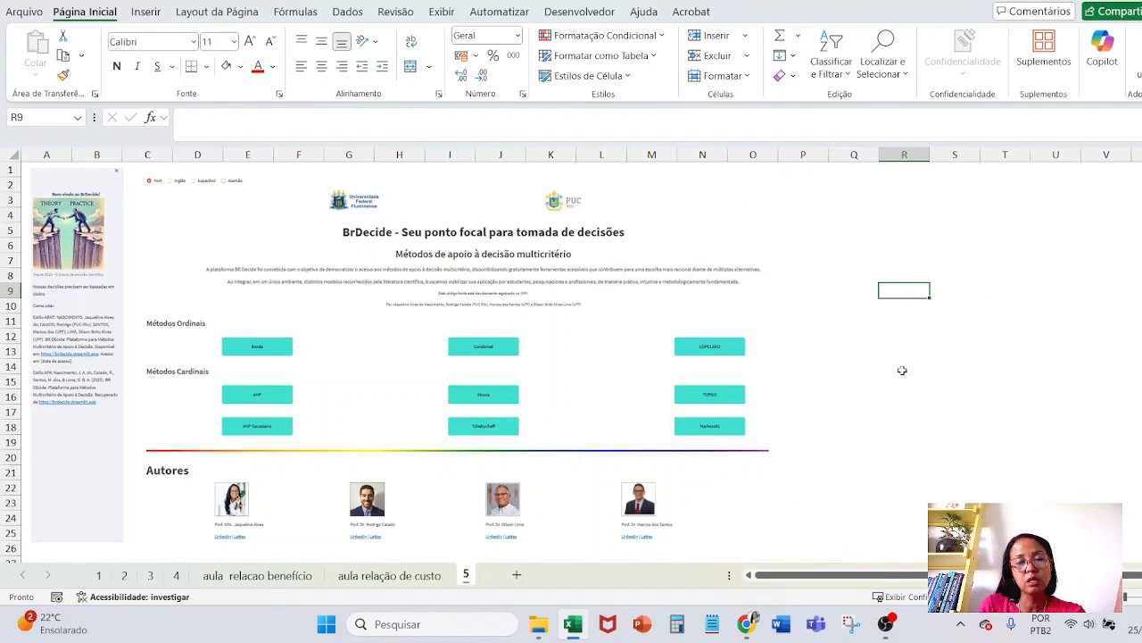
pyautogui.scroll(-1, 905, 373)
pyautogui.scroll(1, 908, 376)
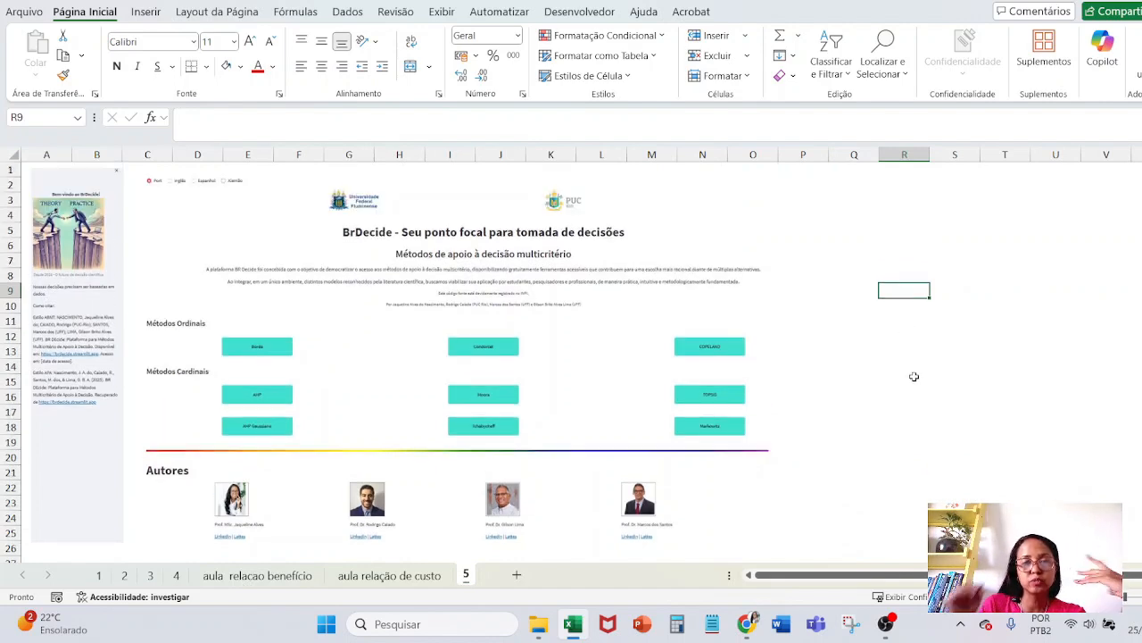